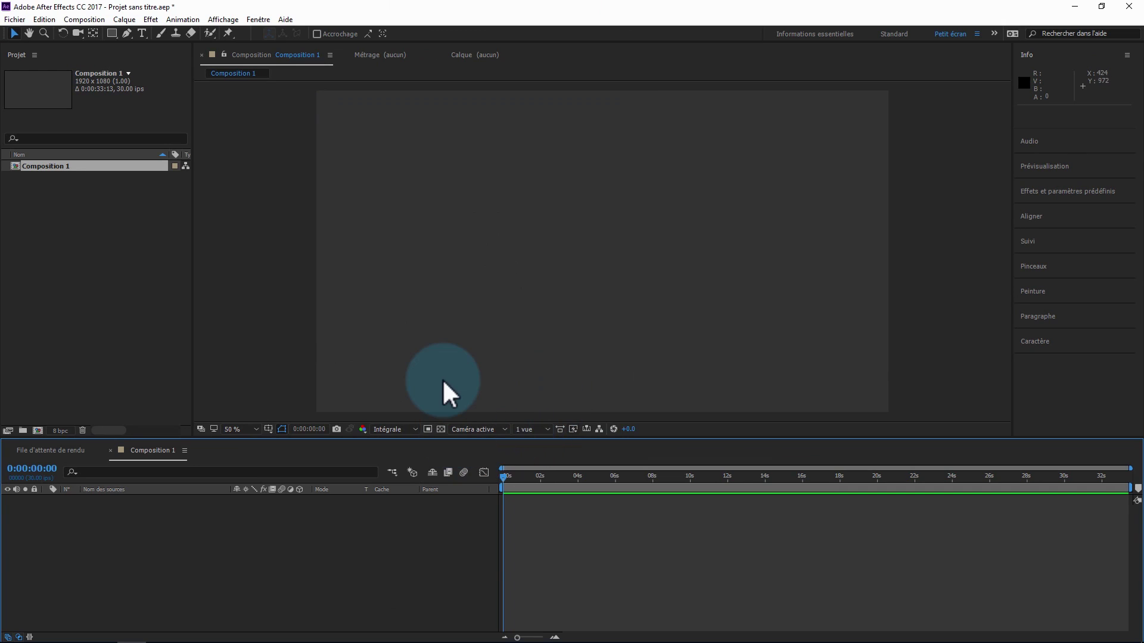
Draw a blue circle with the Ellipse tool around 544, 416 and move its layer's anchor point to the circle's centre.
drag(110, 34, 143, 65)
drag(478, 214, 513, 255)
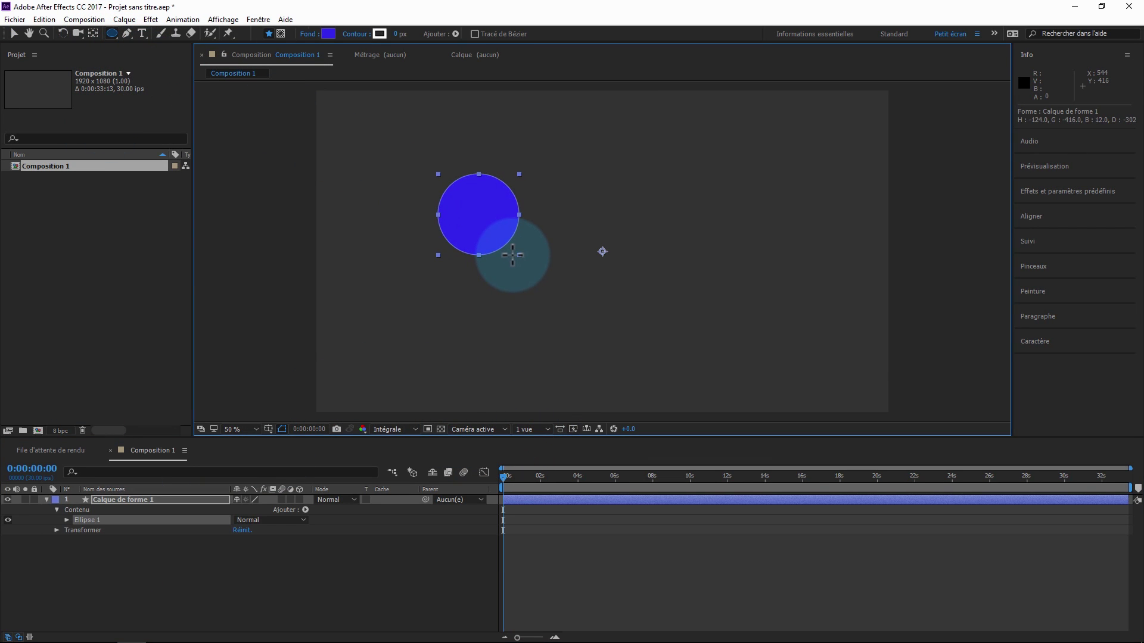
click(127, 502)
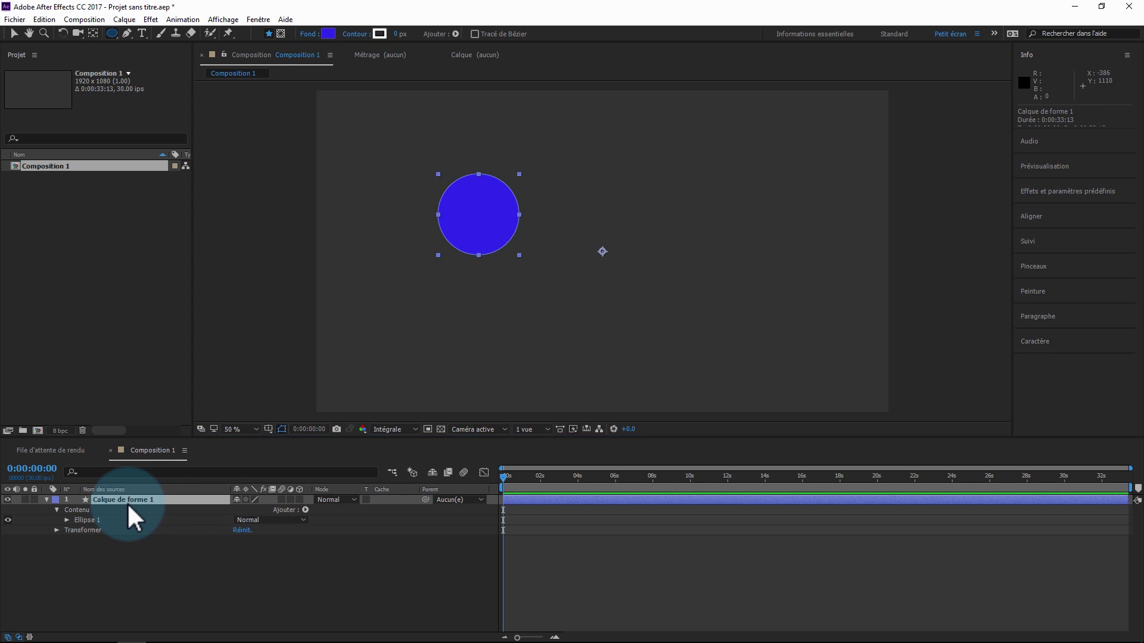
key(y)
drag(598, 252, 597, 252)
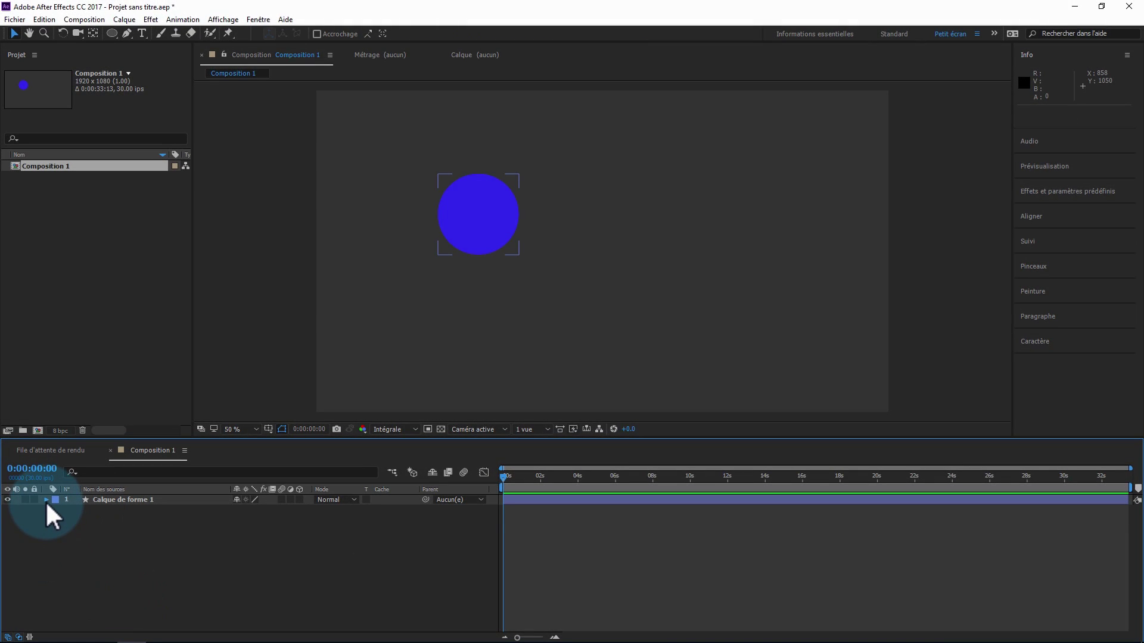
Reveal the shape layer's transform properties and place a 100% Scale keyframe at 0:00:01:17.
click(46, 500)
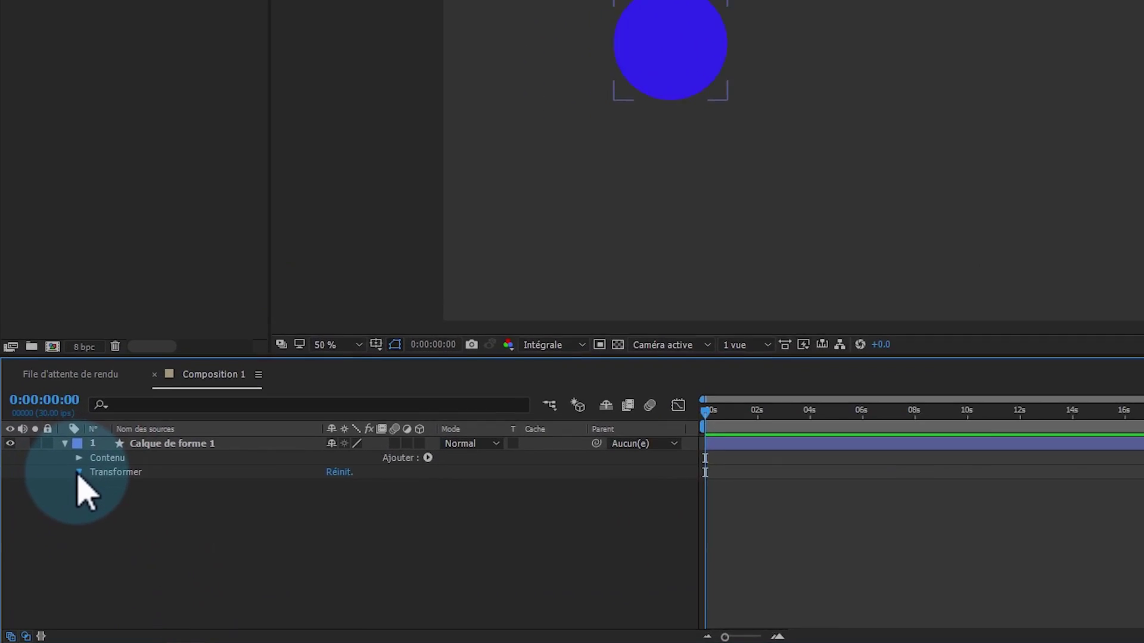
click(57, 520)
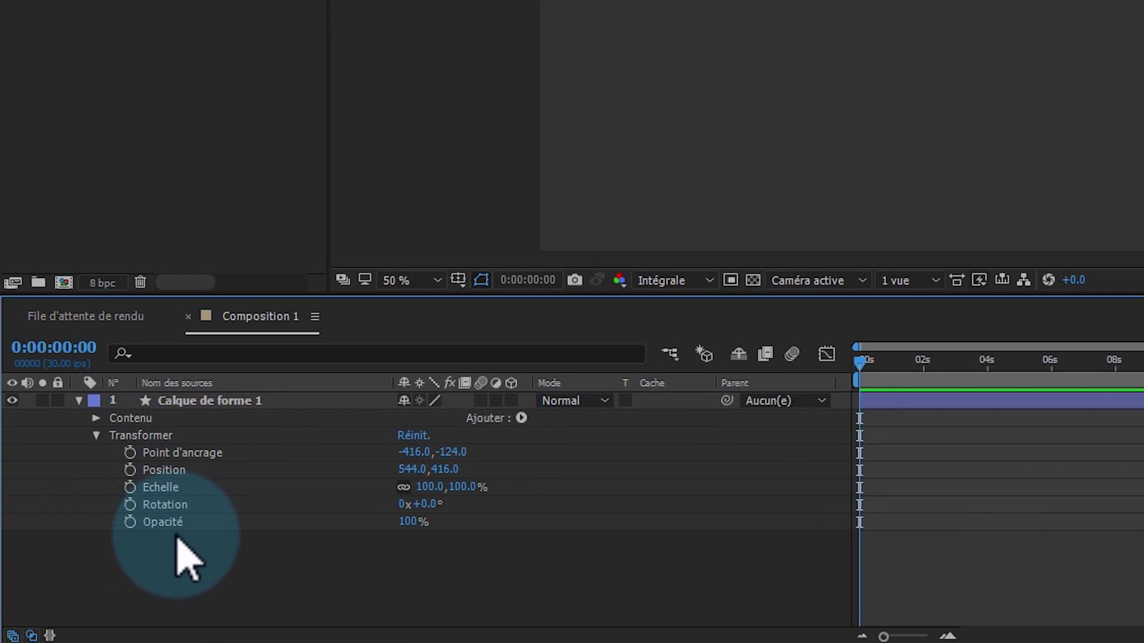
click(130, 487)
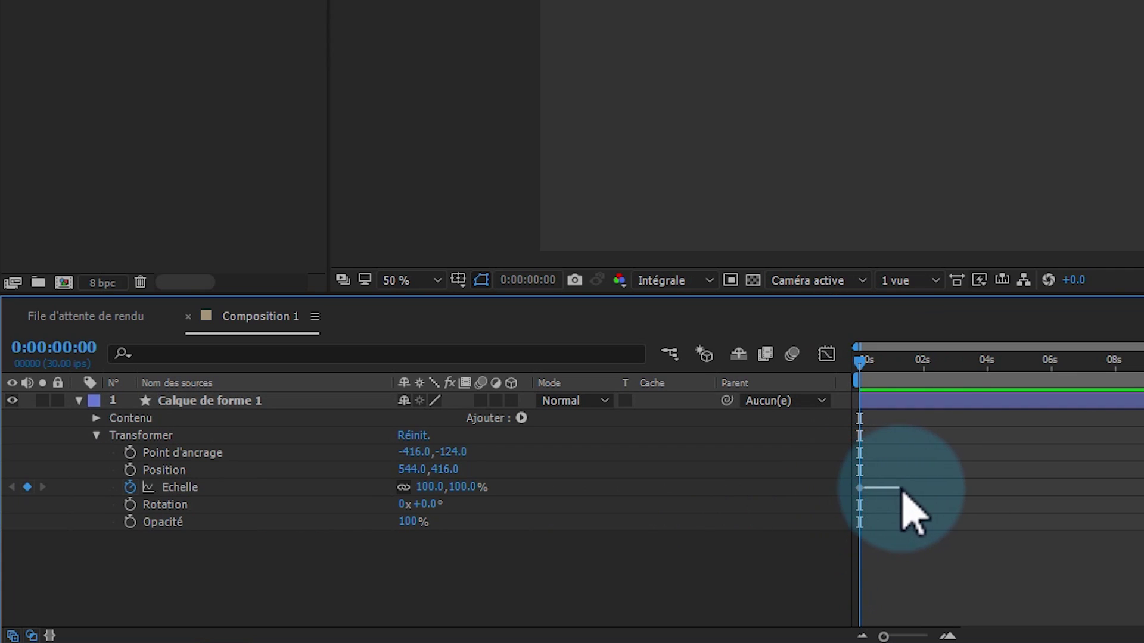
drag(916, 372, 909, 374)
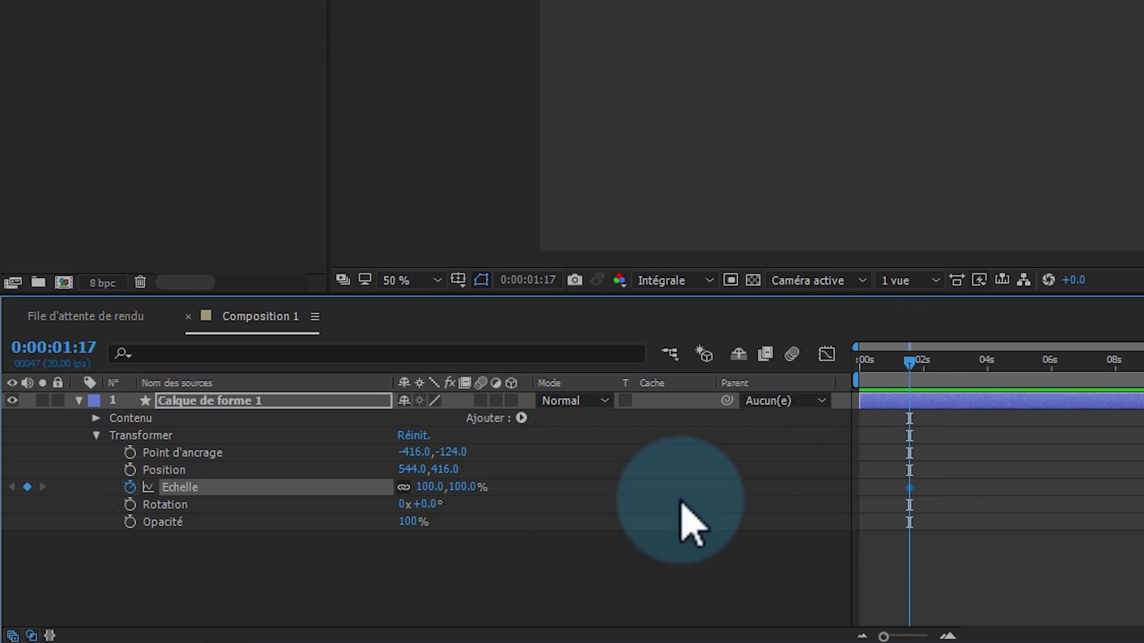
Add a Scale keyframe of 50% at 0:00:02:28.
drag(914, 374, 950, 334)
click(430, 487)
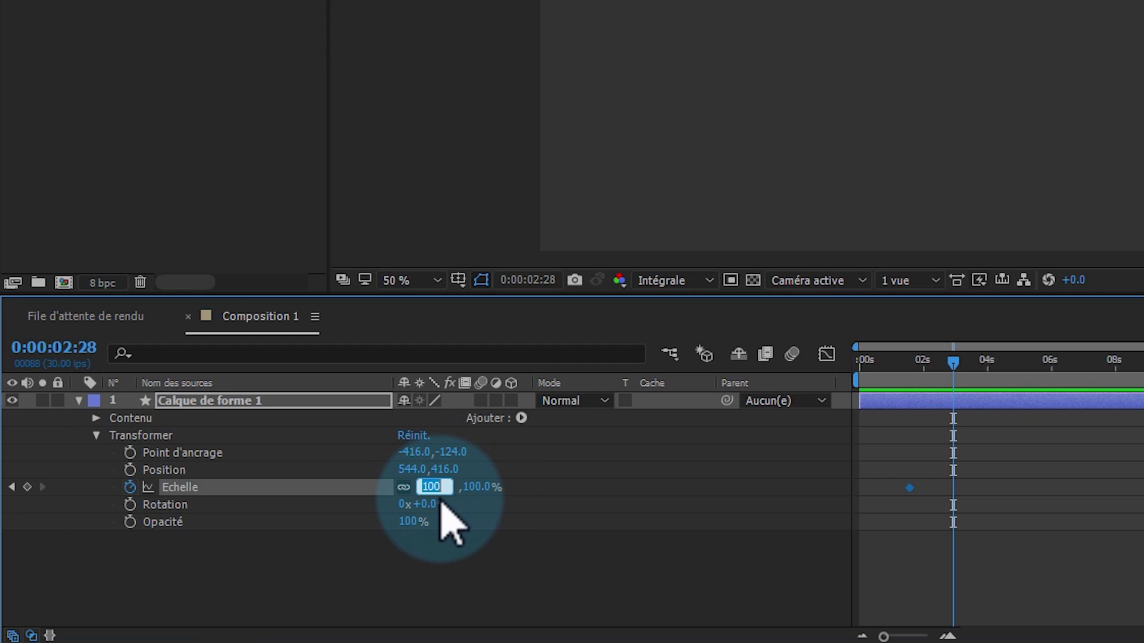
text(50)
key(Return)
Add an earlier Scale keyframe of 31% at 0:00:00:24.
drag(954, 413, 910, 377)
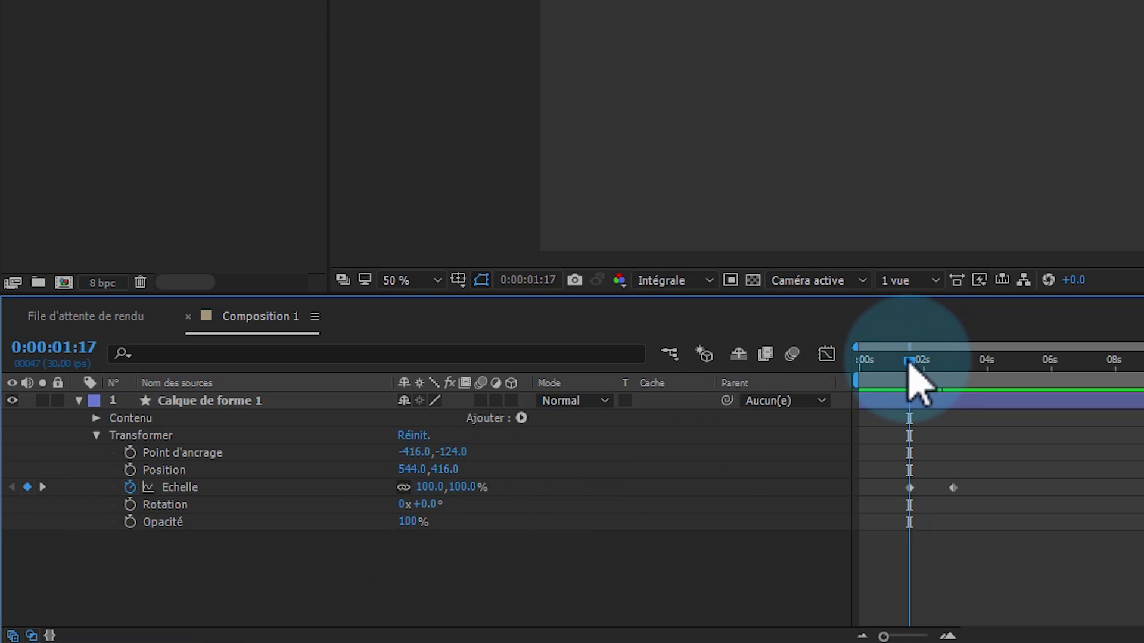
drag(912, 365, 882, 358)
click(470, 492)
click(899, 441)
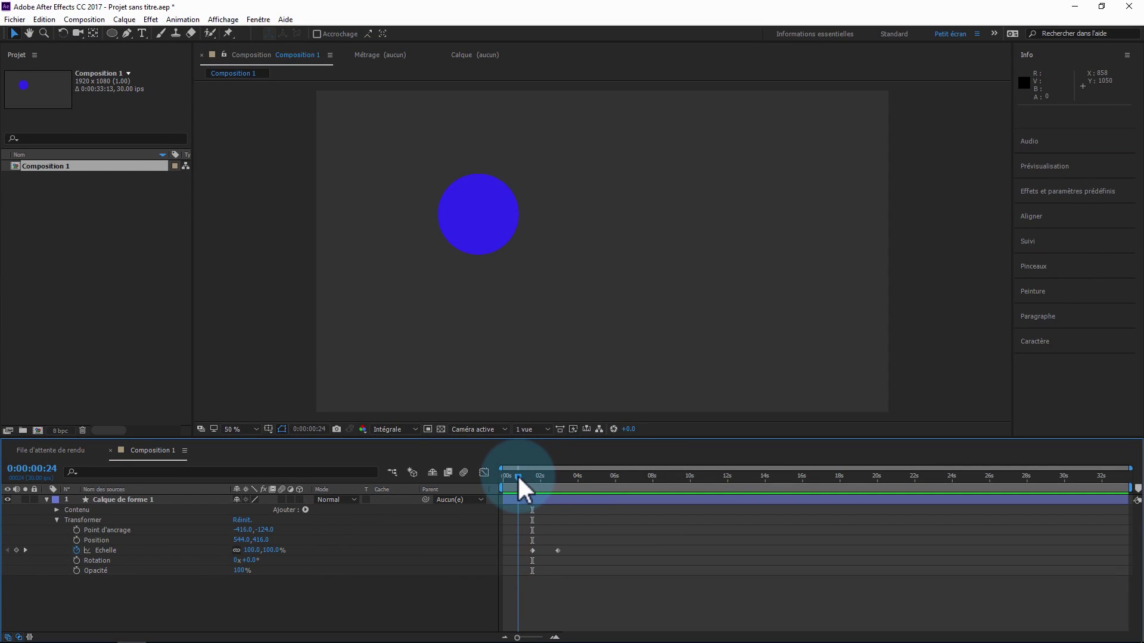
drag(257, 551, 220, 560)
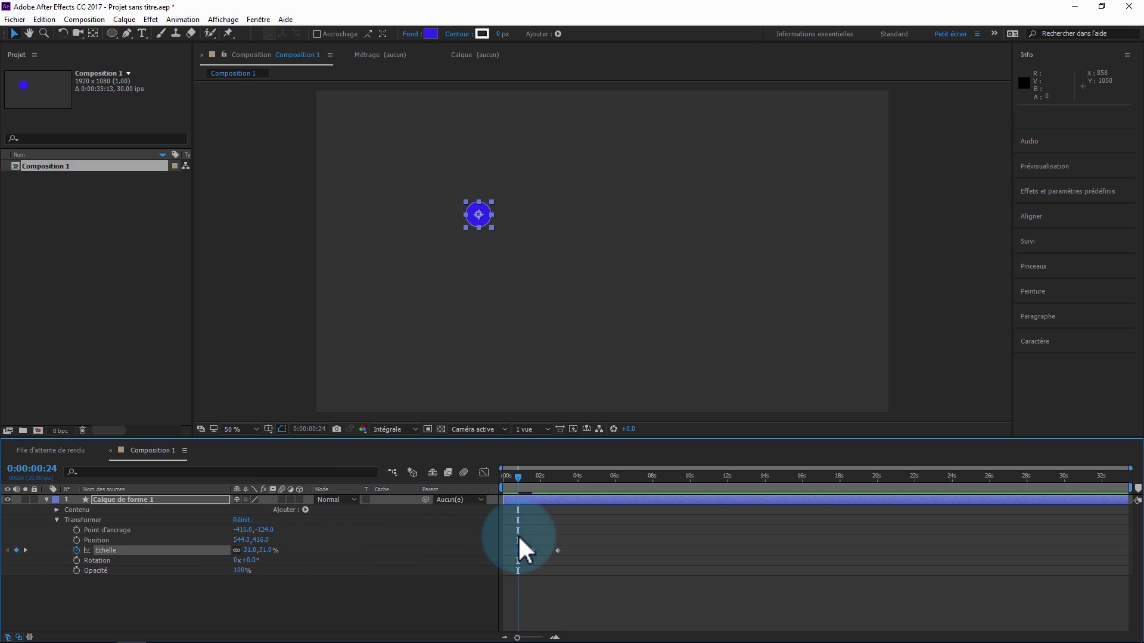
click(544, 590)
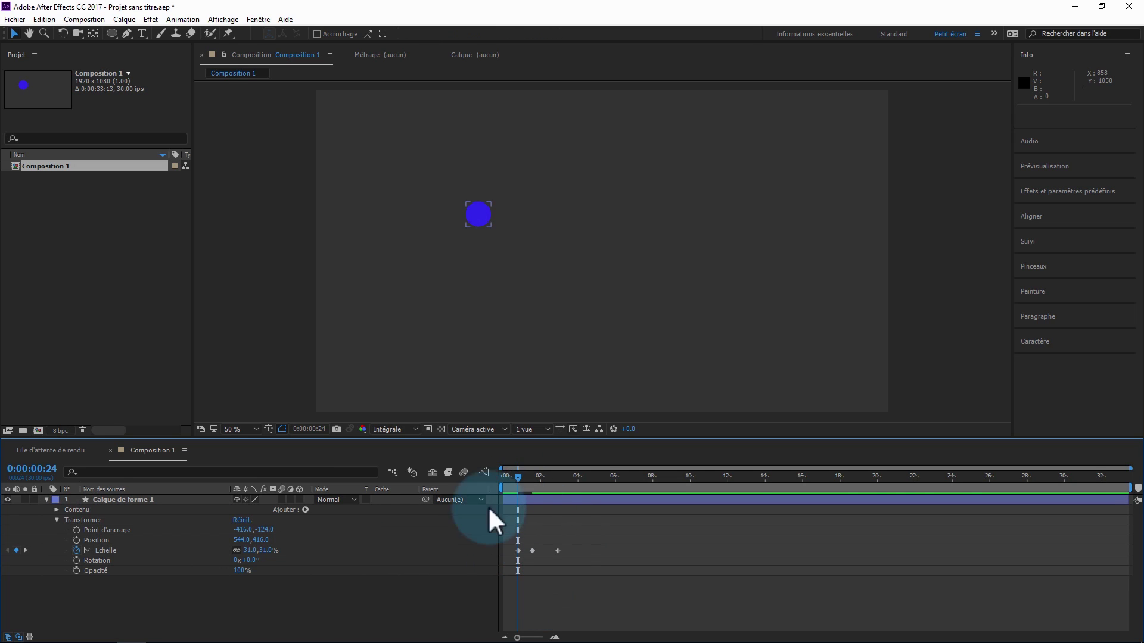
Go through the Scale keyframes to the one at 0:00:02:28, try removing it and undo the removal.
click(24, 550)
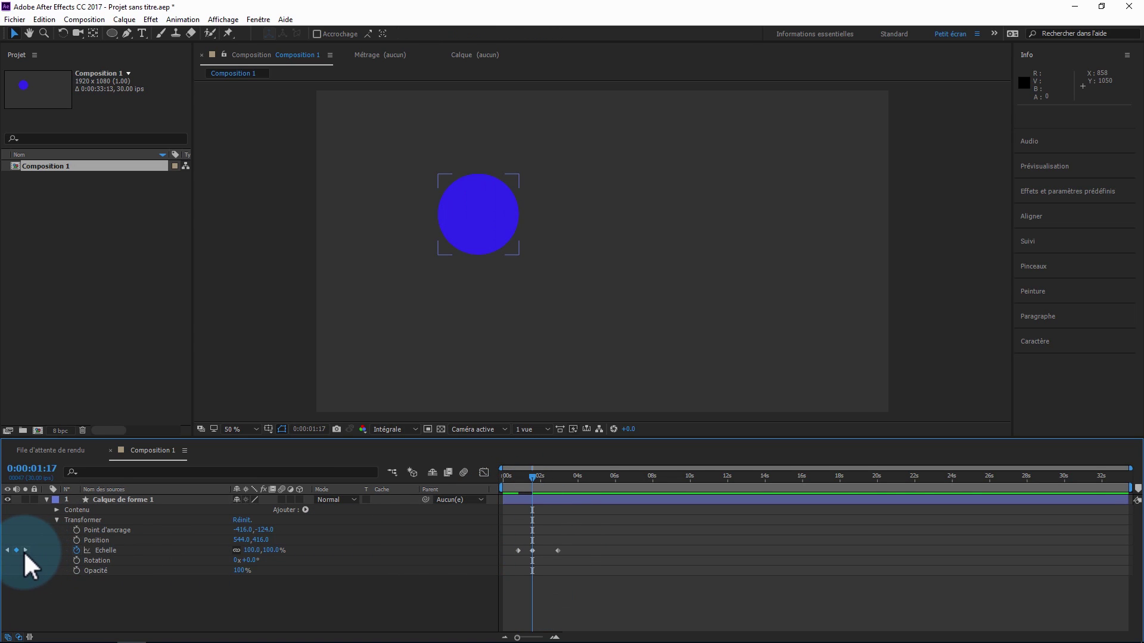
click(26, 549)
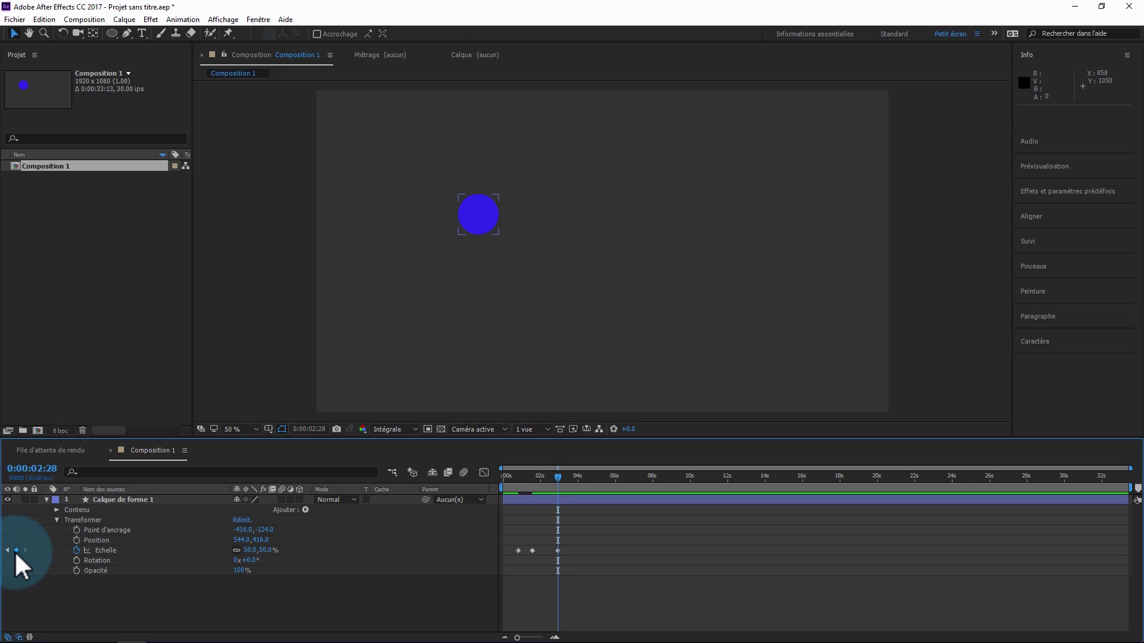
click(16, 550)
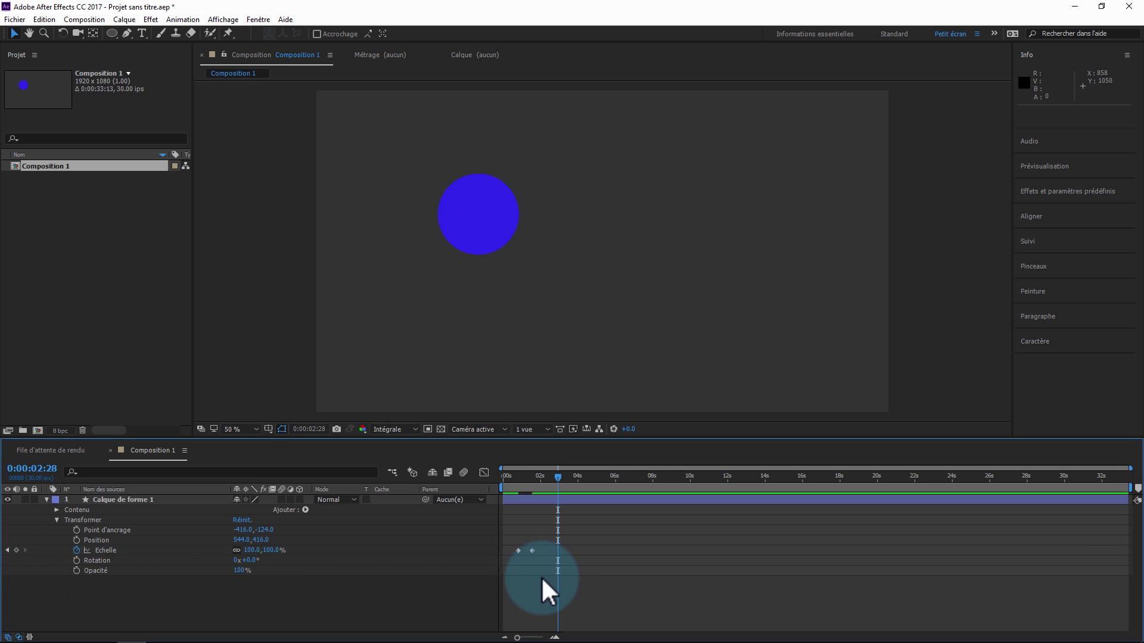
key(ctrl+z)
Try deleting the first two Scale keyframes together and undo the deletion.
drag(510, 534, 540, 558)
key(Delete)
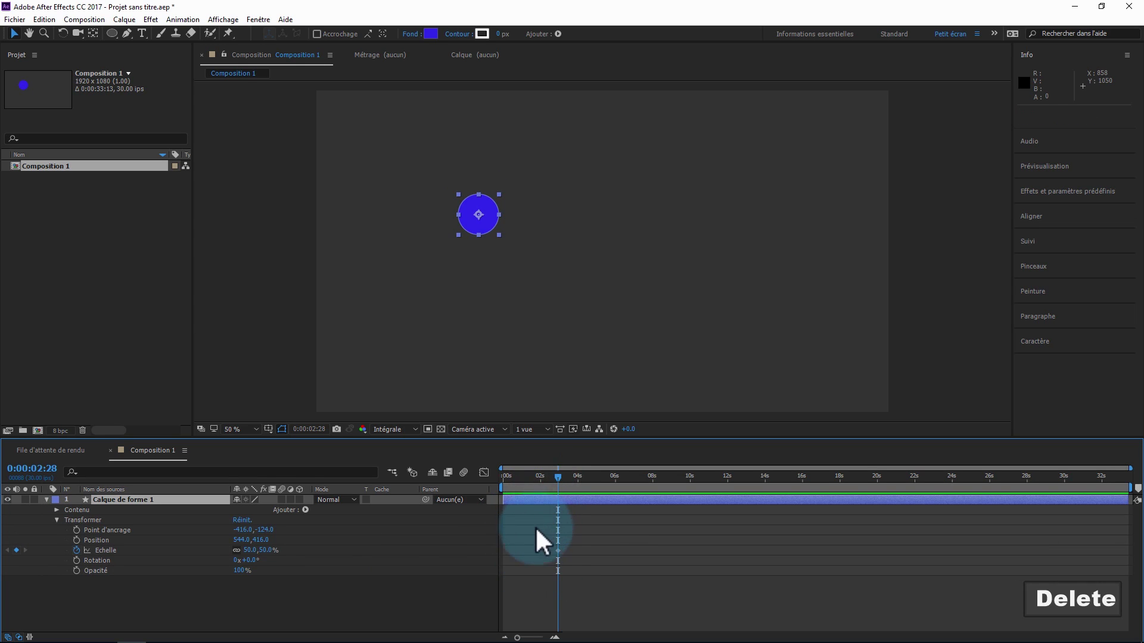
key(ctrl+z)
click(557, 591)
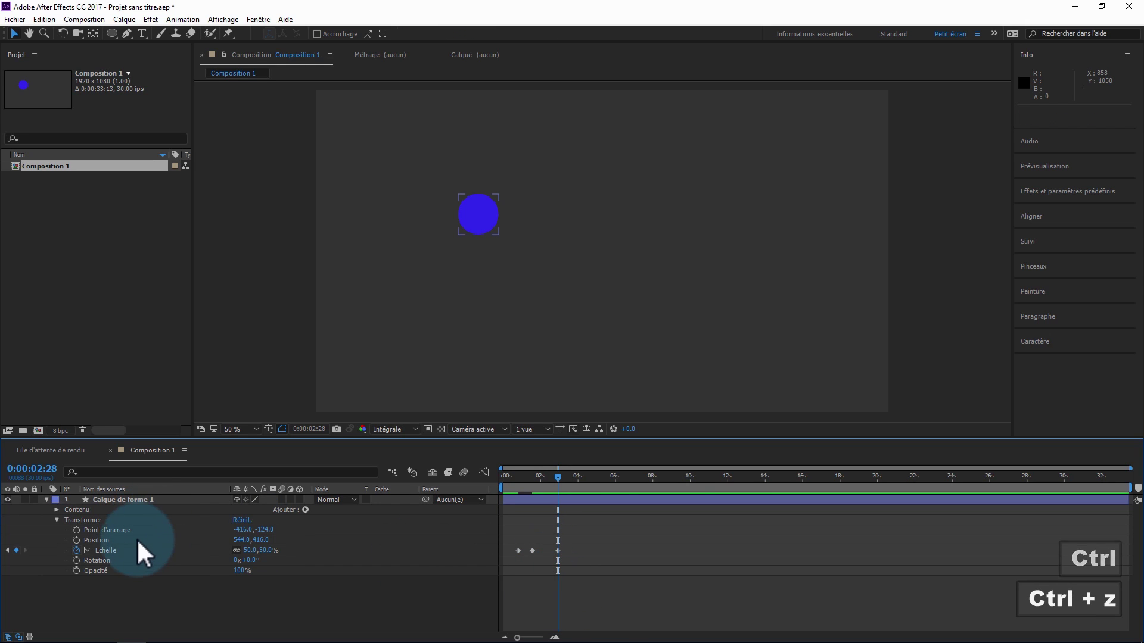
Try clearing all Scale keyframes by switching off the property's animation, and undo the change.
click(119, 549)
click(76, 549)
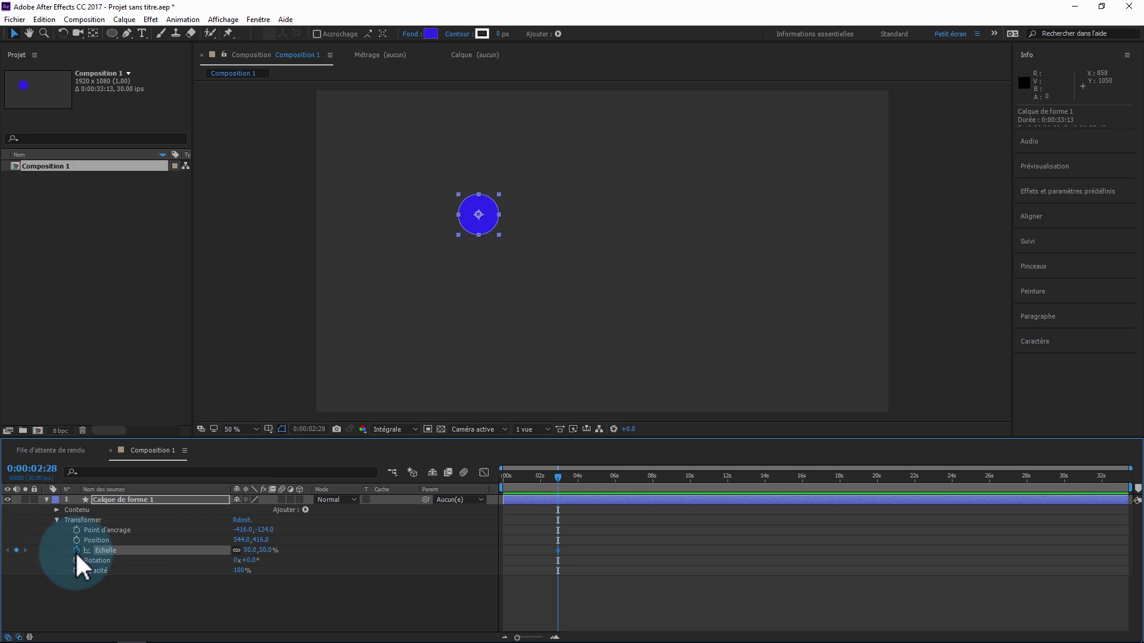
key(ctrl+z)
key(ctrl+z)
key(ctrl+z)
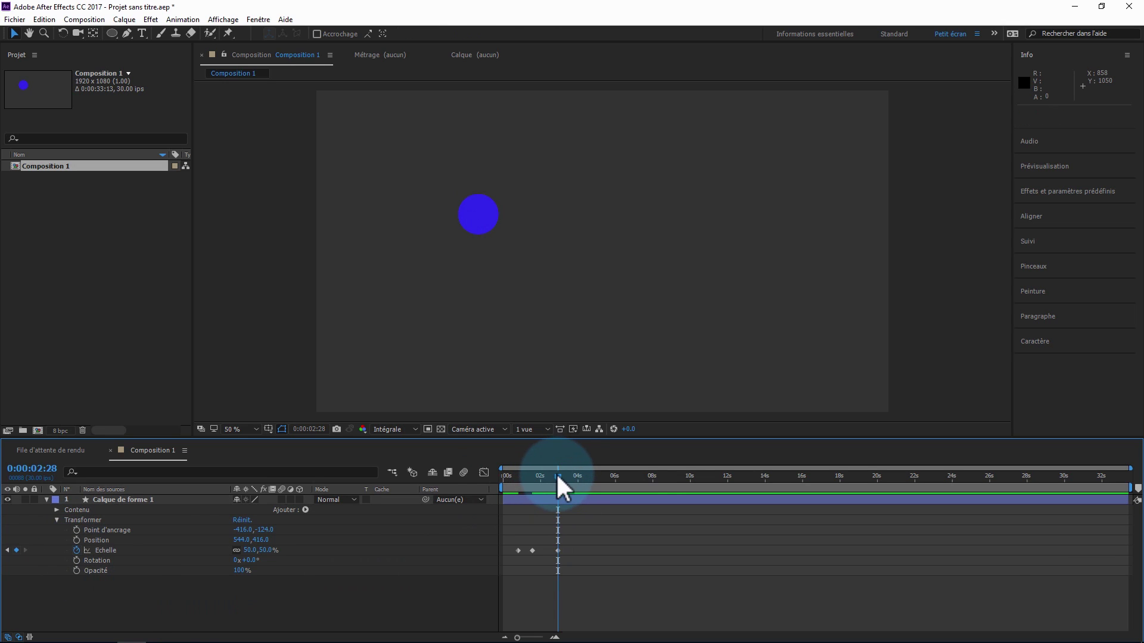
Set the Scale keyframe at 0:00:02:28 to 155%.
mouse_move(556, 476)
mouse_down()
mouse_move(521, 485)
mouse_move(554, 484)
mouse_up()
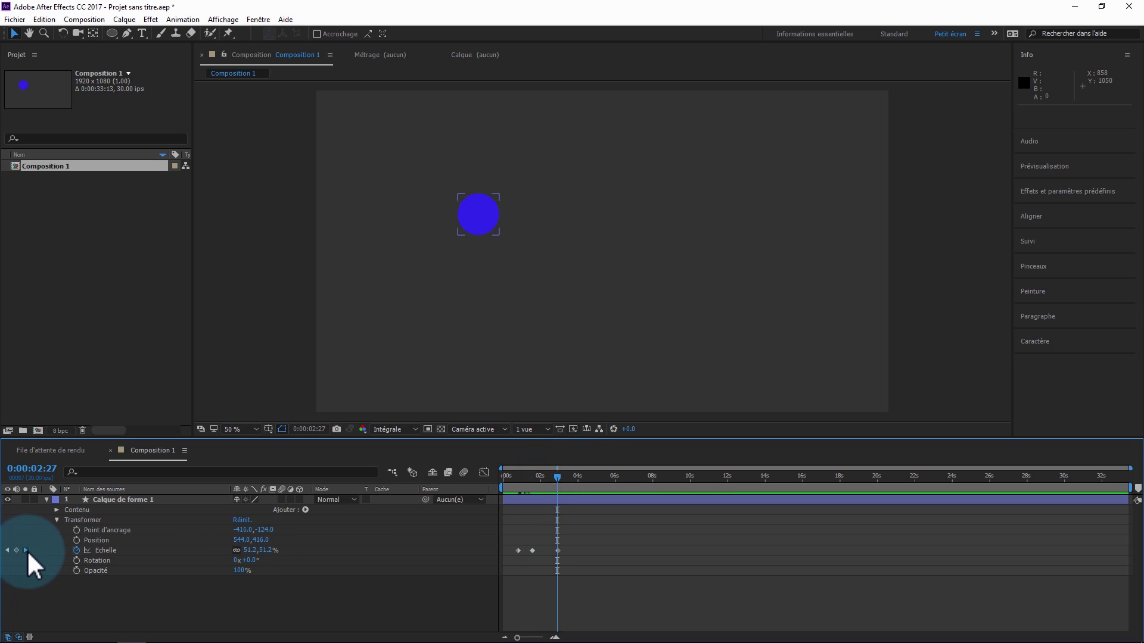
click(7, 550)
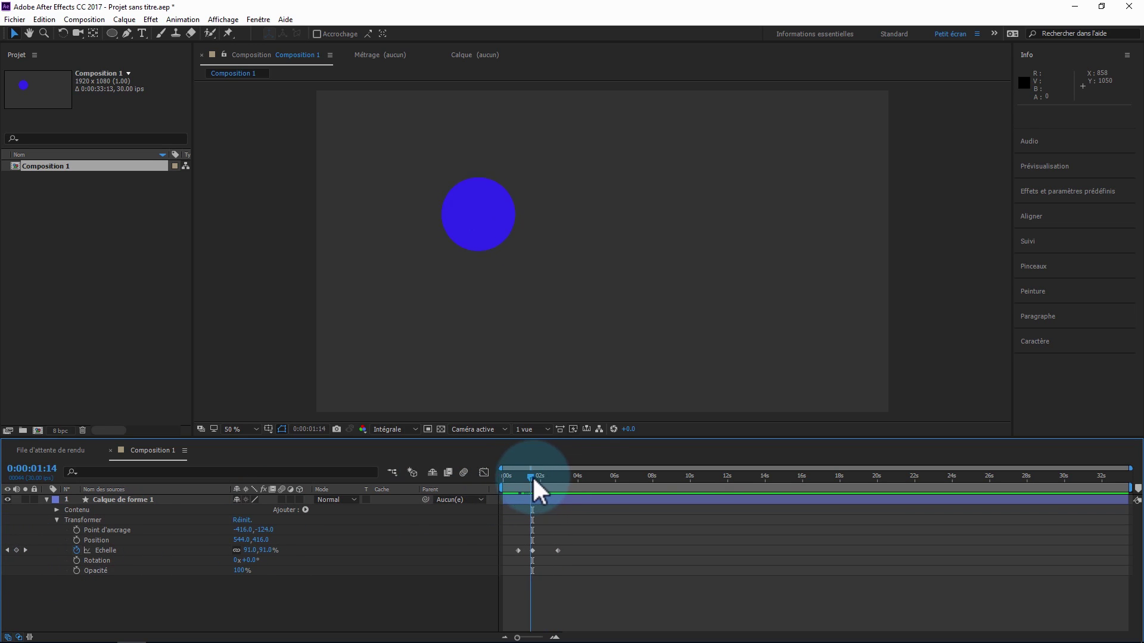
mouse_move(552, 477)
mouse_down()
mouse_move(519, 477)
mouse_move(548, 480)
mouse_up()
click(241, 549)
drag(247, 551, 313, 557)
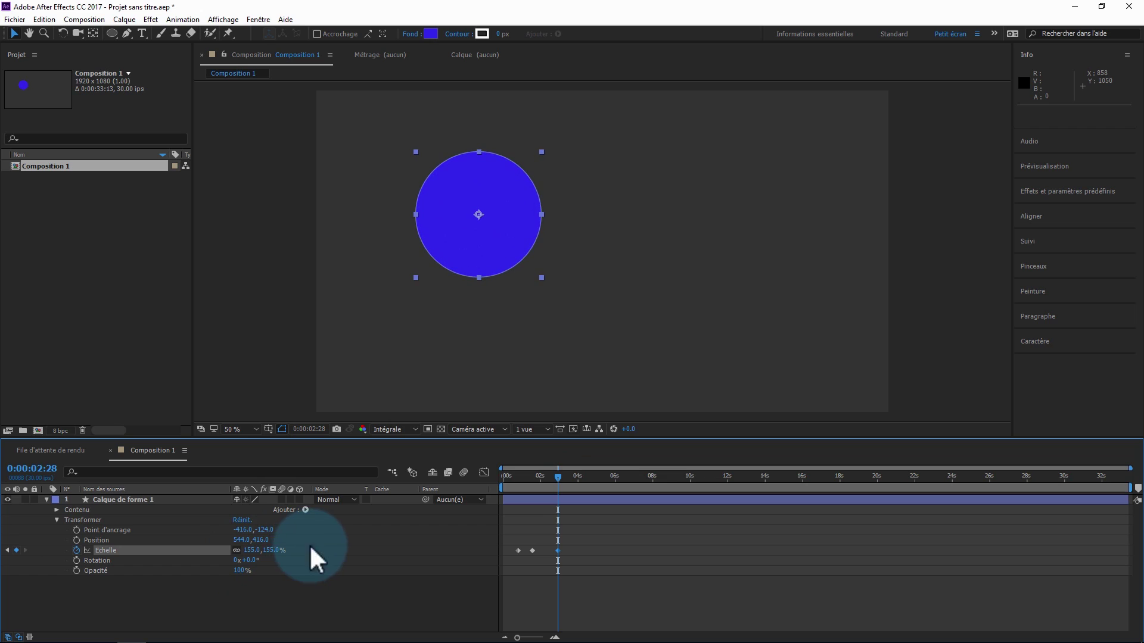
Try editing the value of the Scale keyframe at 0:00:02:28, first to 150% and finally to 800%.
double_click(557, 549)
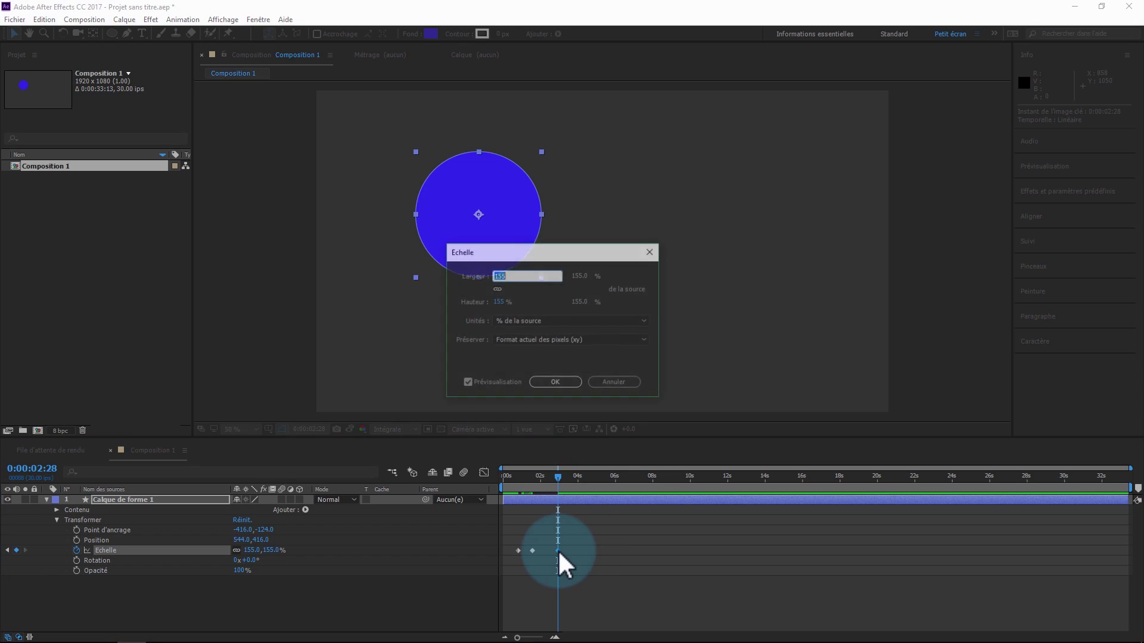
text(150)
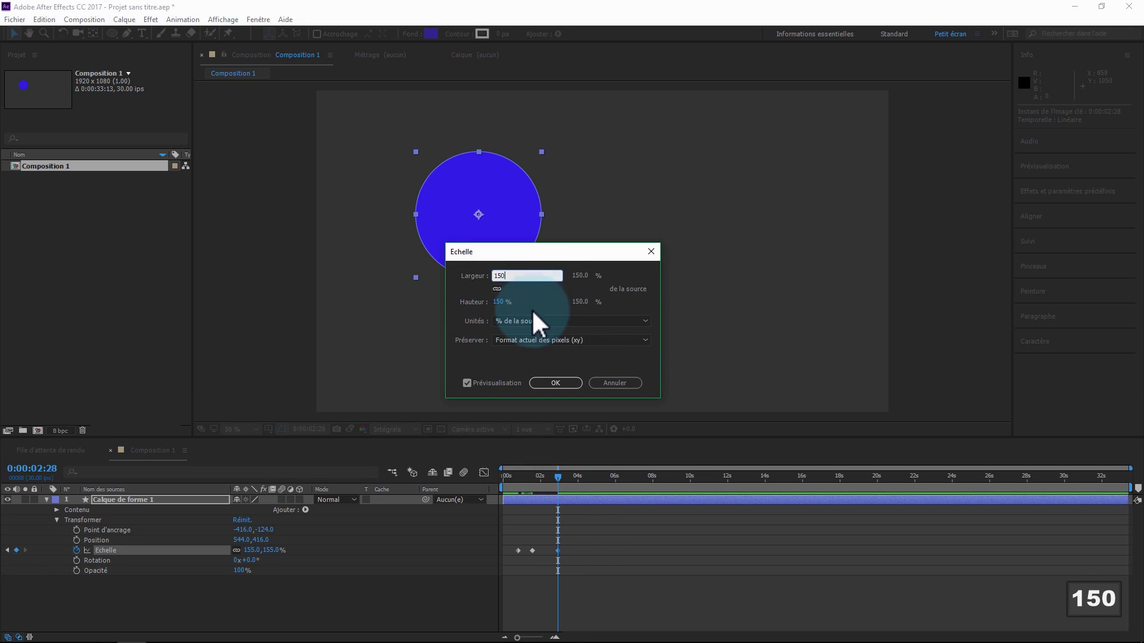
click(553, 383)
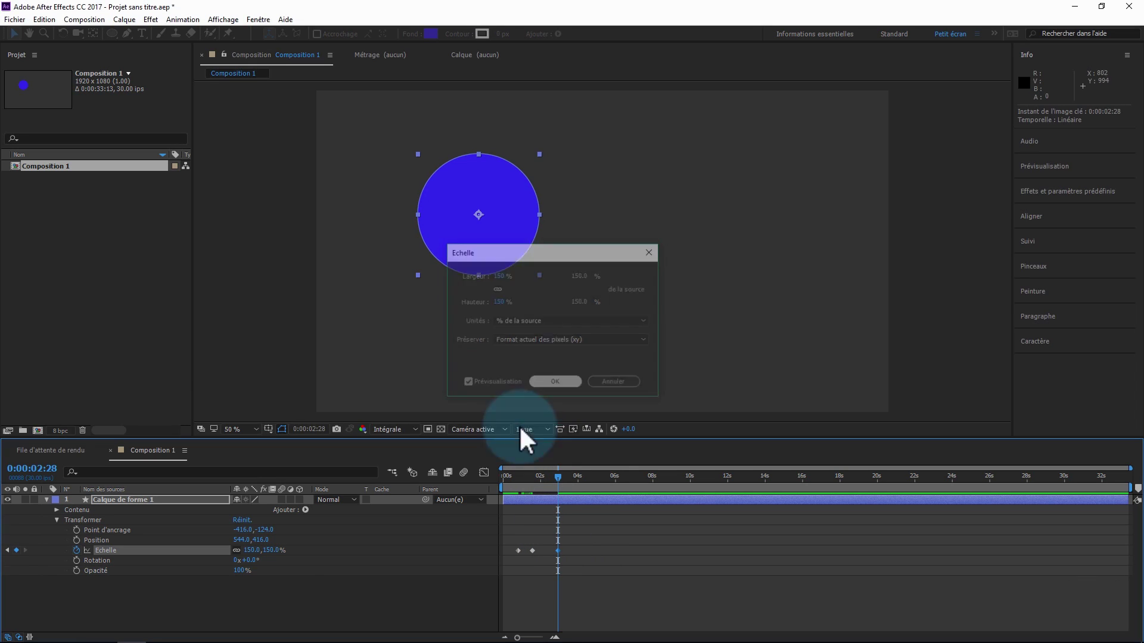
text(800)
key(Return)
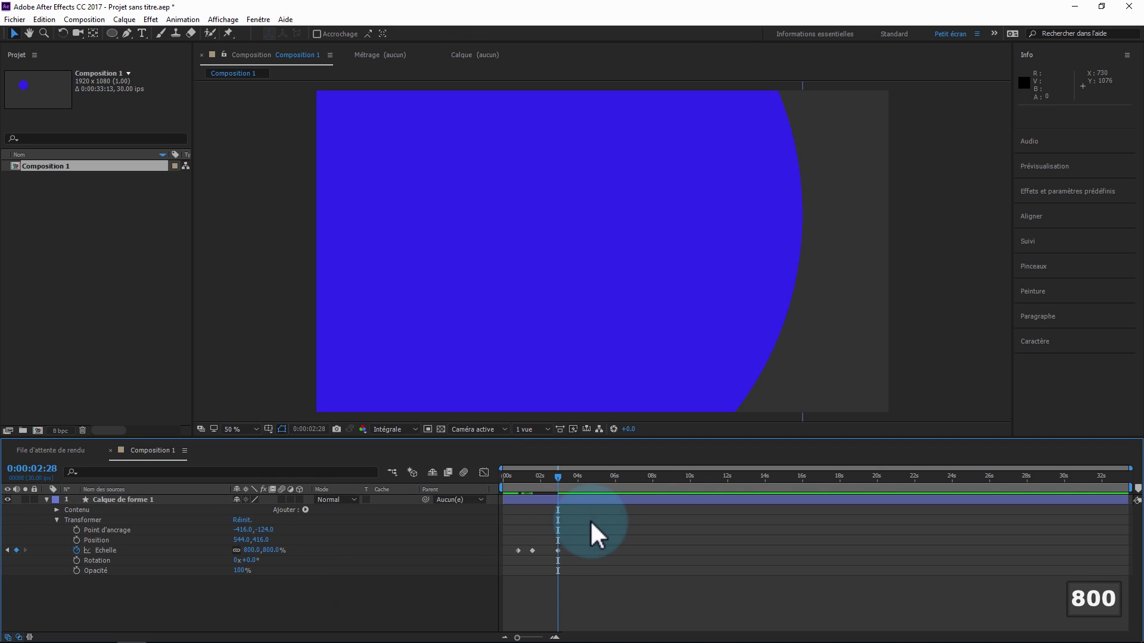
Start animating Position at 0:00:00:00 and add a second keyframe just after one second with the circle lower in the frame.
key(Home)
click(77, 541)
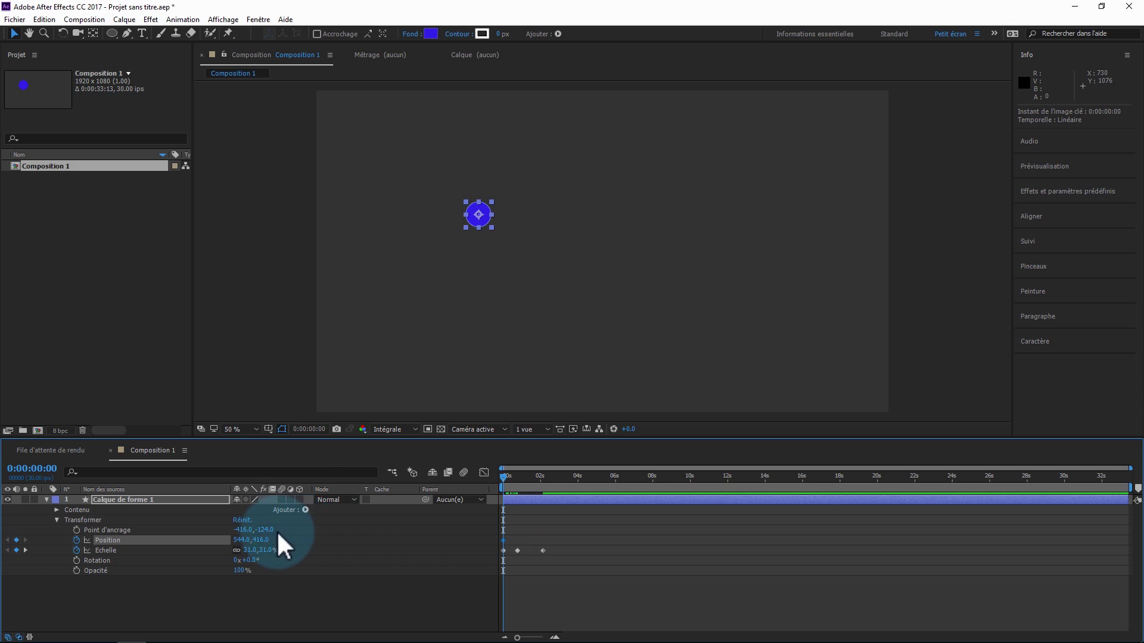
drag(507, 476, 525, 490)
drag(265, 540, 406, 540)
drag(500, 310, 537, 403)
Add a third Position keyframe of about 1048, 438 at 0:00:02:11 and preview the animation from the start.
drag(523, 474, 547, 476)
drag(516, 365, 628, 221)
drag(541, 485, 501, 479)
key(0)
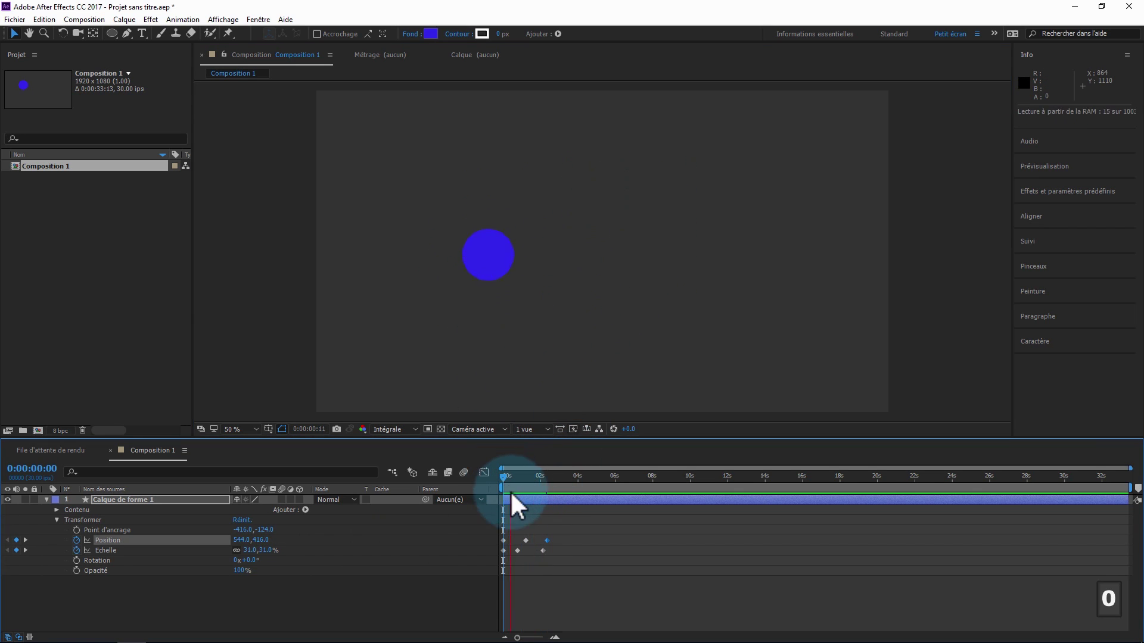
Delete all Position and Scale keyframes of the shape layer.
drag(574, 612, 501, 527)
key(Delete)
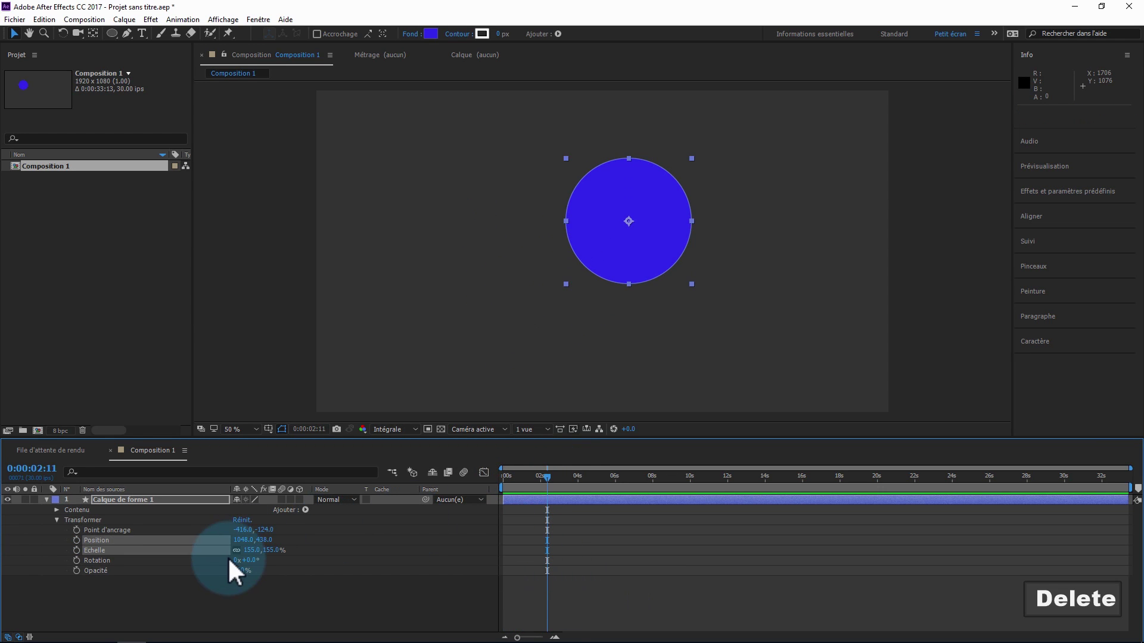
click(179, 579)
Animate the circle's Opacity from 0% at 0:00:02:11 to 100% at 0:00:02:20.
click(76, 570)
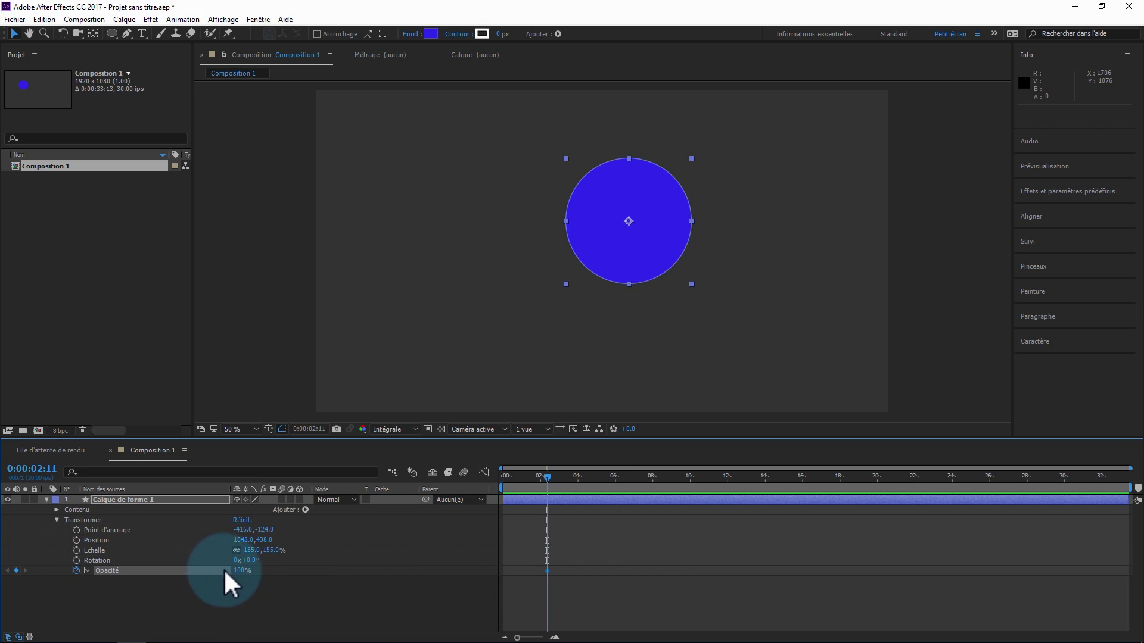
drag(236, 570, 139, 577)
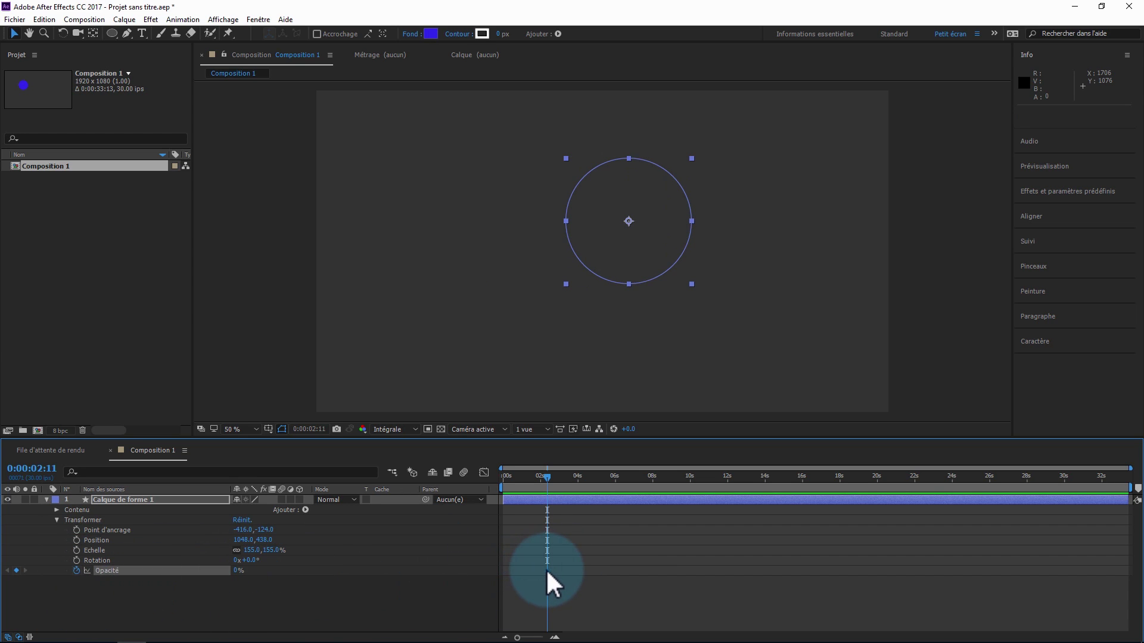
click(552, 475)
drag(240, 570, 357, 569)
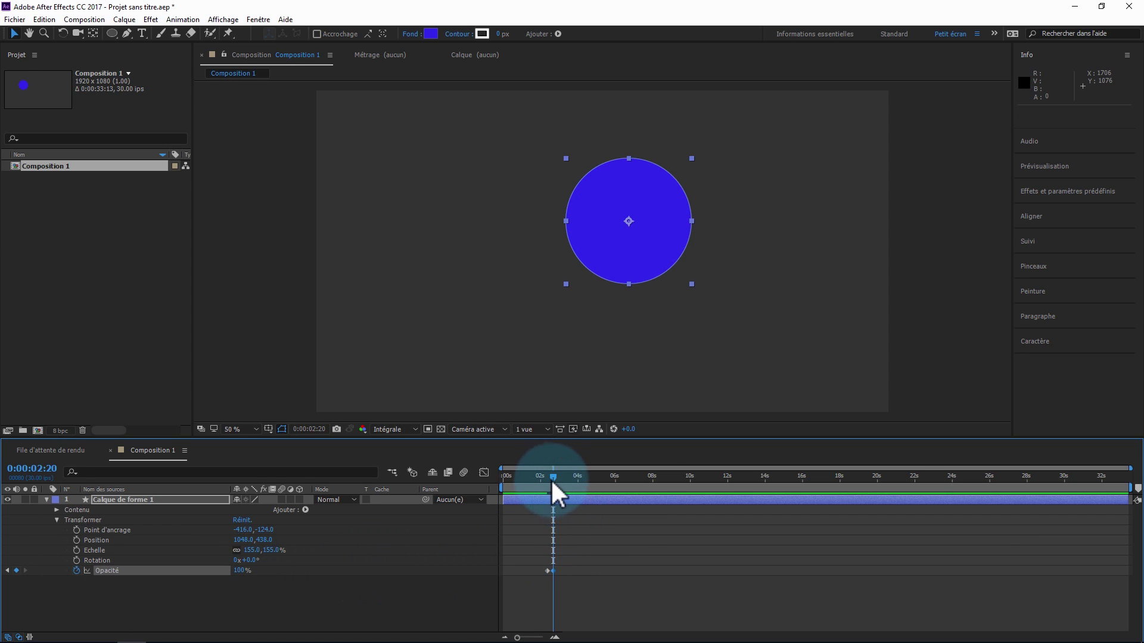
Hold Opacity at 100% with a keyframe at 0:00:05:07, lower it at 0:00:05:16 to fade the circle out, and scrub through the fade.
drag(551, 481, 600, 471)
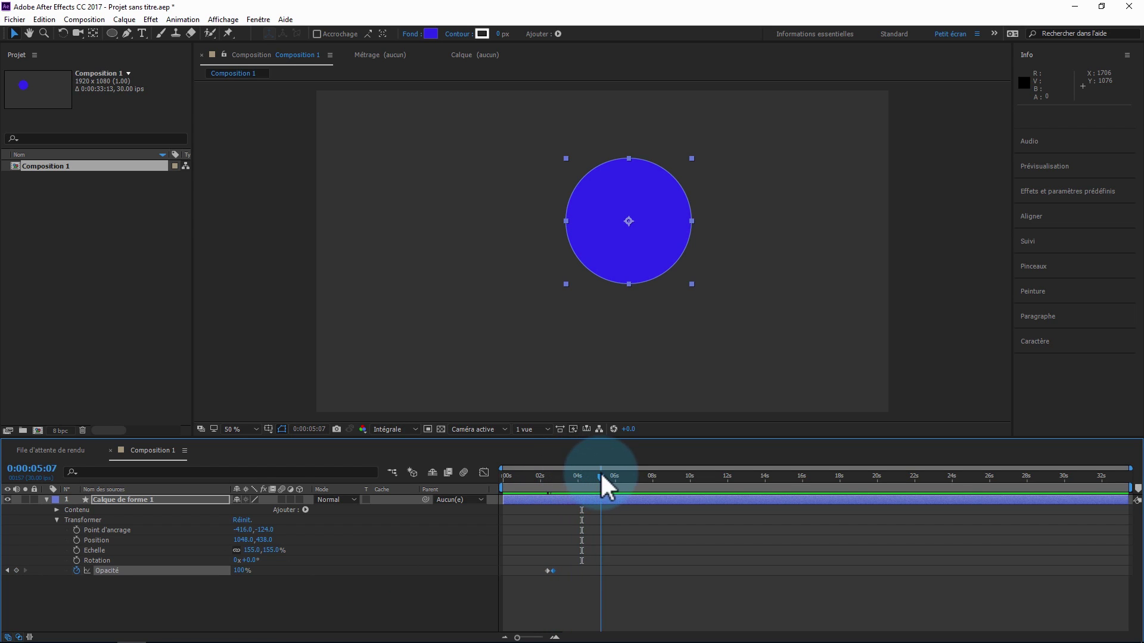
click(16, 570)
drag(599, 478, 606, 475)
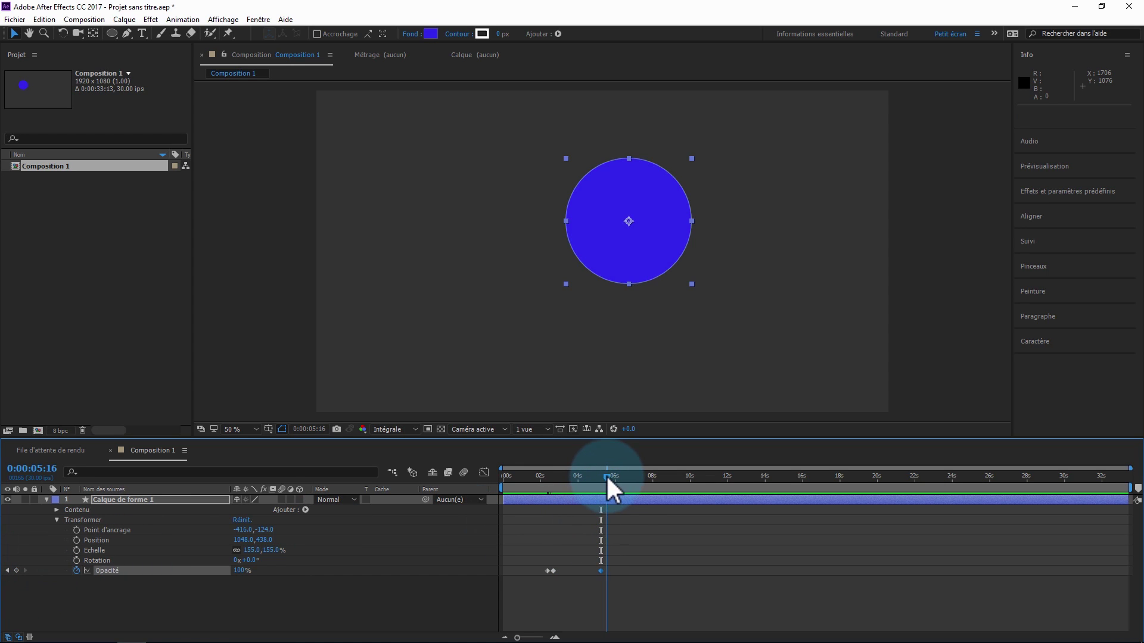
click(256, 572)
drag(139, 579, 72, 579)
click(566, 580)
drag(594, 483, 571, 480)
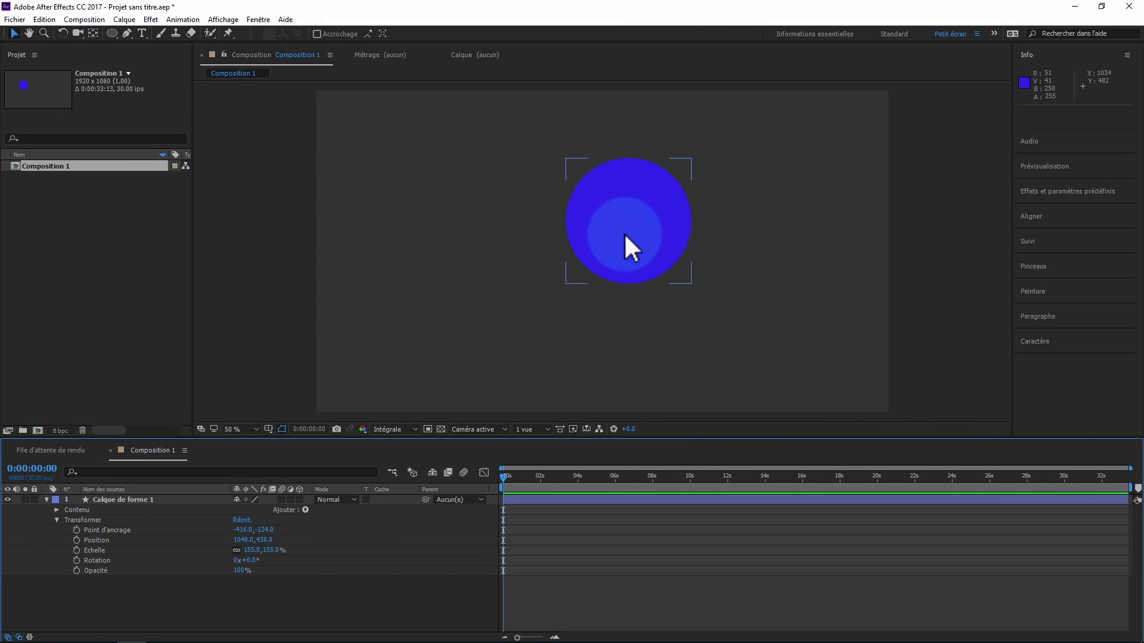
Move the circle to about 914, 432 and reduce its Scale to about 103.5%.
drag(624, 232, 584, 230)
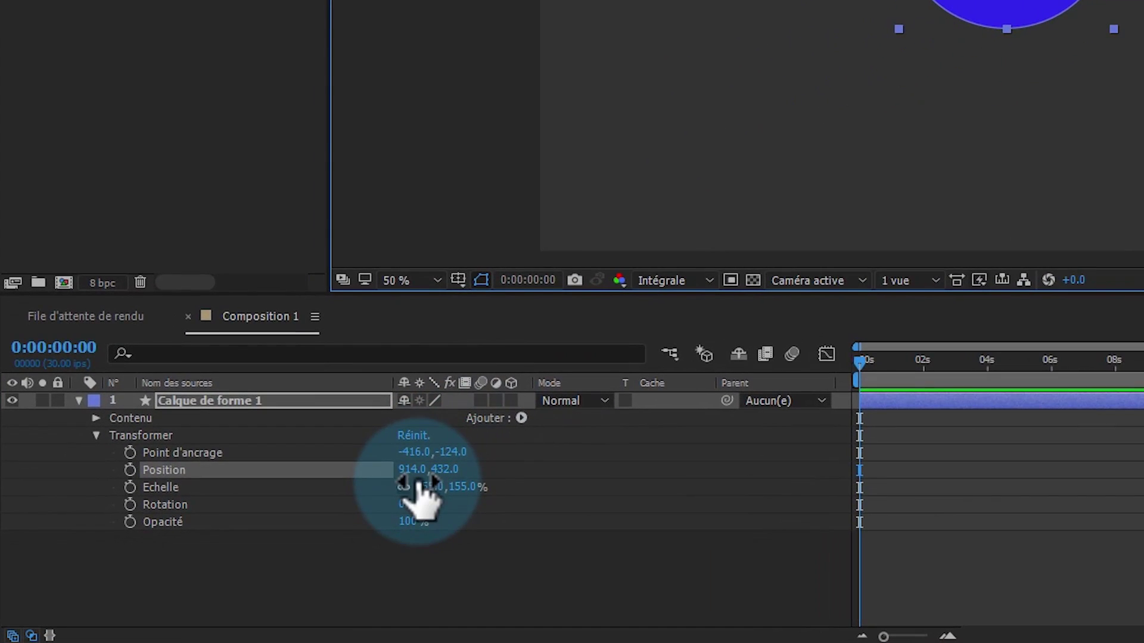
drag(420, 487, 395, 486)
click(455, 587)
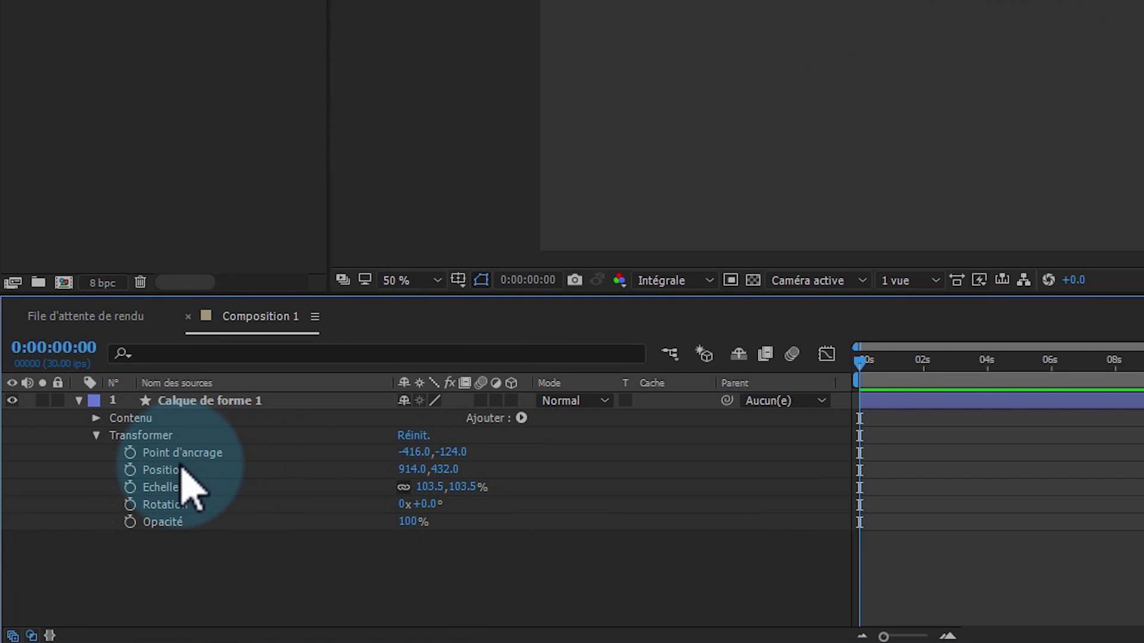
Separate the circle's Position property into independent X and Y dimensions.
right_click(181, 470)
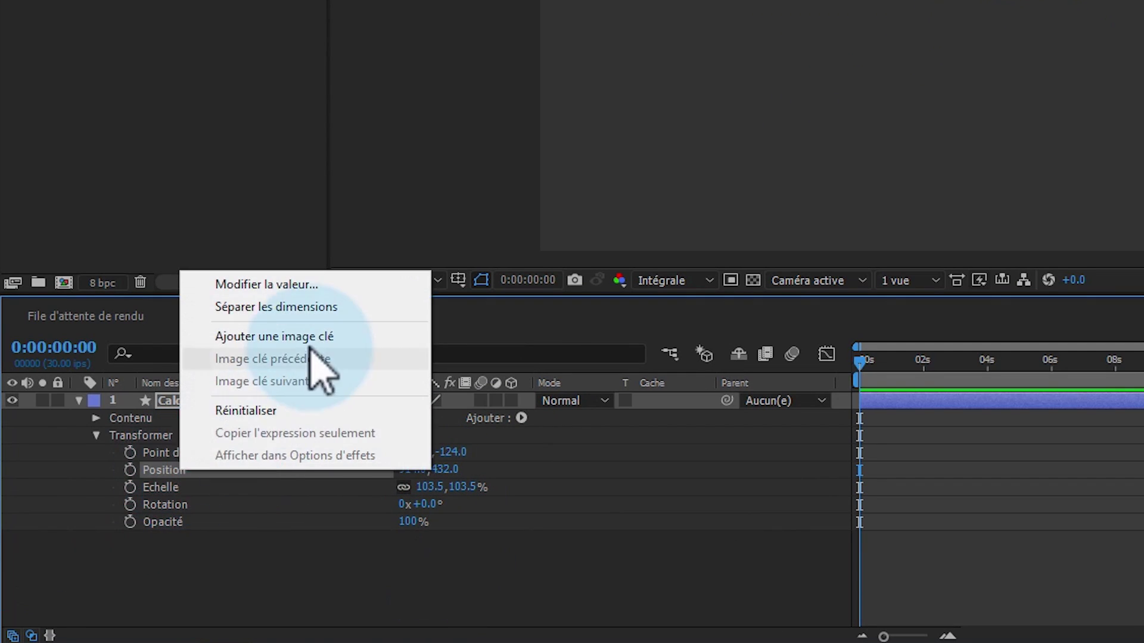
click(296, 333)
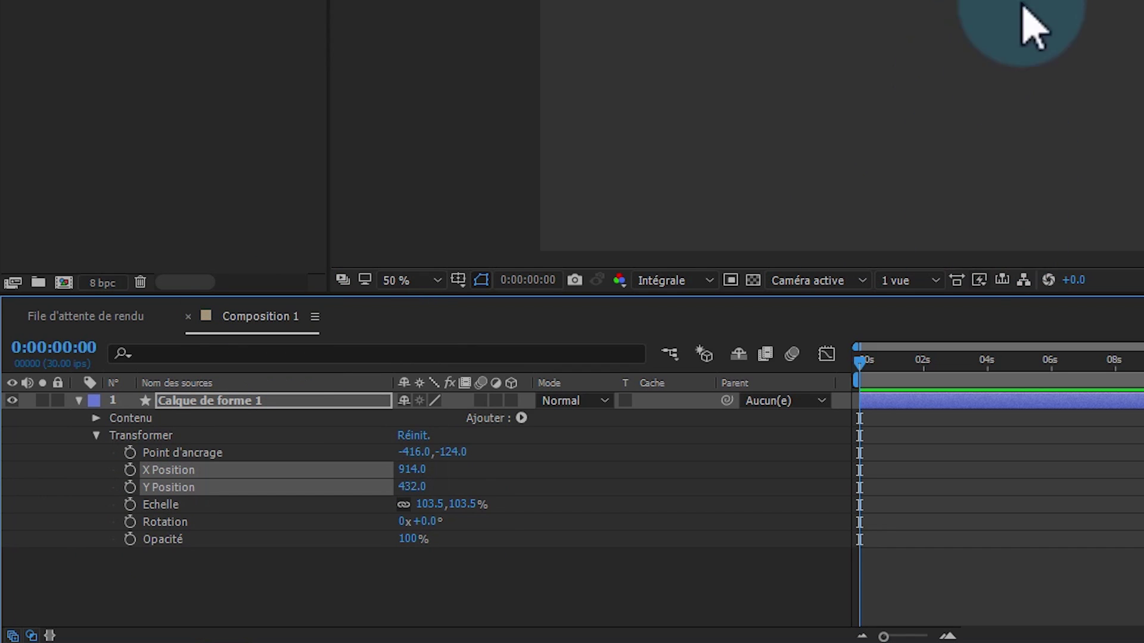
click(451, 611)
Animate only the circle's Y Position, from about 928 at 0:00:00:00 up to about 403 near 0:00:01:14.
click(184, 487)
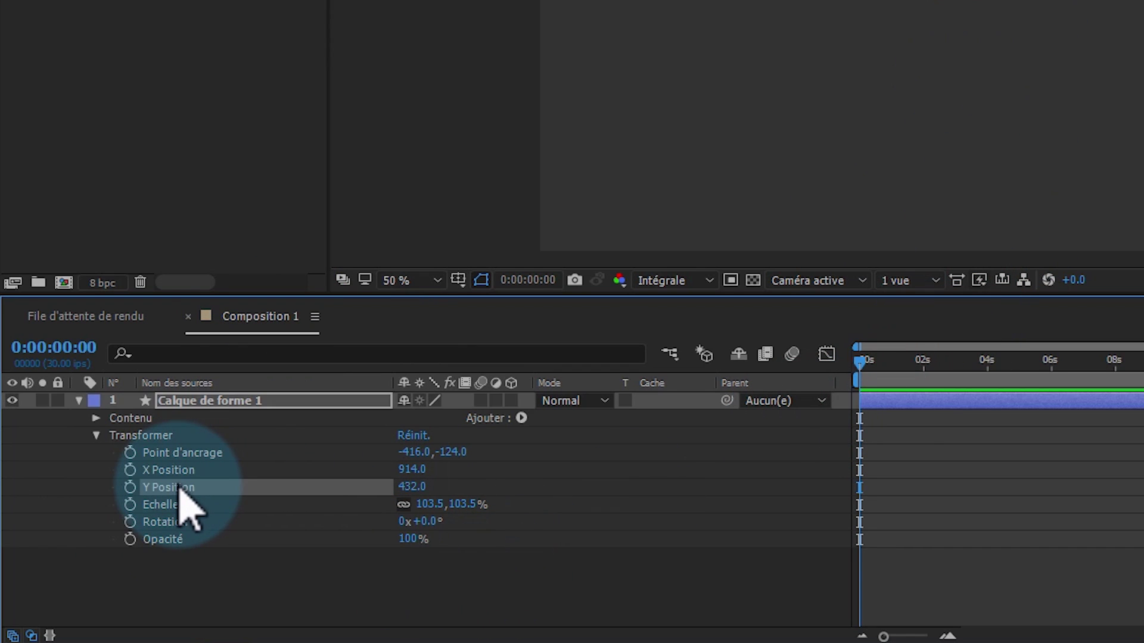
click(130, 487)
drag(971, 0, 954, 186)
drag(860, 362, 906, 362)
drag(414, 487, 516, 493)
Copy the first Y Position keyframe and paste it at 0:00:03:07.
drag(833, 379, 881, 382)
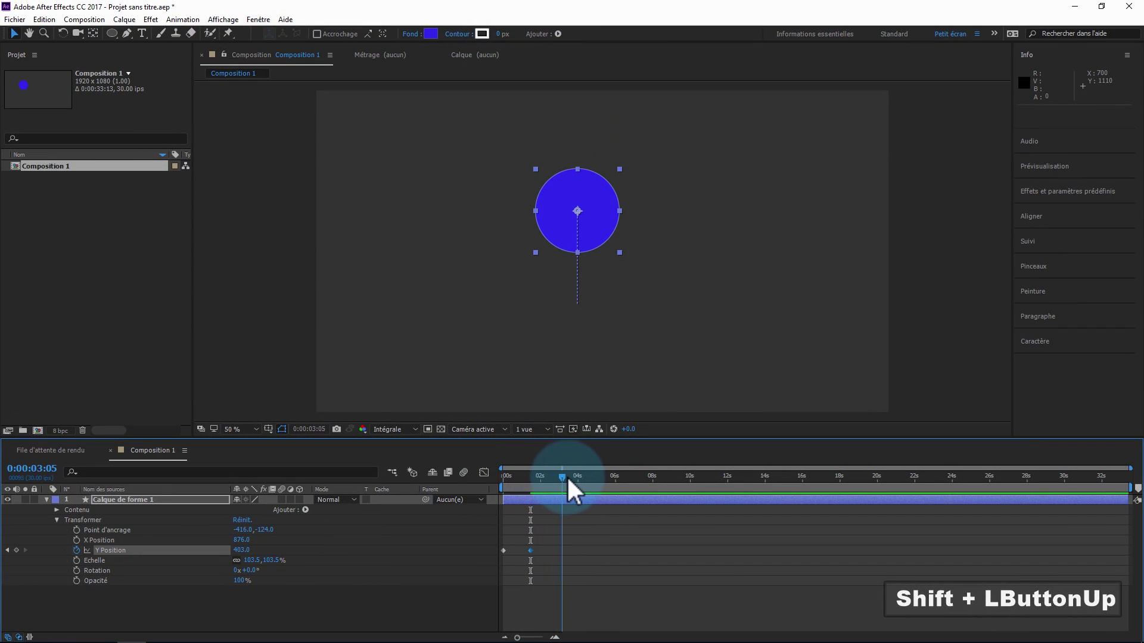
click(504, 550)
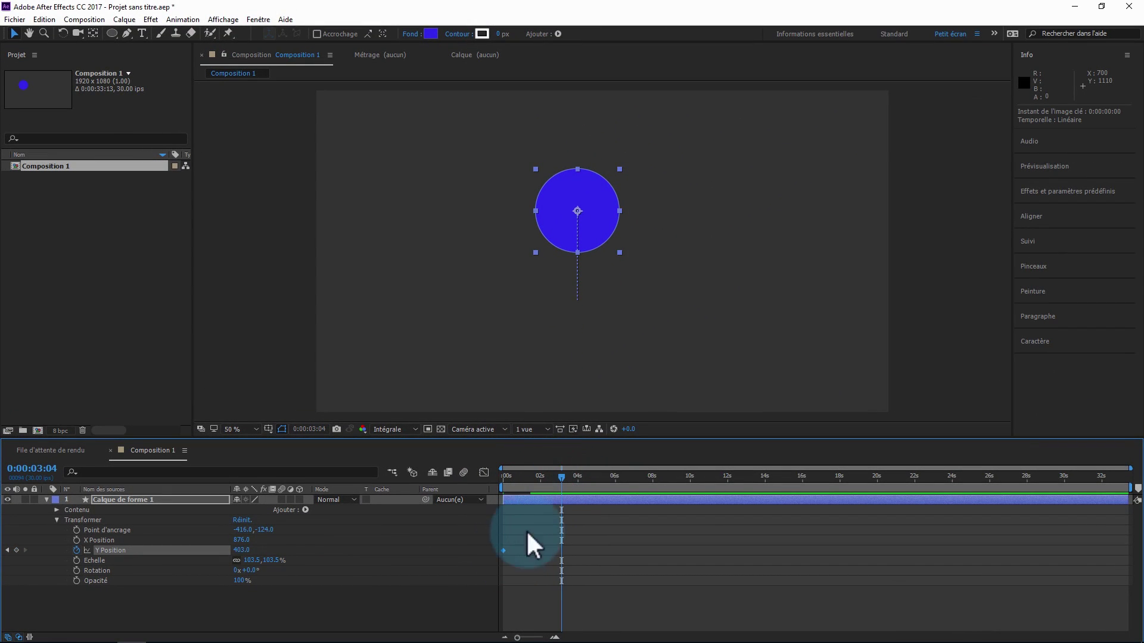
click(519, 475)
drag(509, 476, 563, 485)
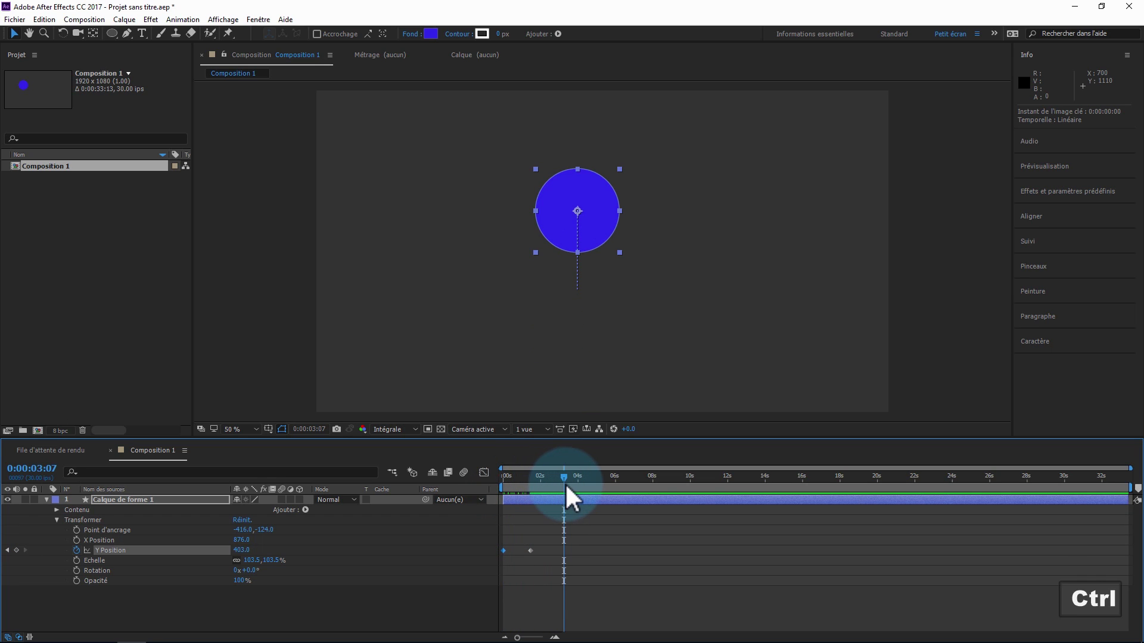
key(ctrl+c)
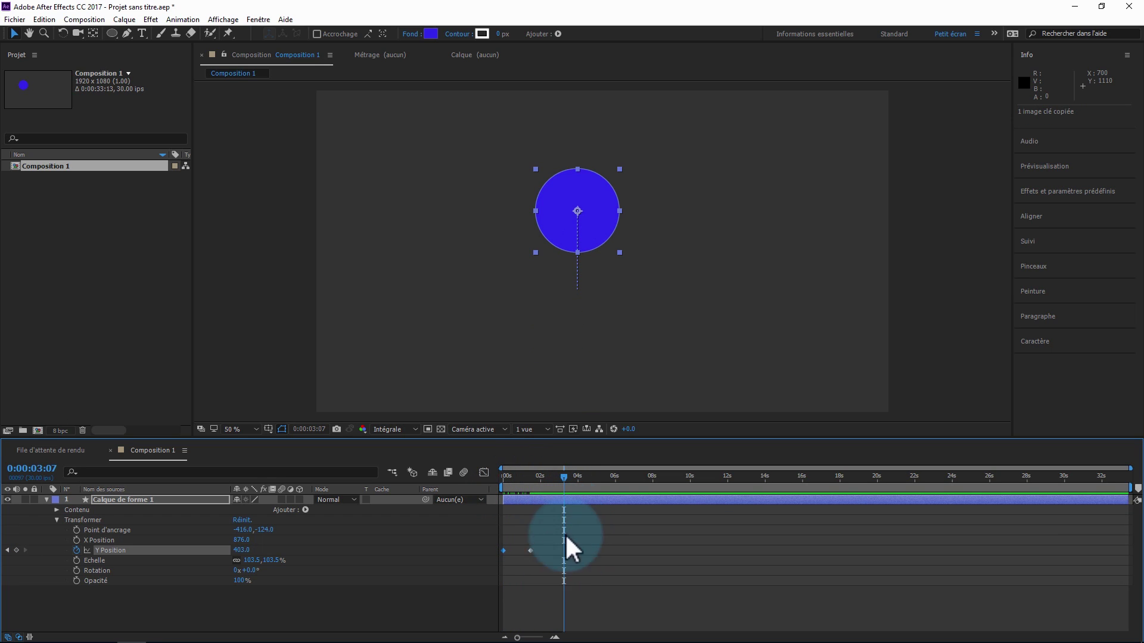
key(ctrl+v)
Shift the pasted Y Position keyframe earlier, to 0:00:03:01.
mouse_move(562, 477)
mouse_down()
mouse_move(513, 478)
mouse_move(553, 484)
mouse_up()
drag(562, 551, 558, 552)
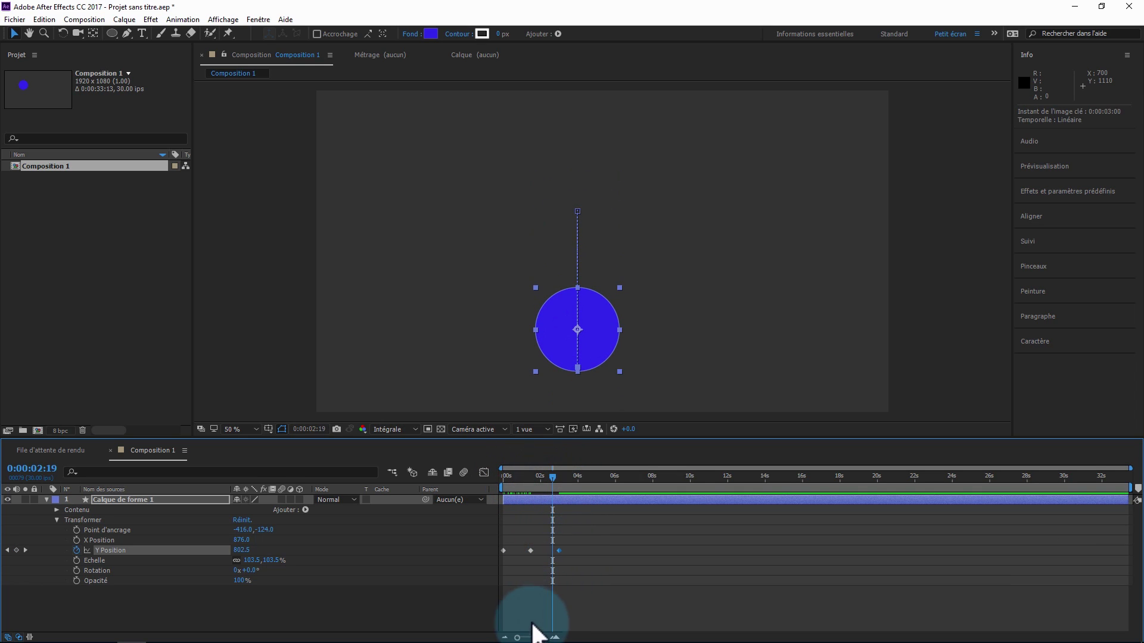
click(557, 637)
click(558, 637)
click(558, 637)
drag(642, 639, 582, 638)
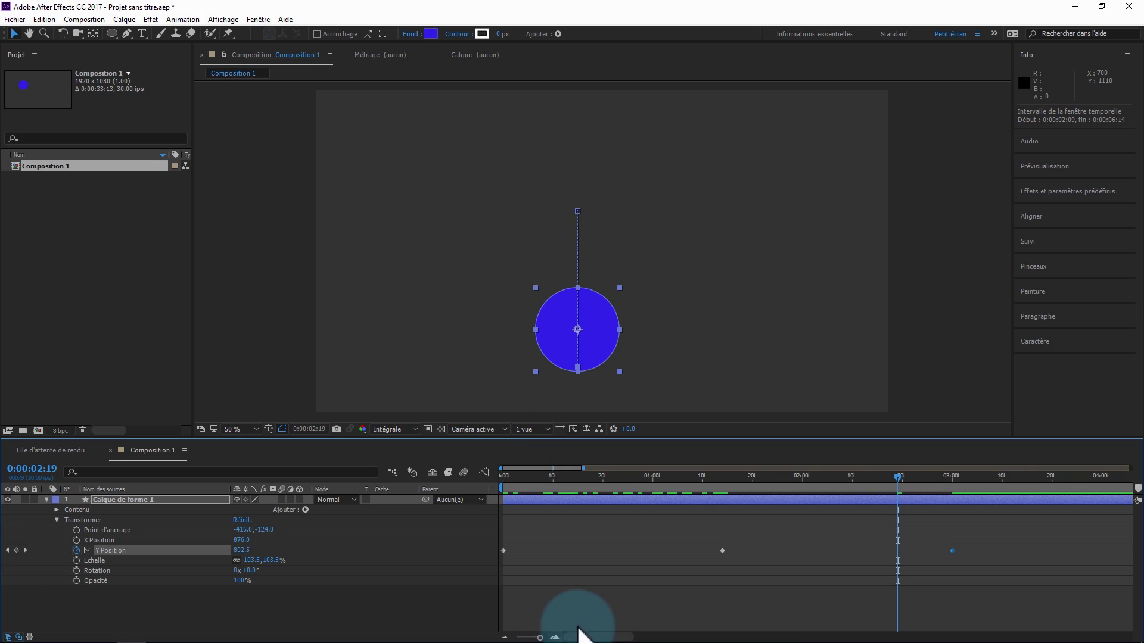
drag(952, 550, 957, 550)
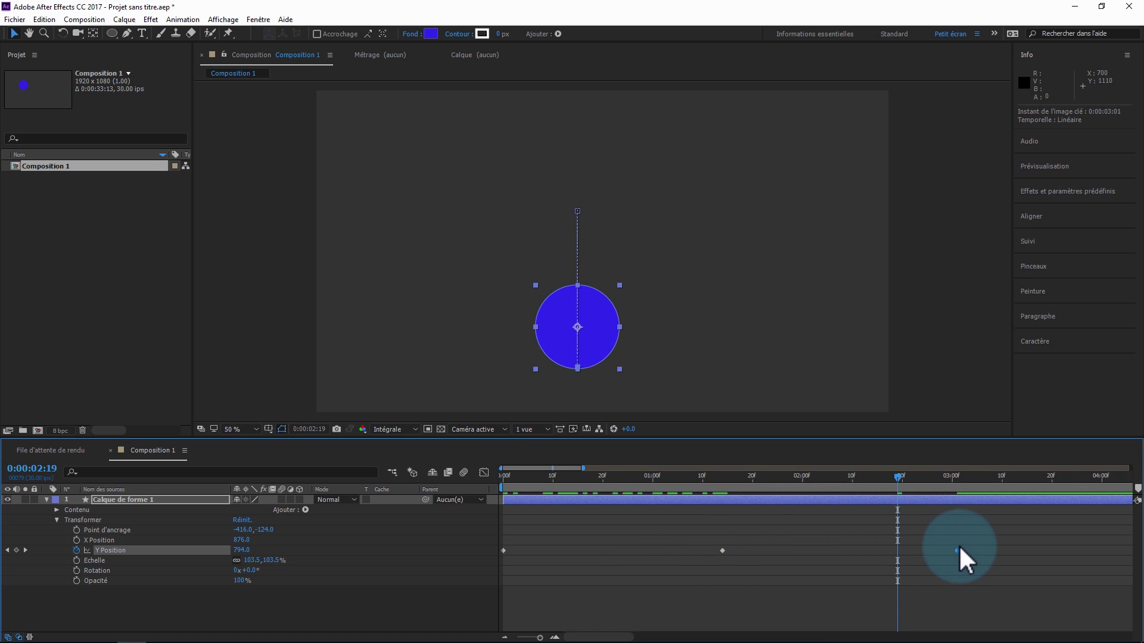
Preview the circle's vertical movement from the start of the composition.
drag(845, 480, 501, 510)
key(KP_0)
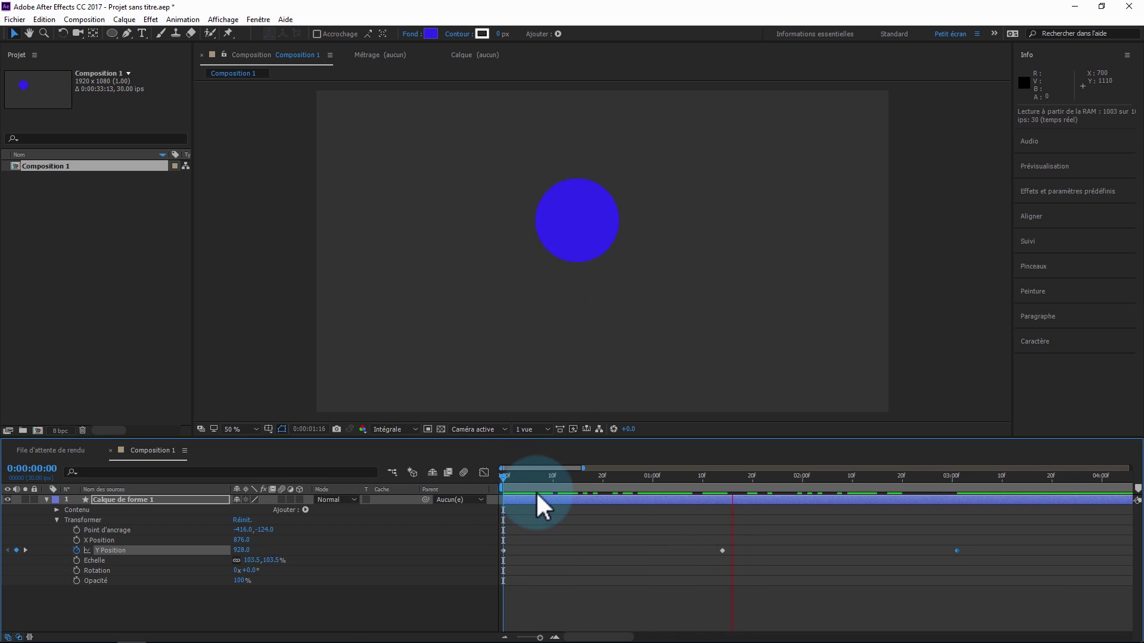
click(522, 476)
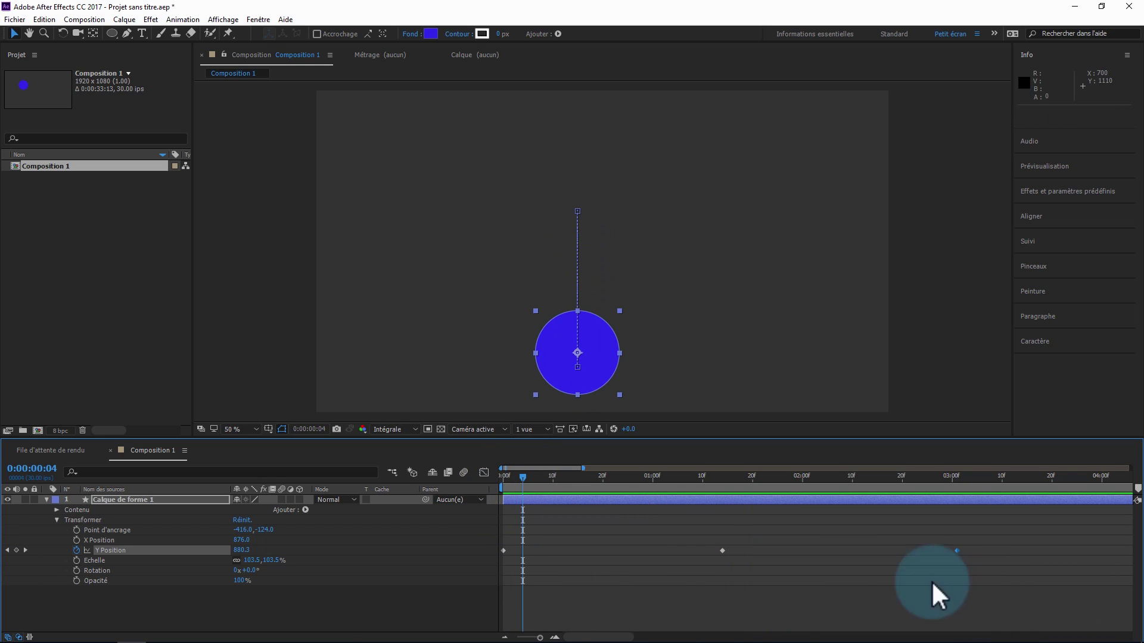
click(513, 477)
Compress the three Y Position keyframes proportionally so the last one falls at about 0:00:00:21, and preview the faster motion.
drag(1022, 617, 503, 545)
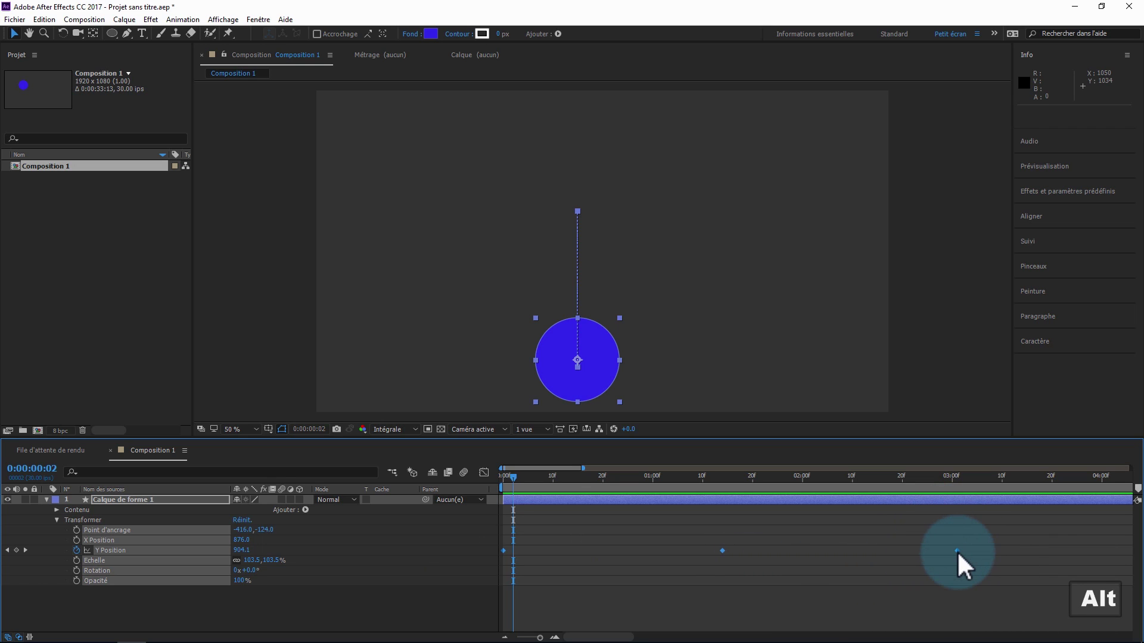
drag(956, 550, 713, 551)
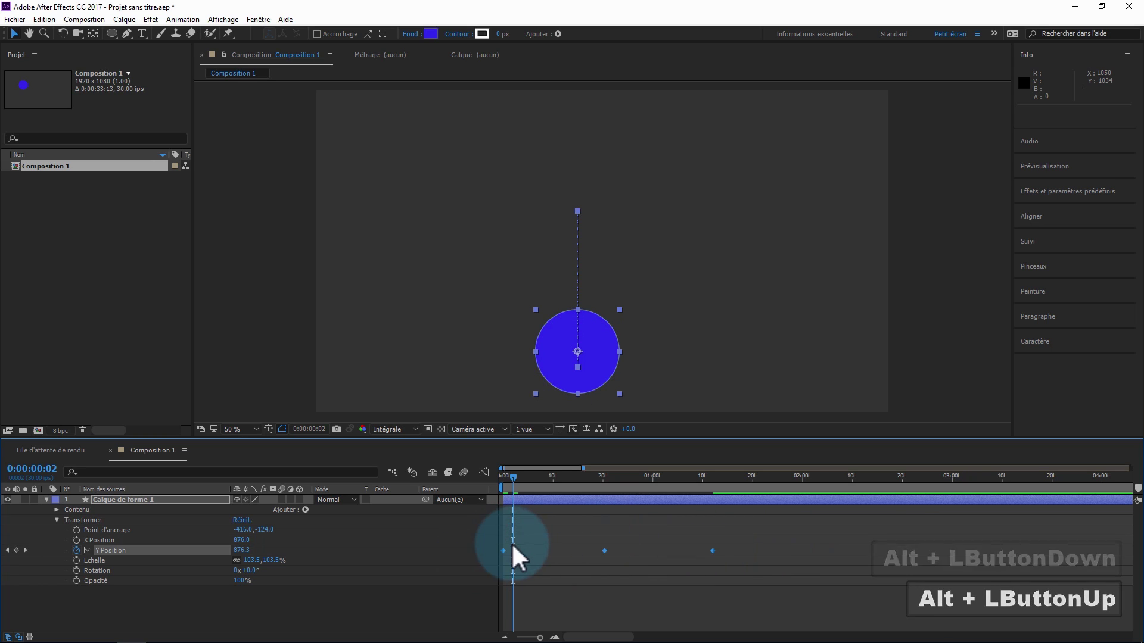
drag(712, 550, 608, 551)
key(KP_0)
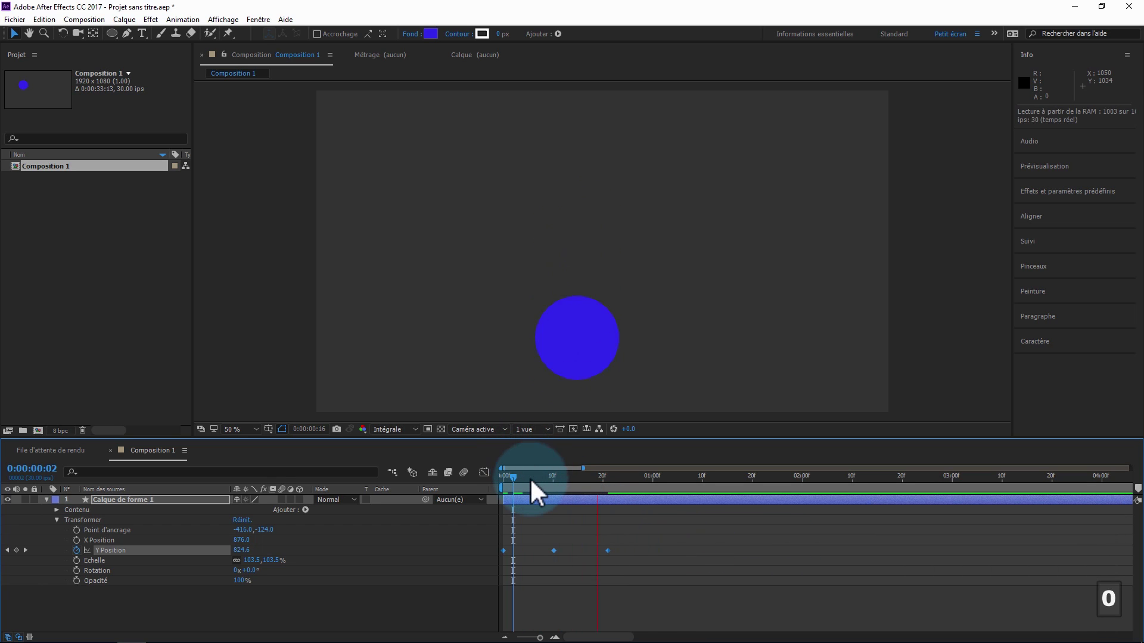
Stretch the three Y Position keyframes proportionally until the last one falls at about 0:00:01:09, previewing the timing.
click(533, 479)
drag(608, 551, 668, 552)
click(504, 477)
key(1)
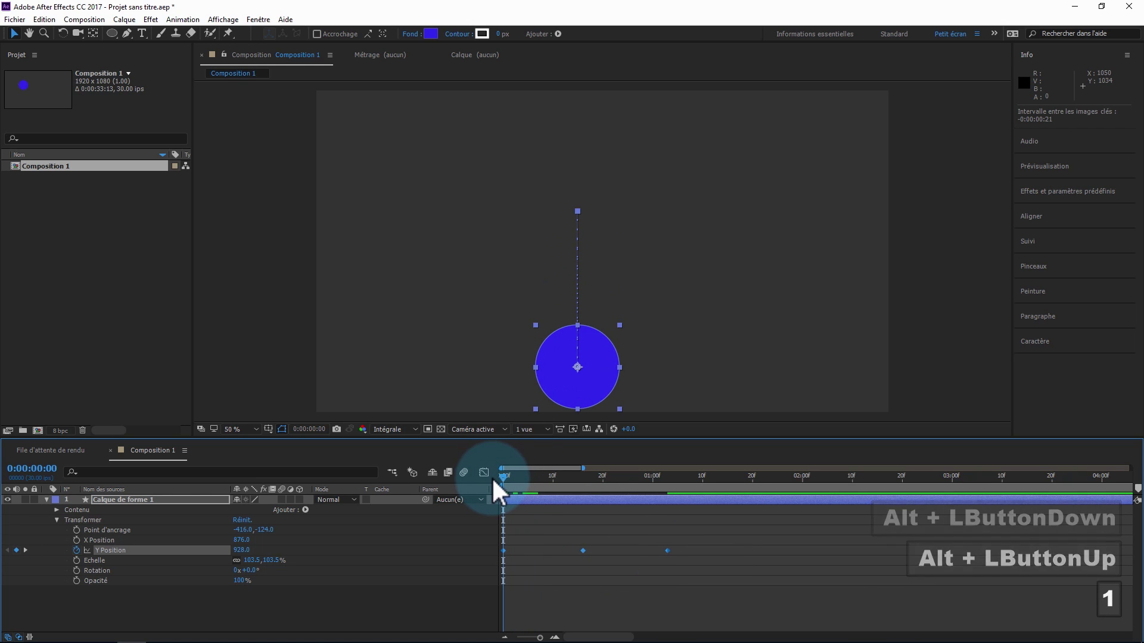
key(KP_0)
click(535, 483)
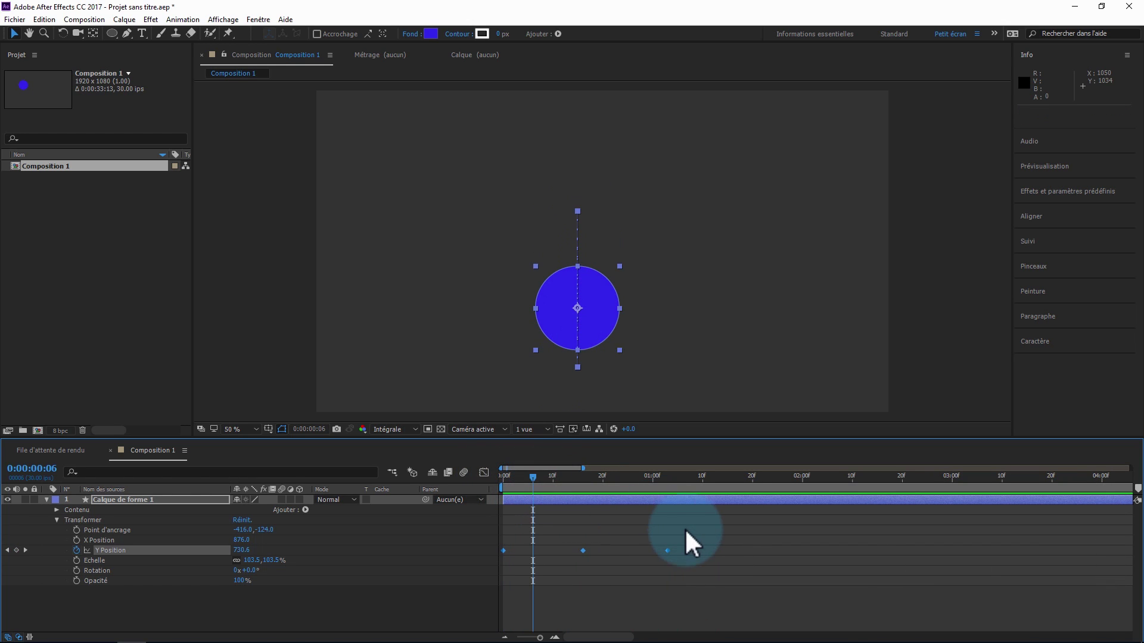
drag(667, 551, 698, 552)
key(KP_0)
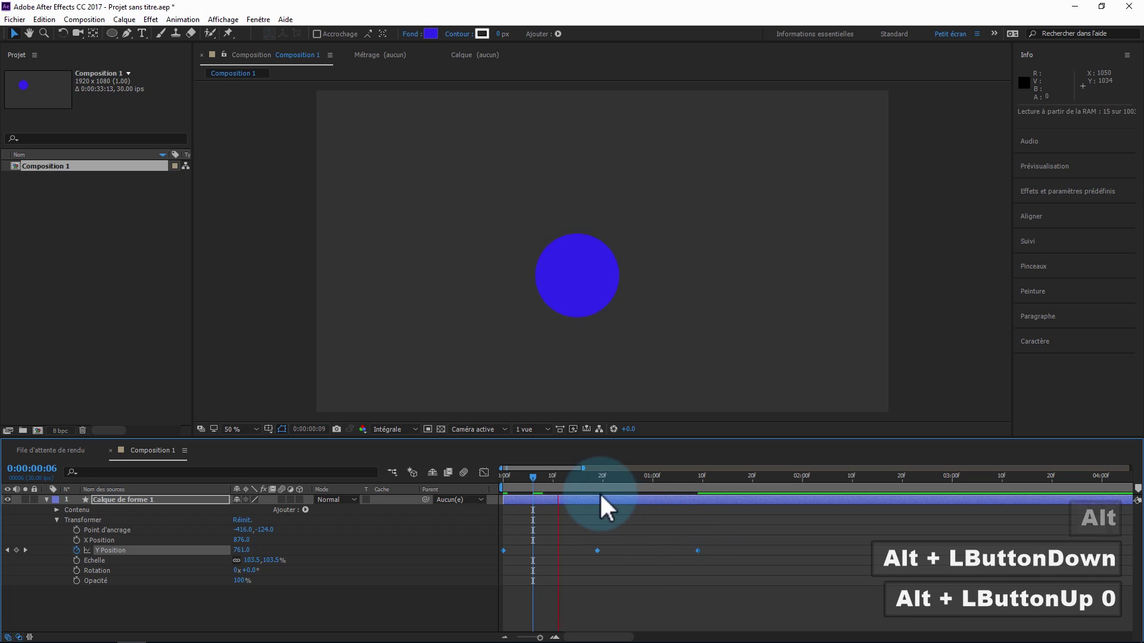
drag(521, 476, 480, 475)
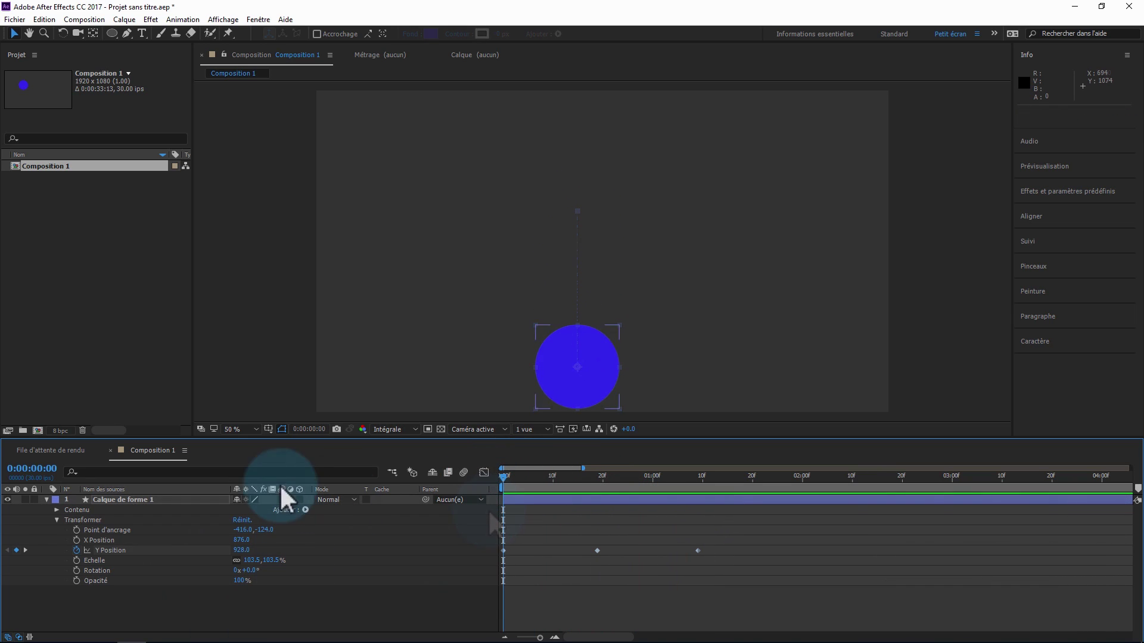
Duplicate the circle's shape layer and set the copy's X Position to 419.
click(124, 501)
key(ctrl+d)
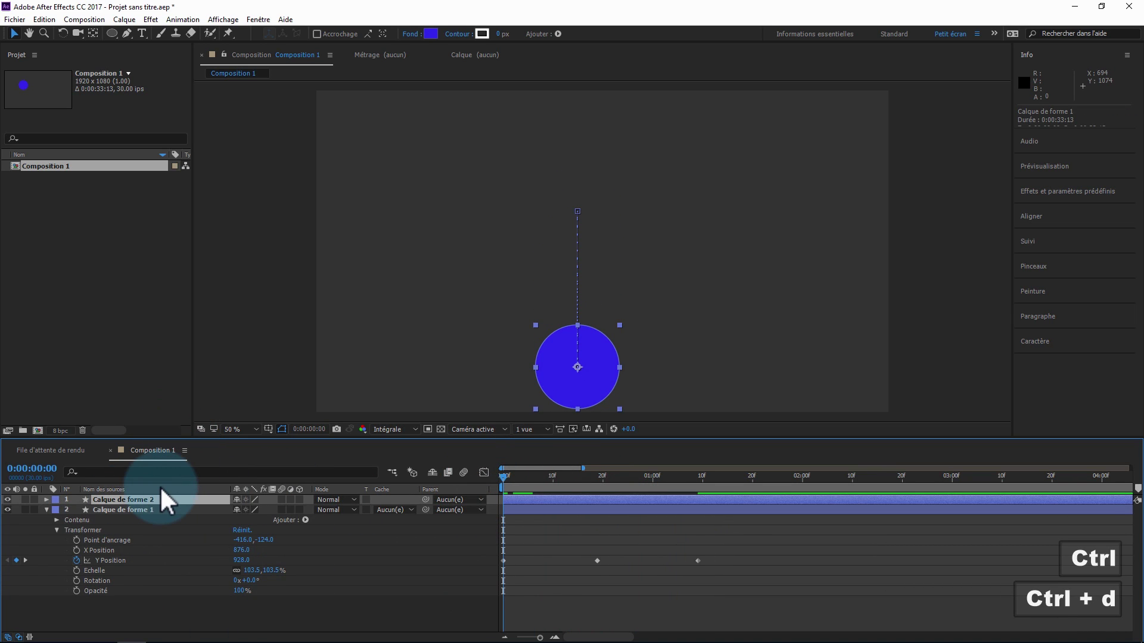
key(o)
key(p)
drag(241, 511, 187, 513)
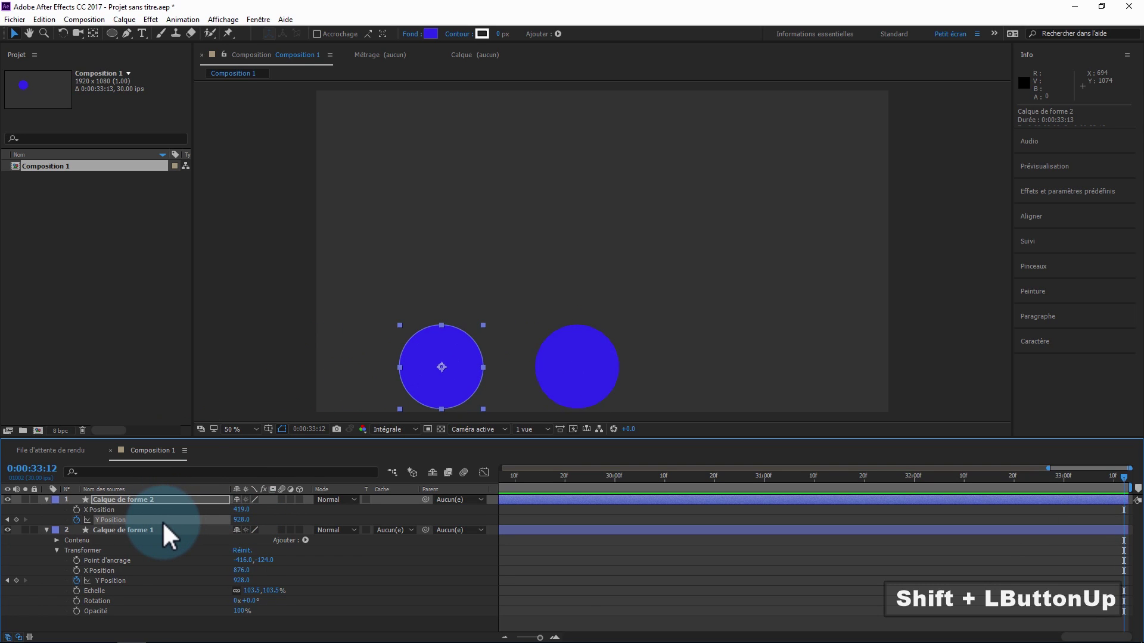
Show only the keyframed Y Position of the duplicated layer and bring its keyframes into view on the timeline.
key(p)
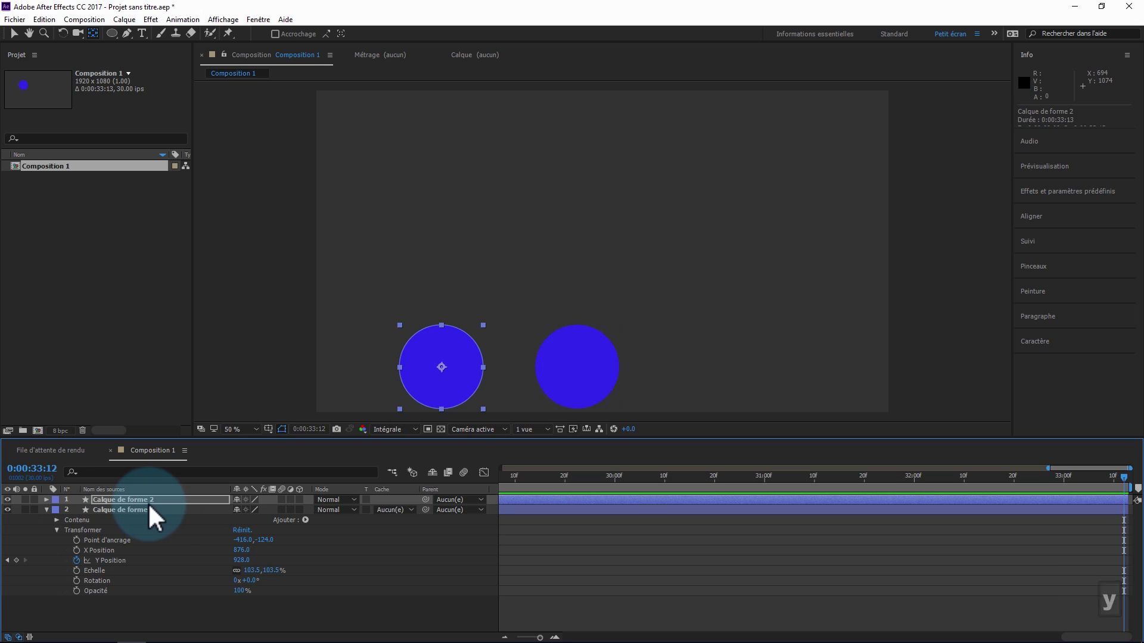
key(u)
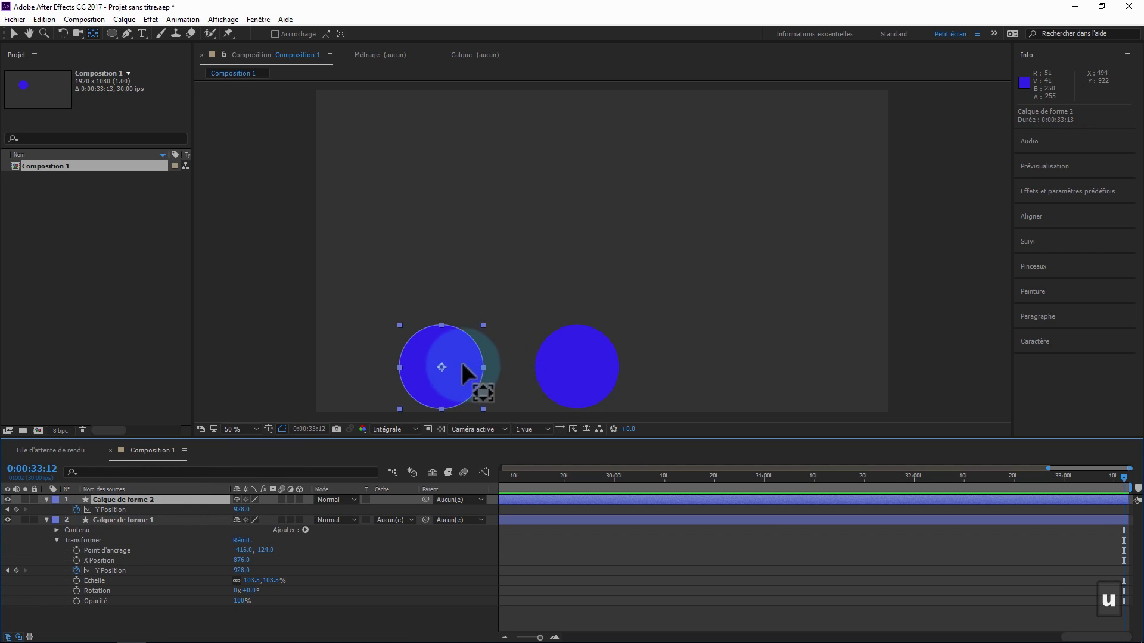
key(v)
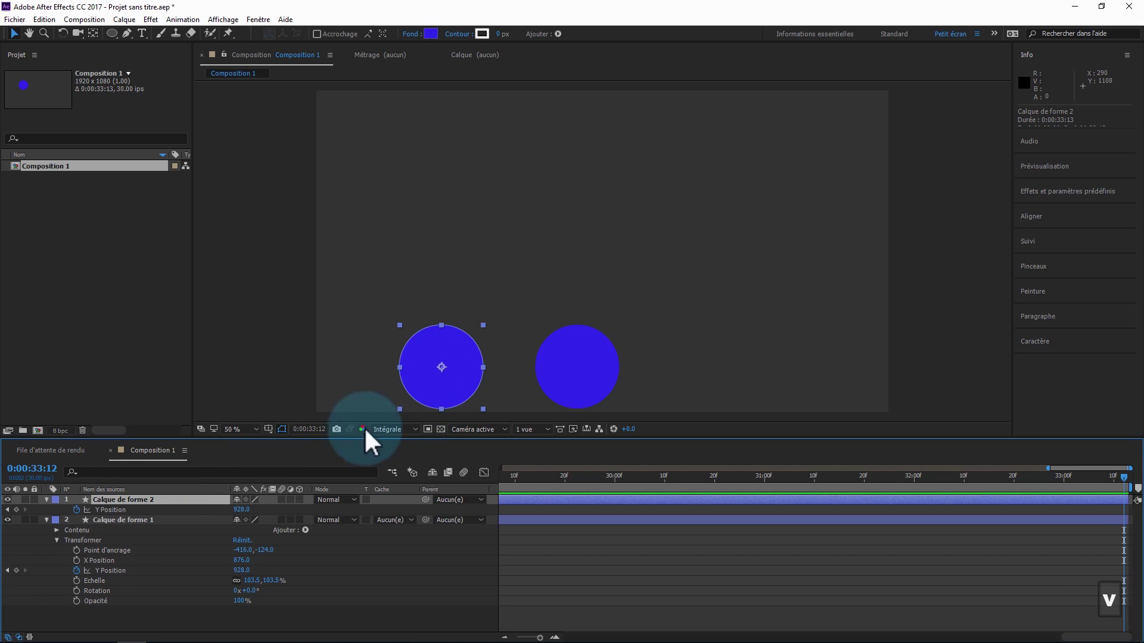
click(204, 510)
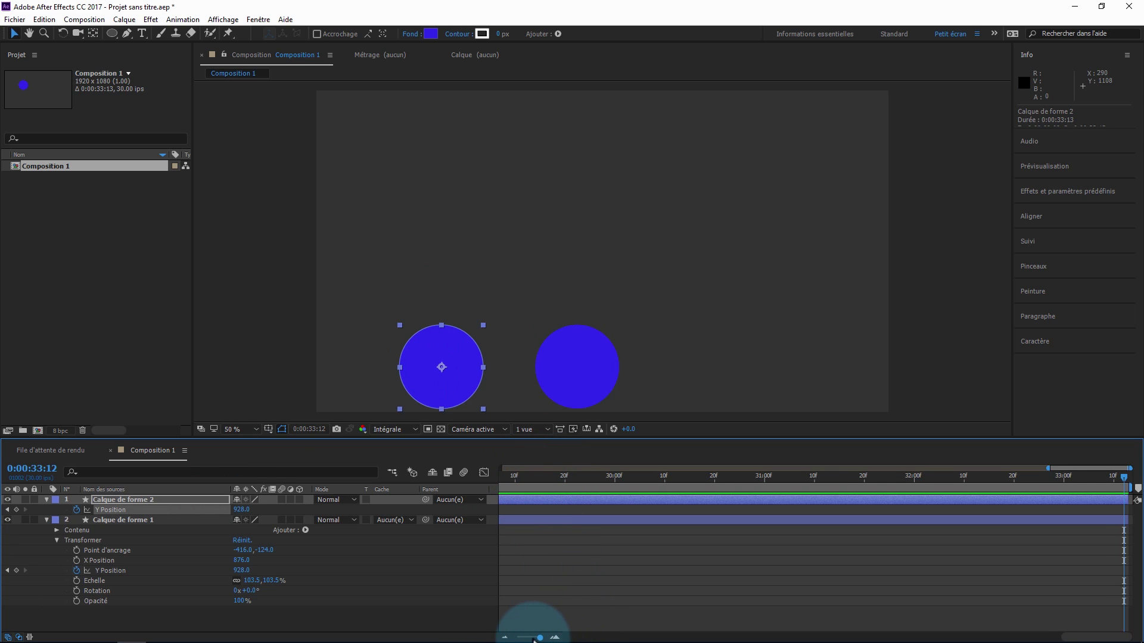
drag(535, 638, 520, 638)
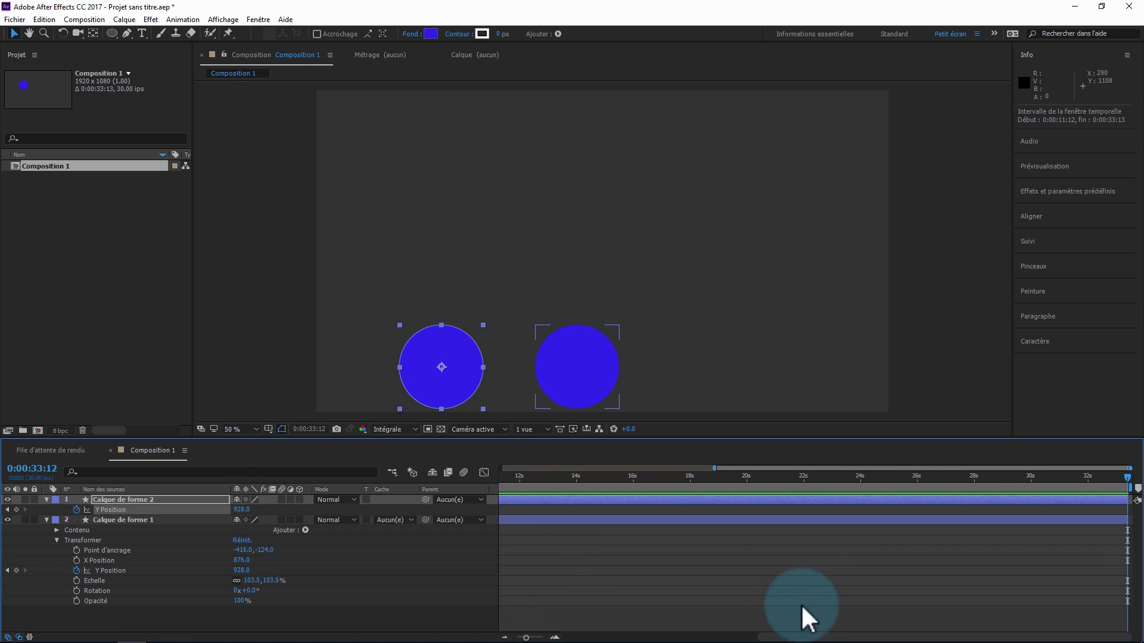
drag(803, 639, 571, 637)
Try changing the duplicate's Y Position to 341.3 between keyframes at 0:00:00:28, and undo the change.
click(530, 477)
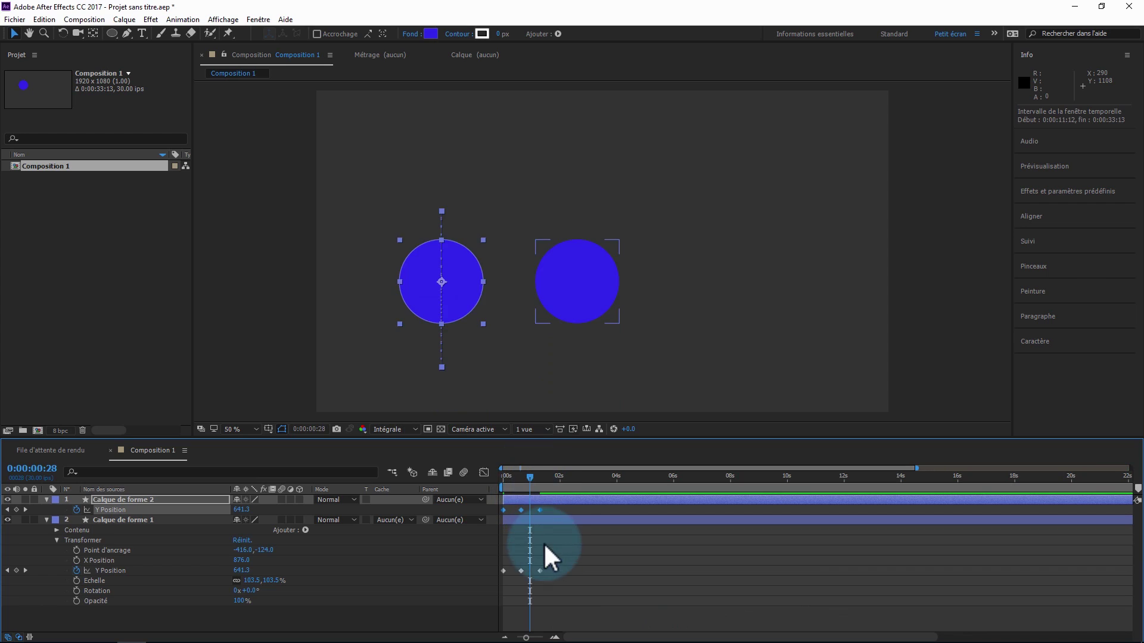
click(544, 545)
drag(243, 511, 80, 522)
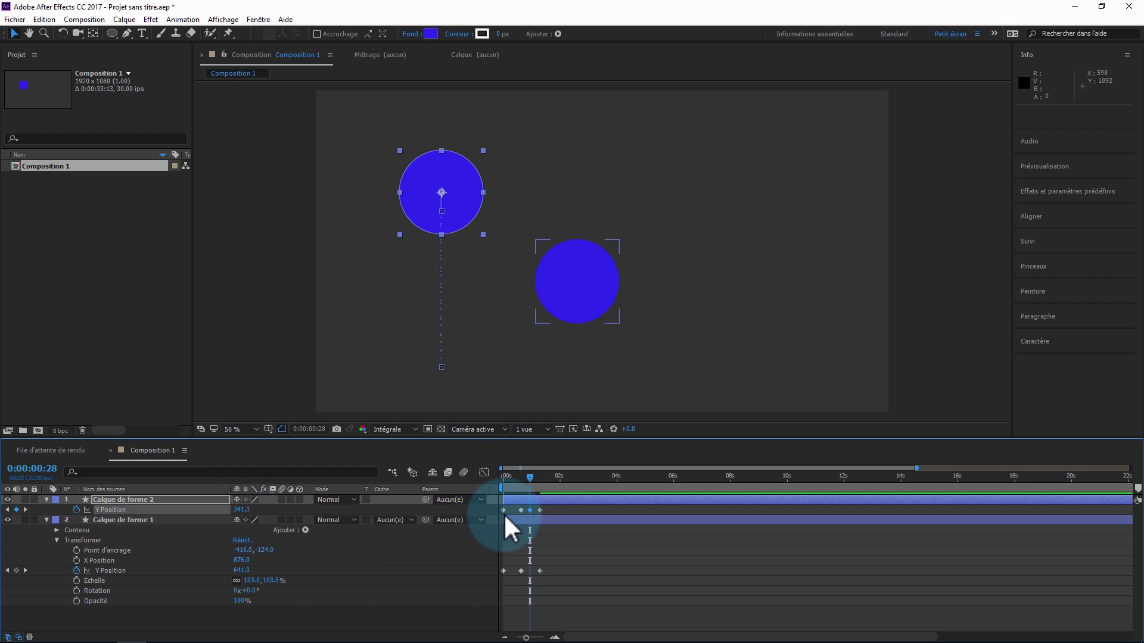
key(ctrl+z)
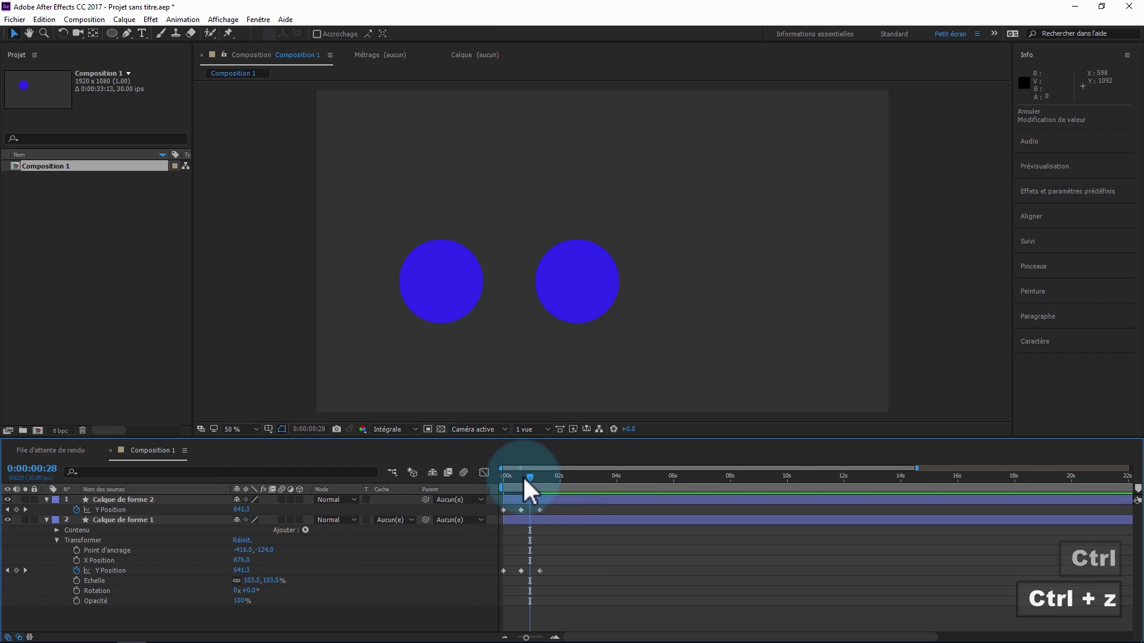
Offset all the duplicate's Y Position keyframes together, giving a value of 331.7 at the 0:00:00:19 keyframe.
drag(529, 478, 474, 474)
click(119, 510)
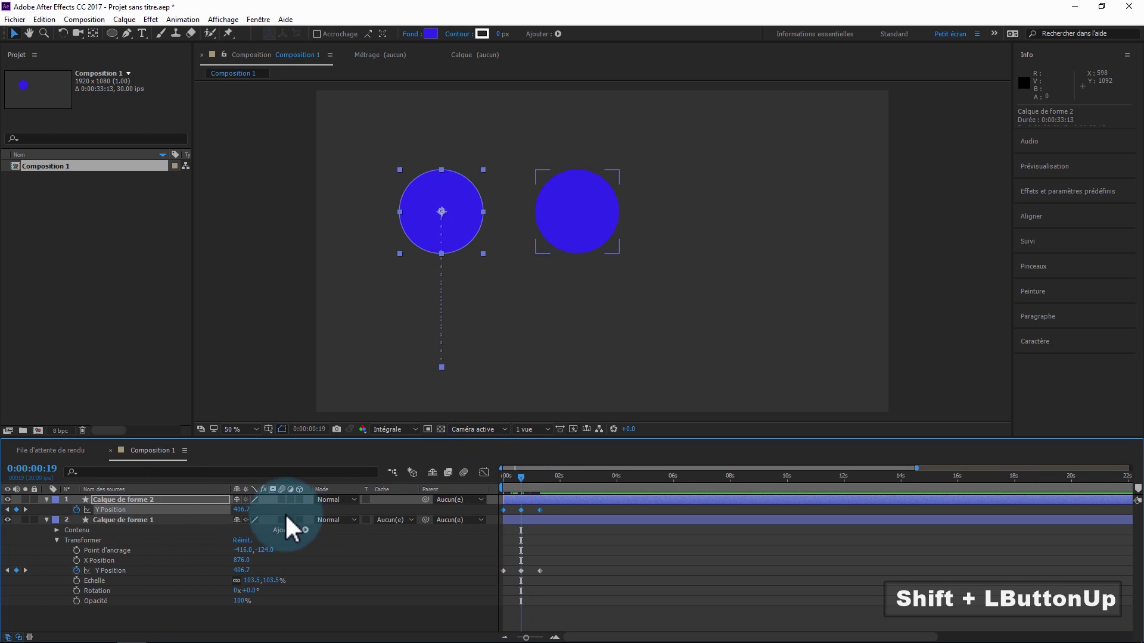
drag(241, 510, 421, 503)
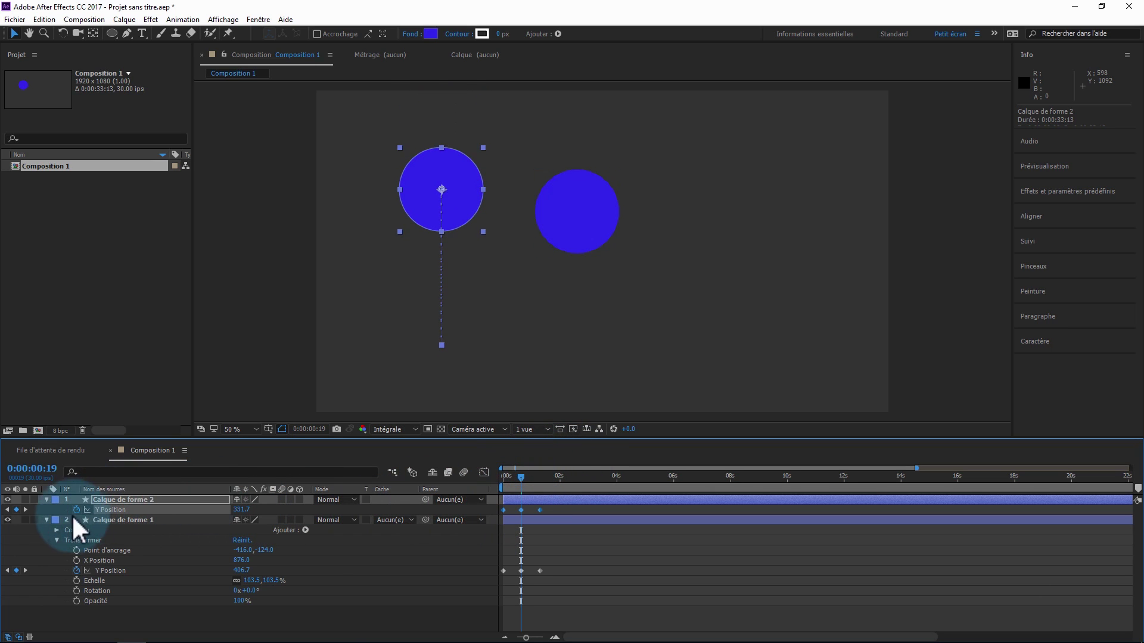
Try changing the duplicate's Y Position away from its keyframes at 0:00:02:02, undo that, and adjust the value again.
drag(530, 480, 562, 478)
drag(233, 510, 100, 525)
key(ctrl+z)
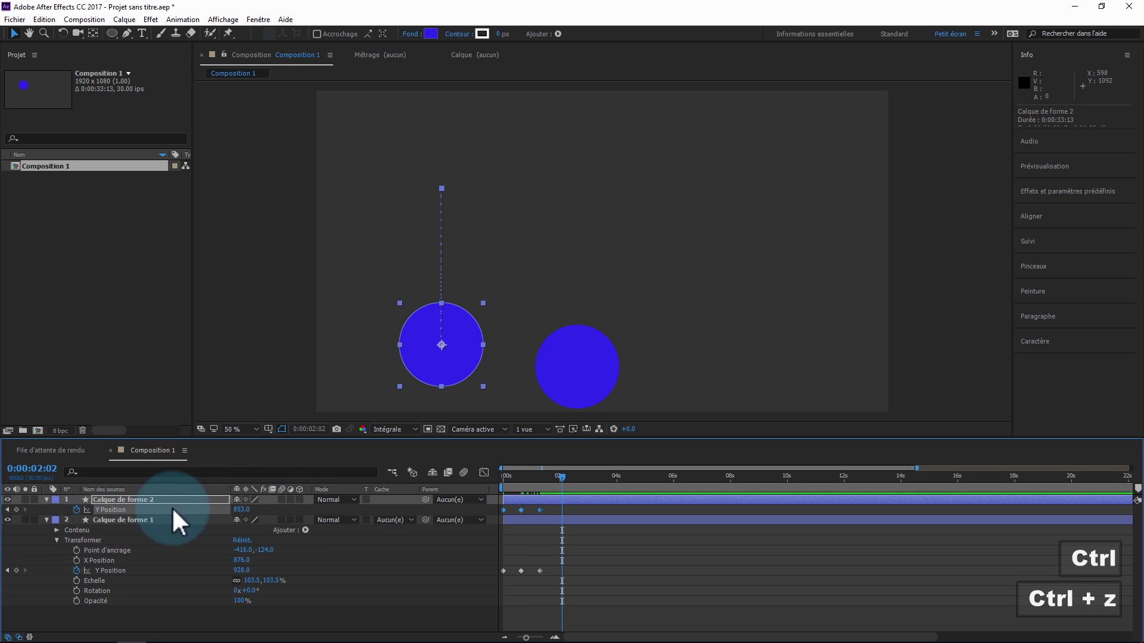
drag(247, 511, 136, 517)
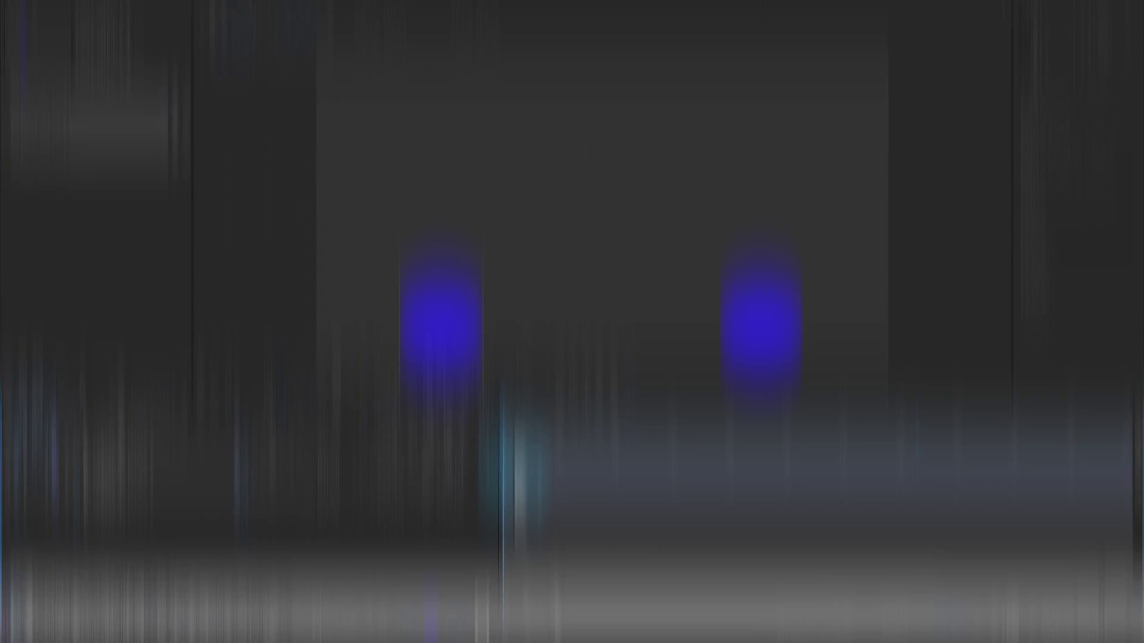
Preview the animation and apply Easy Ease (Lissage de vitesse) to the middle Y Position keyframe of Calque de forme 1.
key(0)
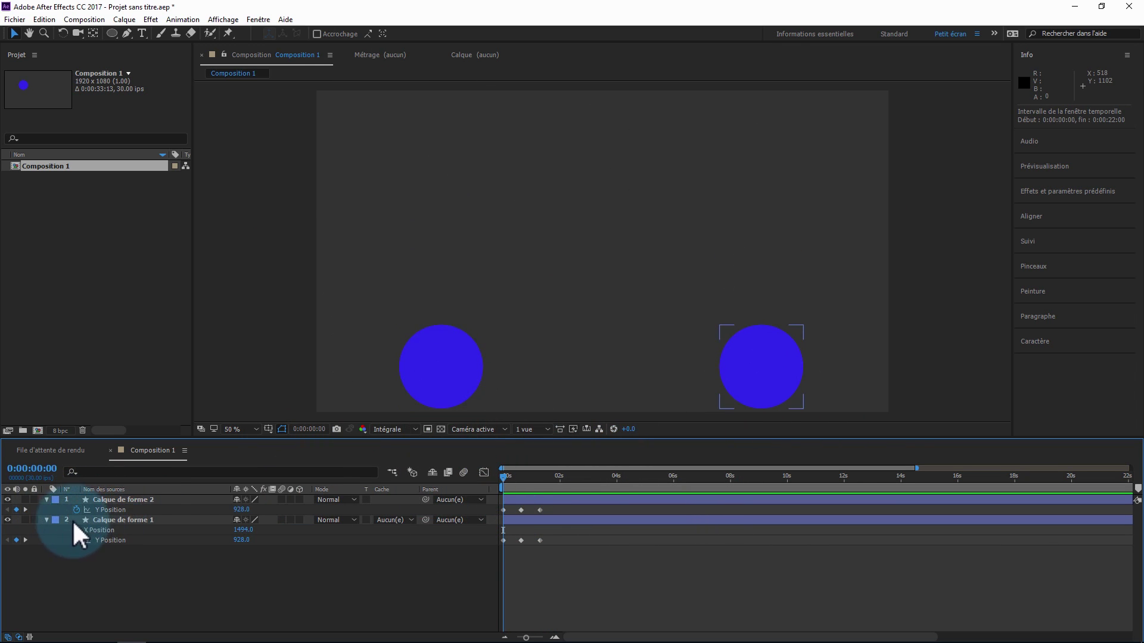
click(122, 520)
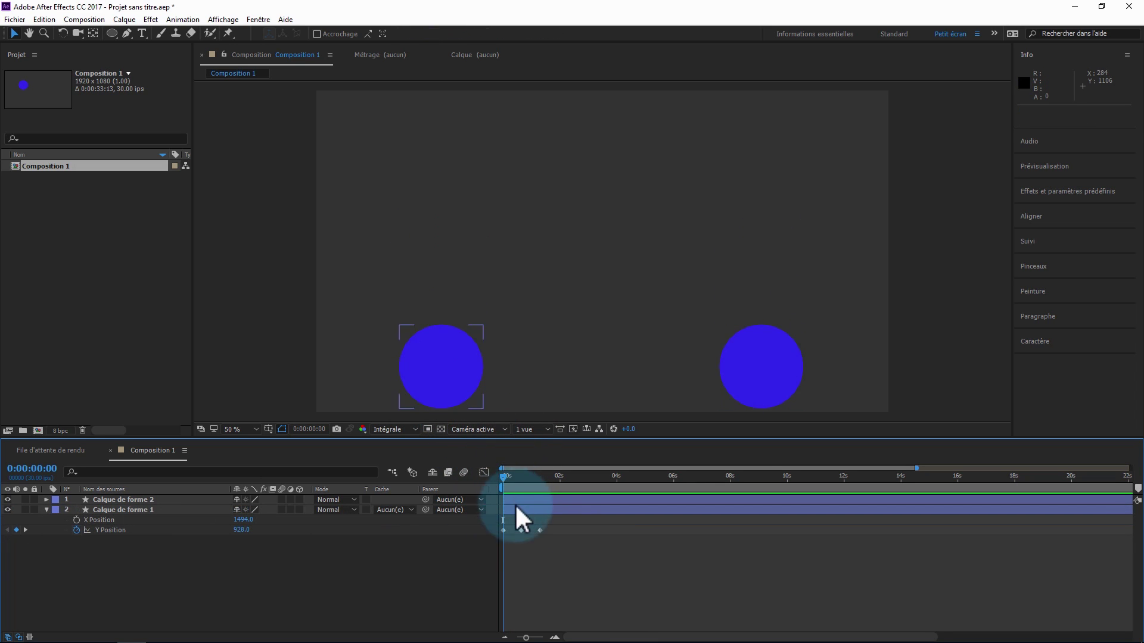
right_click(520, 529)
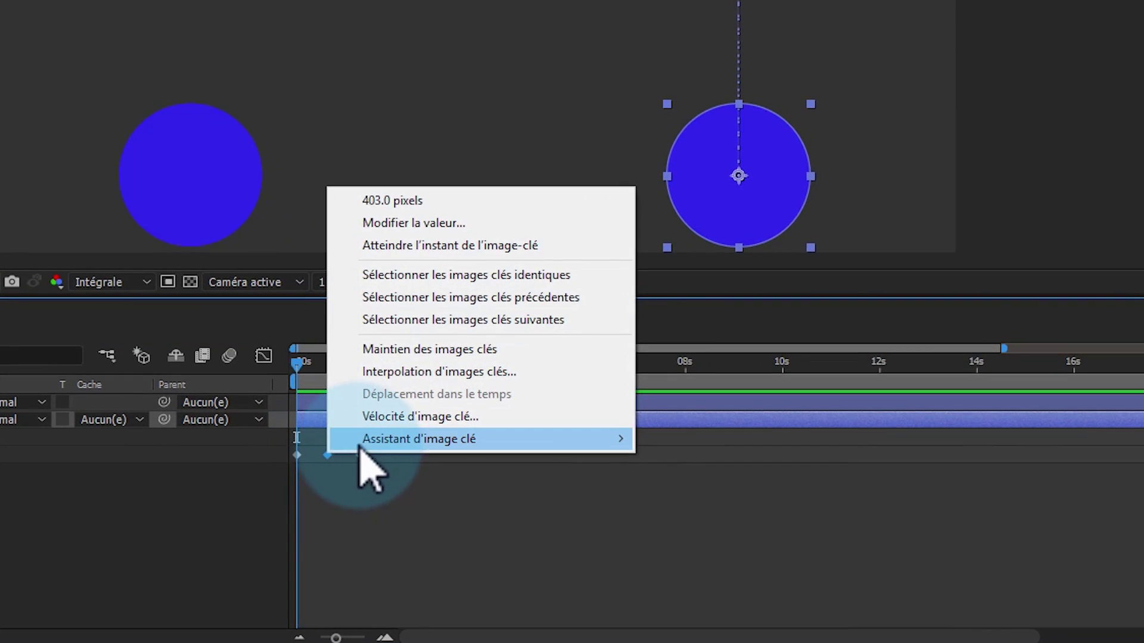
mouse_move(396, 448)
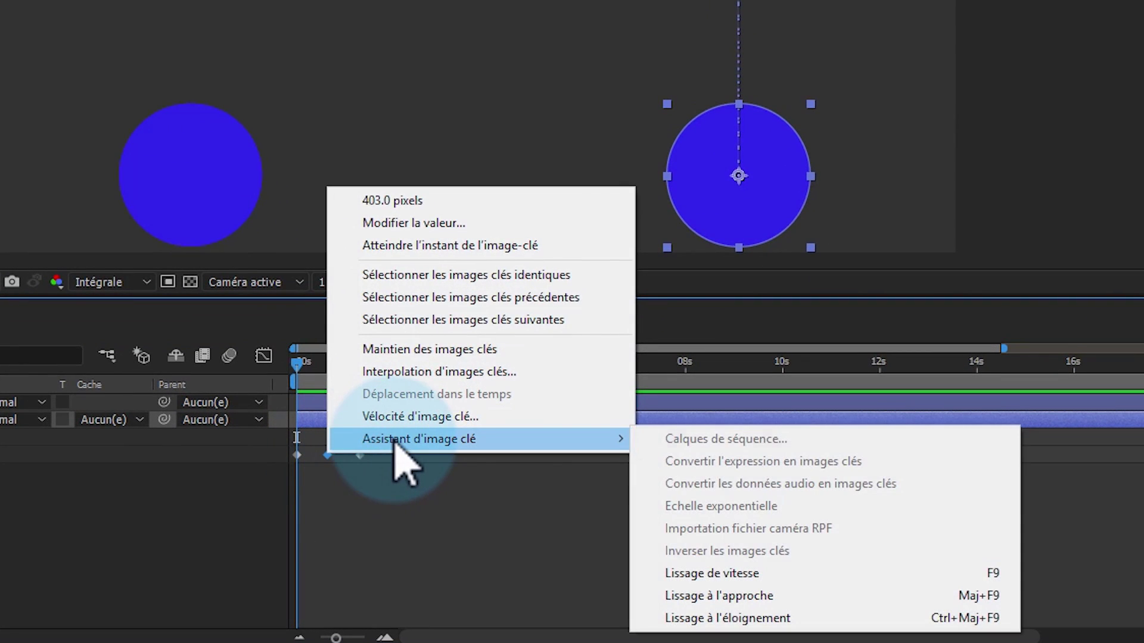
click(709, 573)
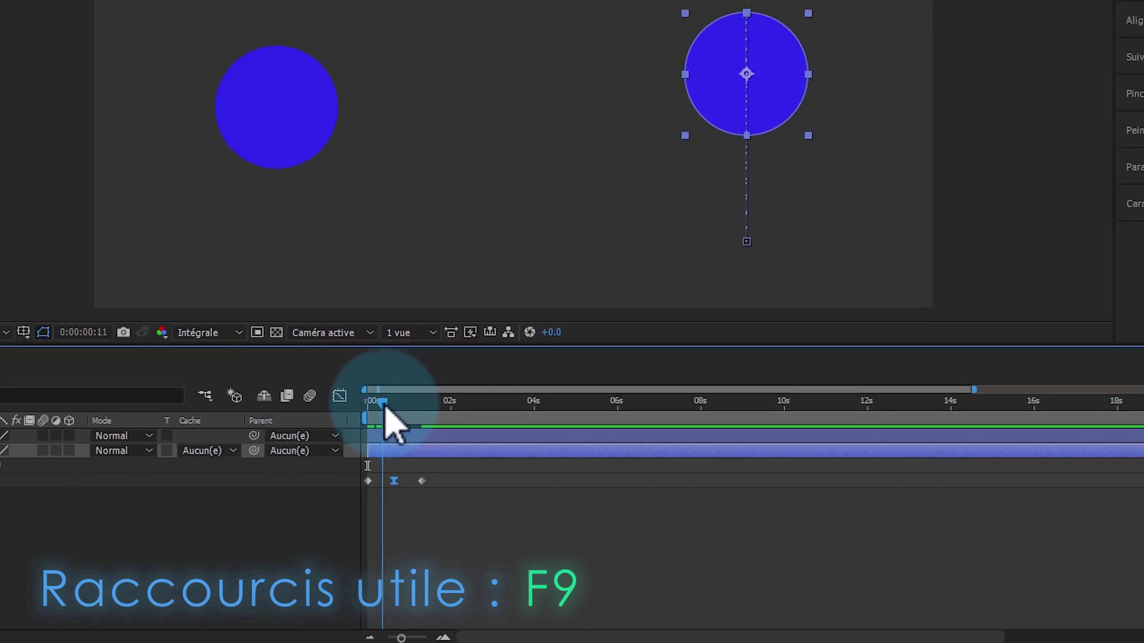
Scrub back and forth around the eased middle keyframe to compare both circles' motion, and preview the animation from the start.
drag(384, 406, 391, 410)
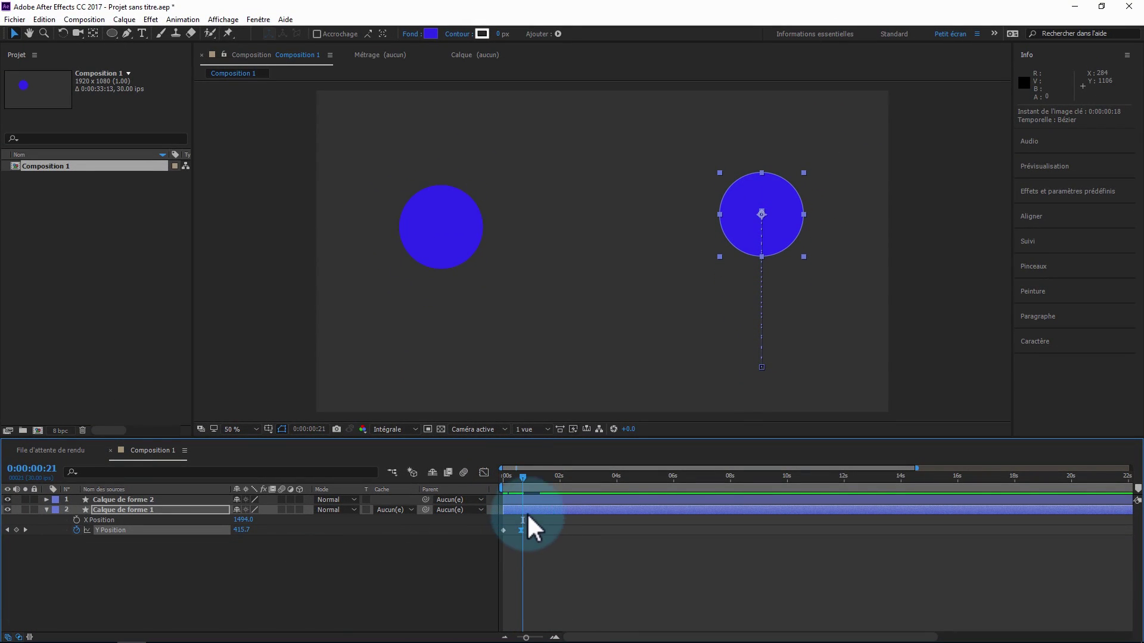
drag(515, 481, 492, 482)
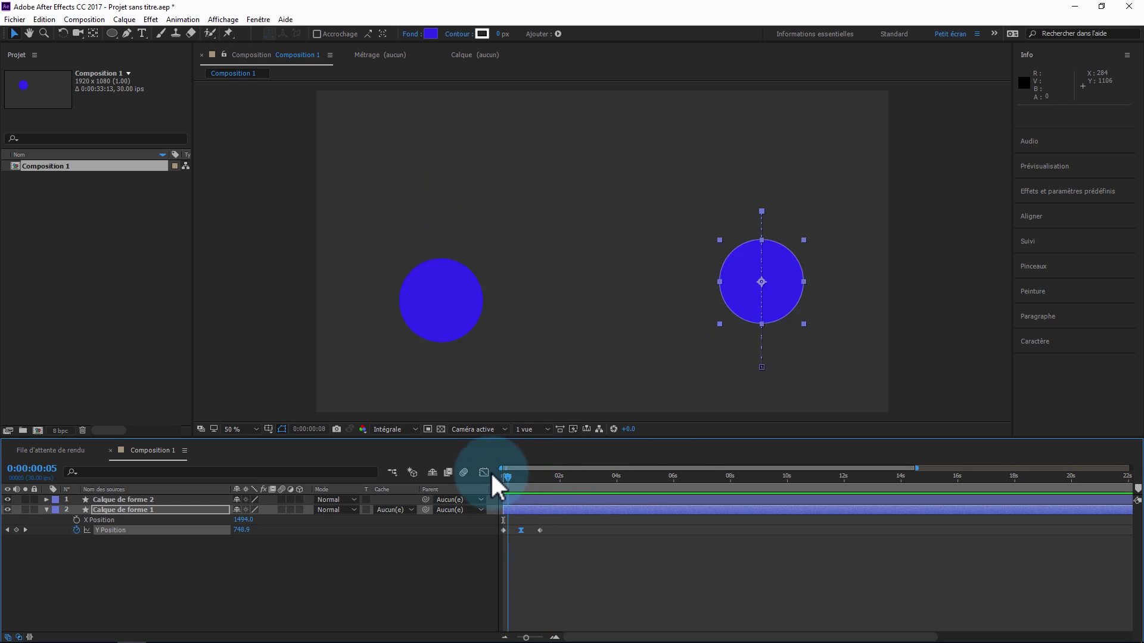
key(KP_0)
key(KP_0)
right_click(504, 532)
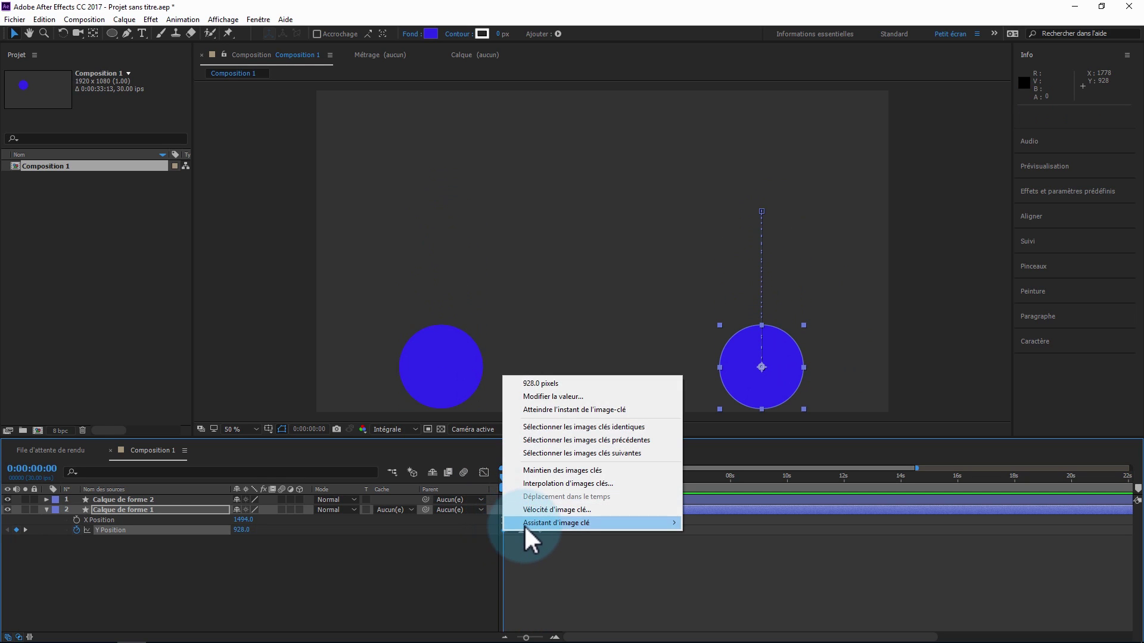
mouse_move(551, 524)
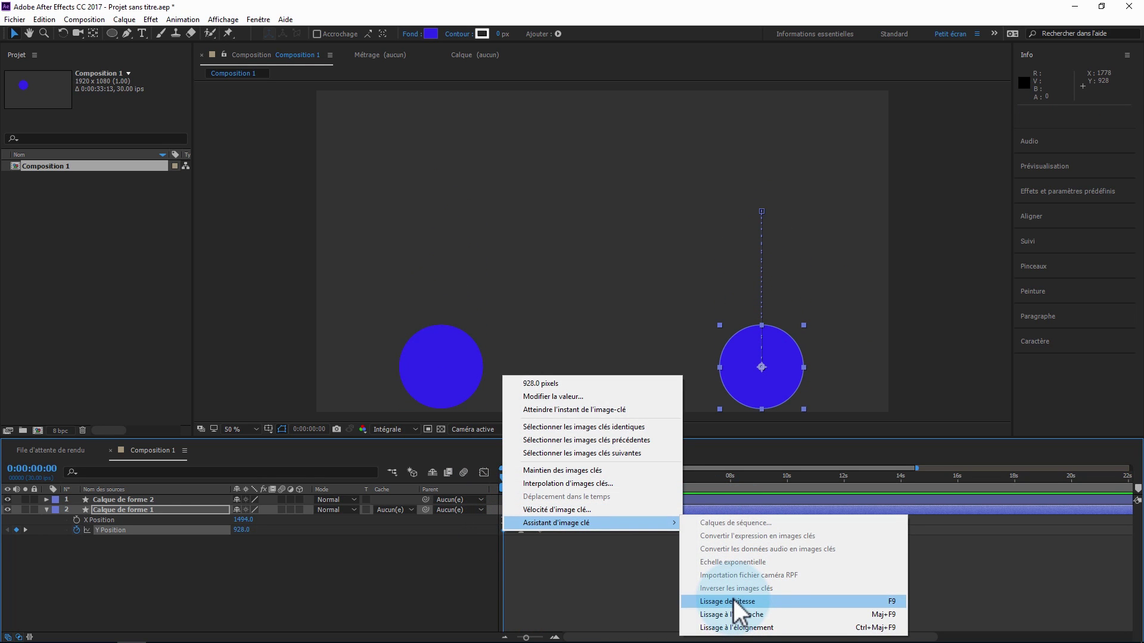
click(694, 602)
click(507, 547)
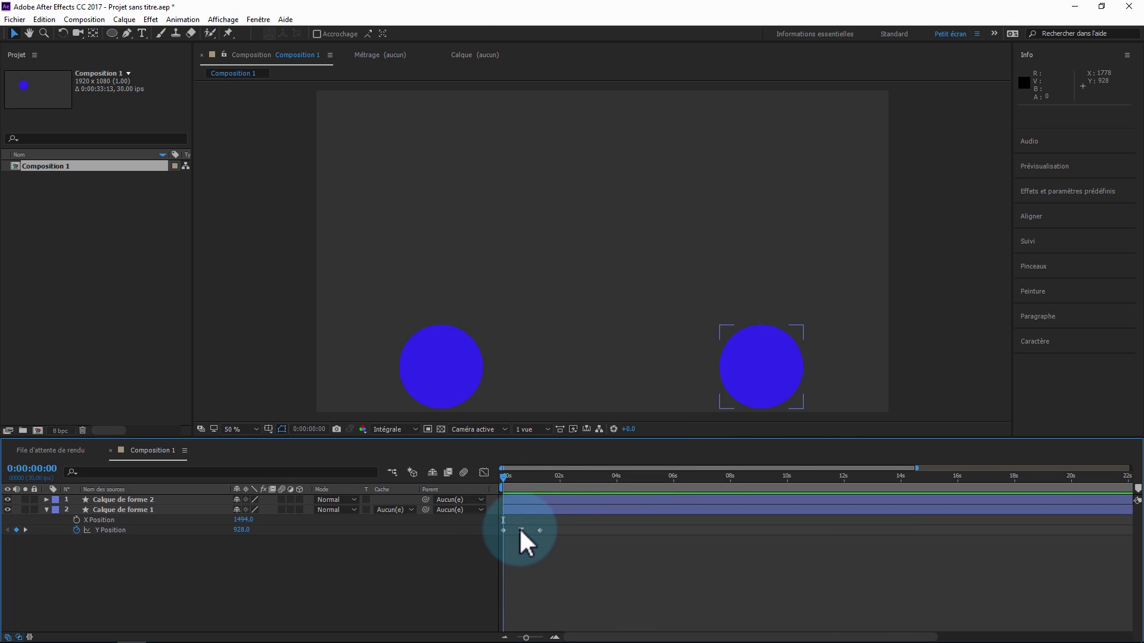
click(520, 531)
click(468, 565)
Apply Easy Ease Out (Lissage à l'éloignement) to the first Y Position keyframe of Calque de forme 1 and check the motion at 0:00:00:29.
right_click(502, 531)
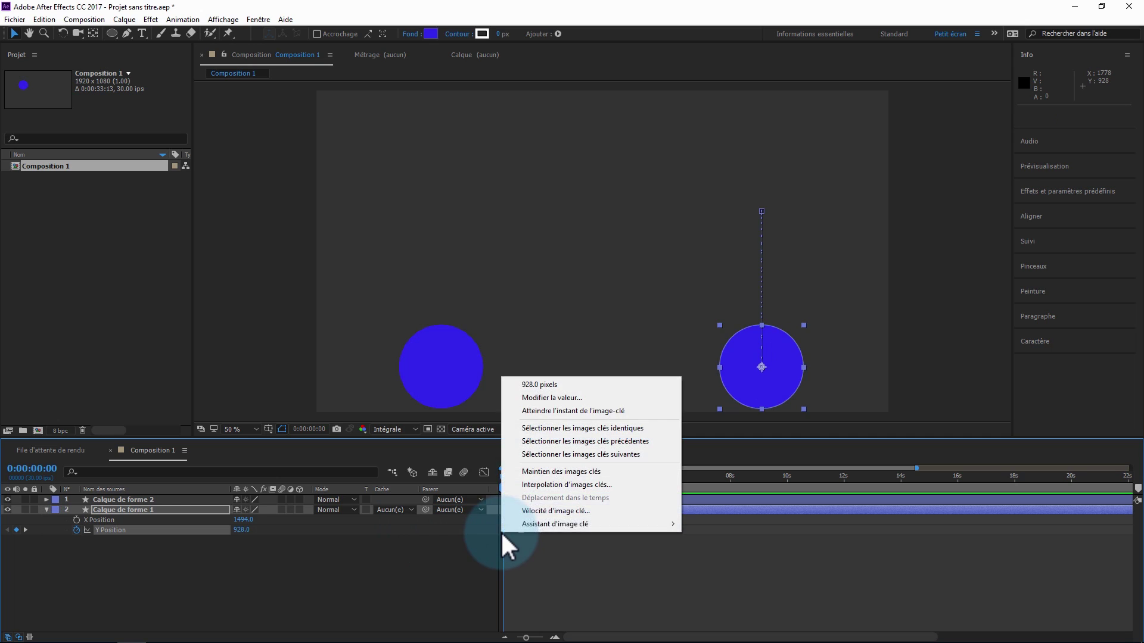
mouse_move(525, 527)
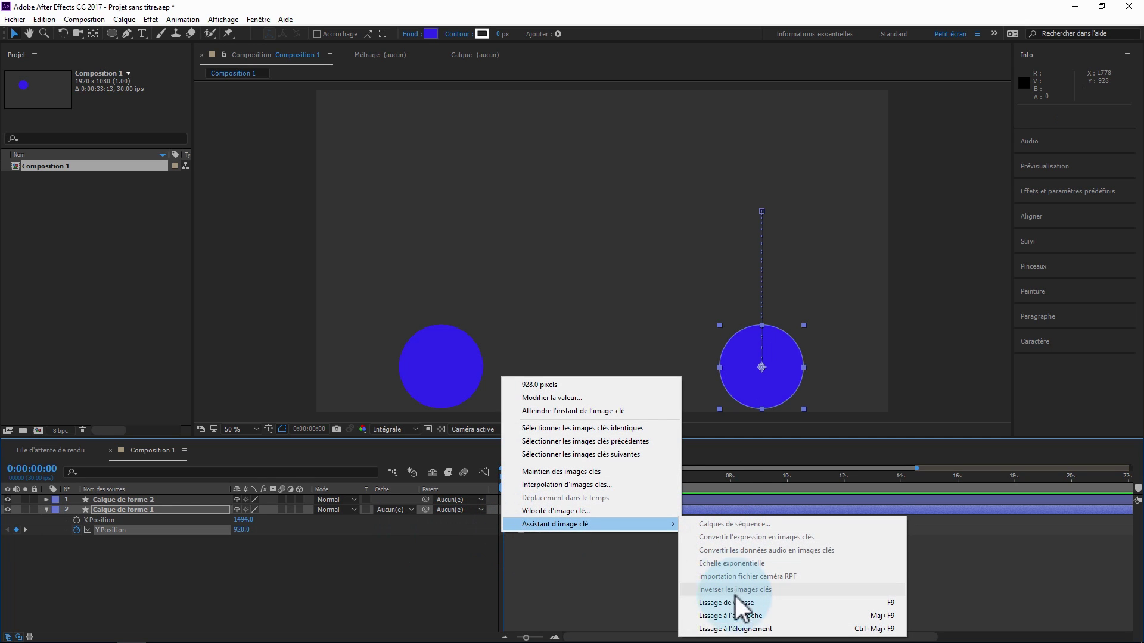
click(739, 629)
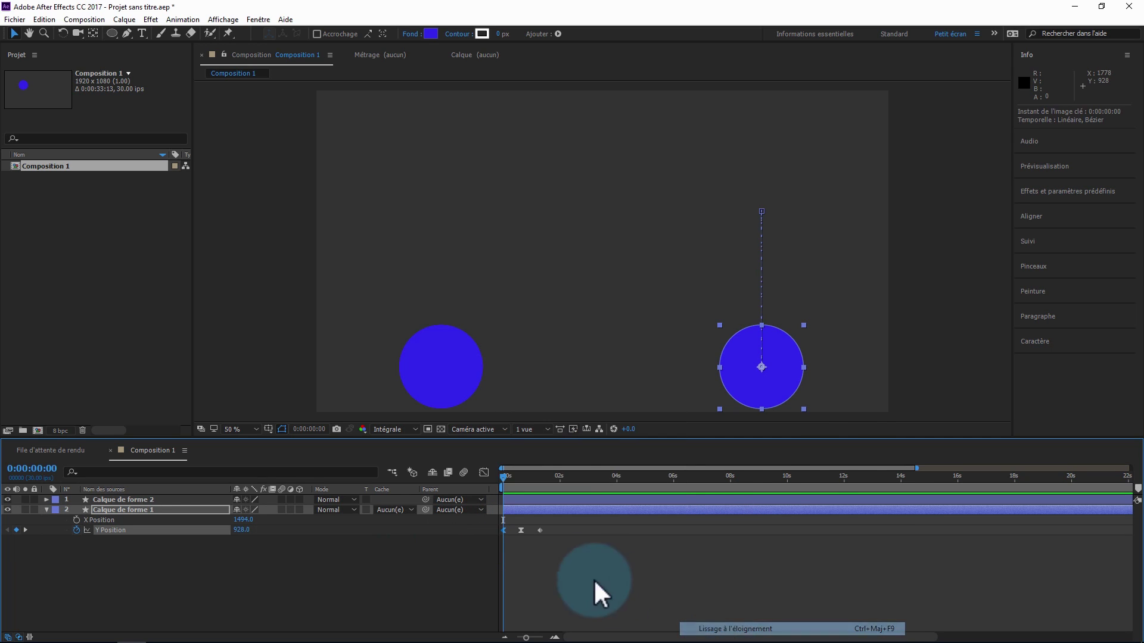
click(503, 531)
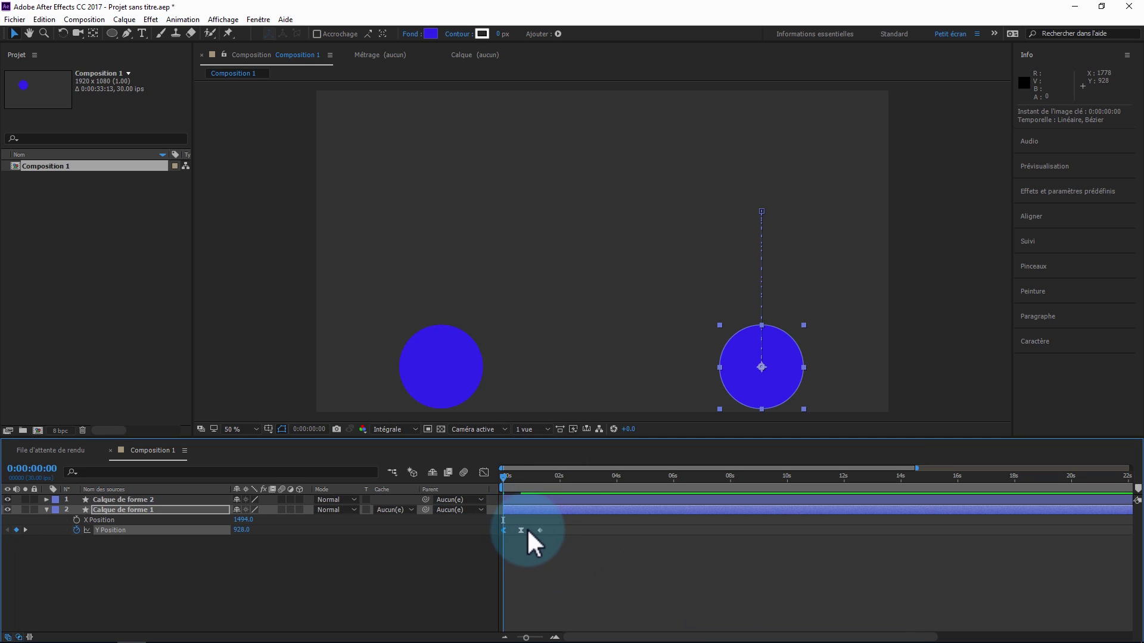
click(530, 481)
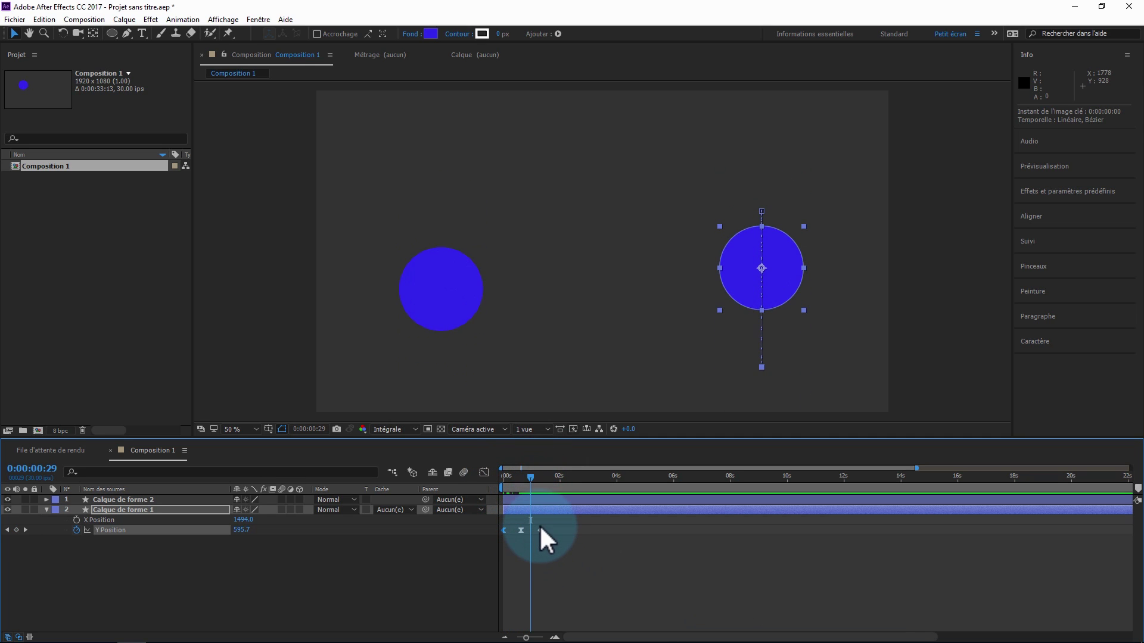
Try Easy Ease (Lissage de vitesse) on the last Y Position keyframe of Calque de forme 1 and check the motion past it.
right_click(540, 529)
mouse_move(562, 522)
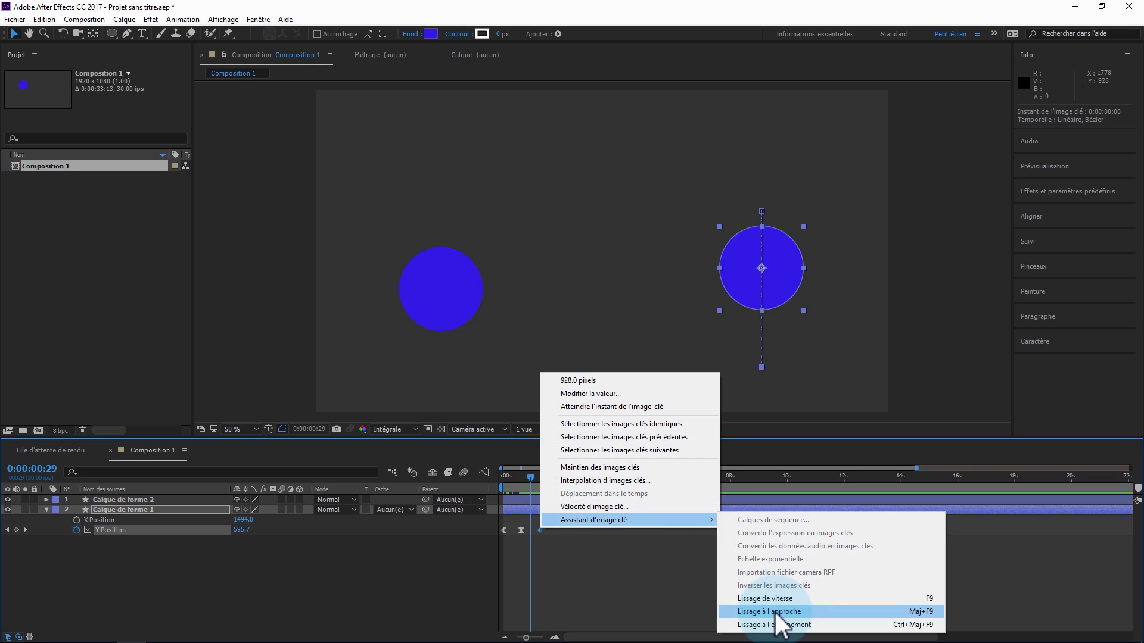
click(751, 599)
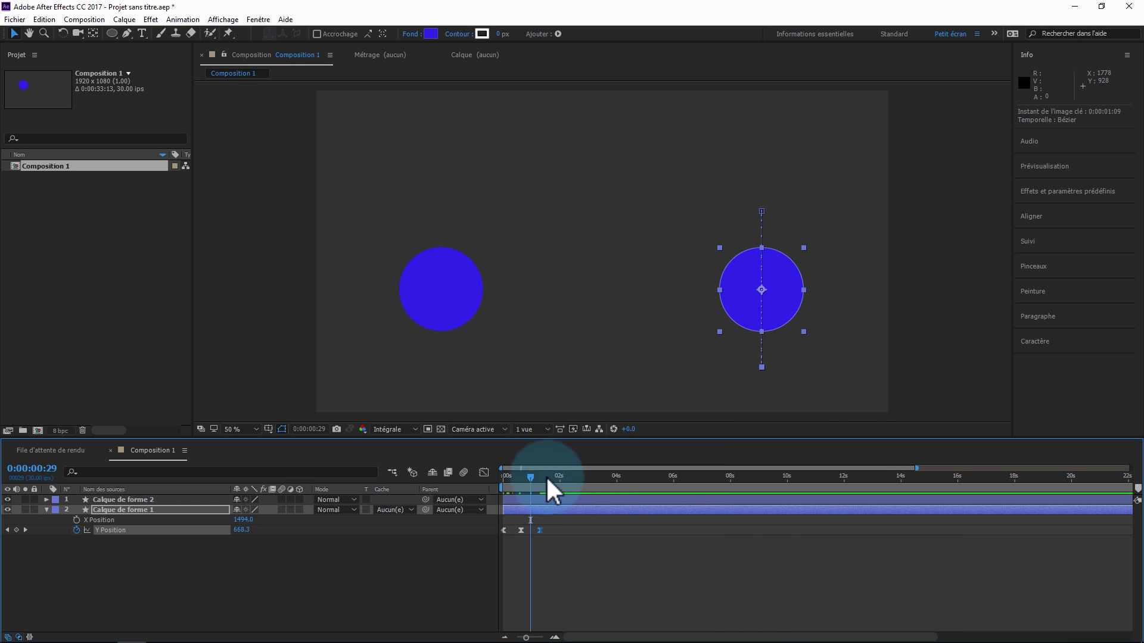
drag(547, 477, 560, 477)
Try Easy Ease In (Lissage à l'approche) on the already eased last Y Position keyframe, and undo it back to the Easy Ease.
click(540, 530)
right_click(539, 530)
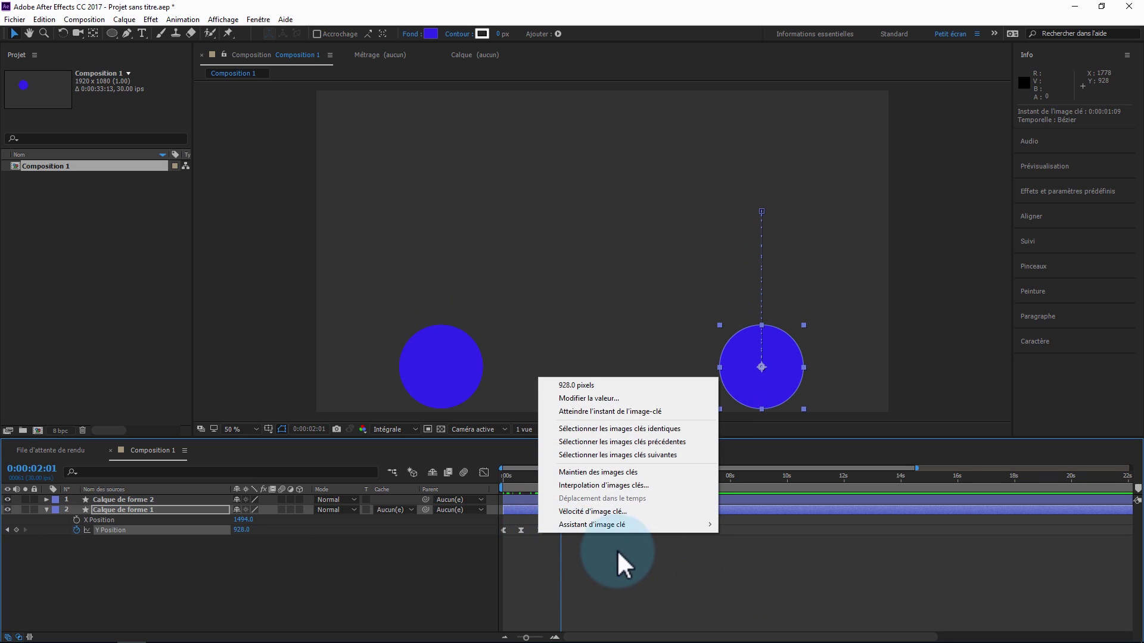
click(605, 542)
right_click(540, 531)
mouse_move(656, 520)
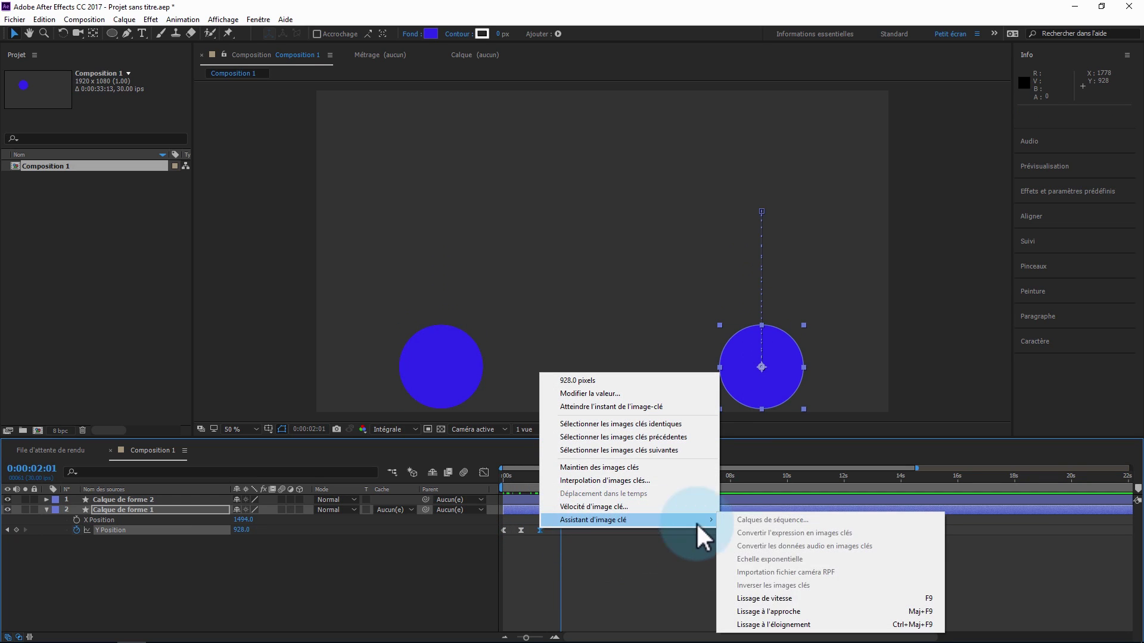
click(792, 612)
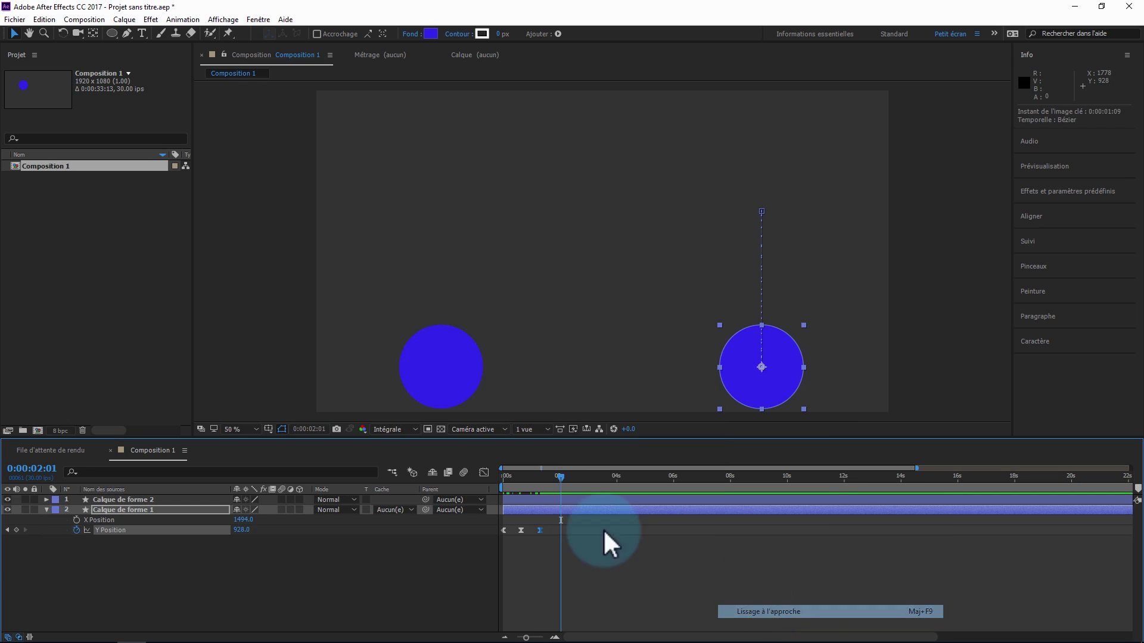
key(ctrl+z)
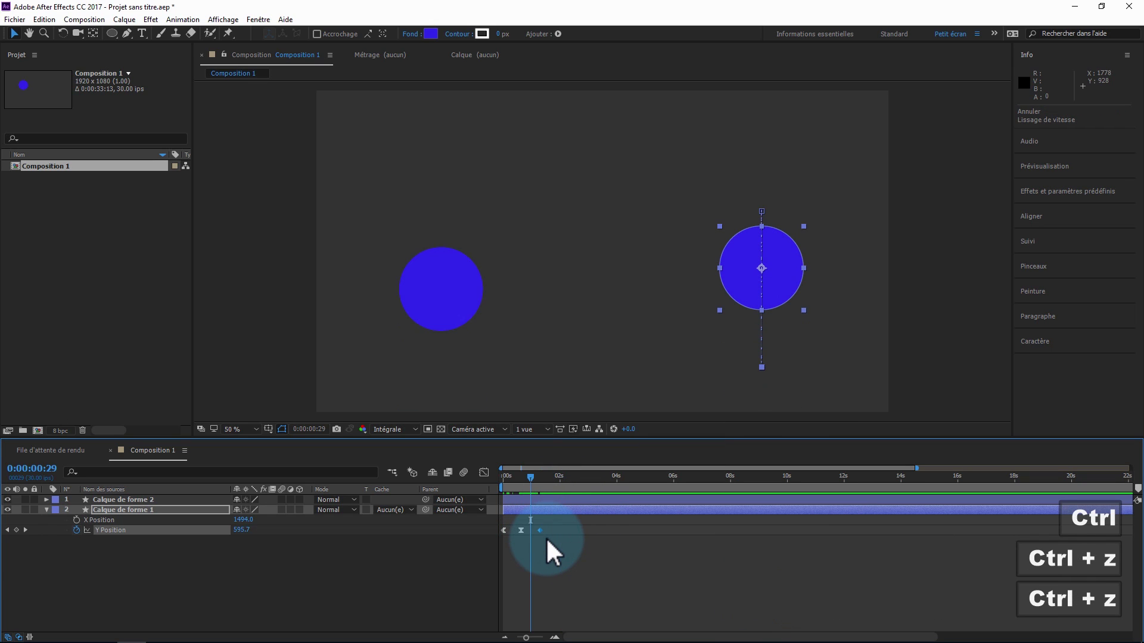
key(ctrl+shift+z)
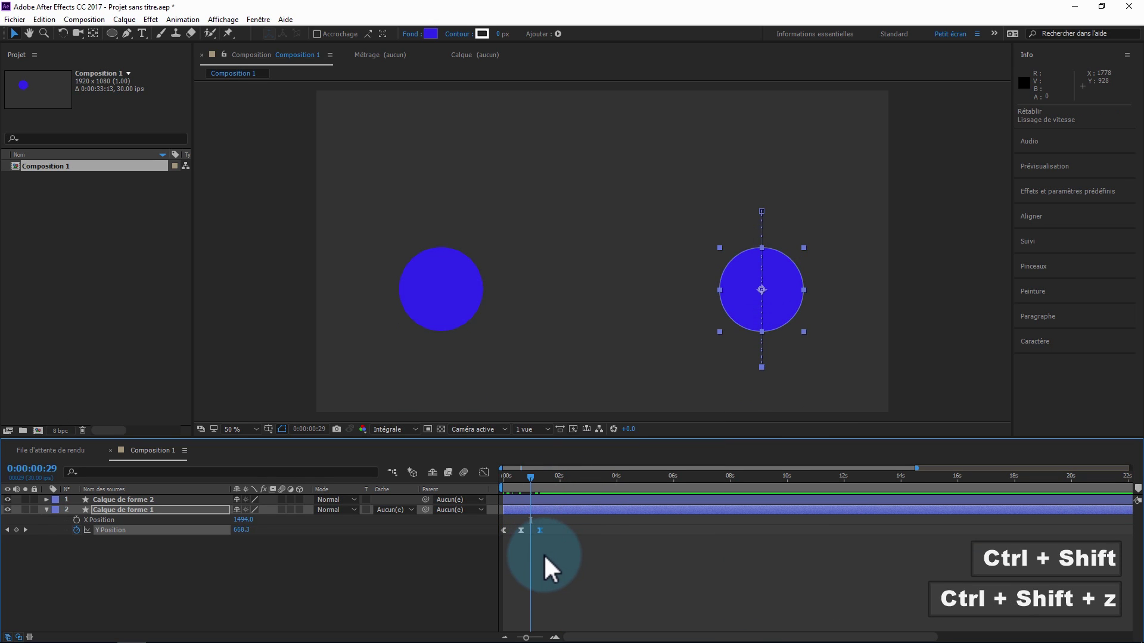
Reset the last Y Position keyframe at 0:00:01:09 to linear interpolation and apply Easy Ease In (Lissage à l'approche) to it.
drag(530, 477, 540, 477)
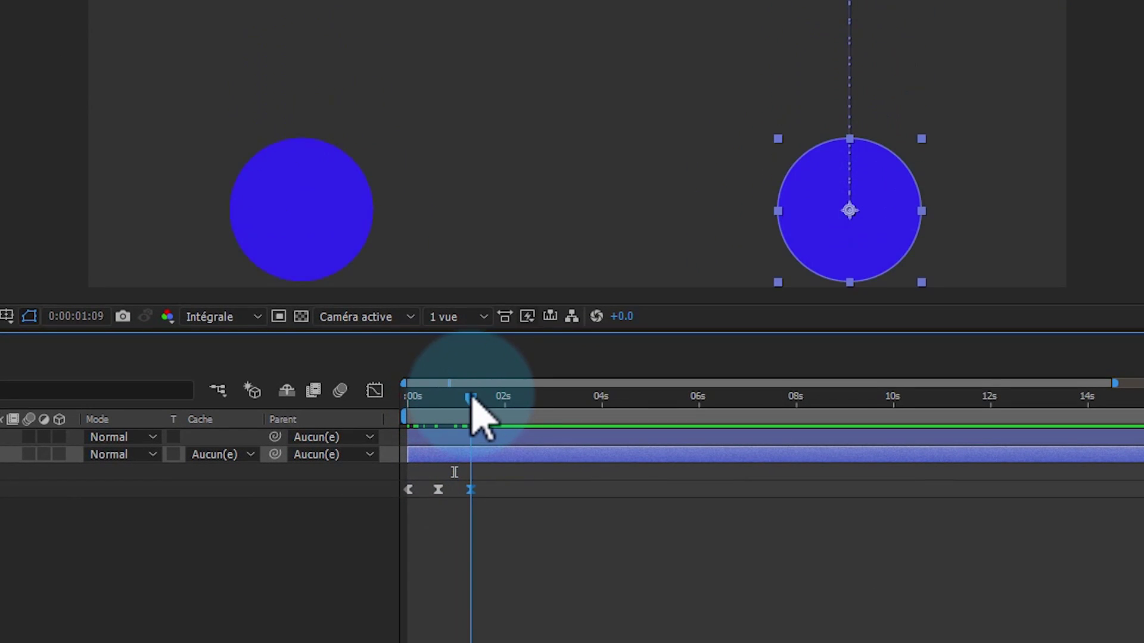
key(shift)
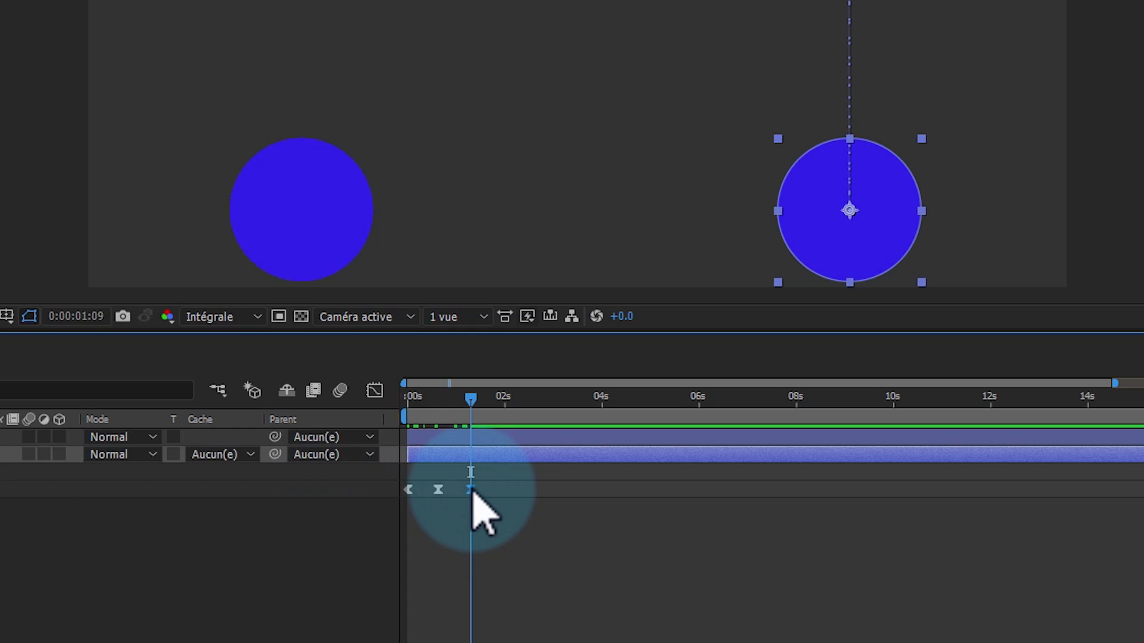
ctrl+click(470, 490)
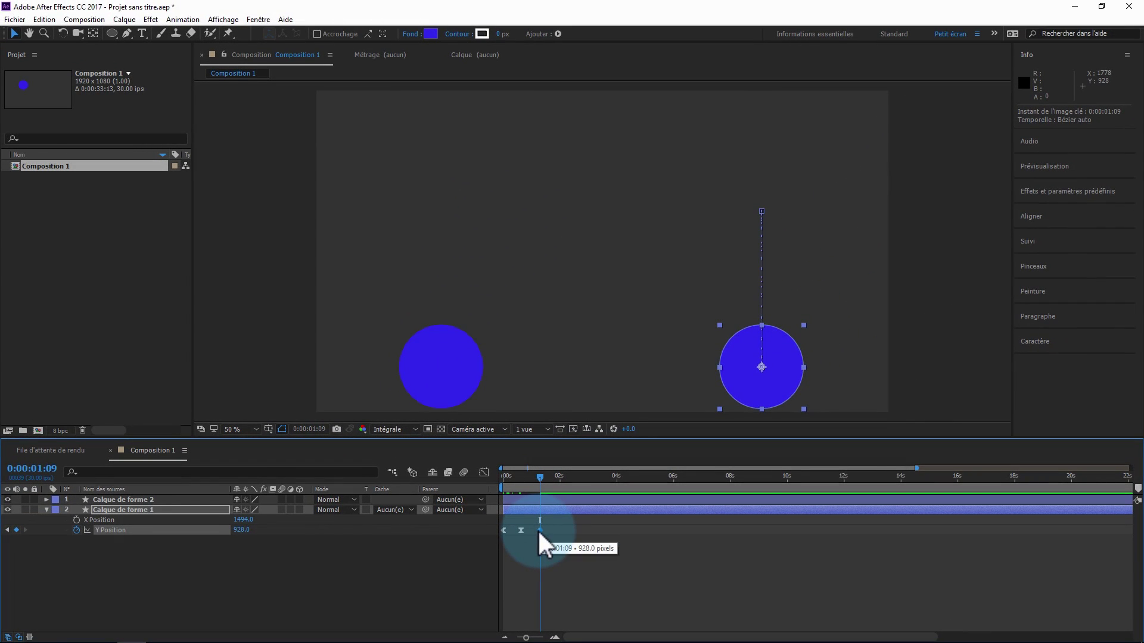
ctrl+click(541, 530)
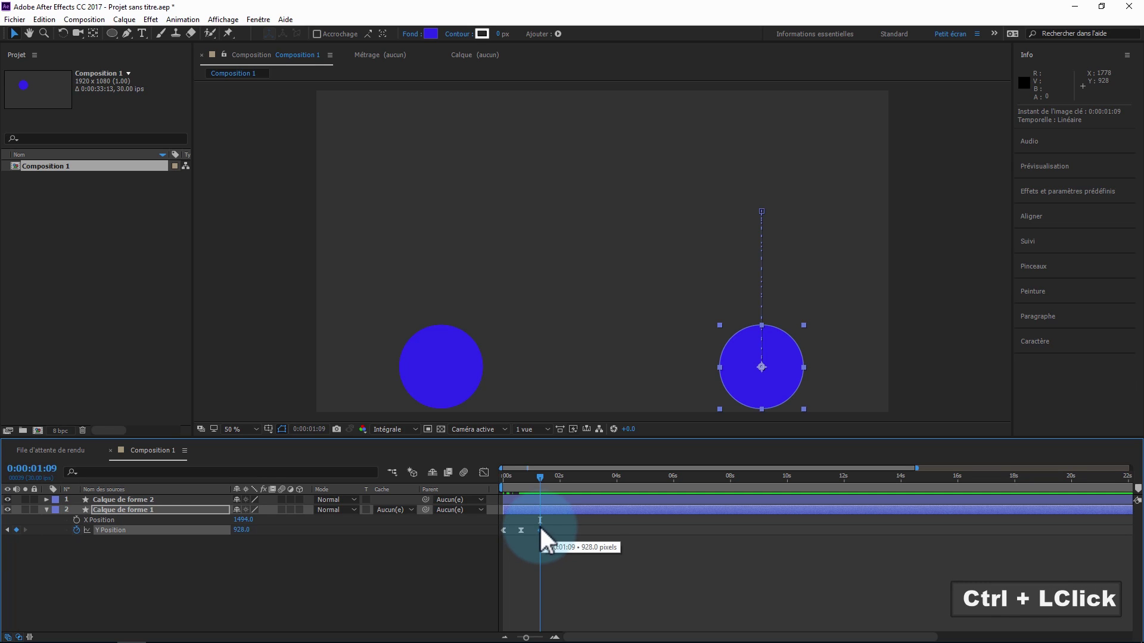
right_click(540, 530)
mouse_move(574, 523)
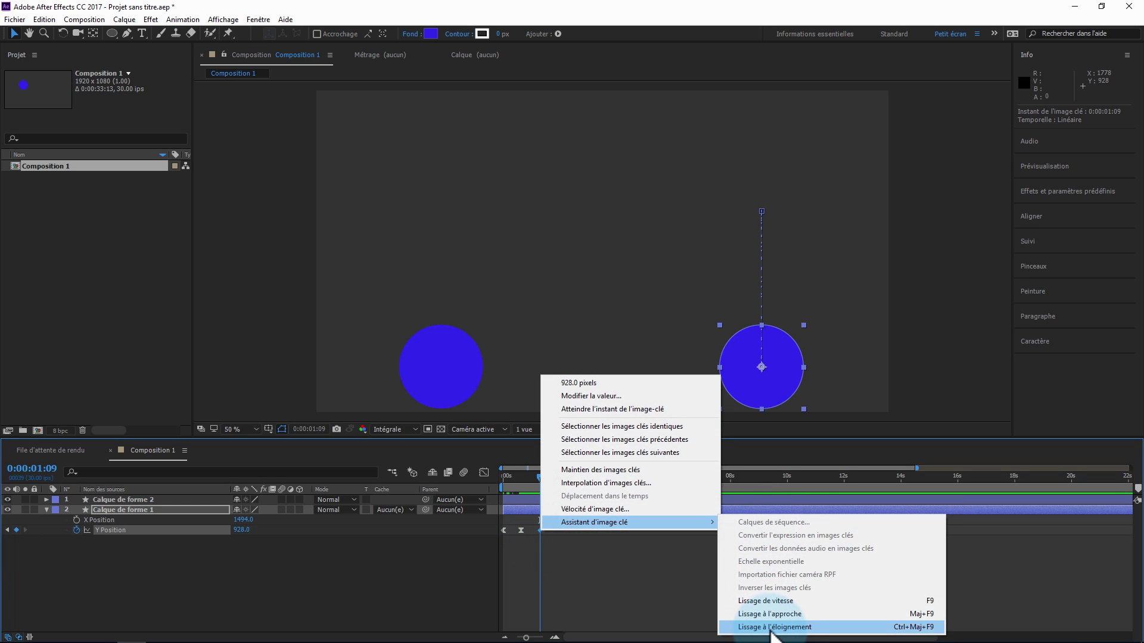
click(773, 628)
Preview the animation from 0:00:00:00 to compare the eased circle with the linear one.
drag(537, 475, 504, 479)
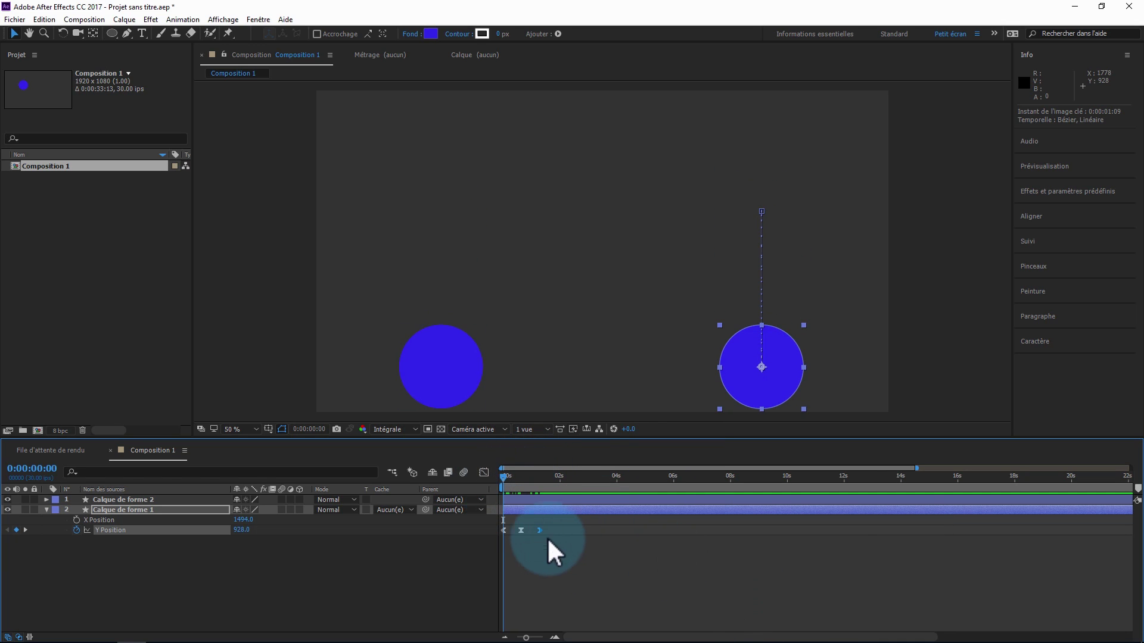
click(563, 554)
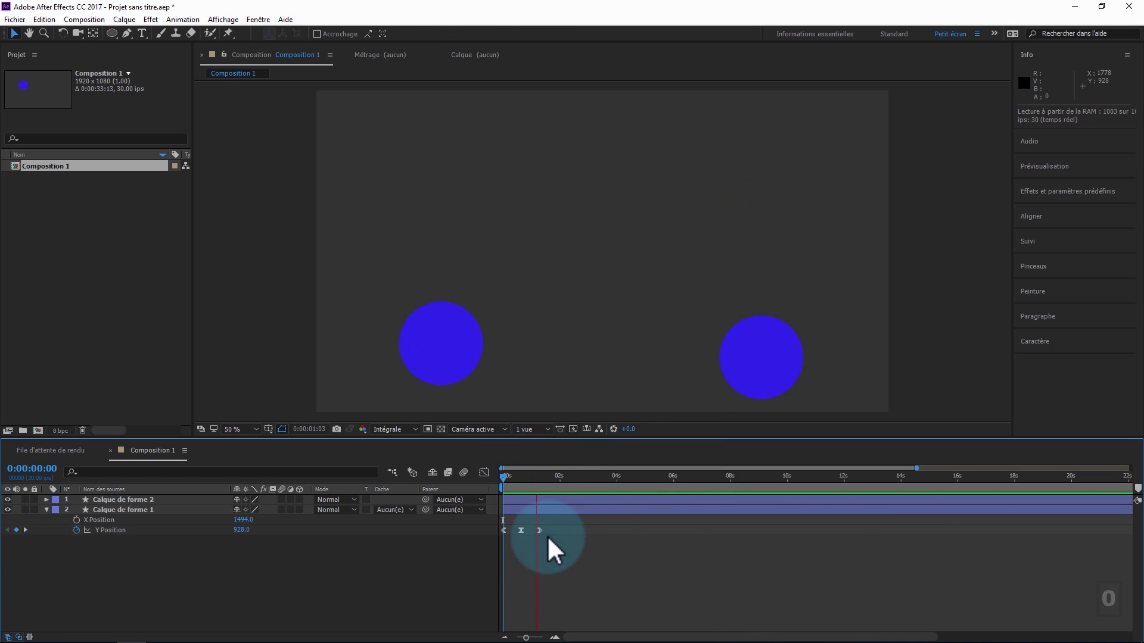
key(space)
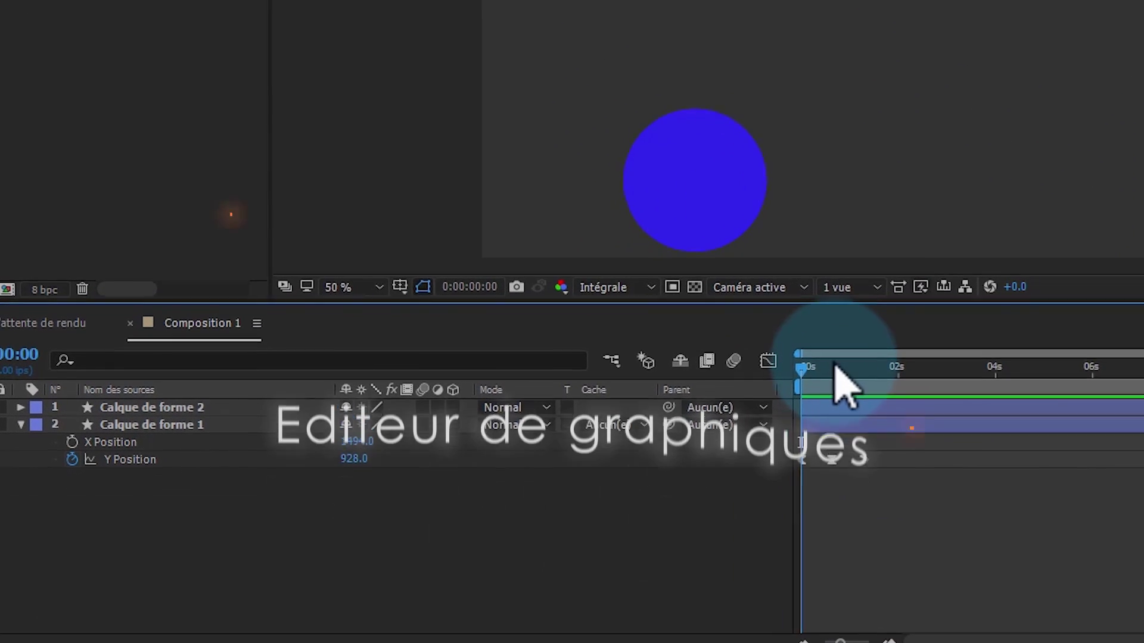
Show the Y Position of Calque de forme 1 in the graph editor as a value graph instead of a speed graph.
click(153, 459)
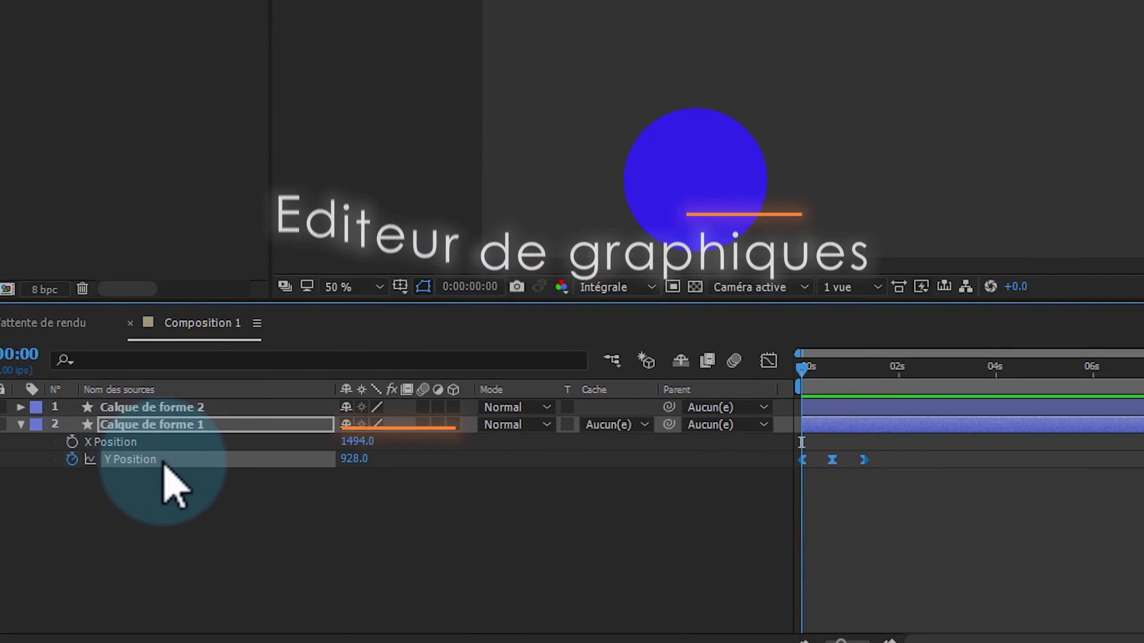
click(769, 361)
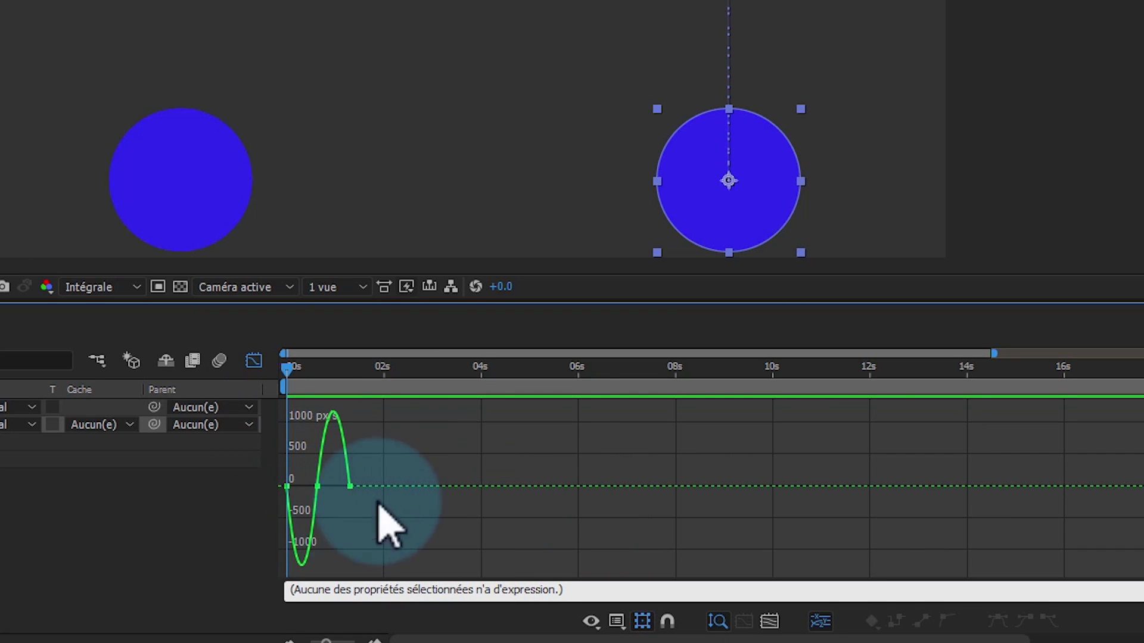
right_click(421, 419)
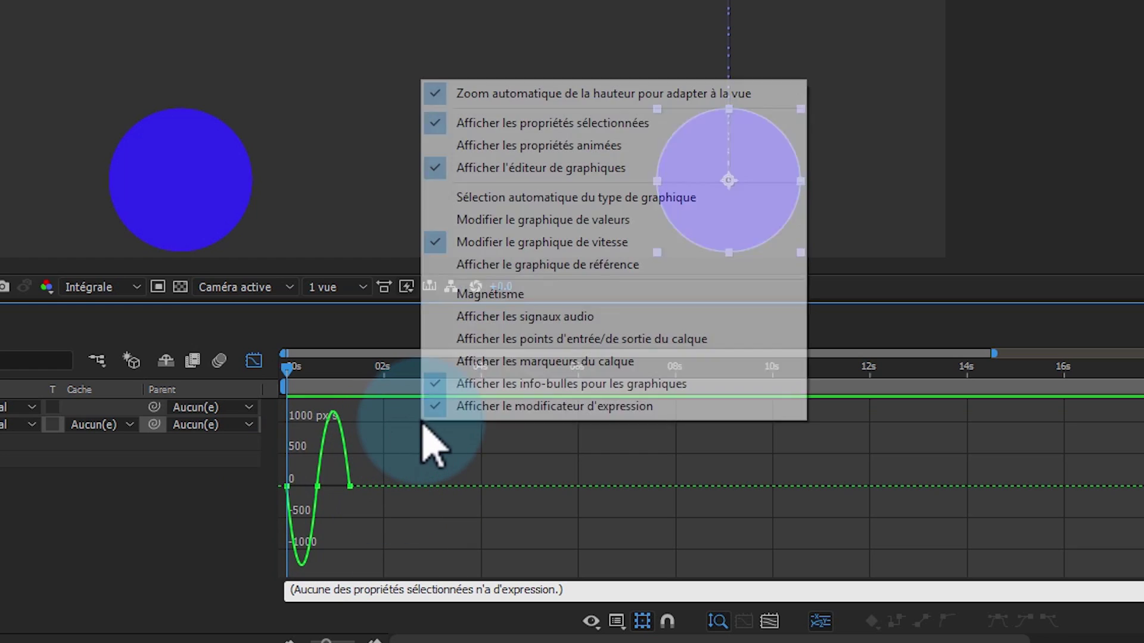
right_click(436, 476)
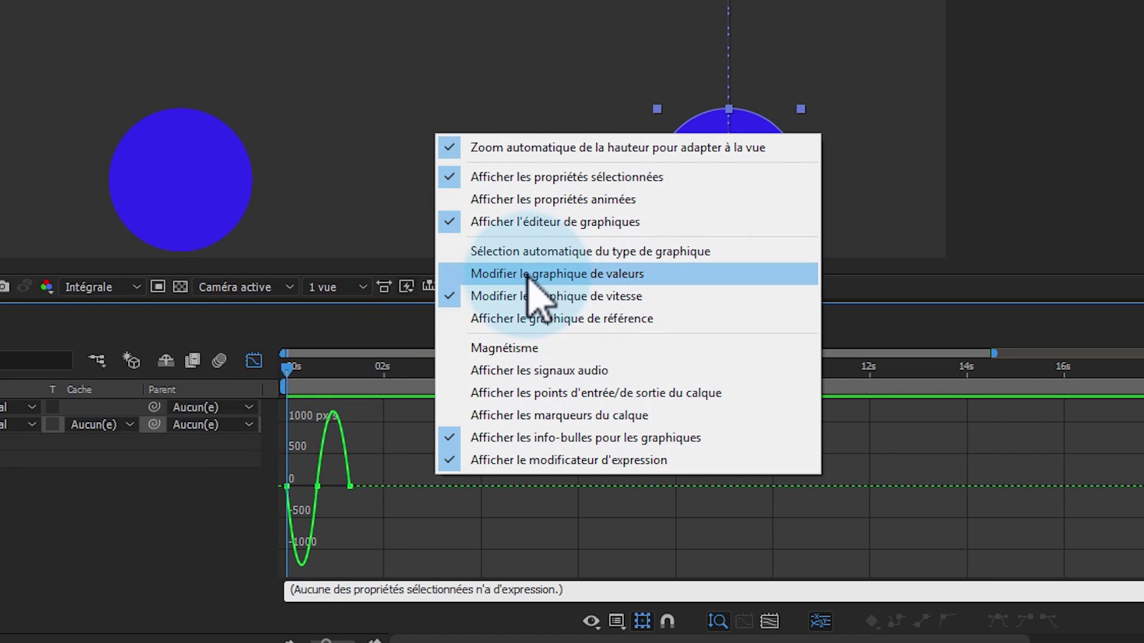
click(569, 276)
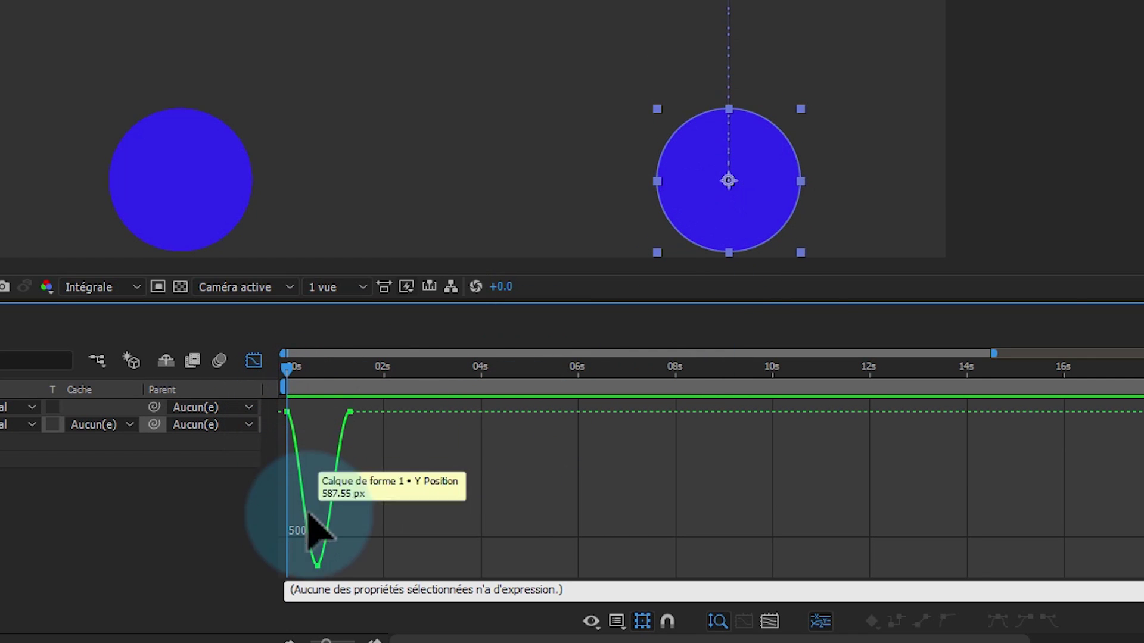
Show the Y Position of Calque de forme 1 as a speed graph, turn off automatic height zoom and enlarge the timeline area.
right_click(394, 455)
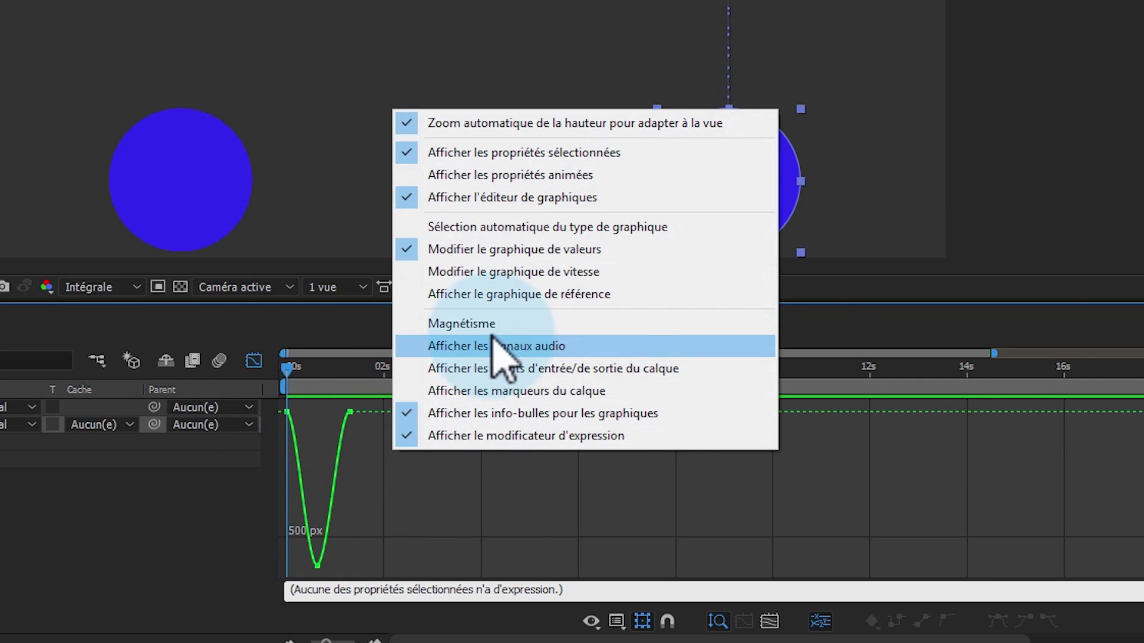
click(524, 274)
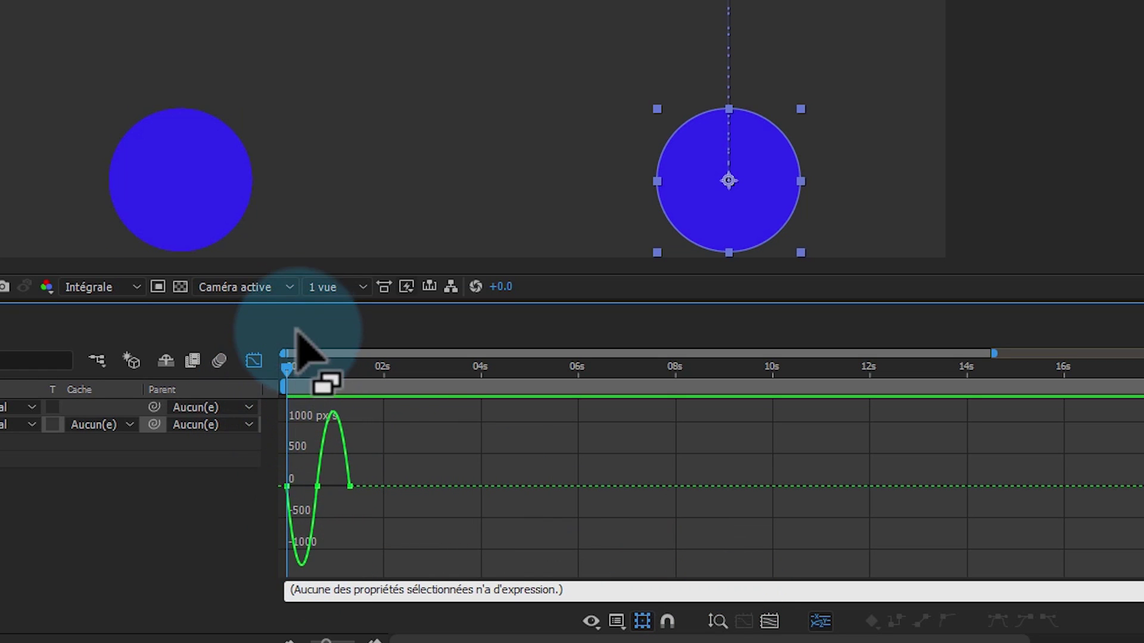
drag(272, 301, 258, 407)
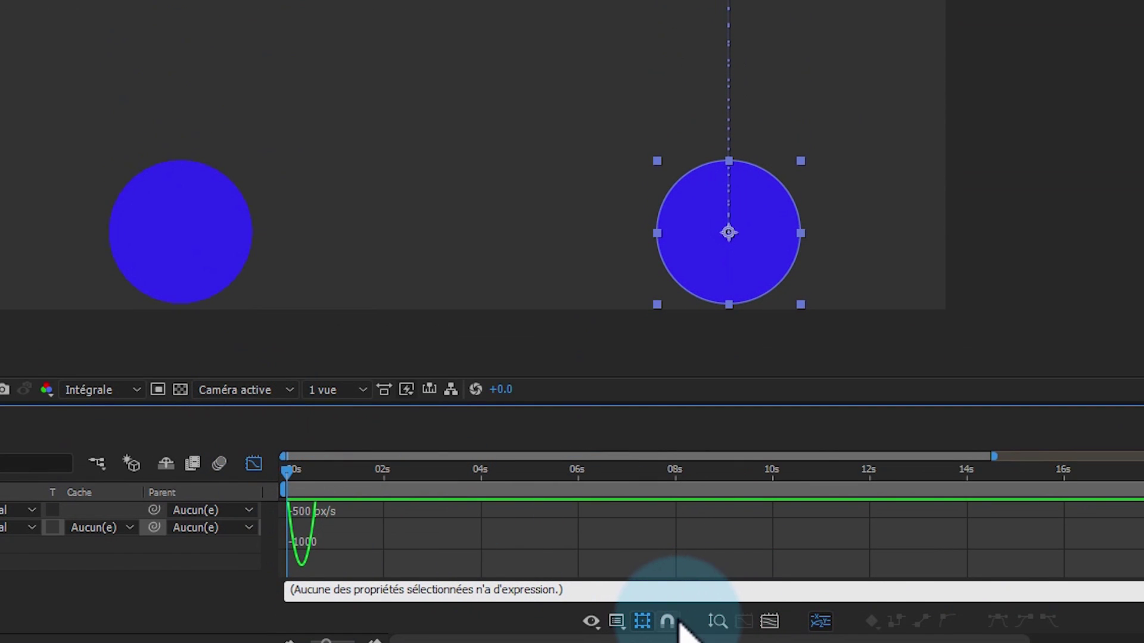
click(717, 621)
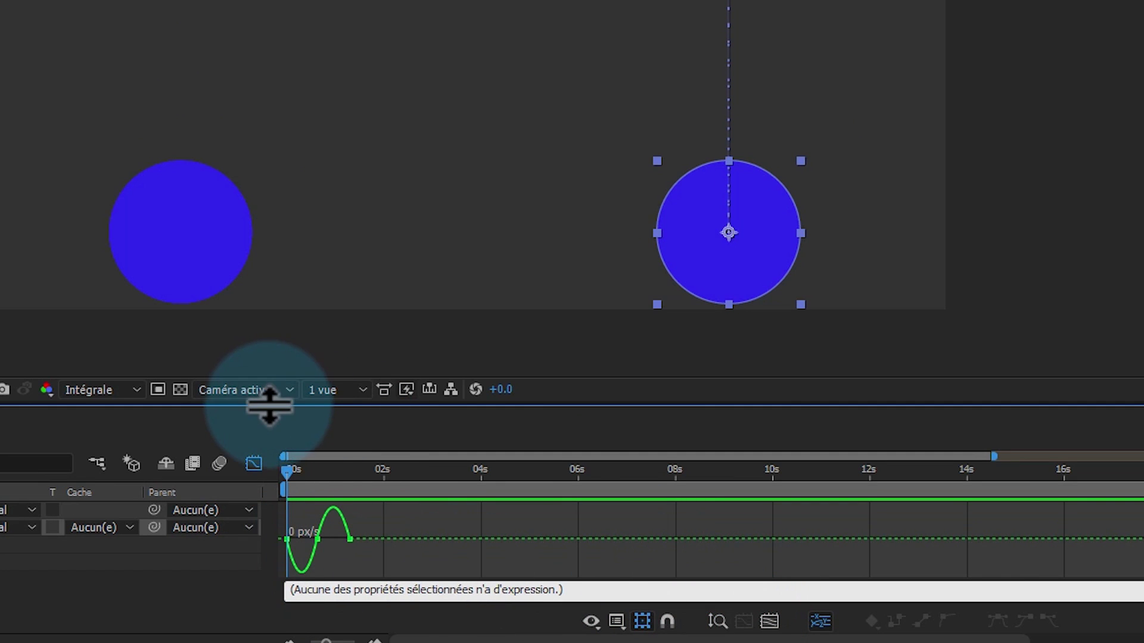
drag(269, 407, 271, 320)
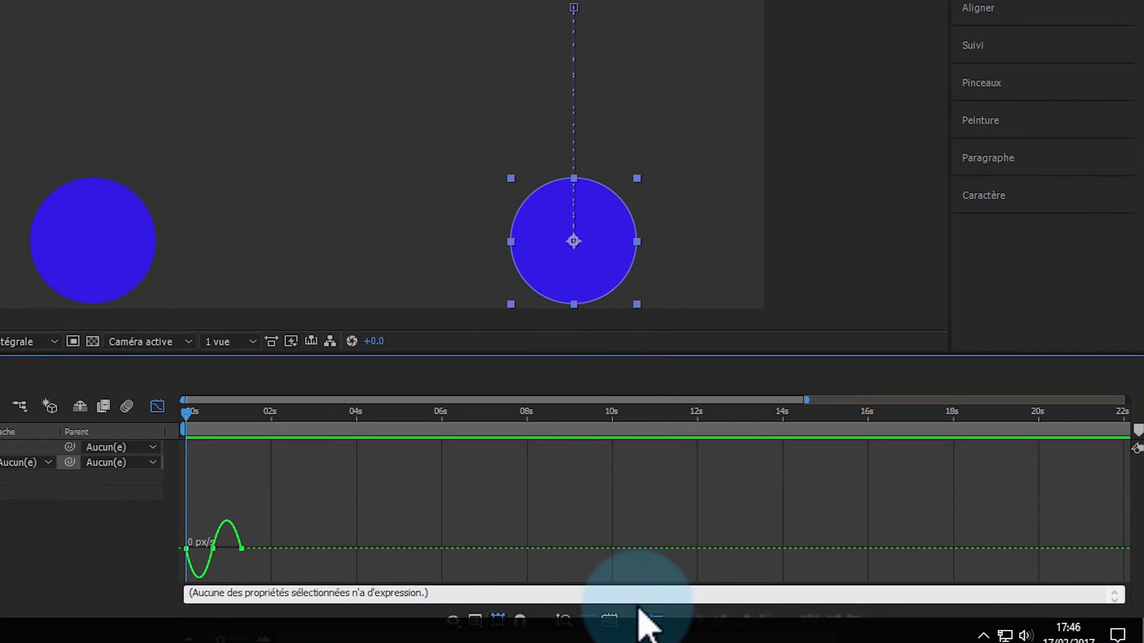
Fit the graph view to the segment between the first two Y Position keyframes and back to the whole curve.
click(609, 621)
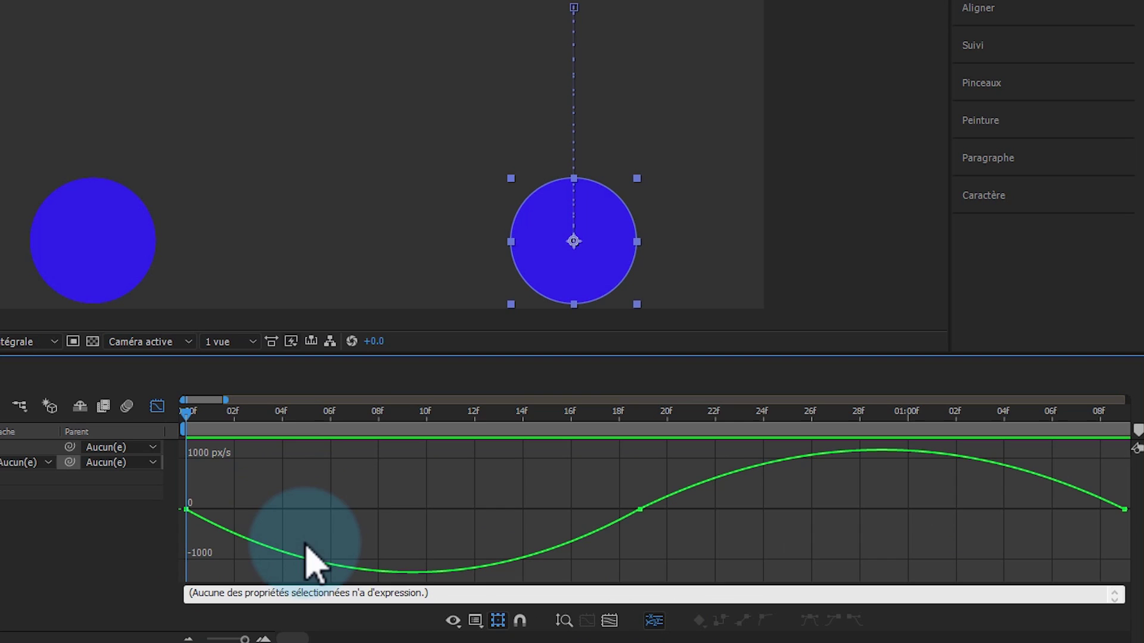
mouse_move(185, 511)
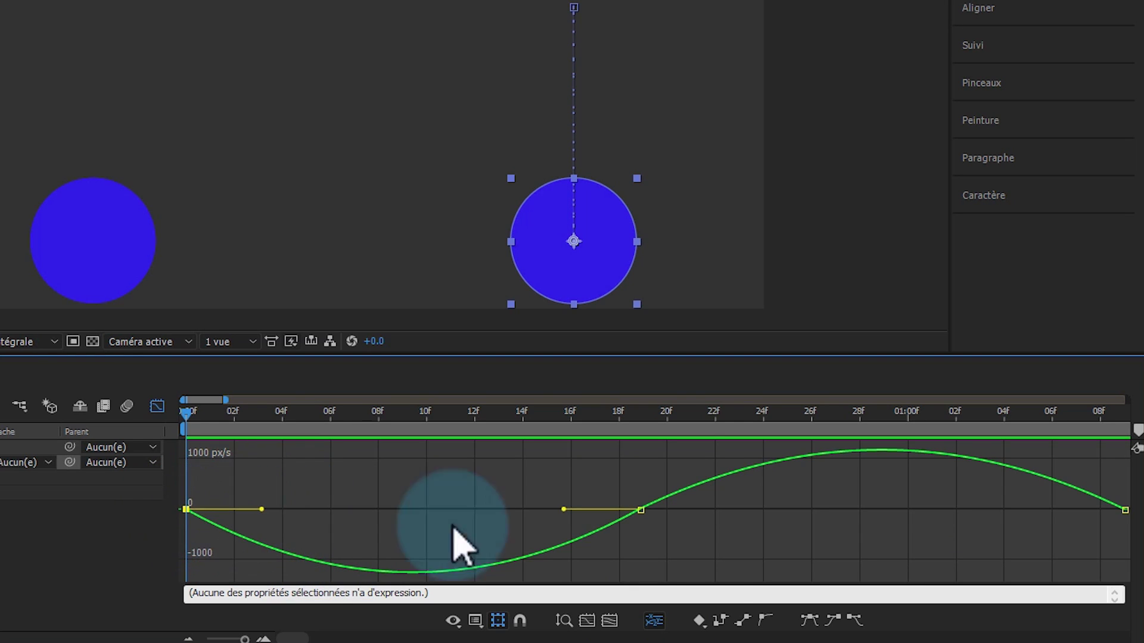
shift+click(640, 510)
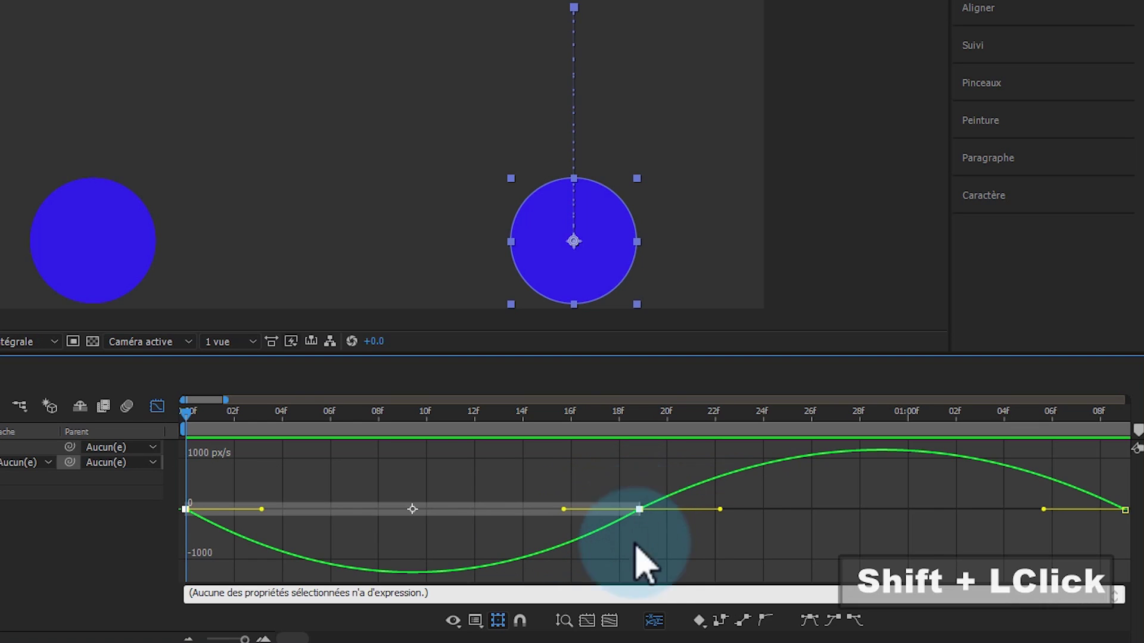
click(587, 621)
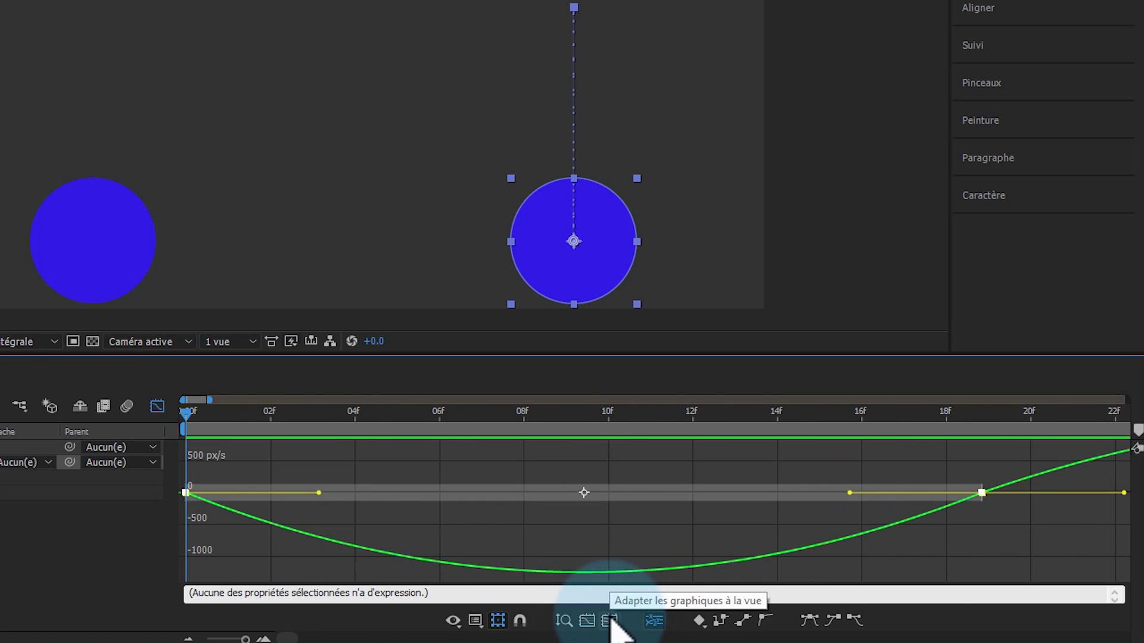
click(610, 621)
click(690, 562)
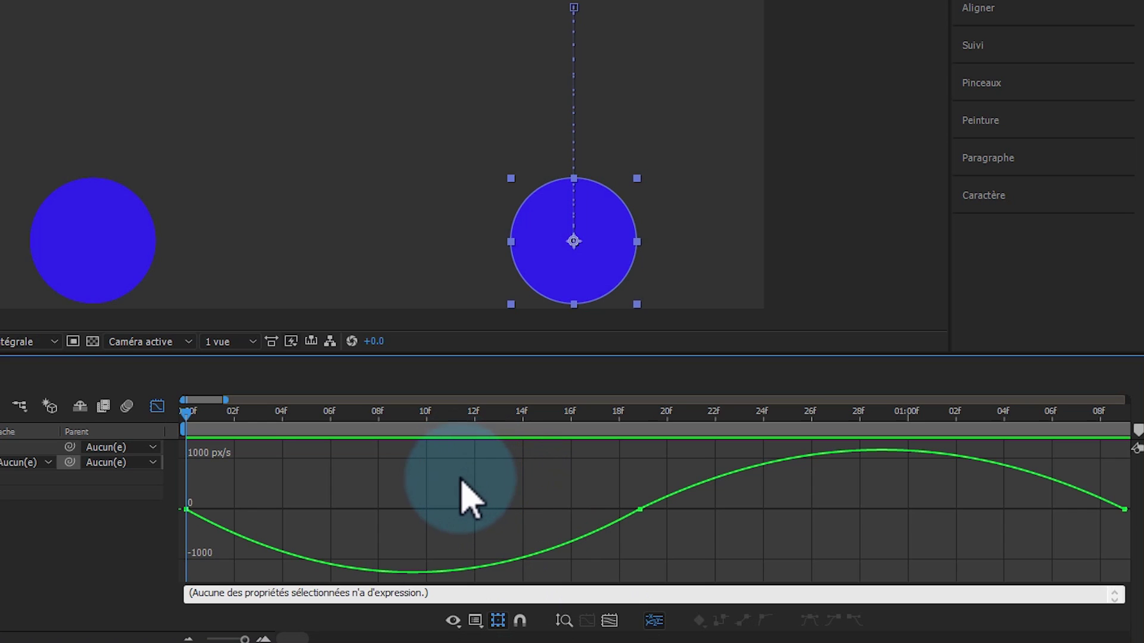
Zoom the graph editor's time scale in and out around the Y Position speed curve.
alt+scroll(470, 509, down, 4)
alt+scroll(454, 510, up, 1)
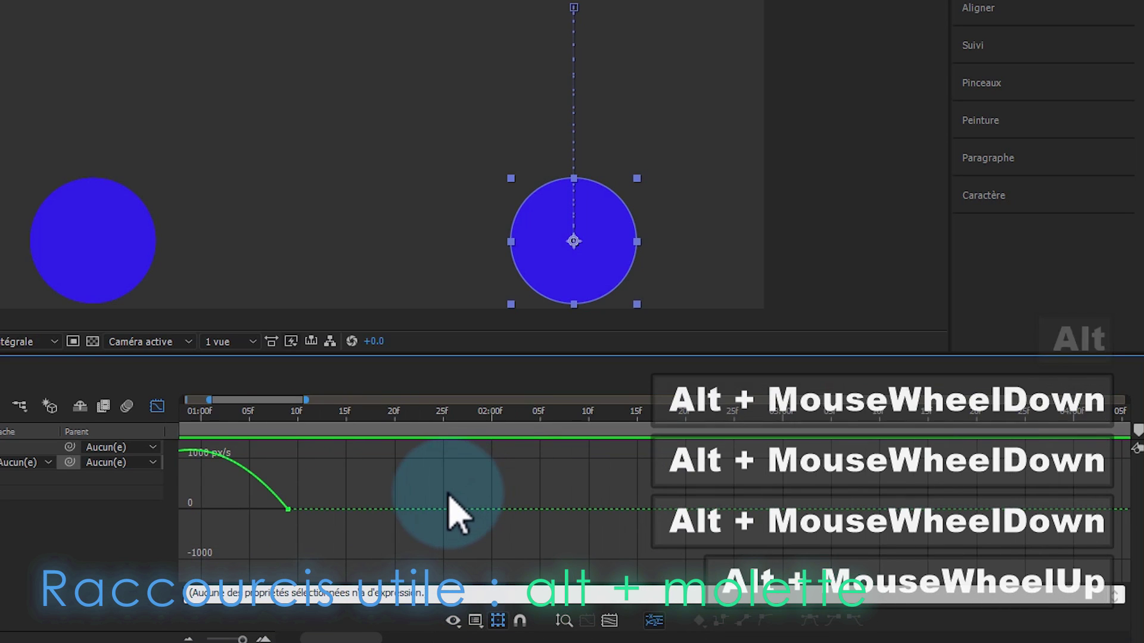
alt+scroll(552, 513, down, 1)
alt+scroll(256, 501, down, 1)
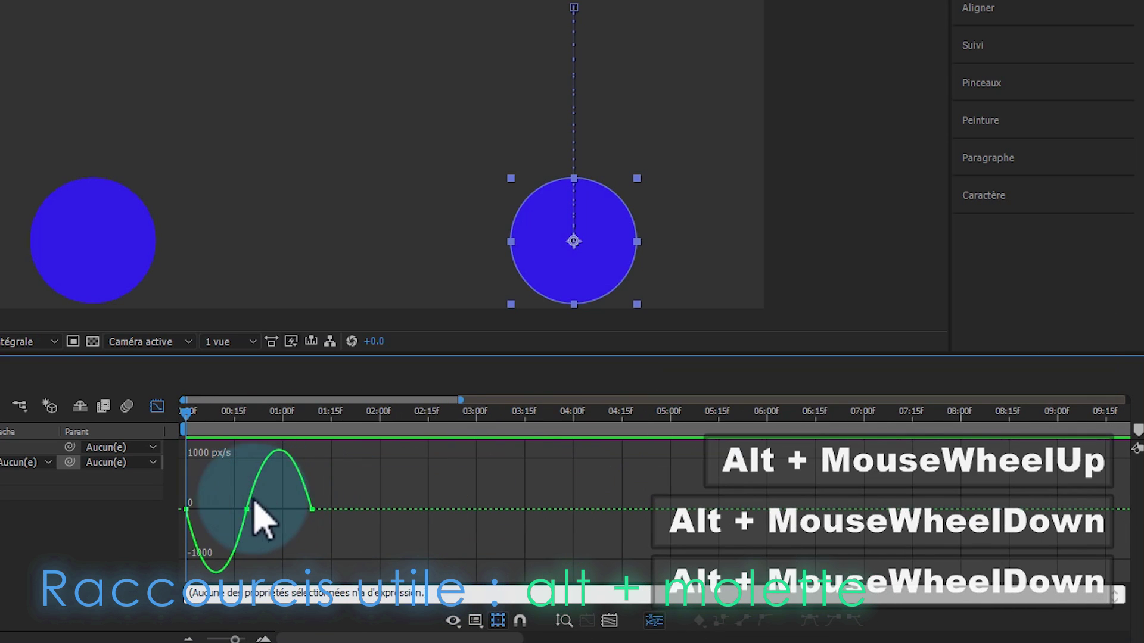
alt+scroll(292, 534, up, 1)
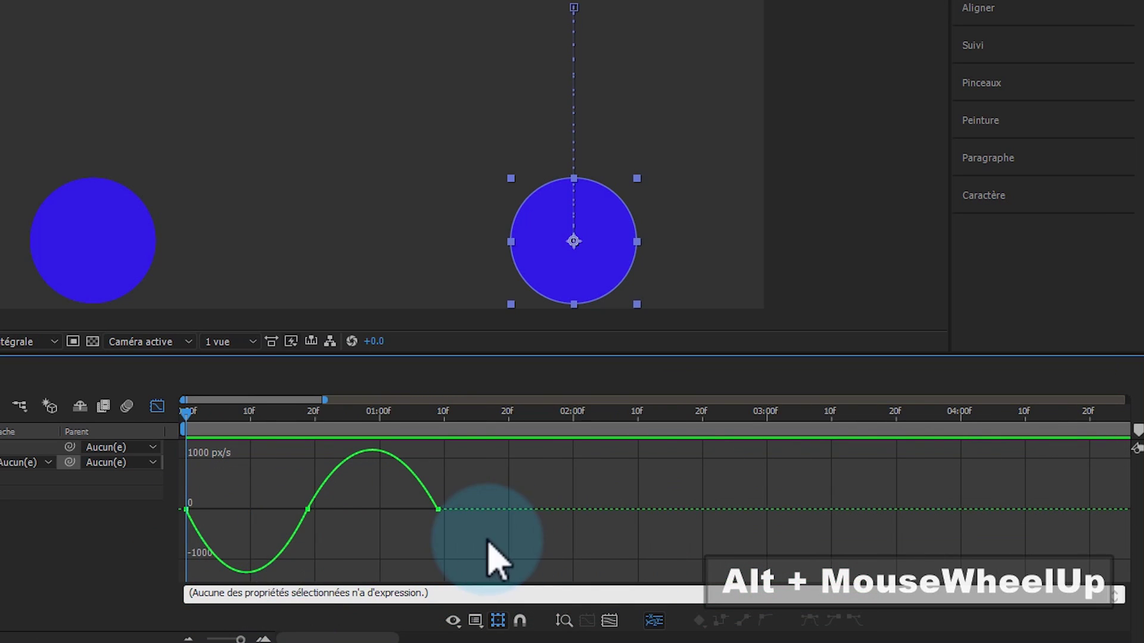
alt+scroll(596, 536, down, 1)
alt+scroll(327, 587, up, 1)
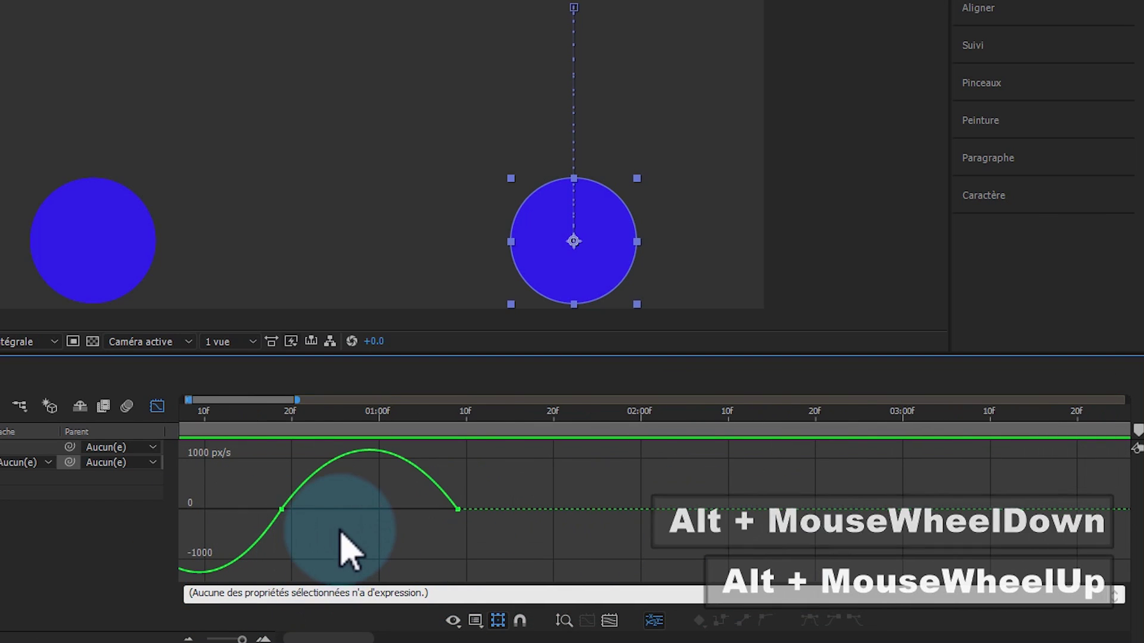
alt+scroll(352, 539, up, 1)
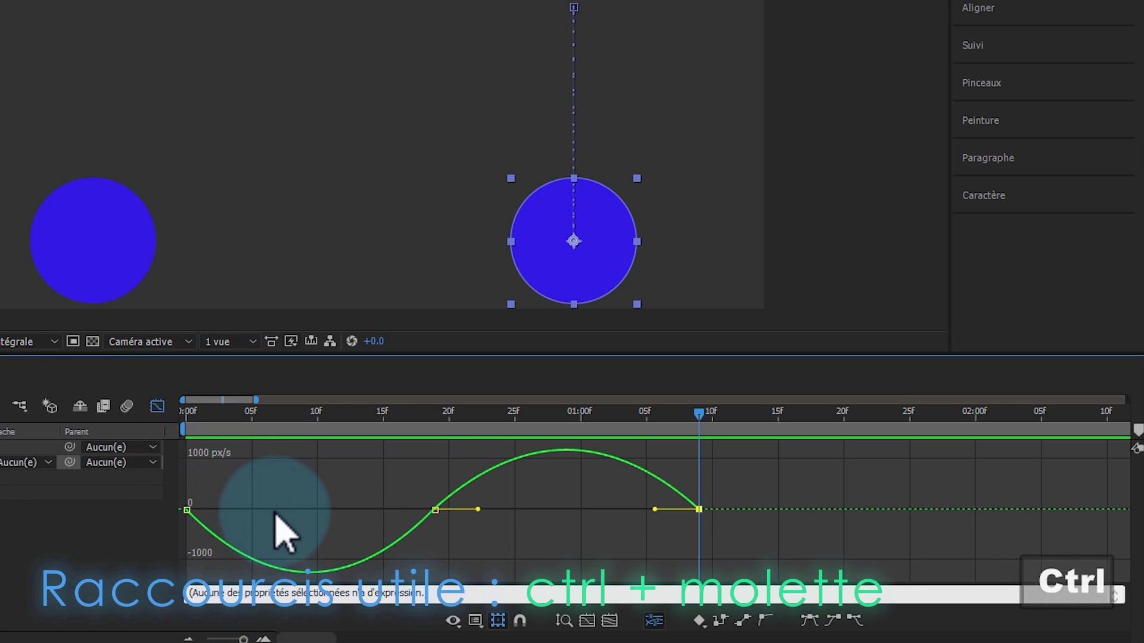
Zoom the graph's vertical scale in and out and turn automatic height zoom back on.
ctrl+scroll(275, 512, up, 1)
ctrl+scroll(276, 513, down, 2)
ctrl+scroll(276, 512, up, 4)
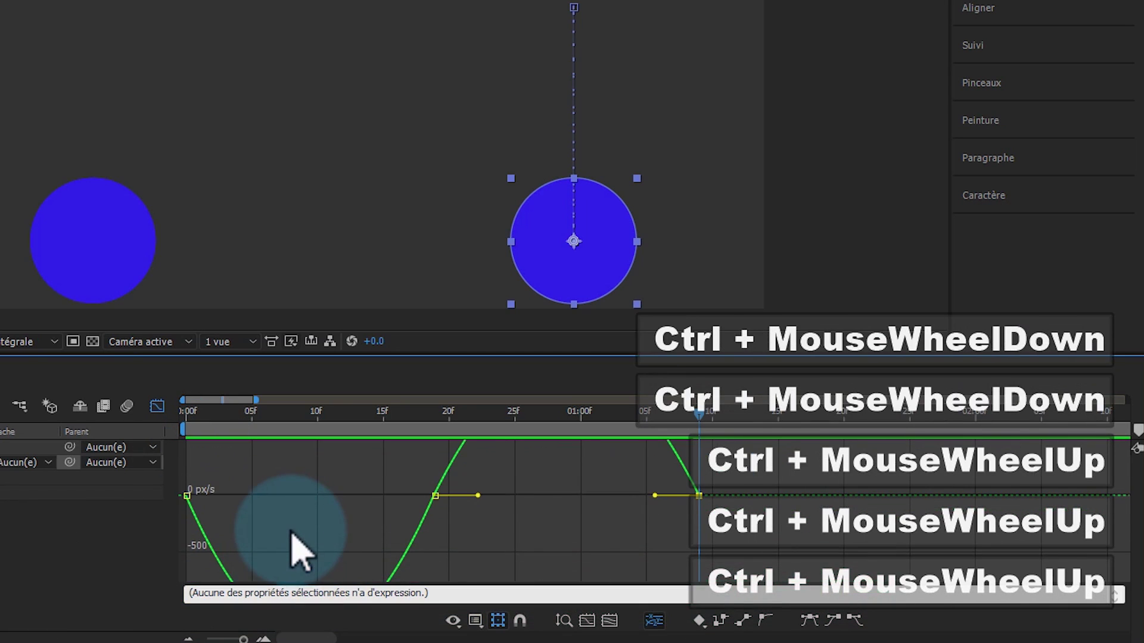
ctrl+scroll(368, 517, down, 3)
ctrl+scroll(363, 522, up, 1)
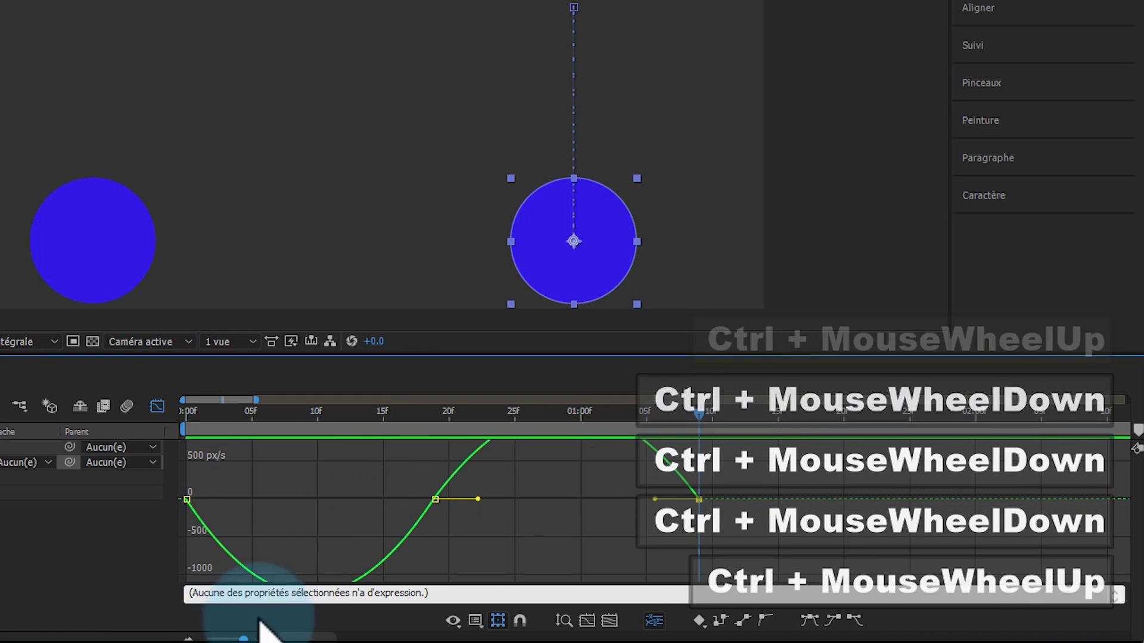
click(563, 620)
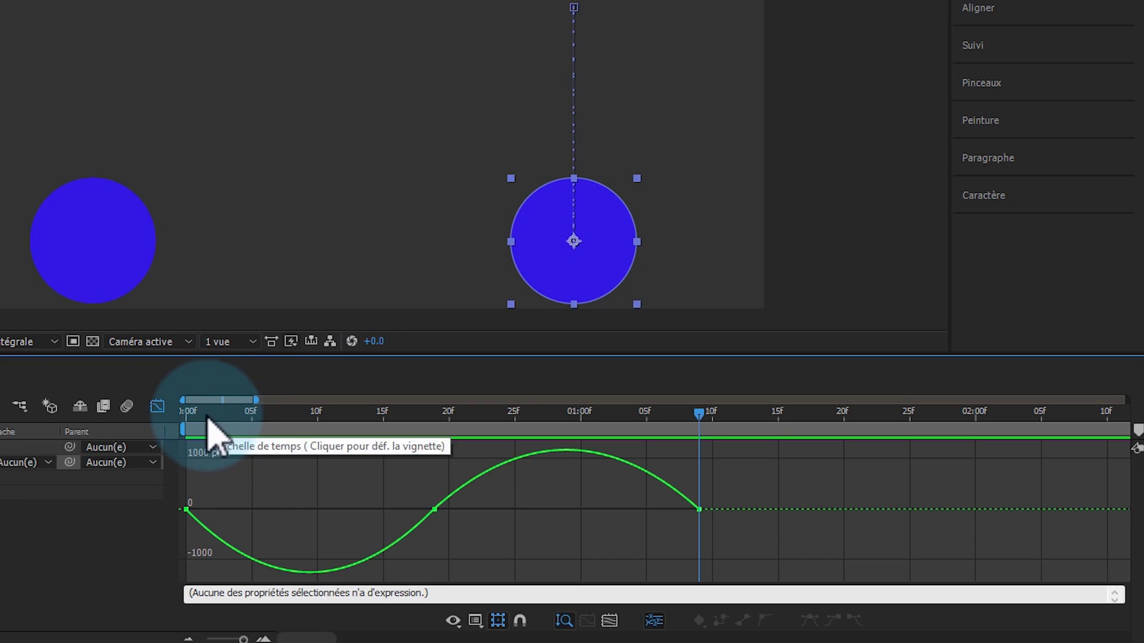
At 0:00:00:00, try a positive speed on the first Y Position keyframe and lower it to about -393 px/s.
key(Home)
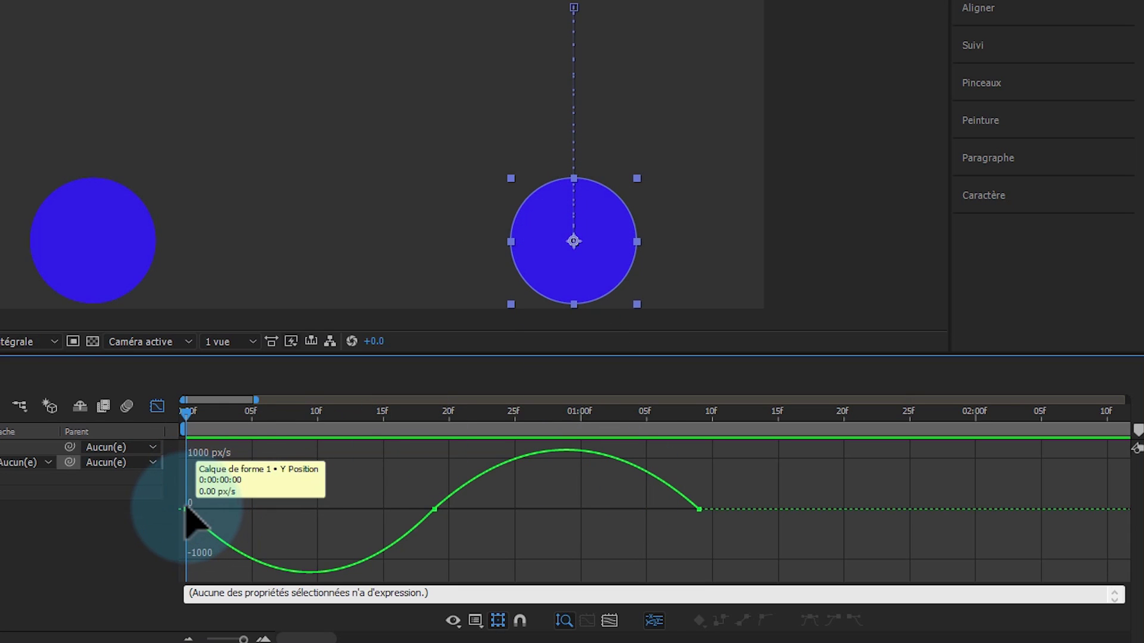
drag(185, 510, 187, 470)
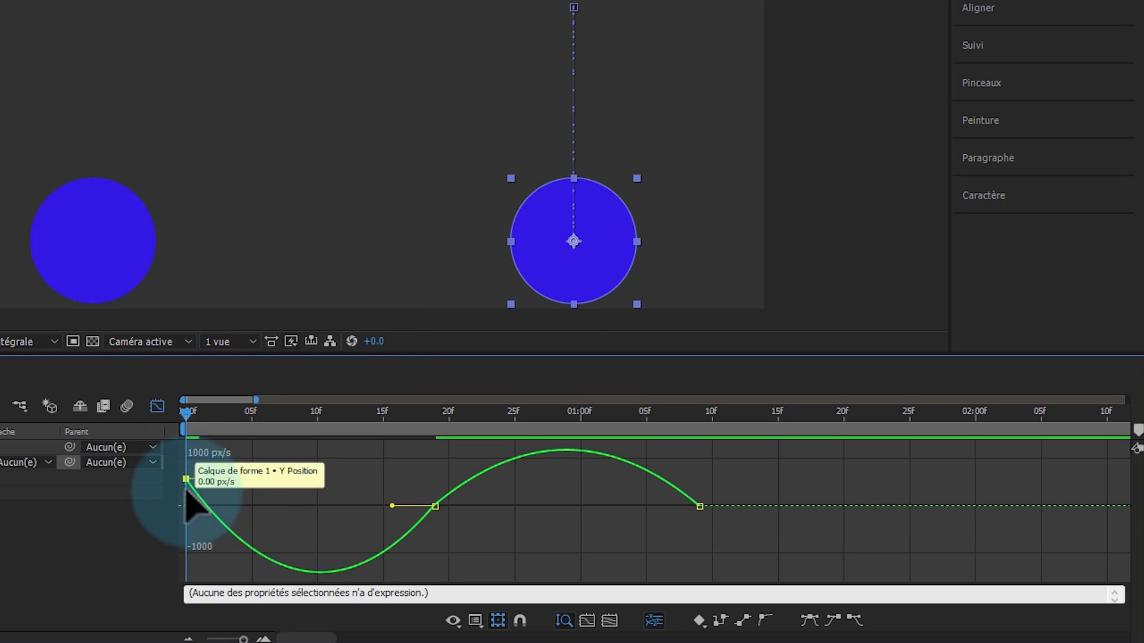
drag(185, 479, 186, 528)
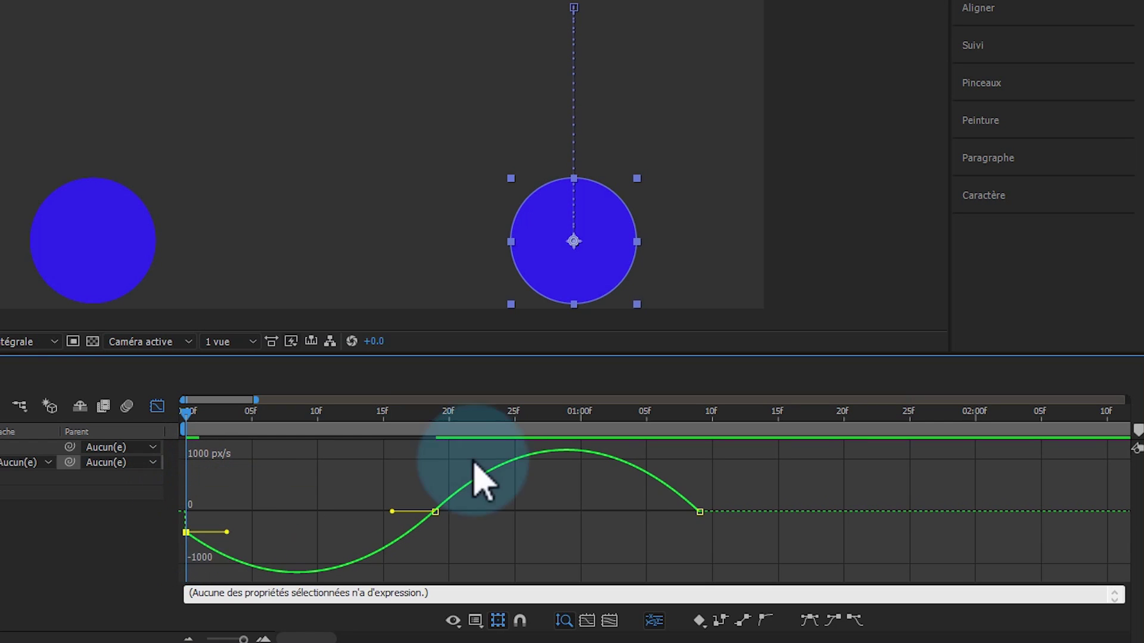
Adjust the incoming influence of the Y Position keyframe at 0:00:00:18 and extend its outgoing influence to about 60%.
click(435, 511)
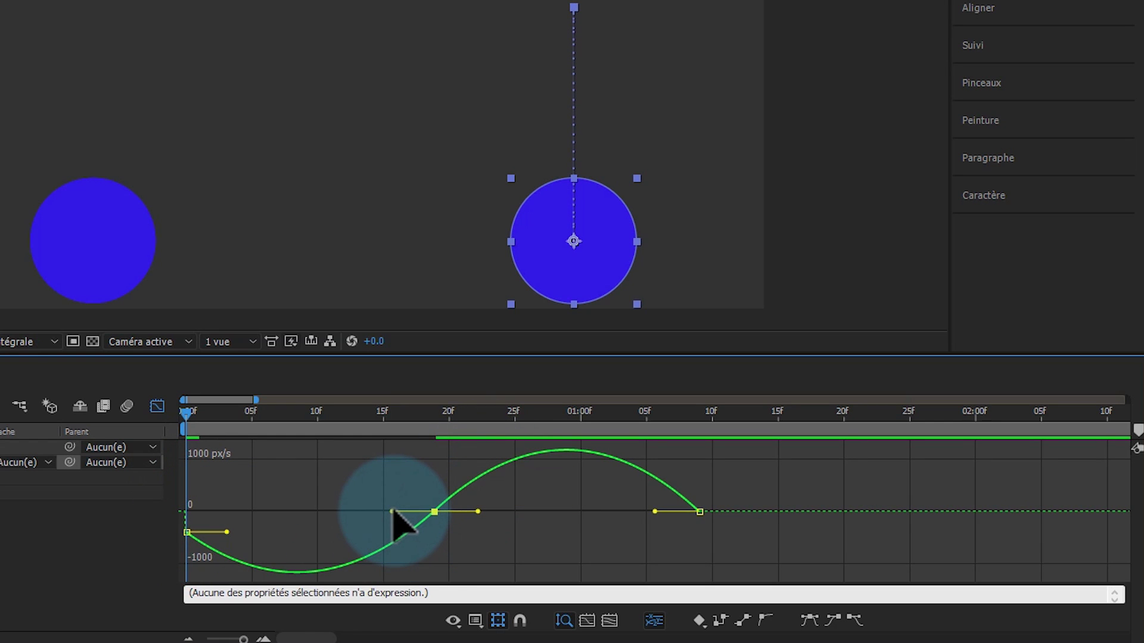
drag(393, 511, 402, 516)
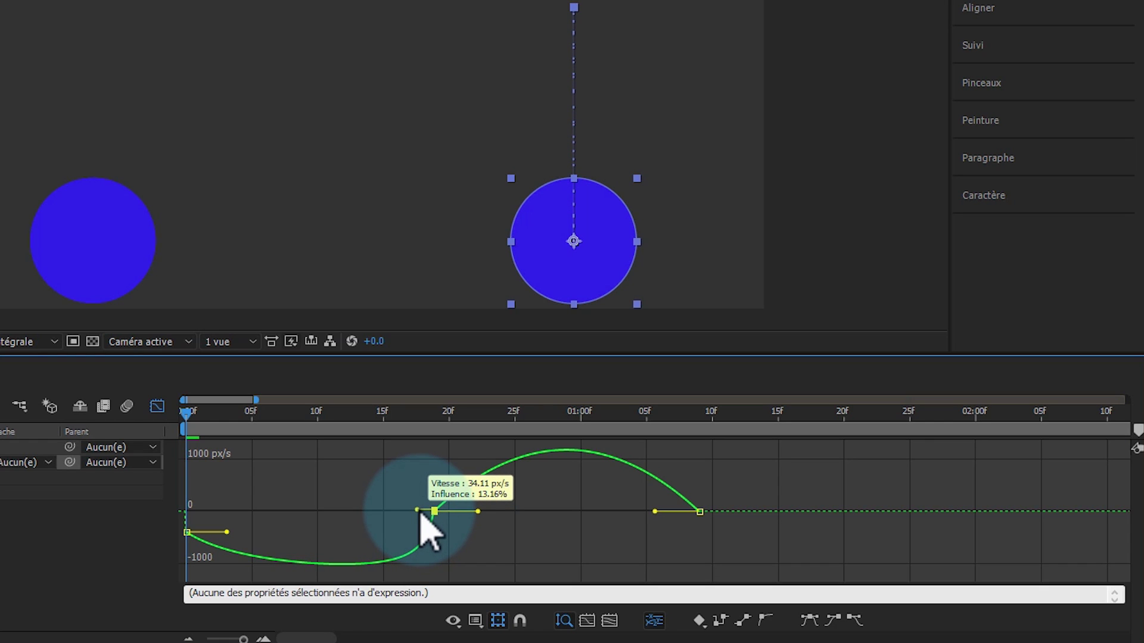
mouse_move(409, 512)
mouse_down()
mouse_move(314, 510)
mouse_move(415, 511)
mouse_up()
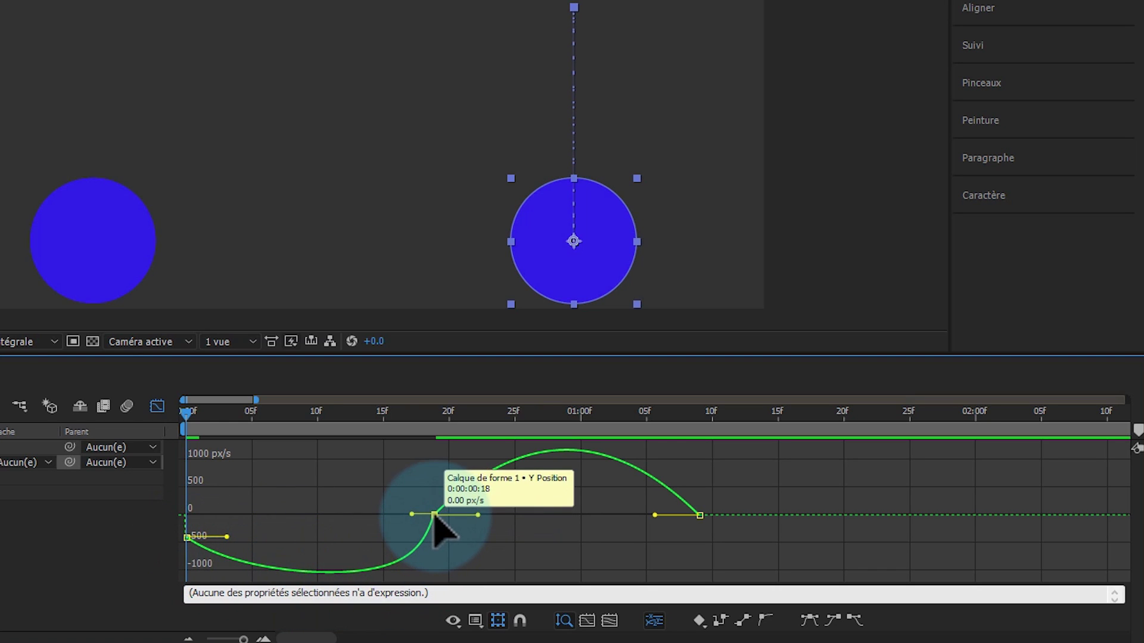
drag(411, 514, 387, 516)
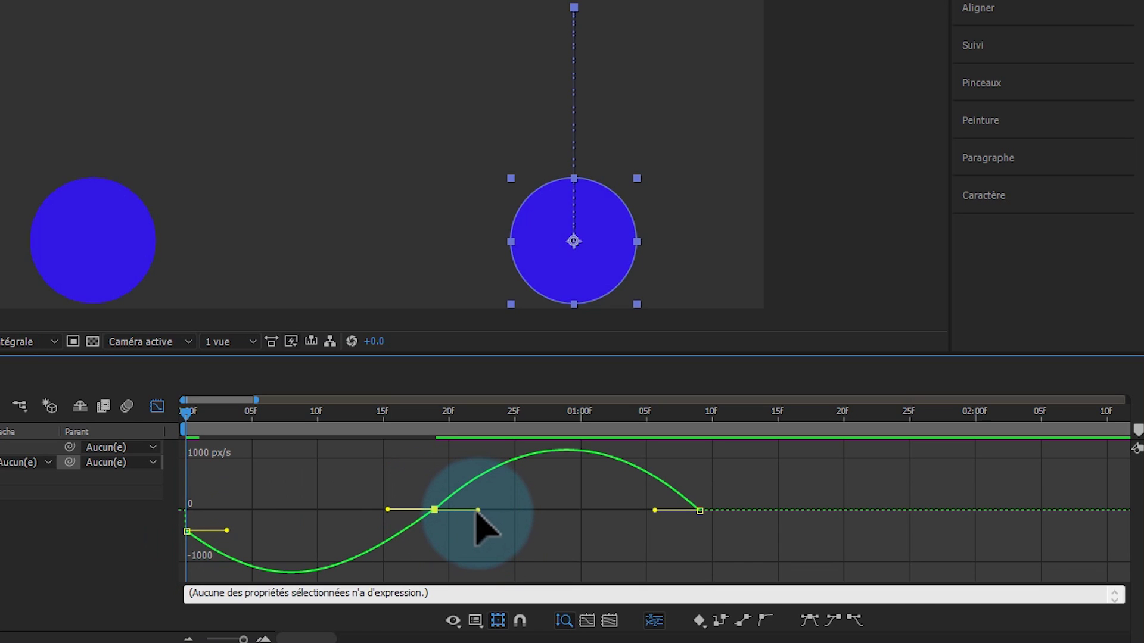
drag(477, 511, 513, 514)
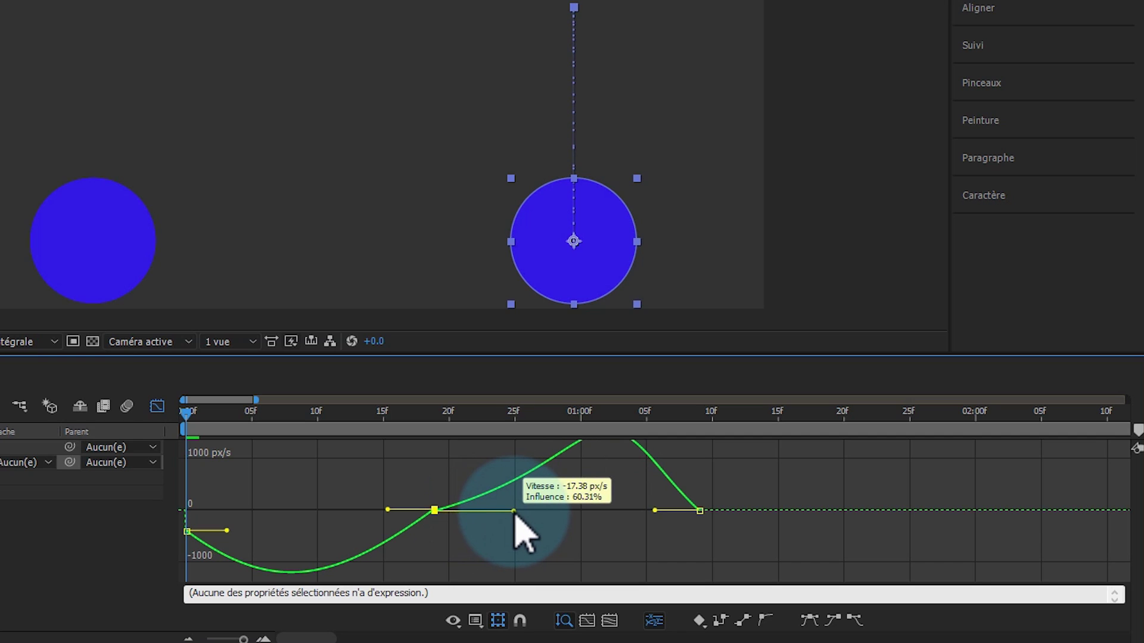
drag(515, 516, 515, 516)
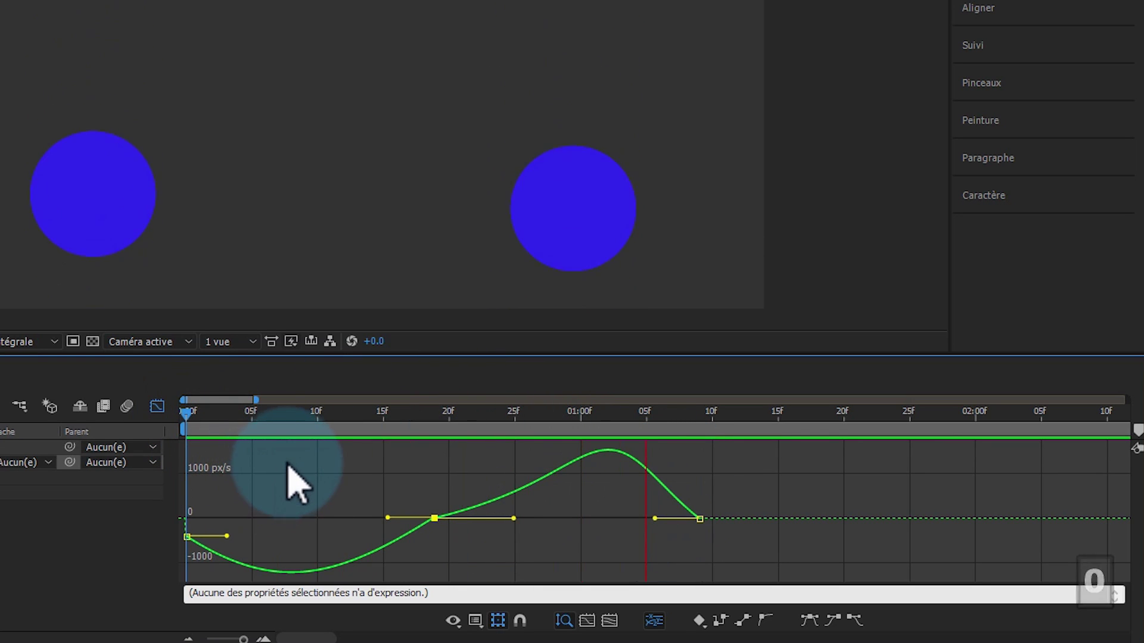
Make the first keyframe's speed more negative, lengthen the middle keyframe's incoming handle and scrub back to the start.
click(239, 415)
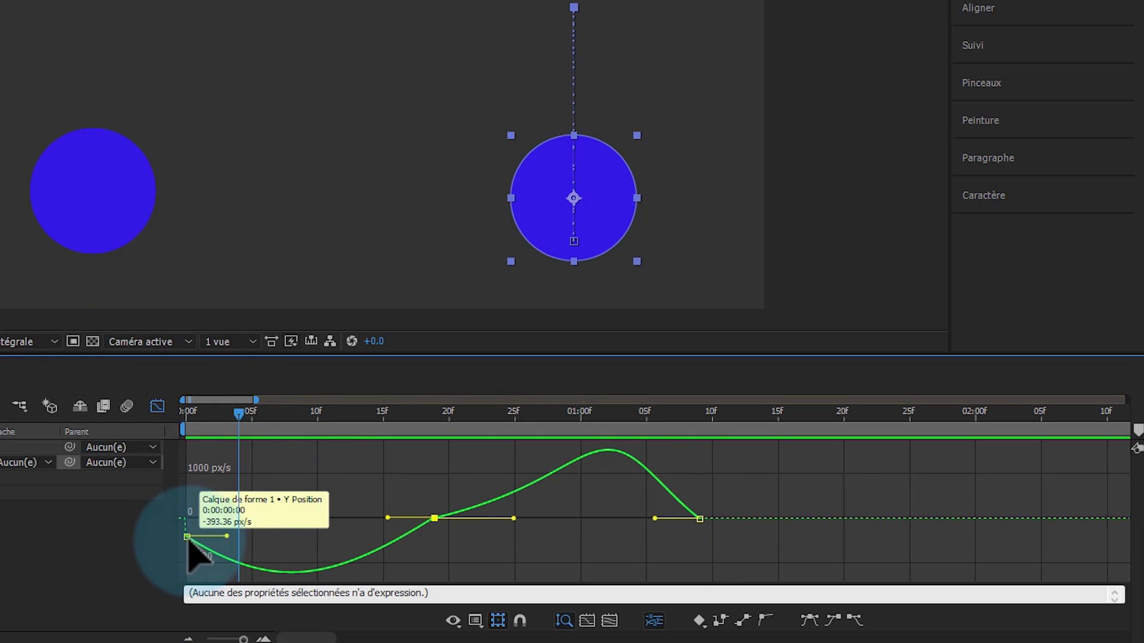
drag(188, 538, 189, 547)
drag(388, 520, 343, 535)
drag(241, 419, 175, 437)
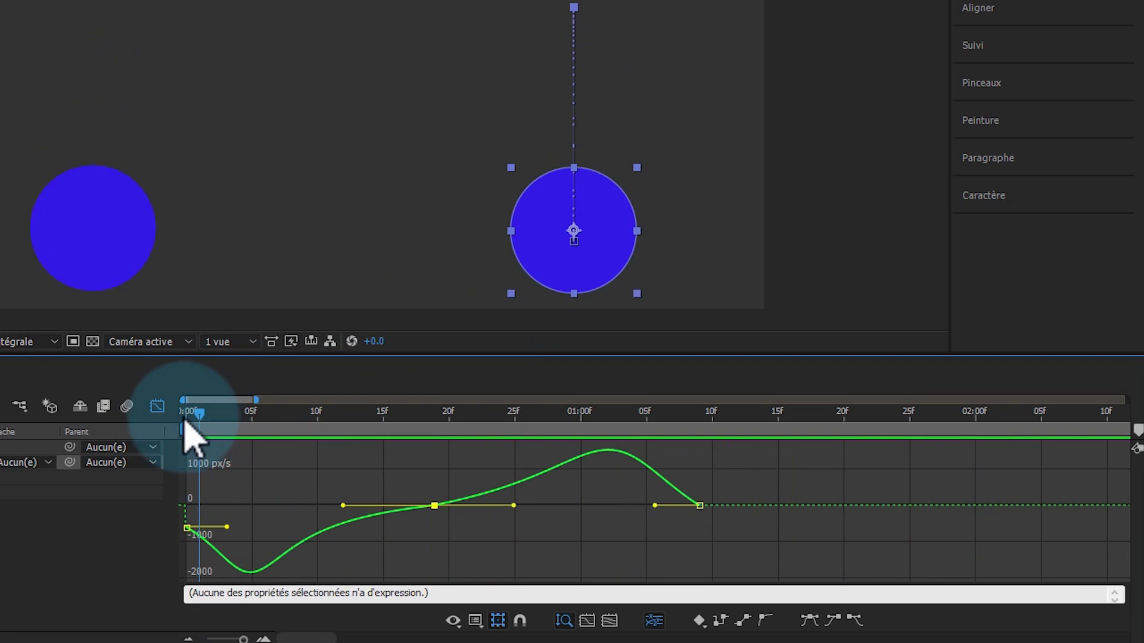
Switch the Y Position to the value graph, steepen the first keyframe's outgoing handle and scrub the time to check the motion.
right_click(284, 484)
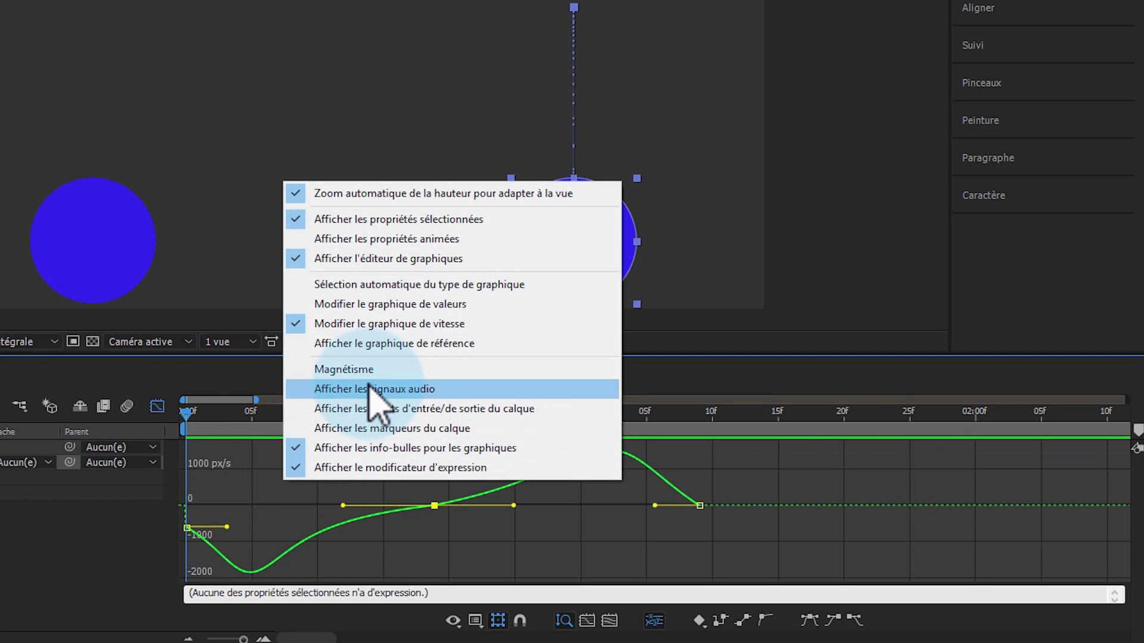
click(457, 307)
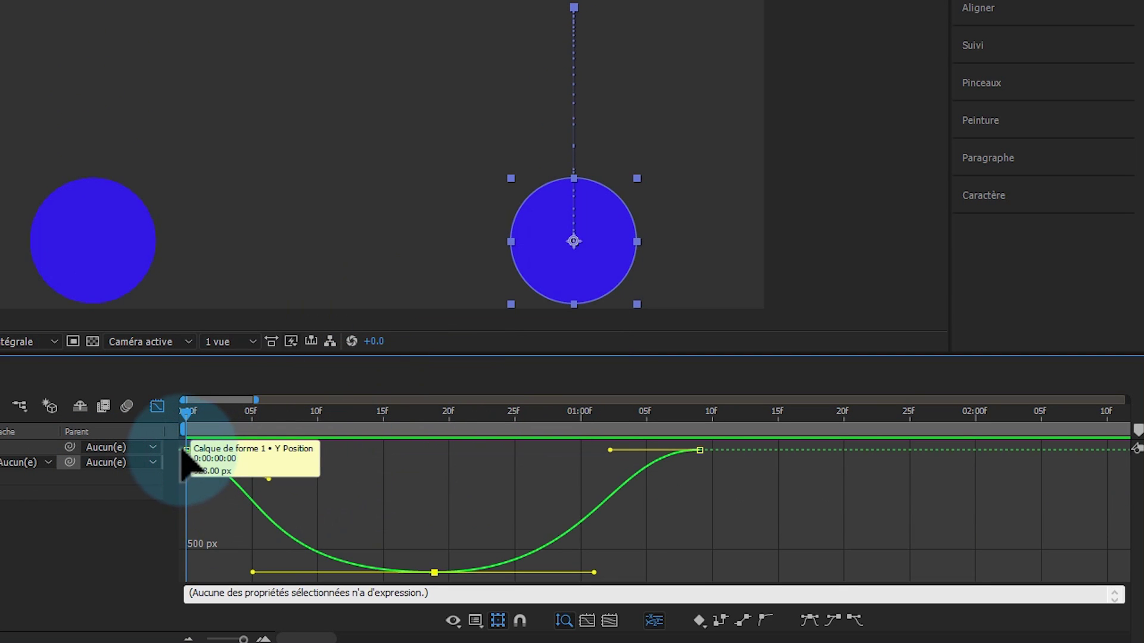
drag(269, 479, 215, 523)
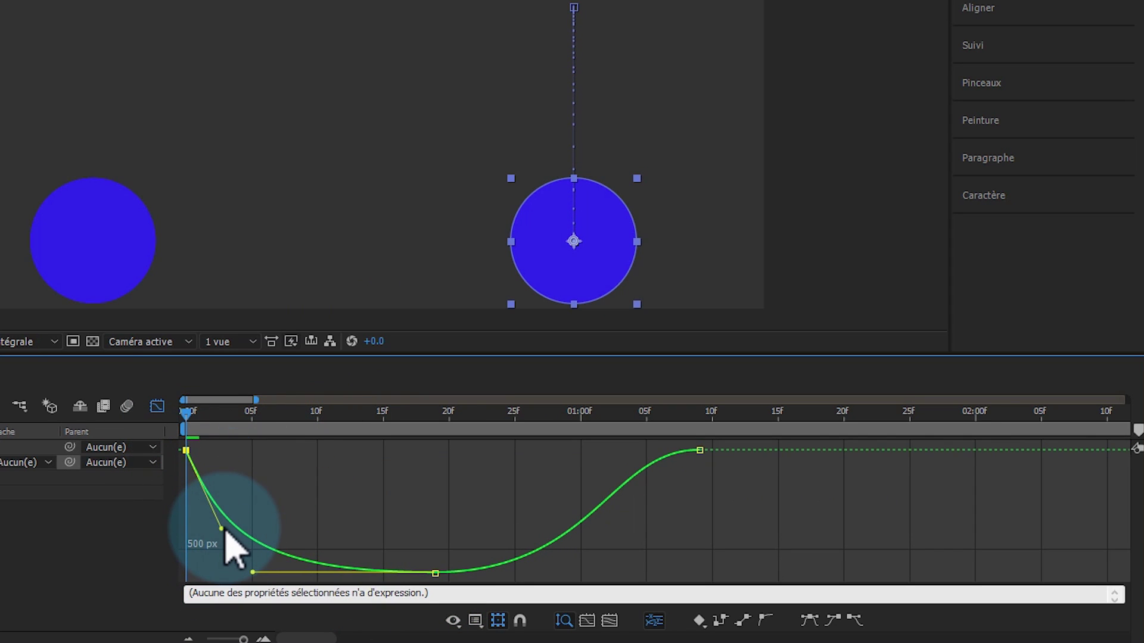
drag(188, 413, 490, 417)
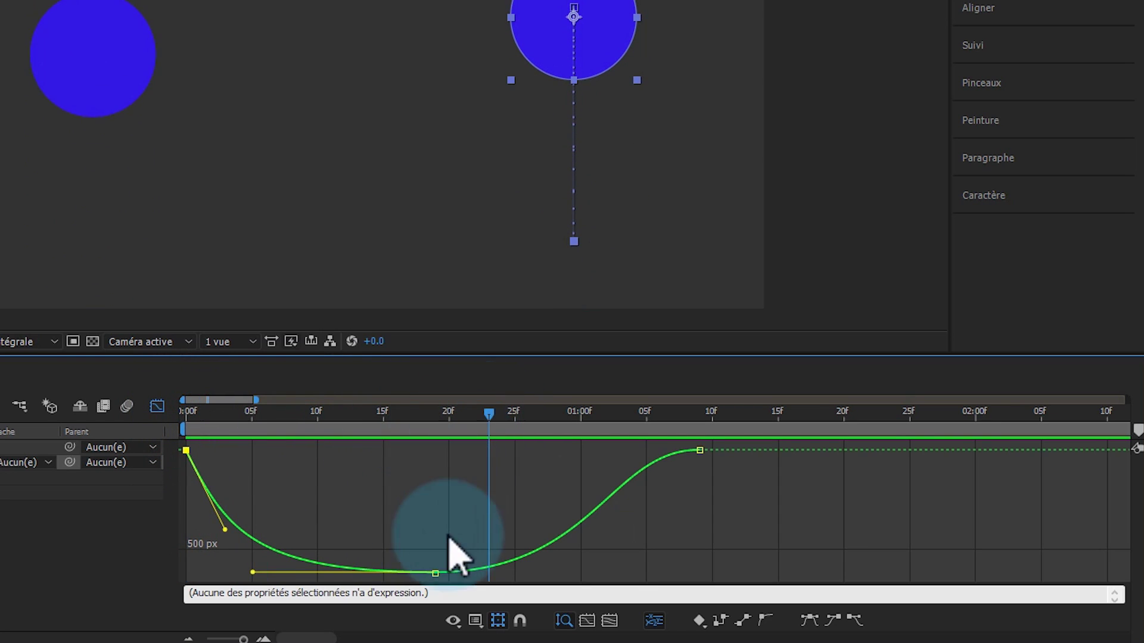
Keep the middle keyframe's handles horizontal and shorten its incoming handle to about frame 9.
drag(434, 573, 592, 573)
key(Home)
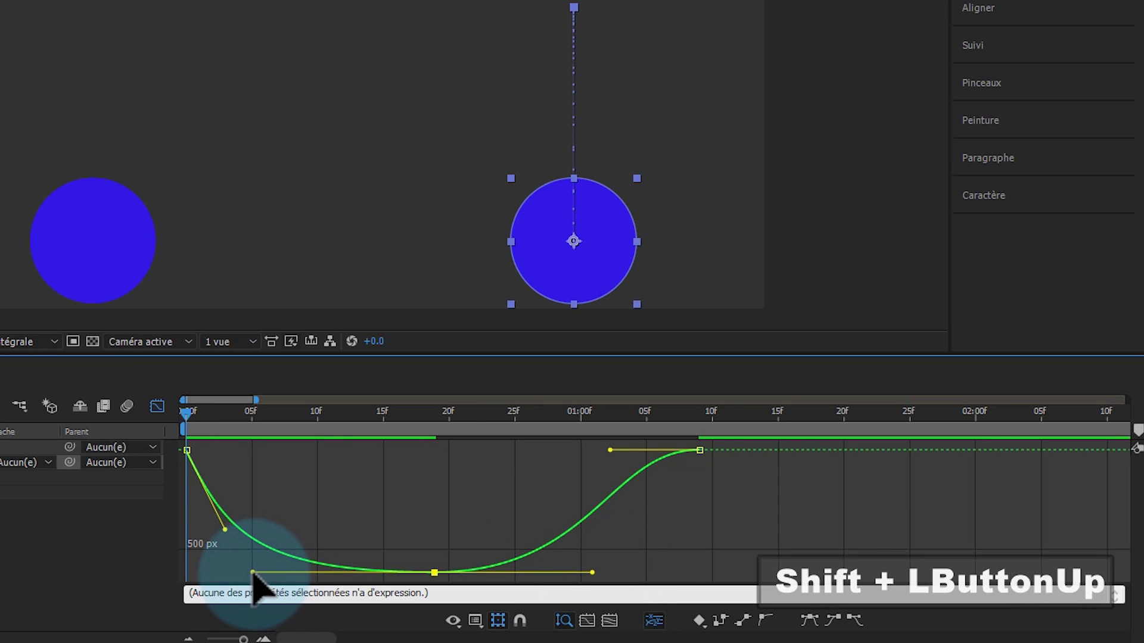
drag(253, 573, 310, 573)
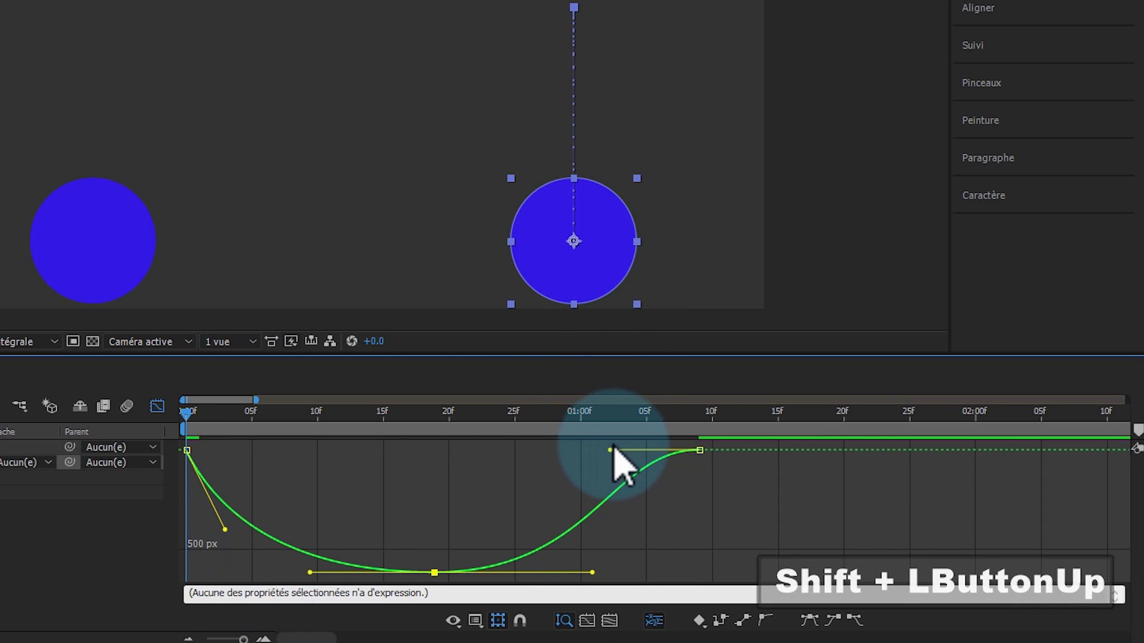
Steepen the last keyframe's incoming handle in the value graph, show the reference graph and return the time to the start.
drag(611, 450, 662, 507)
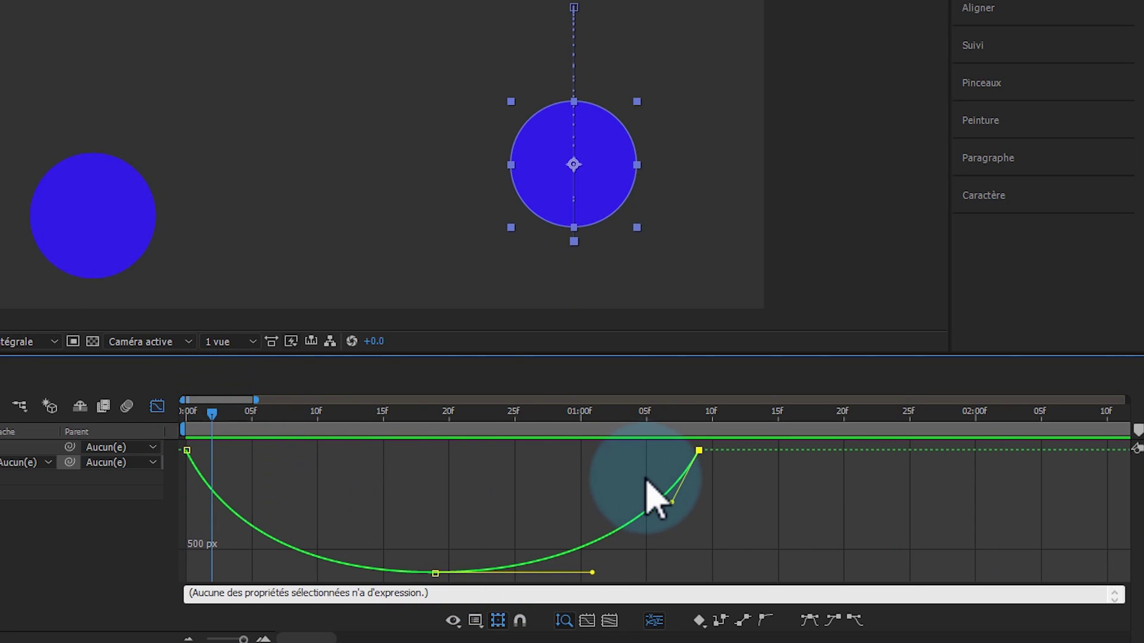
right_click(347, 510)
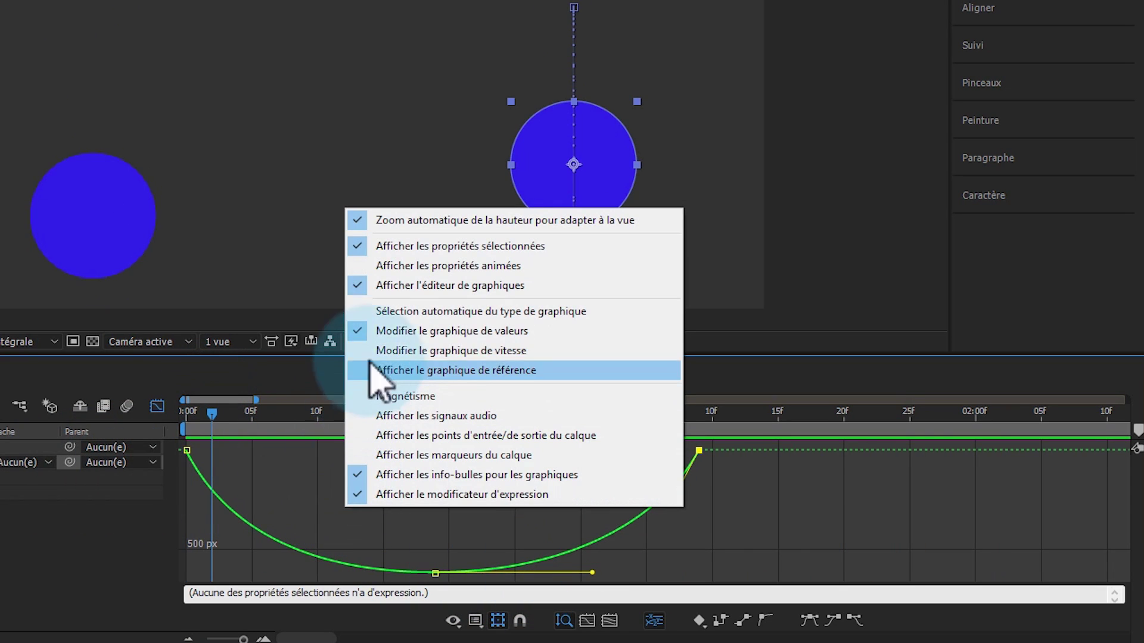
click(434, 375)
drag(209, 415, 186, 414)
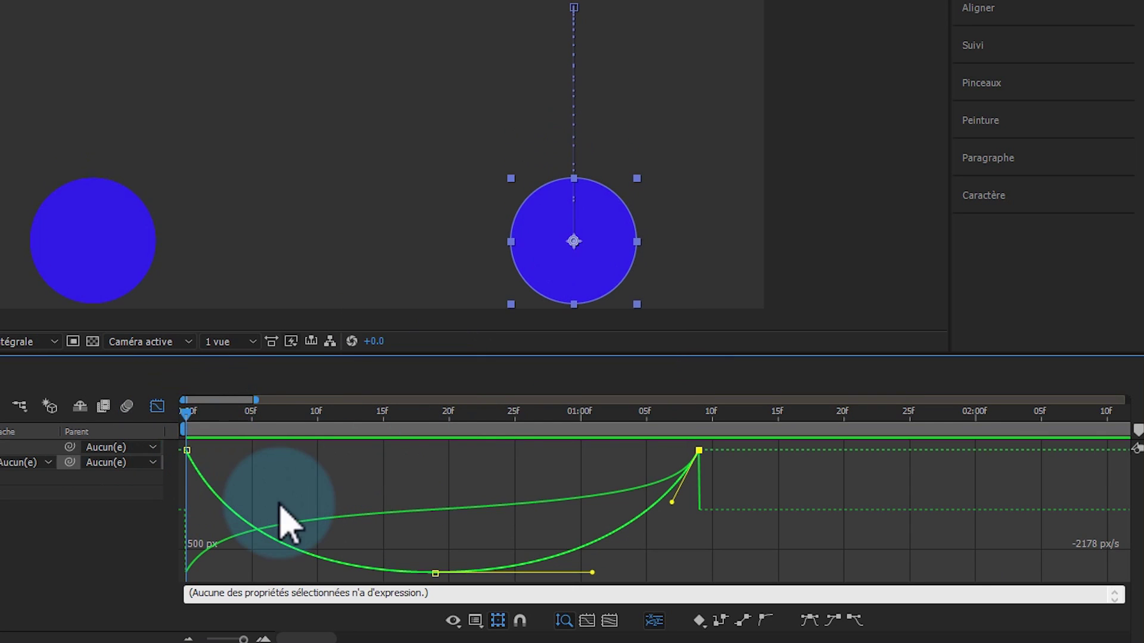
Reveal the position of Calque de forme 3, recombine its separated dimensions into one Position property and apply Easy Ease to its keyframes.
click(104, 511)
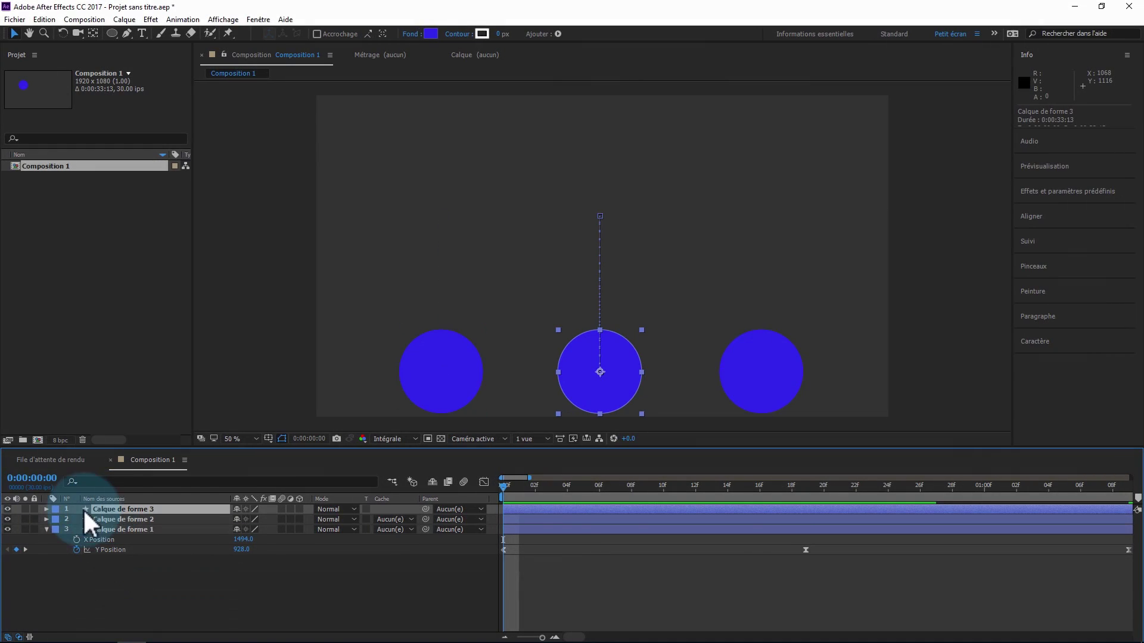
key(p)
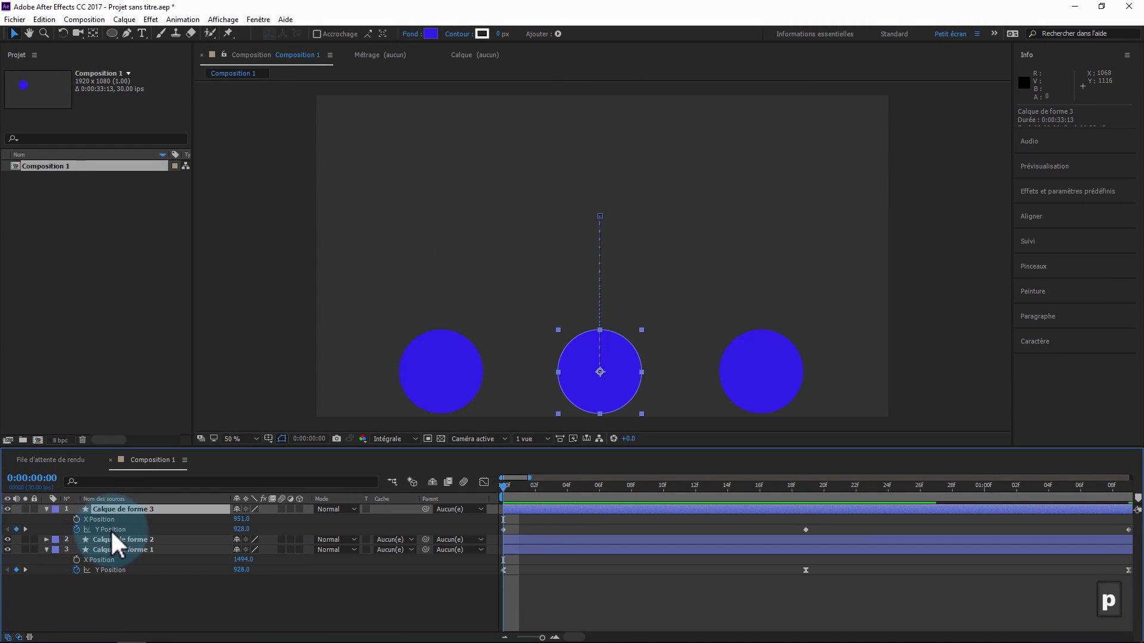
right_click(107, 529)
click(162, 435)
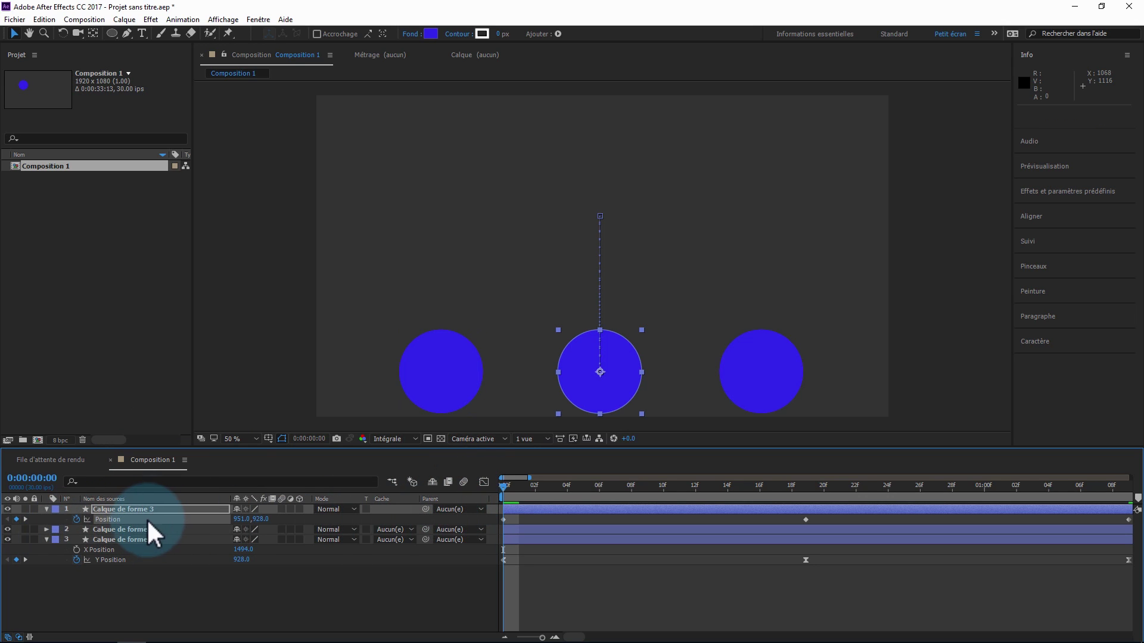
key(F9)
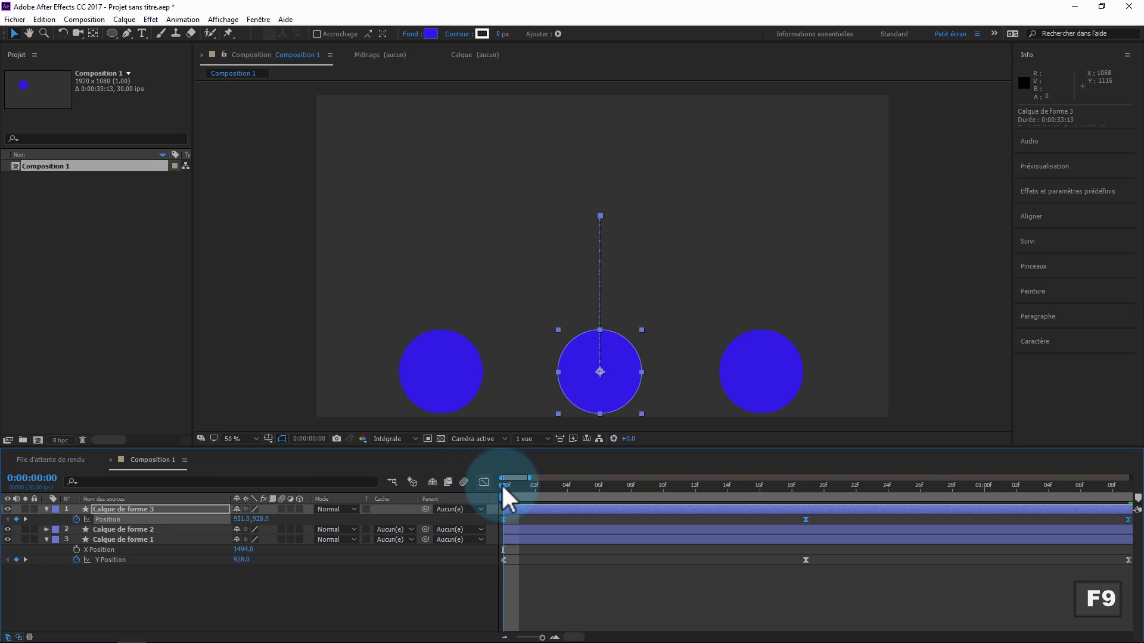
Compare the value graphs of Calque de forme 3's combined Position and Calque de forme 1's Y Position in the graph editor.
click(483, 482)
right_click(548, 566)
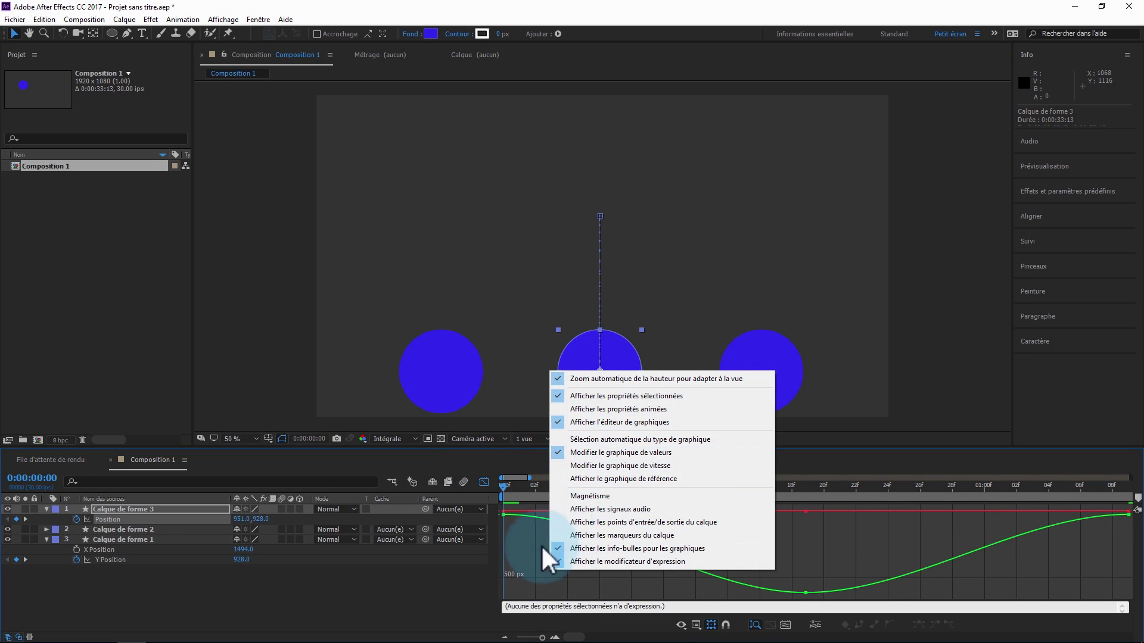
click(530, 562)
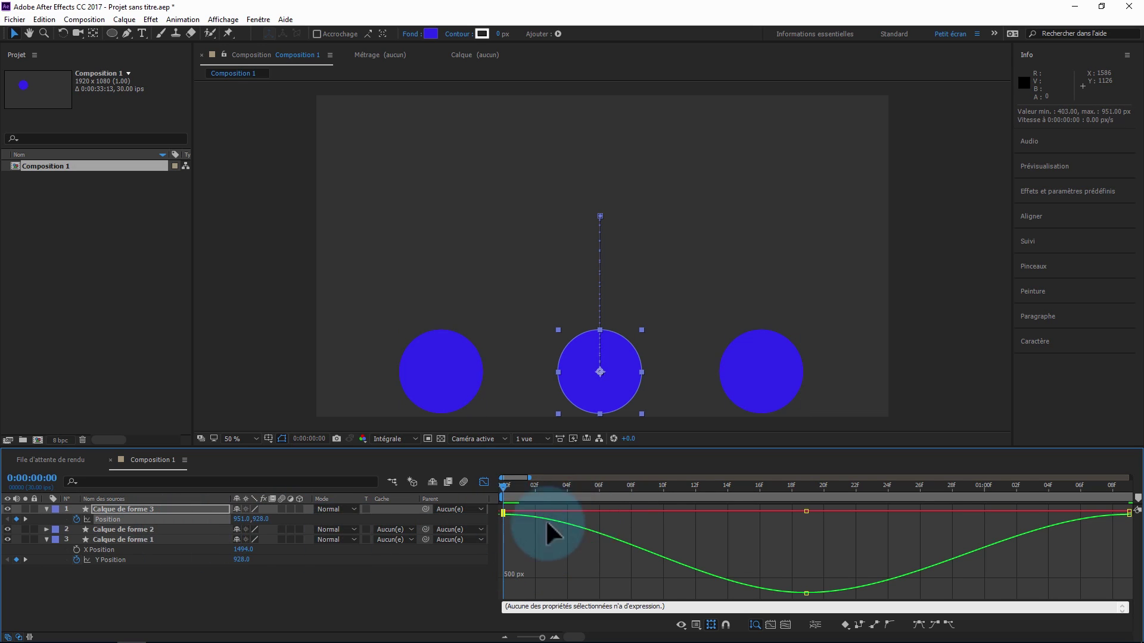
click(187, 530)
click(187, 539)
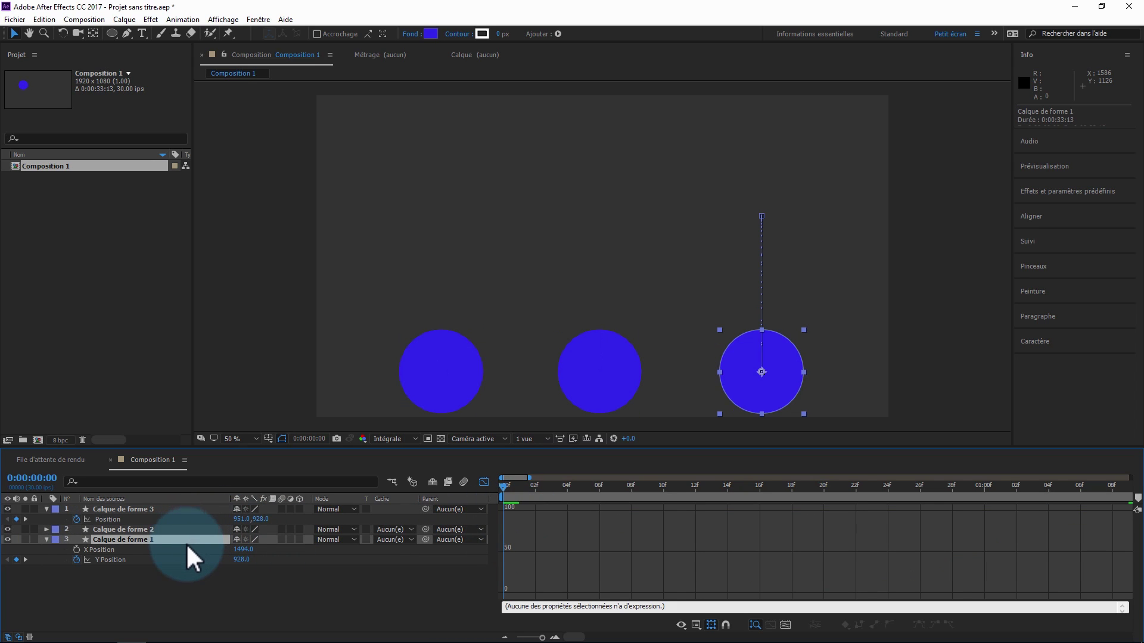
click(532, 555)
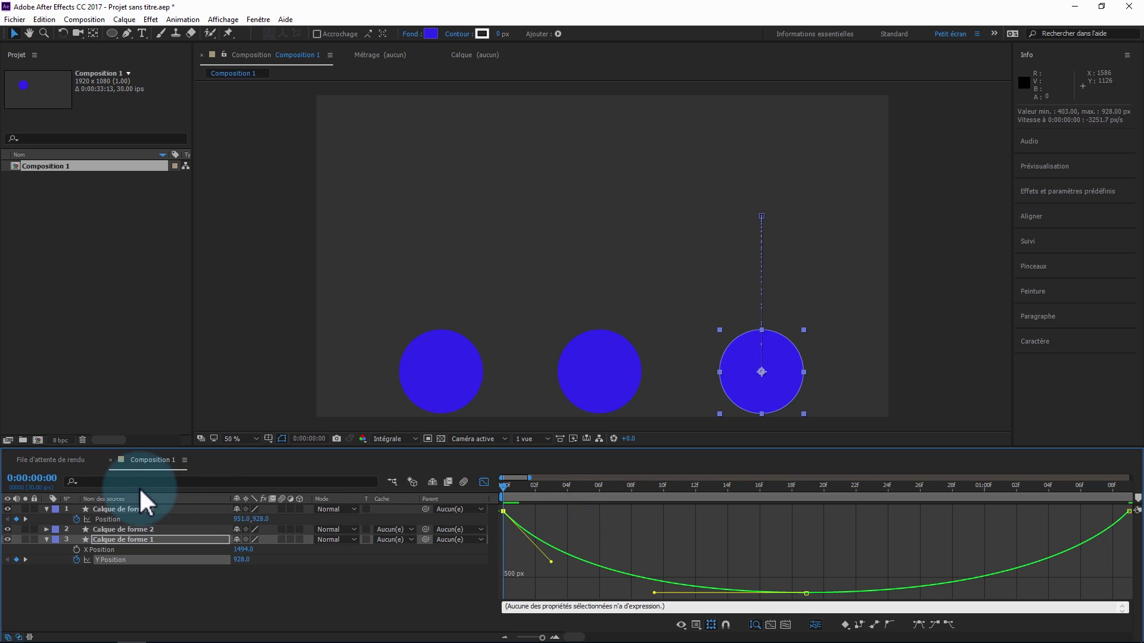
click(566, 563)
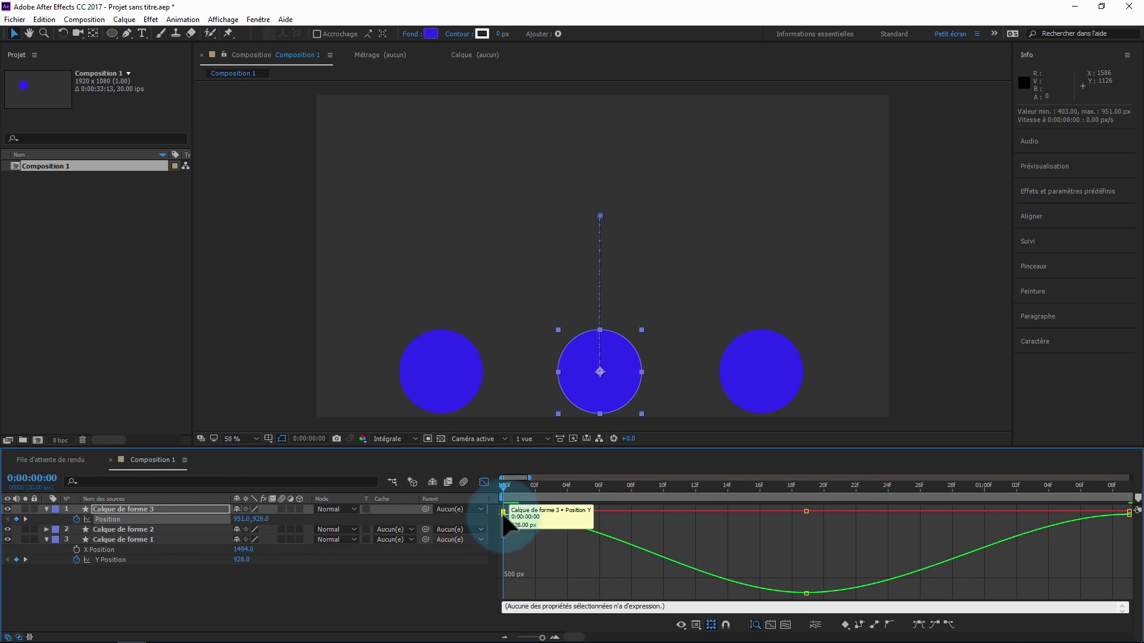
Separate Calque de forme 3's position dimensions and pull the first Y Position keyframe's outgoing handle diagonally to about frame 4.
click(816, 626)
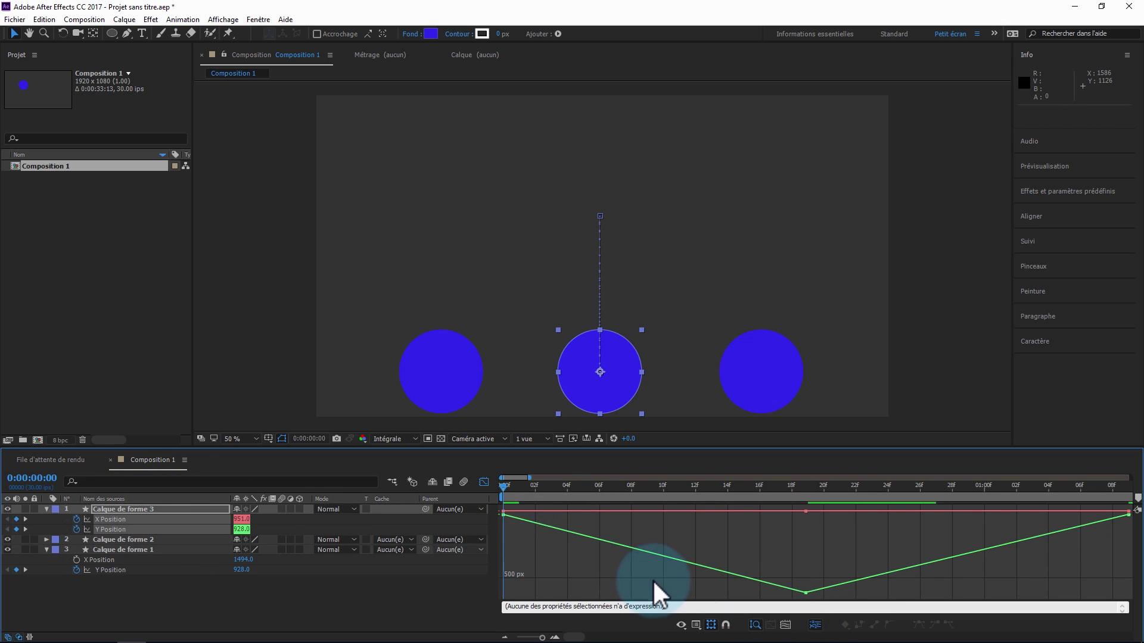
click(114, 529)
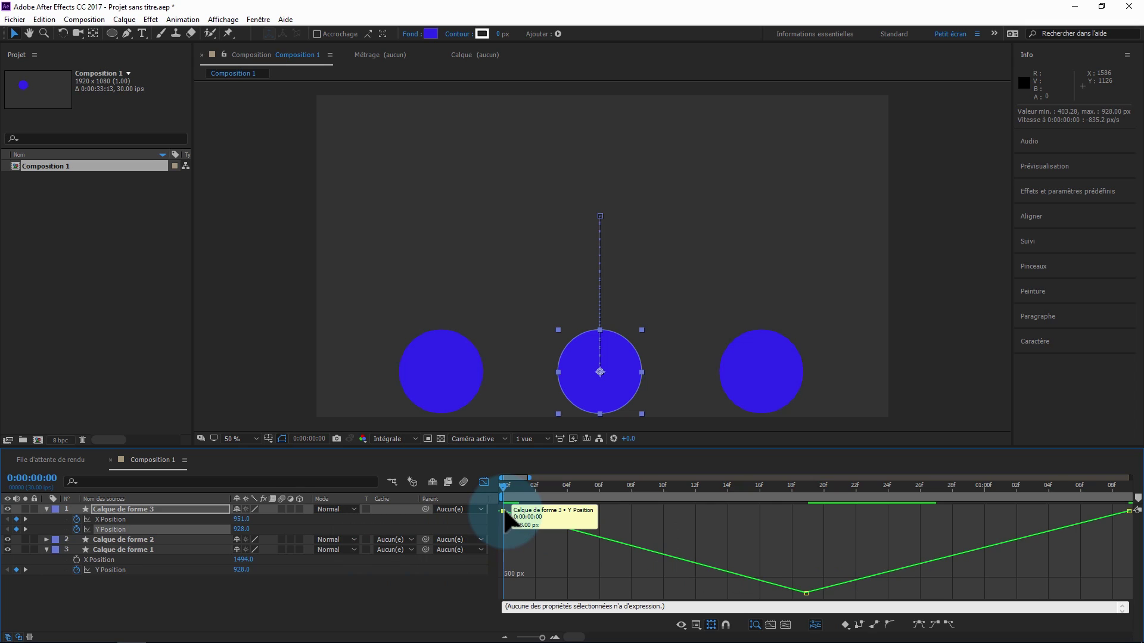
key(ctrl+z)
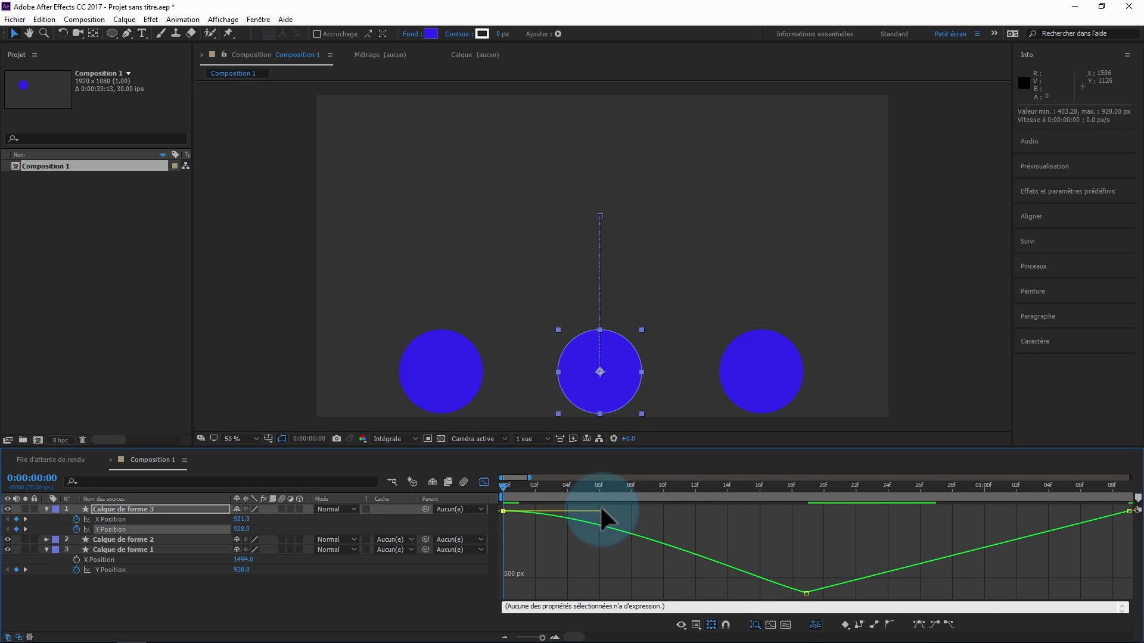
drag(604, 520, 571, 554)
Move the time to 0:00:00:19 and apply Easy Ease to the middle Y Position keyframe.
drag(780, 488, 793, 487)
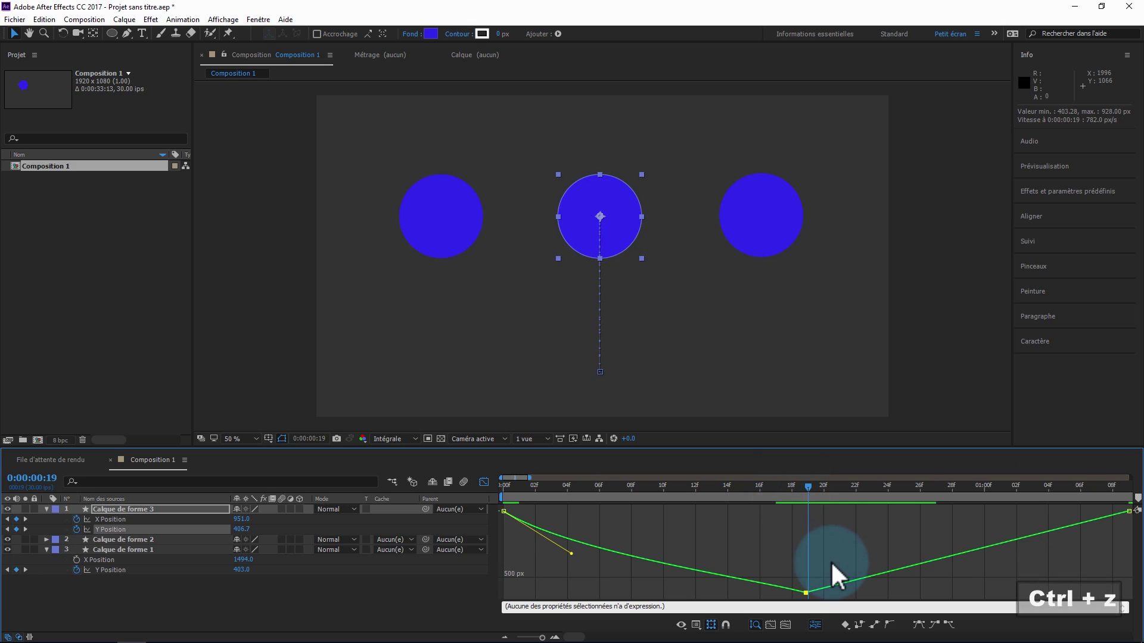
click(832, 563)
click(806, 593)
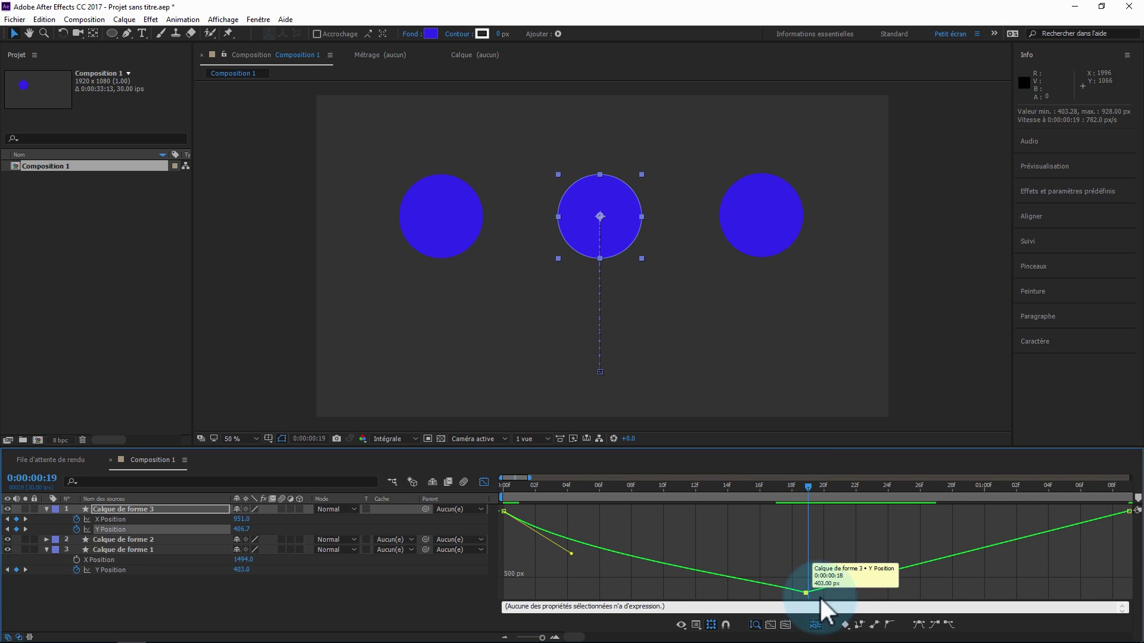
click(918, 624)
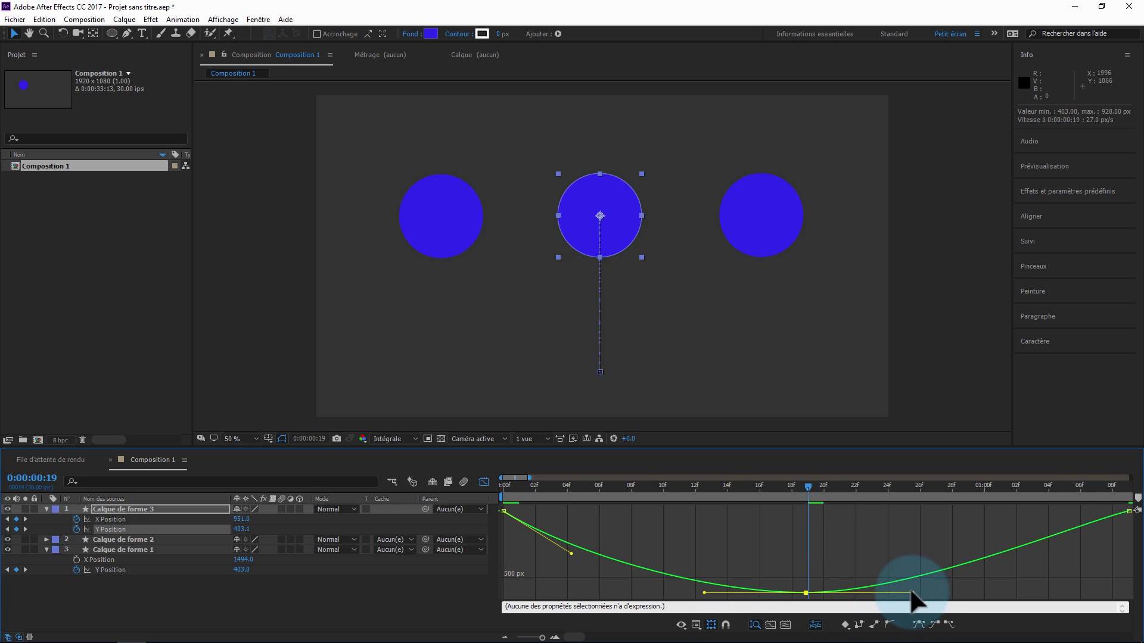
Break the middle keyframe's handles apart and angle both steeply upward so the value curve forms a sharp point.
drag(895, 546, 880, 527)
drag(885, 574, 875, 595)
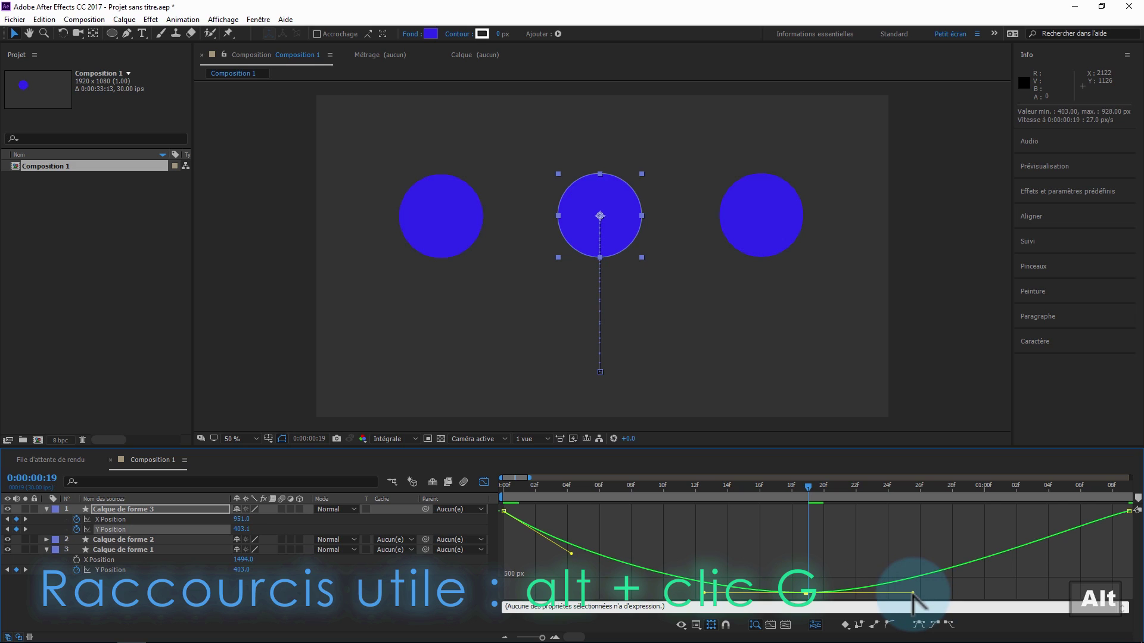
drag(912, 593, 834, 598)
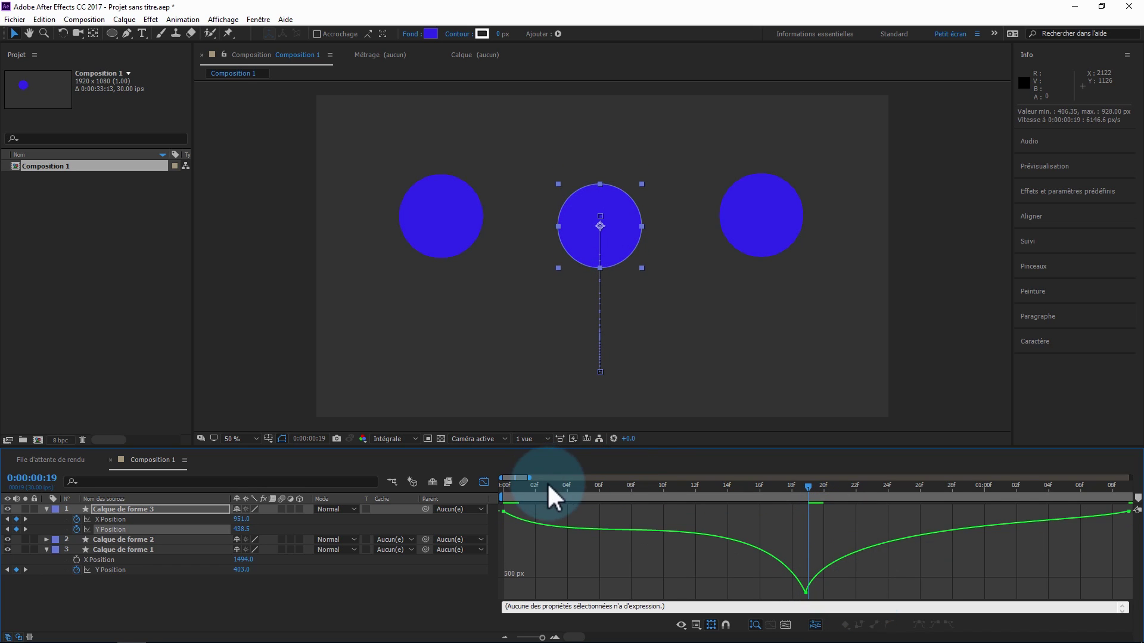
Preview the animation of the three circles, stop it and move the time to 0:00:00:01.
key(0)
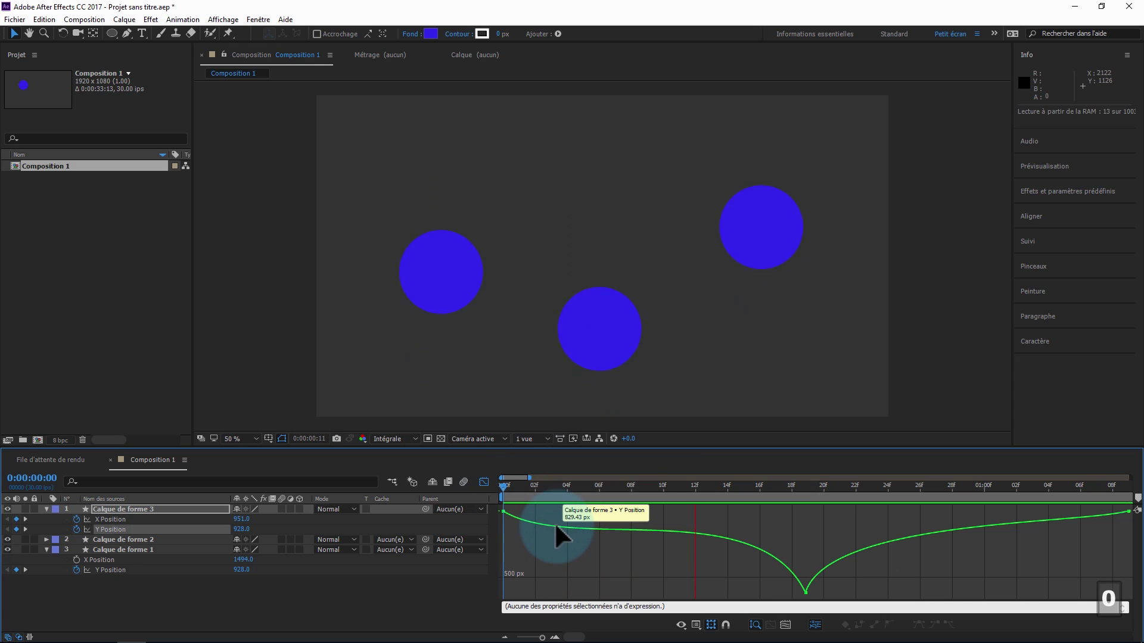
key(space)
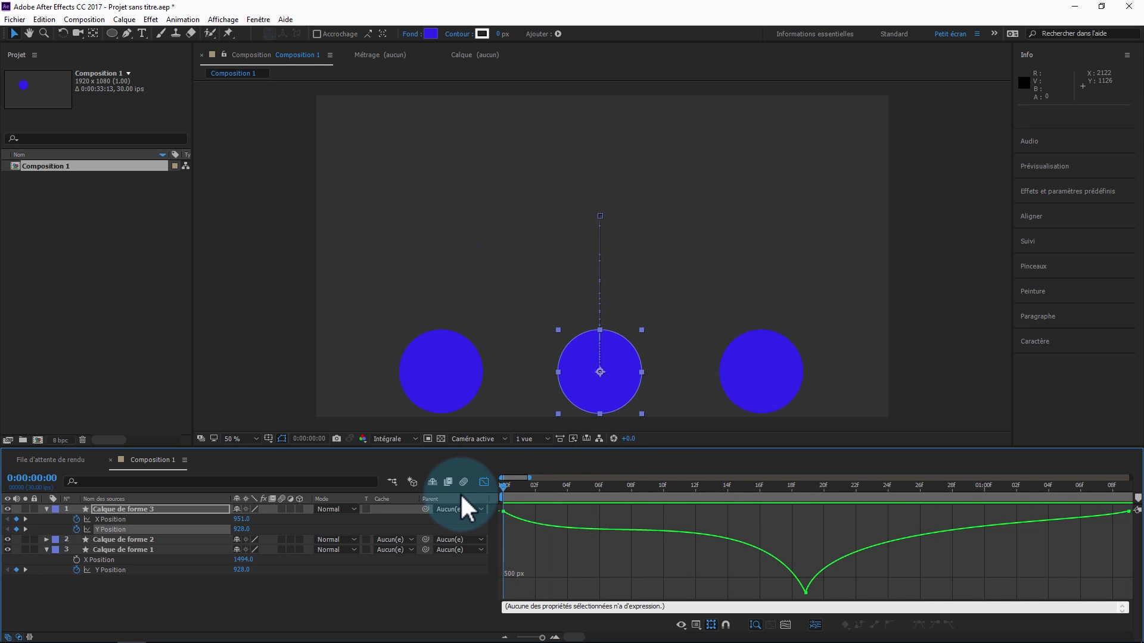
click(521, 488)
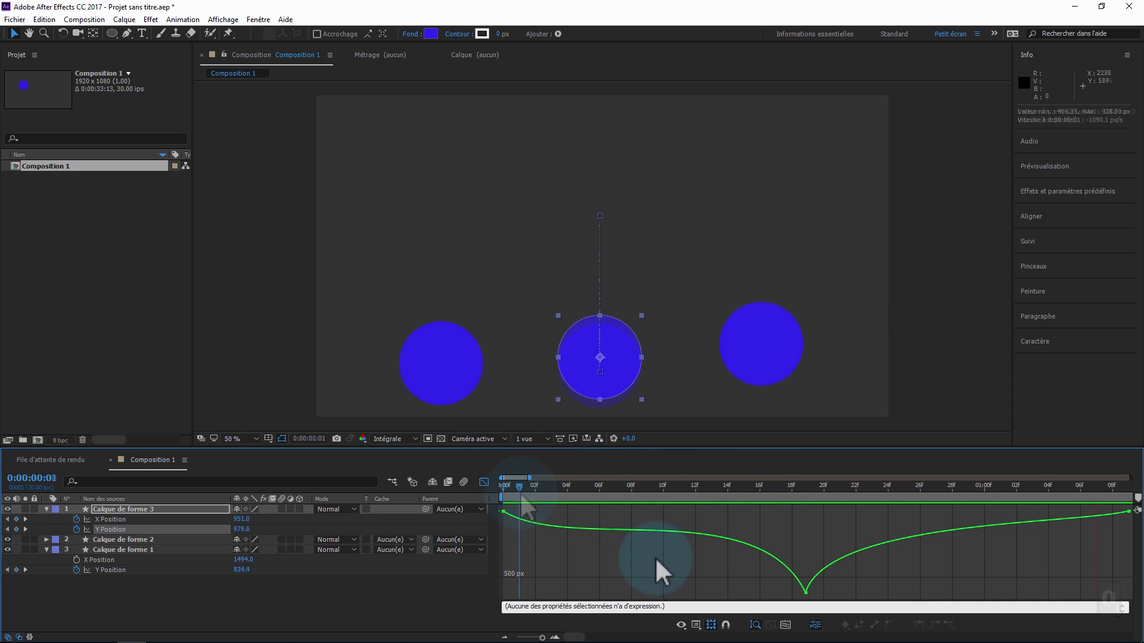
Select the curve segments and extend the first keyframe's outgoing handle to about frame 7 and the middle keyframe's outgoing handle to about frame 22.
click(650, 530)
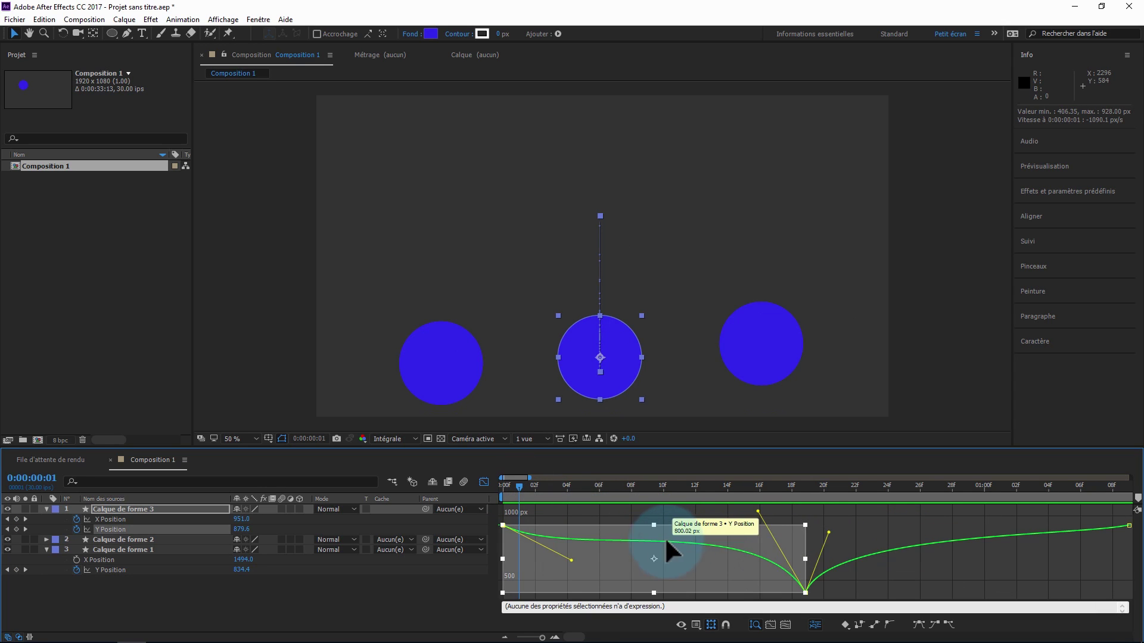
shift+click(902, 549)
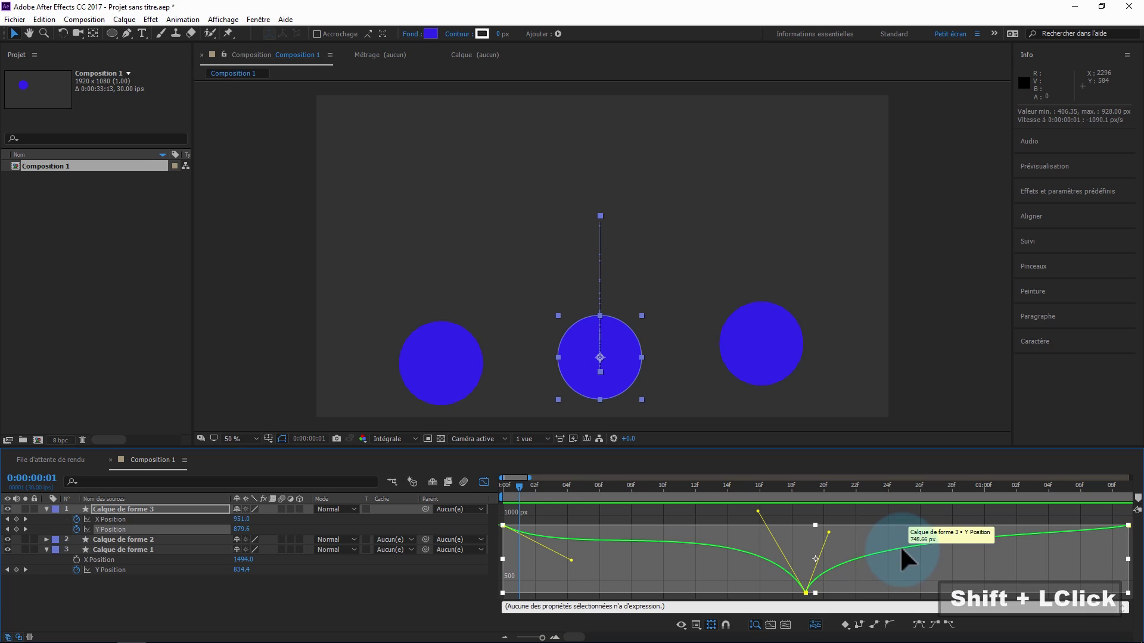
click(620, 513)
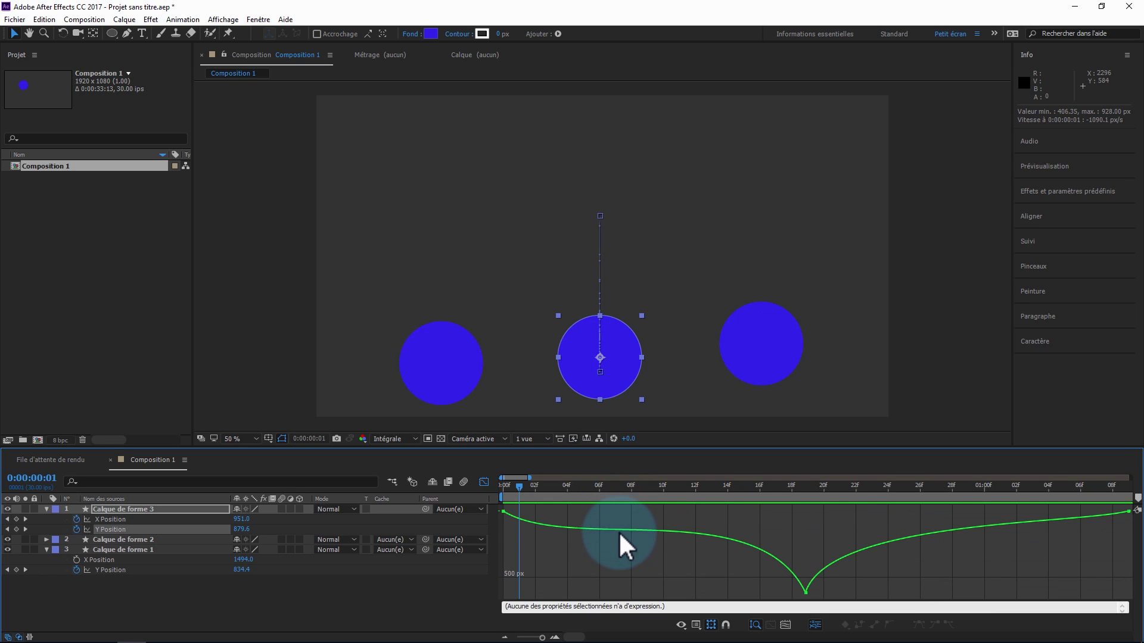
click(620, 530)
drag(573, 562, 621, 567)
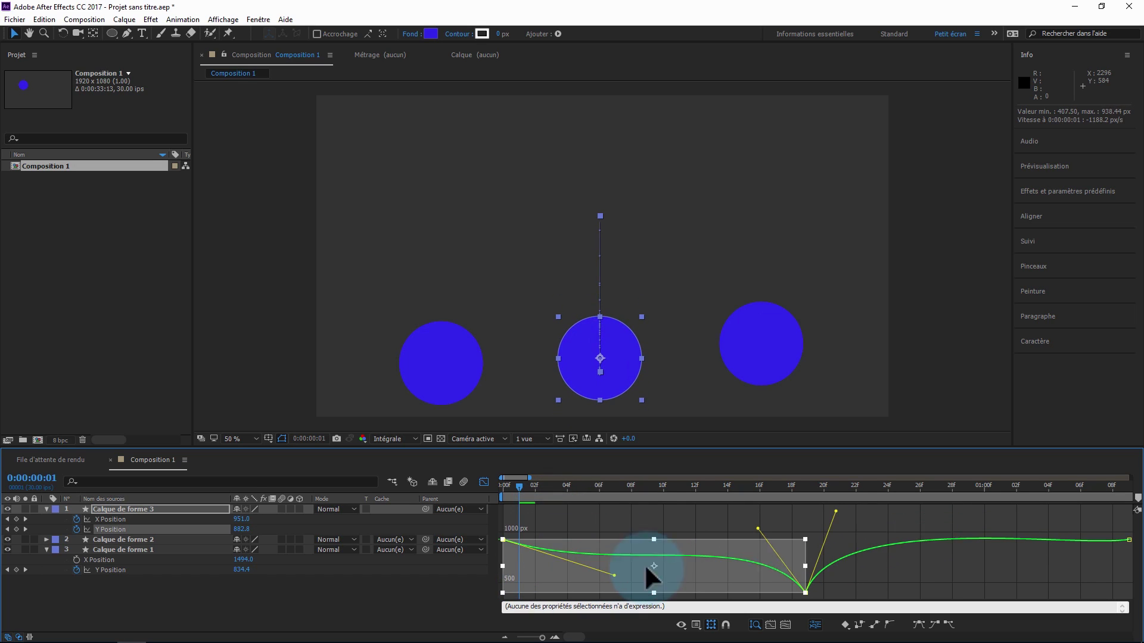
click(958, 540)
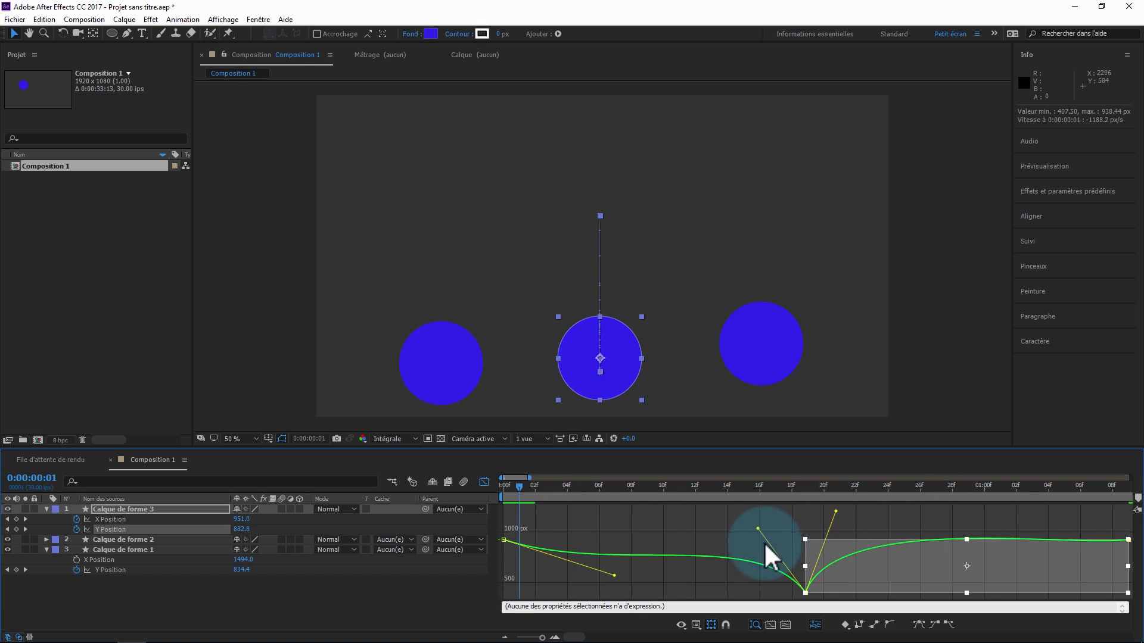
shift+click(733, 569)
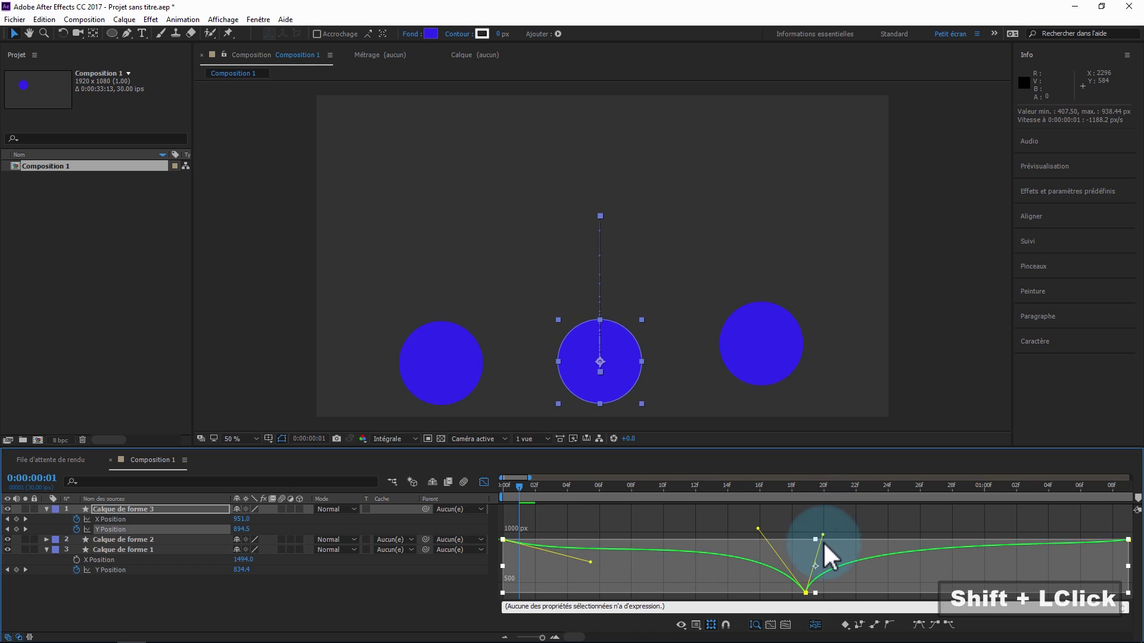
drag(838, 509, 862, 511)
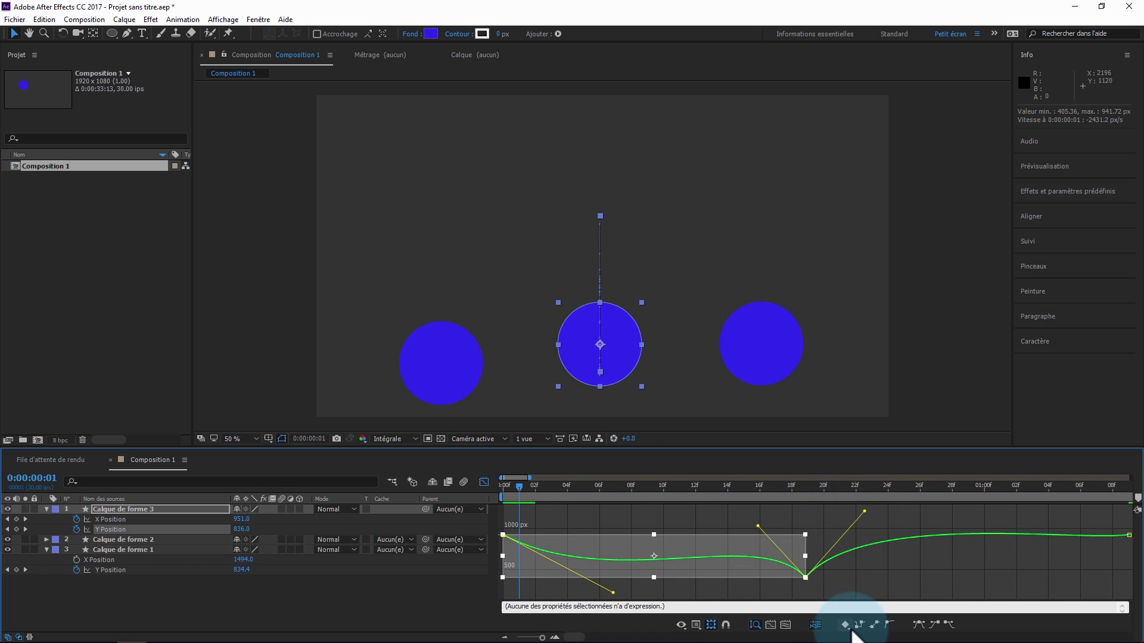
Convert the selected Y Position keyframes to Hold, to Linear and finally to Auto Bezier interpolation.
click(859, 625)
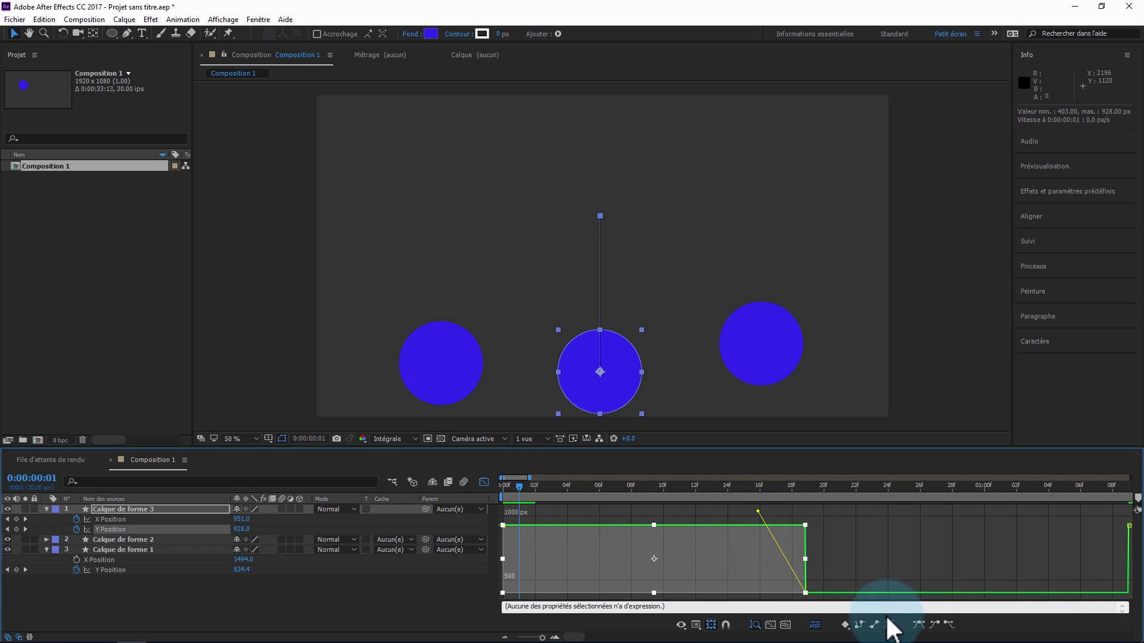
click(879, 623)
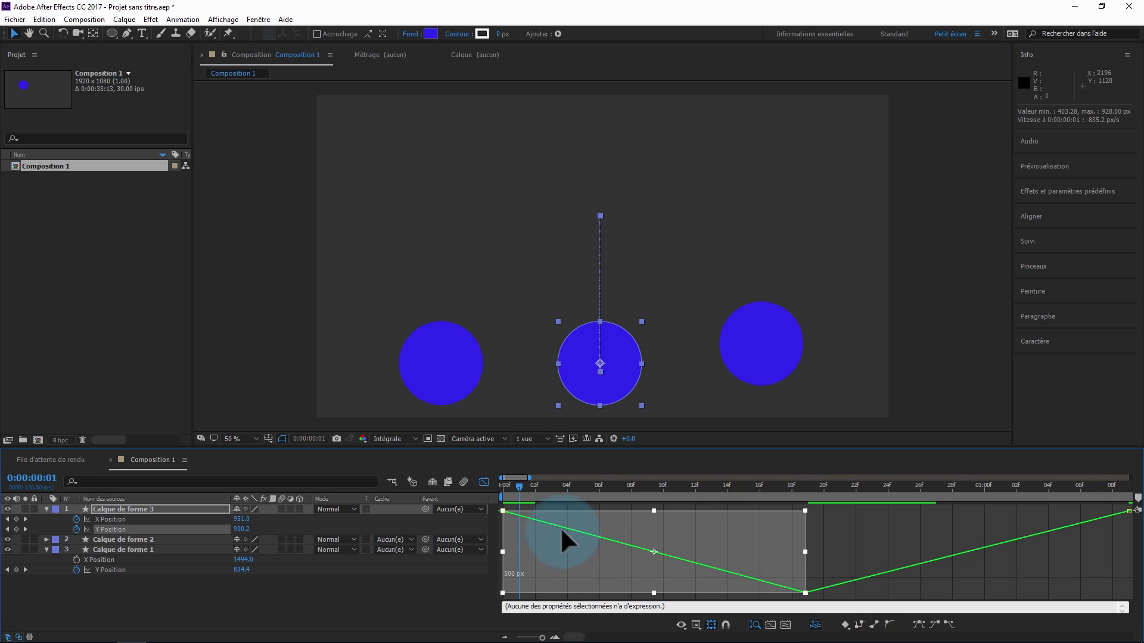
click(890, 627)
click(638, 550)
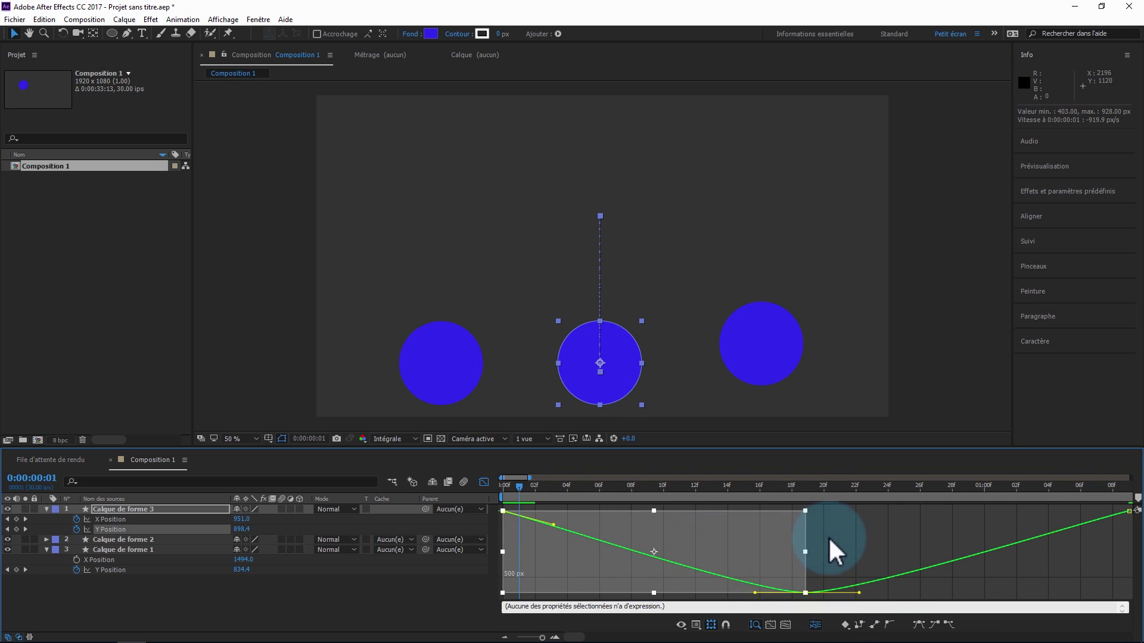
Add a Y Position keyframe at 0:00:00:09 and move it on the graph to about frame 8 and 500 px.
click(645, 492)
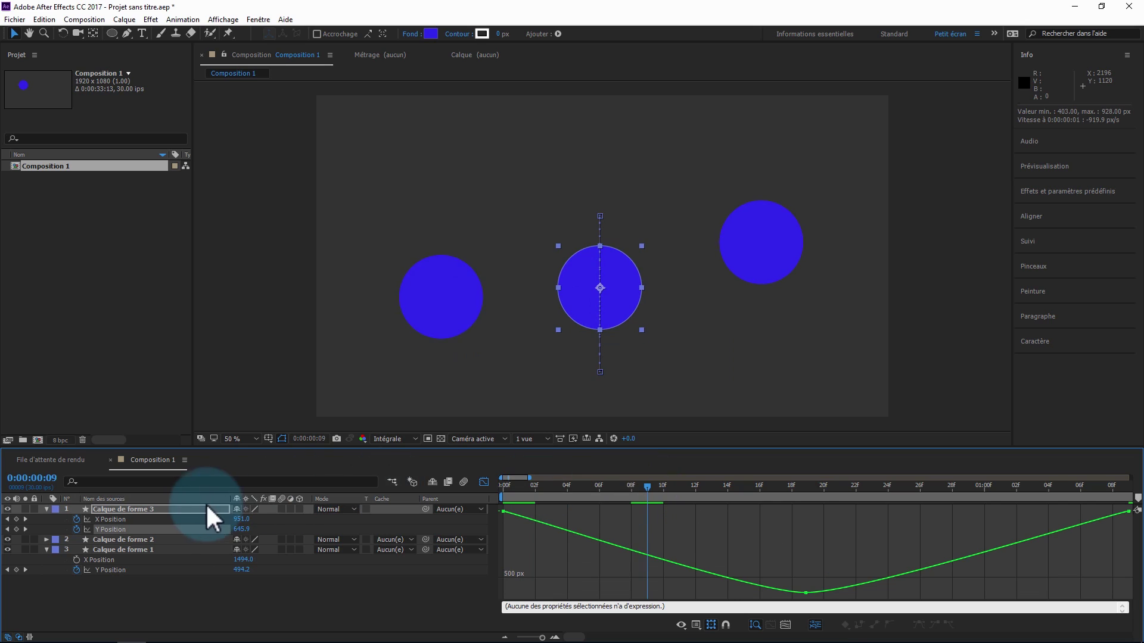
click(17, 529)
drag(647, 555, 632, 573)
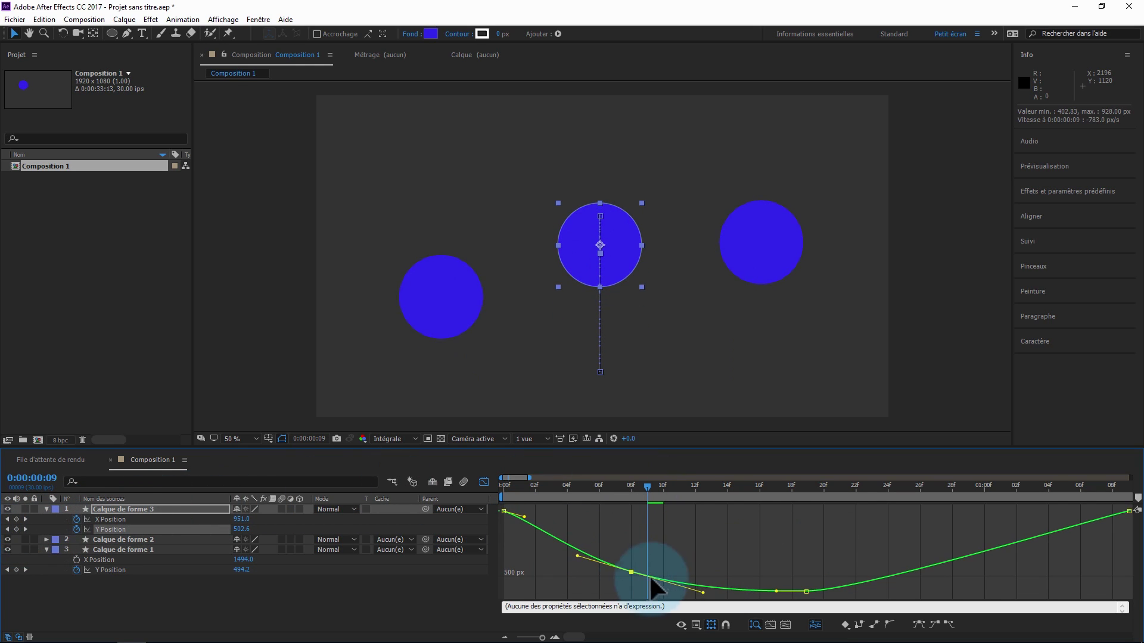
Steepen the handles of the Y Position keyframe at frame 8 and reset the keyframe to Auto Bezier interpolation.
drag(701, 593, 636, 543)
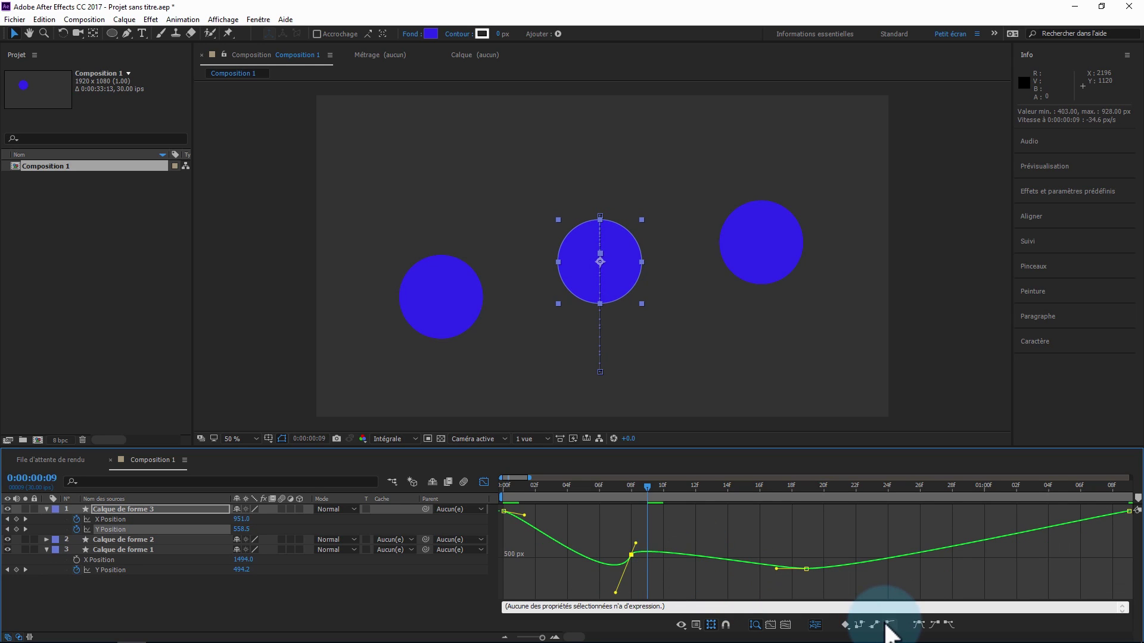
click(889, 624)
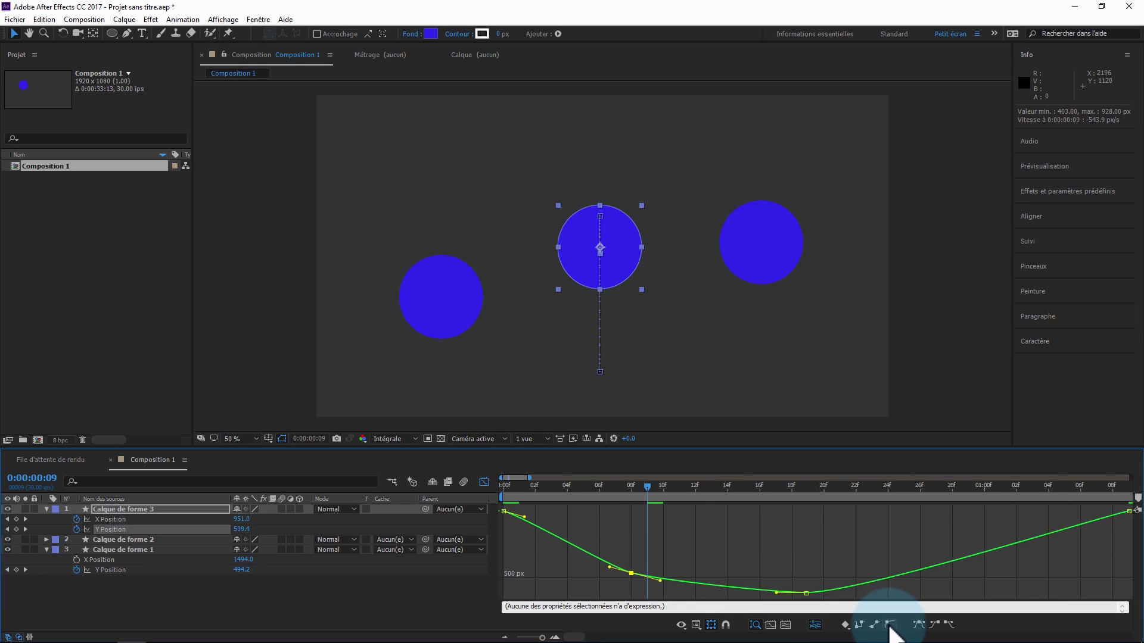
Delete all three circle layers from the composition.
click(124, 510)
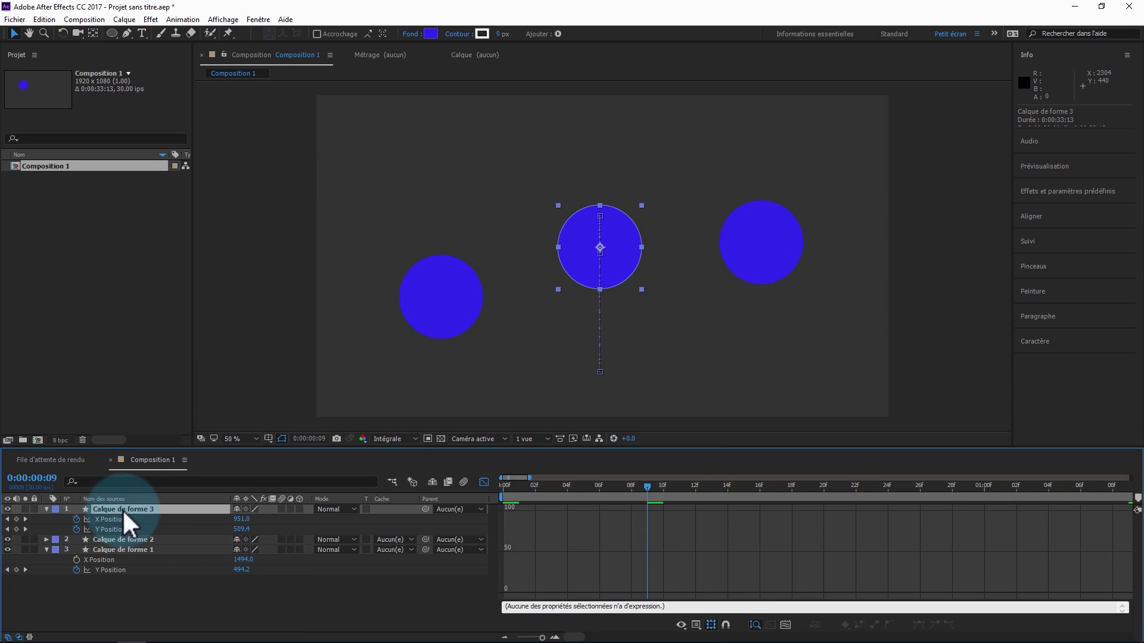
key(ctrl+a)
key(Delete)
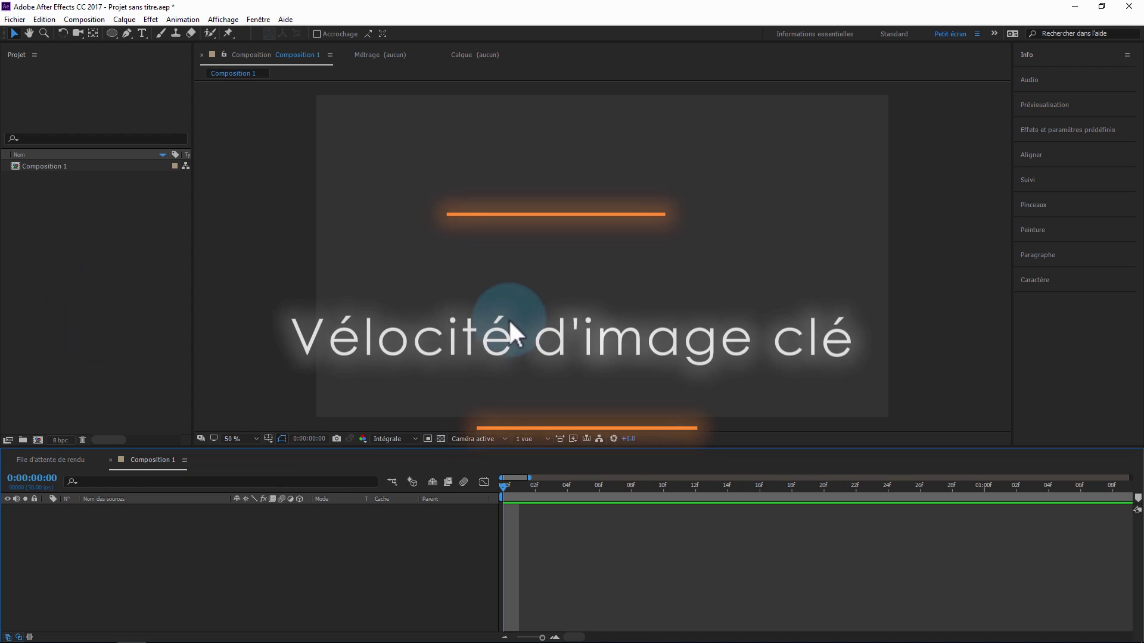
Create a text layer reading HEY and move it to the centre of the composition.
click(142, 32)
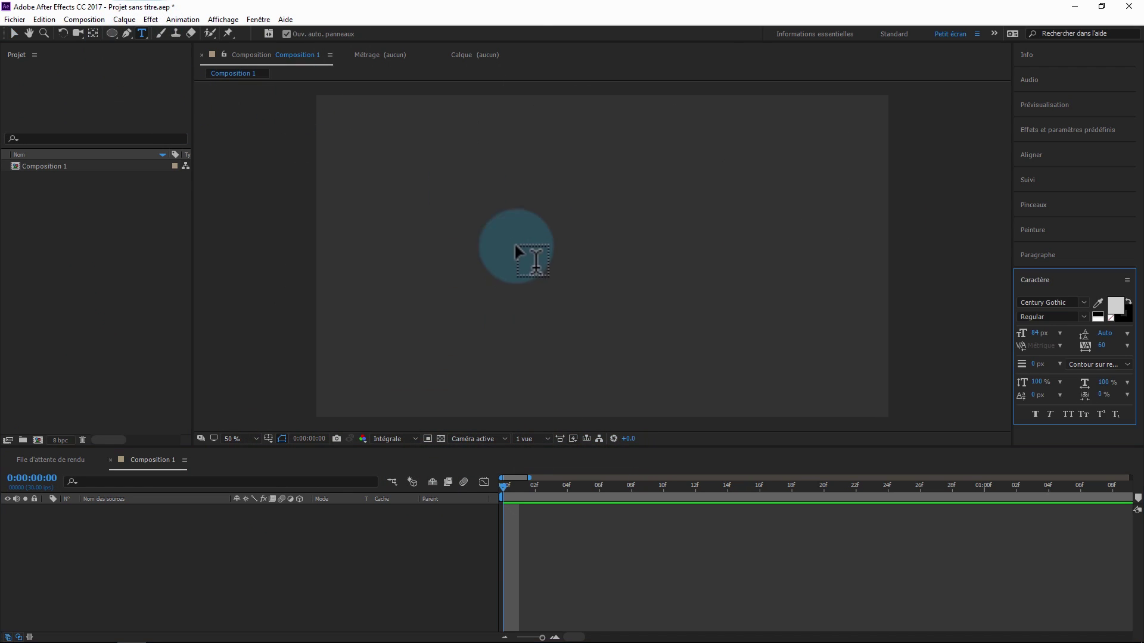
click(499, 238)
click(1040, 258)
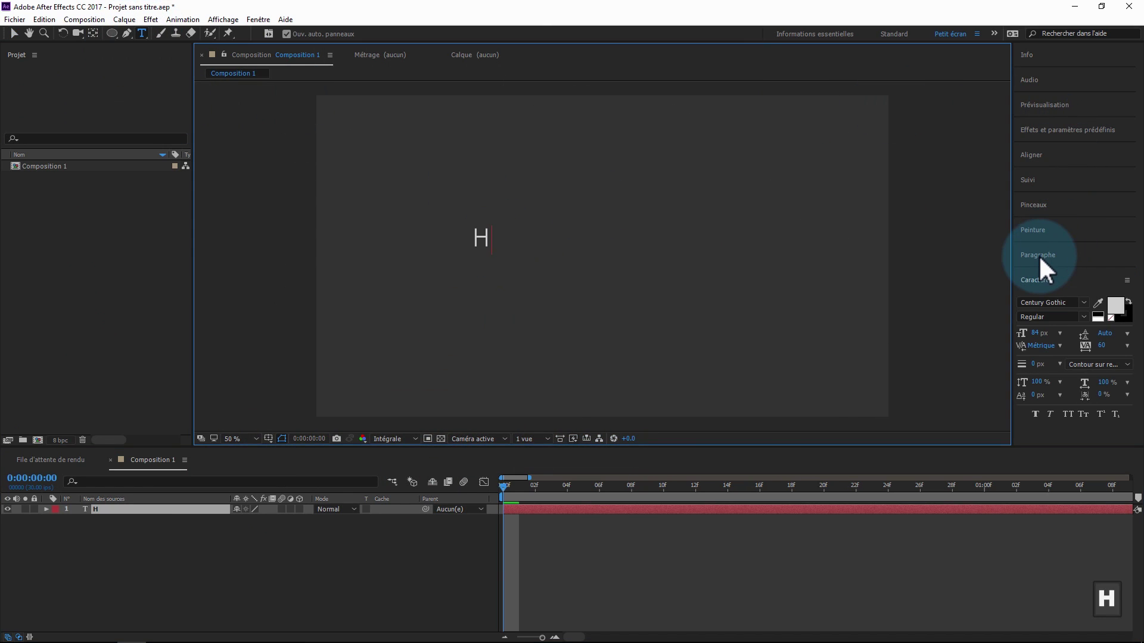
click(132, 513)
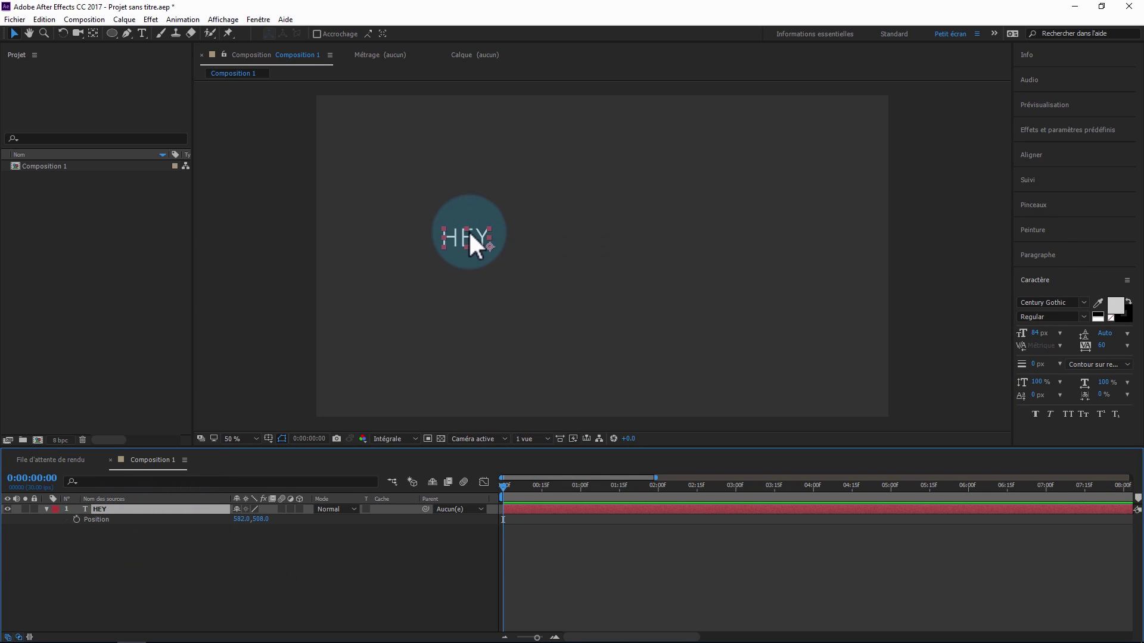
drag(468, 233, 599, 246)
Separate the HEY layer's Position dimensions and create an X Position keyframe of 672 at 0:00:00:00.
click(174, 510)
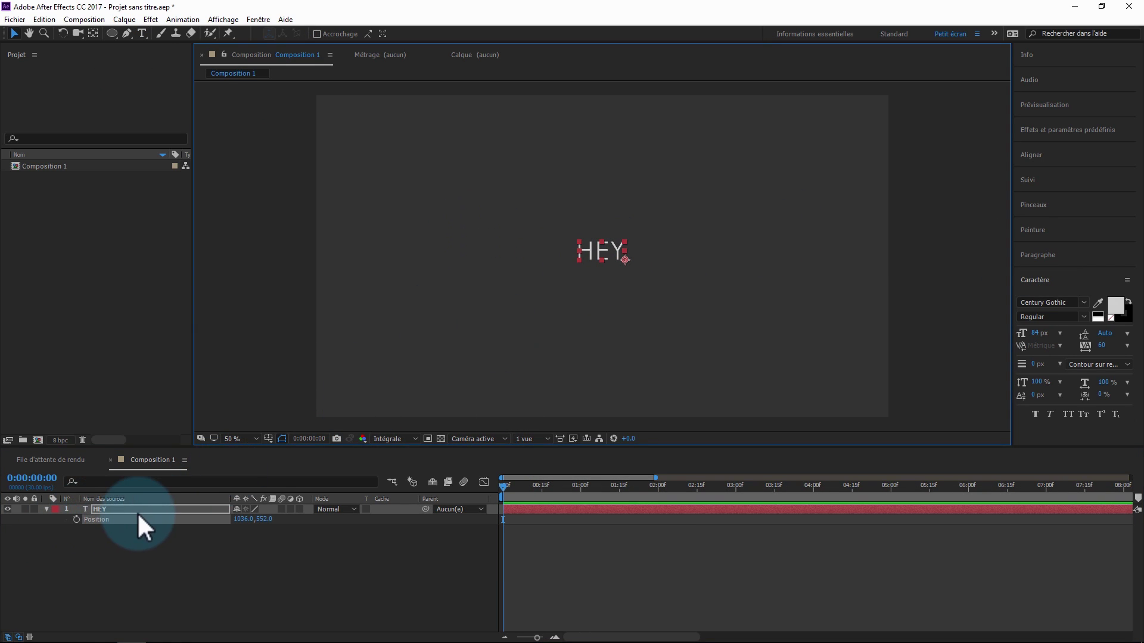
right_click(123, 521)
click(178, 542)
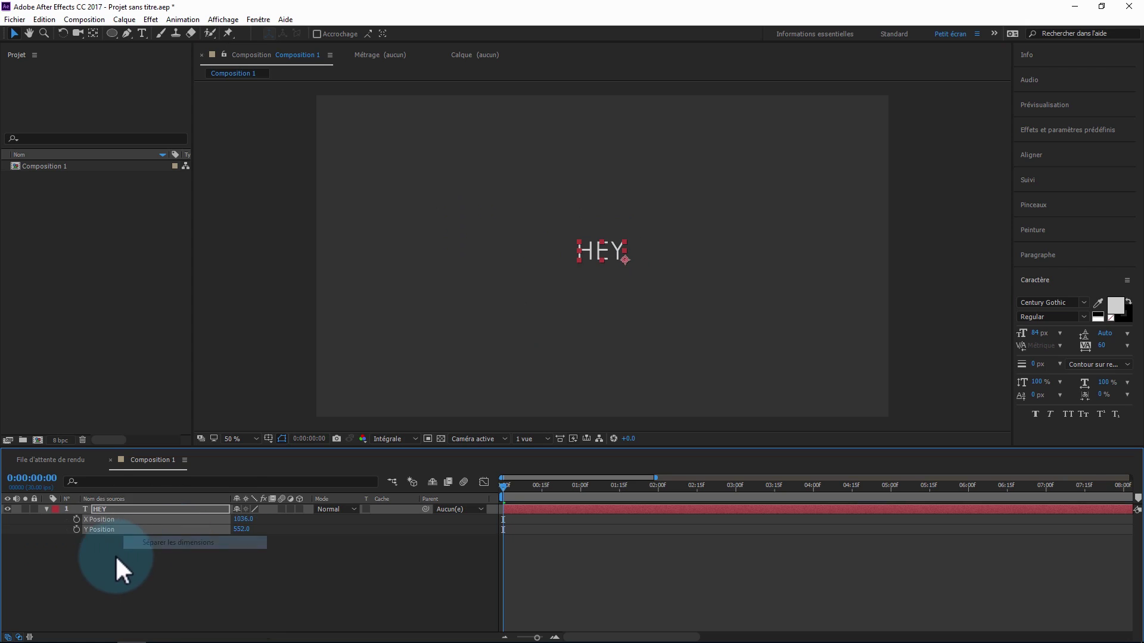
click(76, 519)
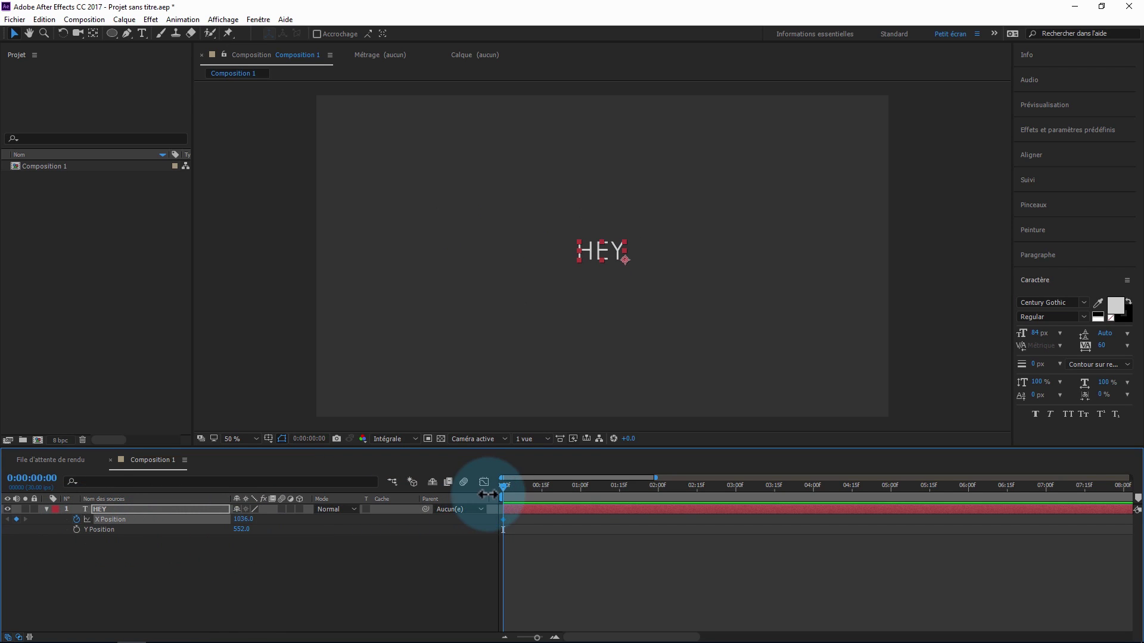
click(234, 519)
drag(233, 519, 208, 519)
Add an X Position keyframe of 1086 at 0:00:02:06 and scrub through the start of the movement.
drag(511, 486, 645, 487)
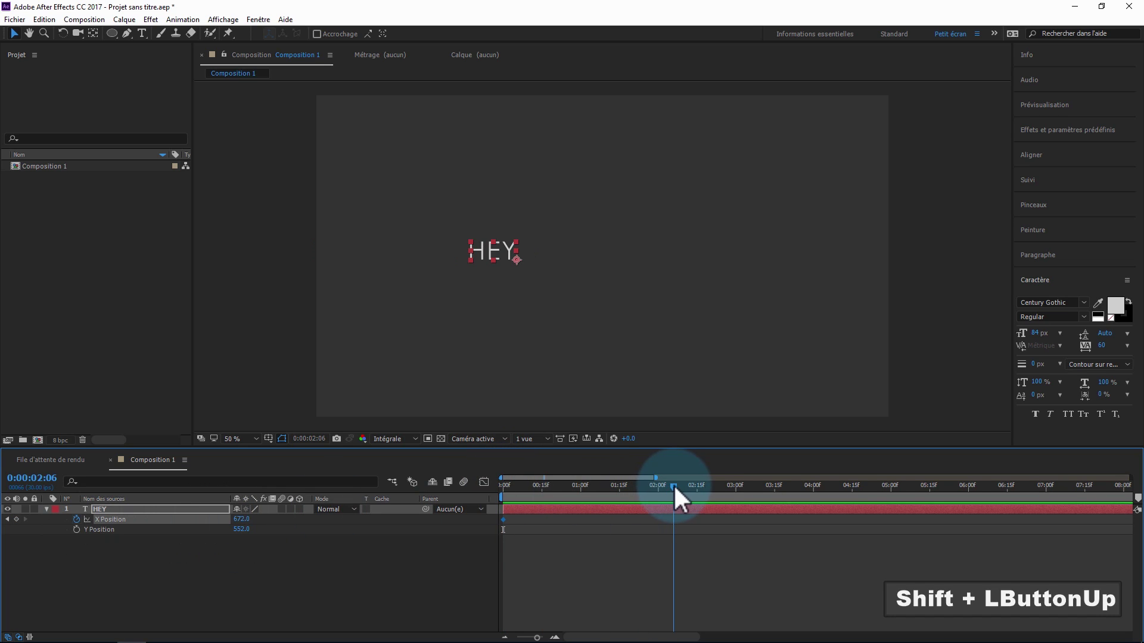
drag(241, 519, 477, 507)
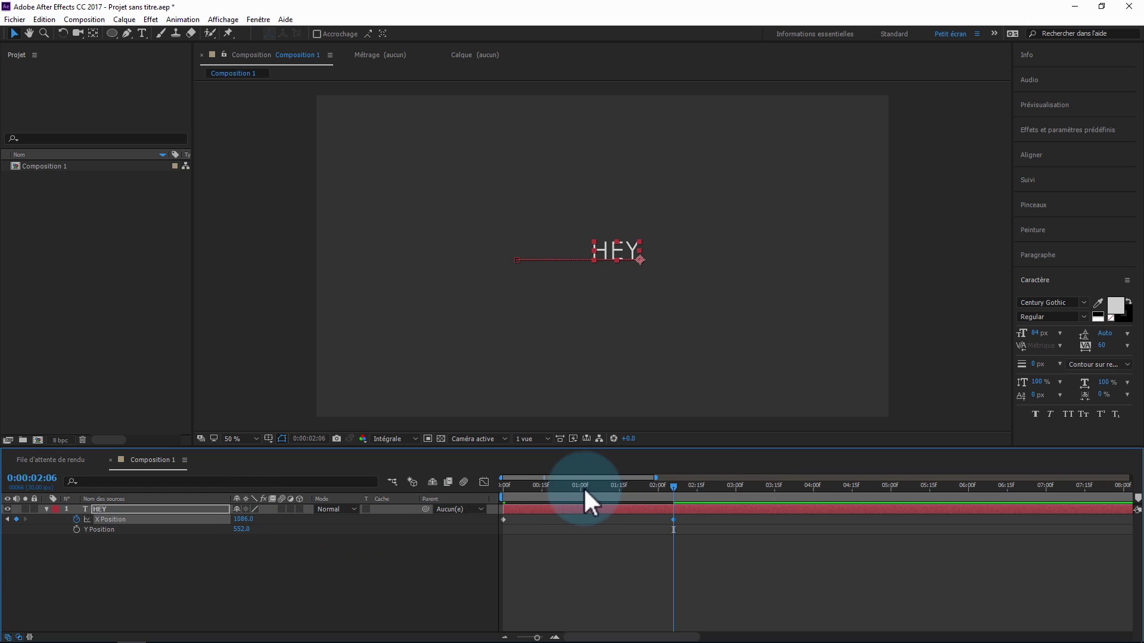
drag(503, 495, 545, 492)
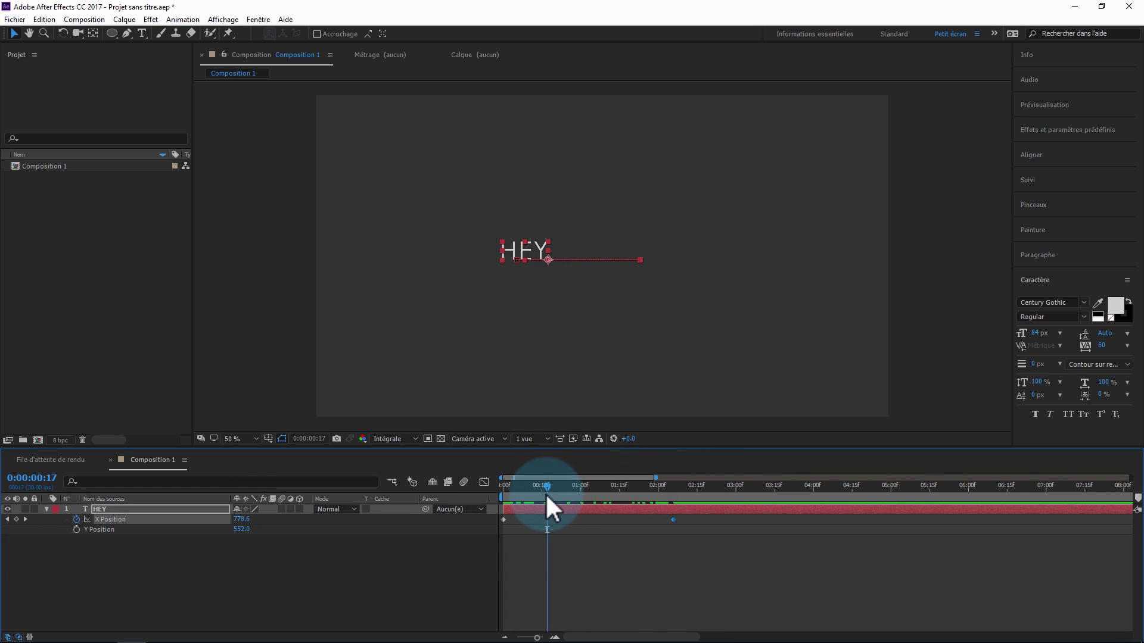
Open the keyframe velocity settings for the second X Position keyframe and set its incoming speed to 0 pixels/s.
alt+double_click(673, 518)
drag(392, 106, 518, 151)
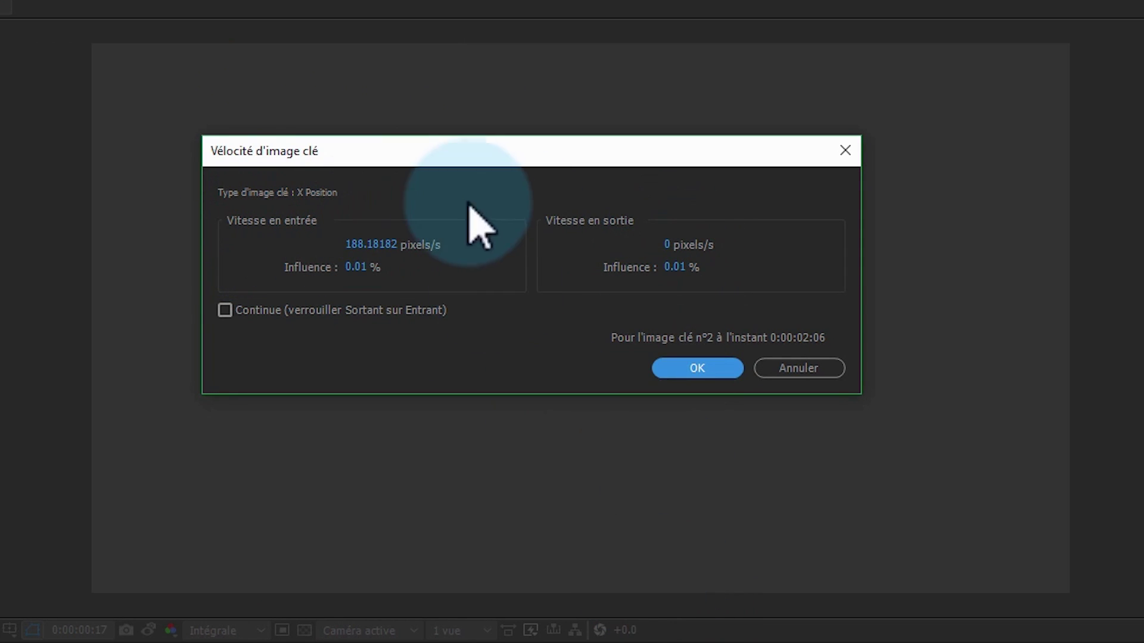
drag(436, 146, 450, 203)
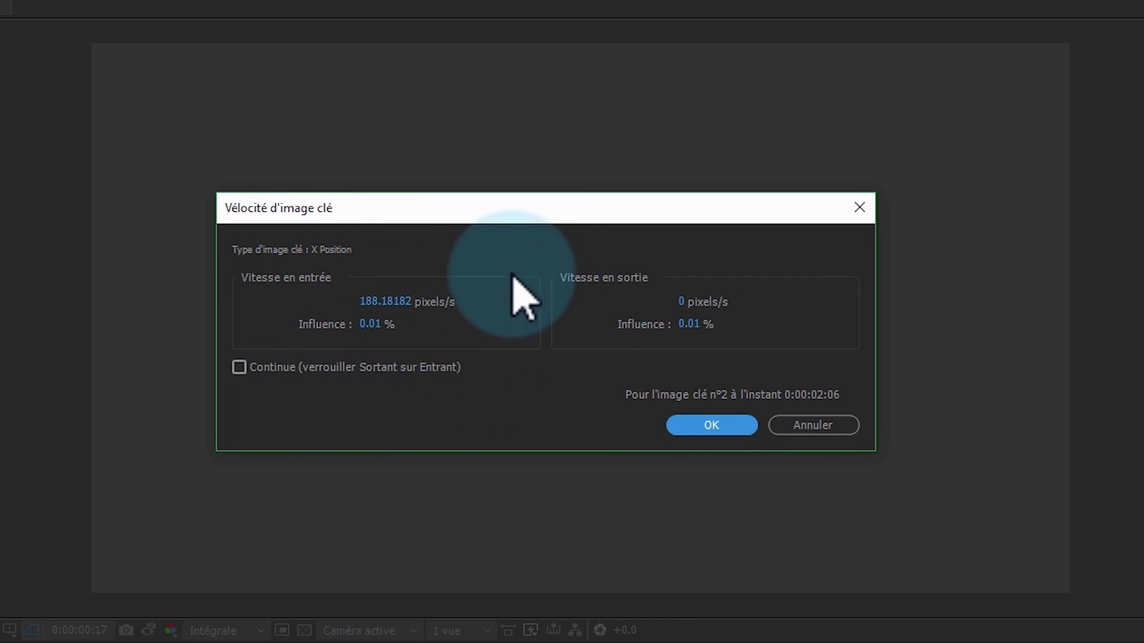
drag(510, 215, 526, 428)
click(401, 514)
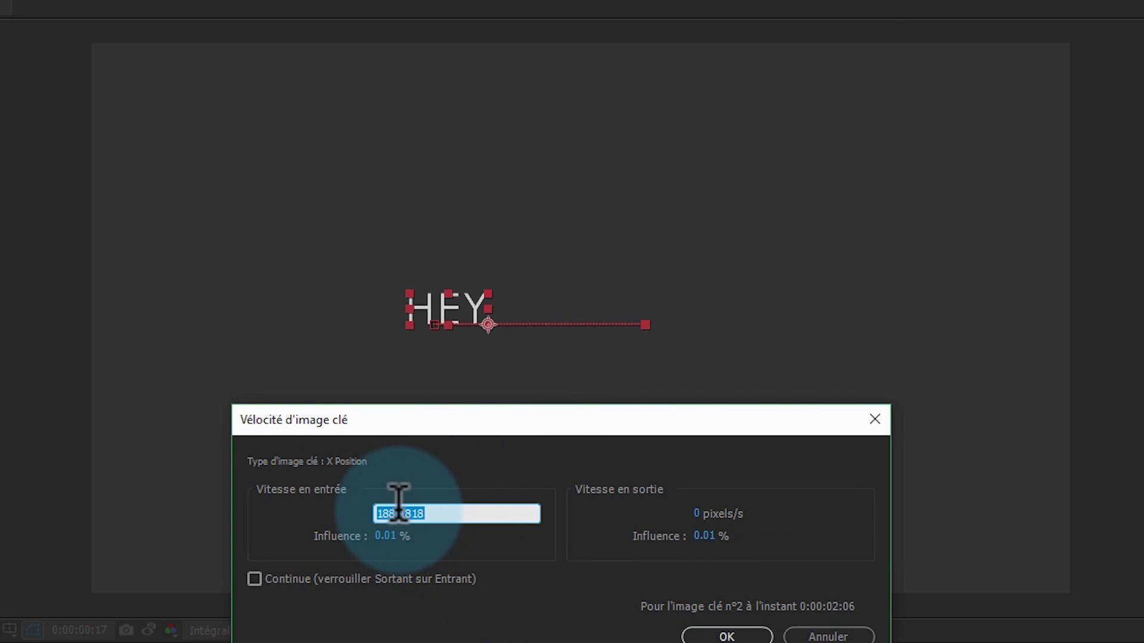
drag(424, 427, 404, 354)
drag(388, 439, 370, 441)
click(377, 440)
text(0)
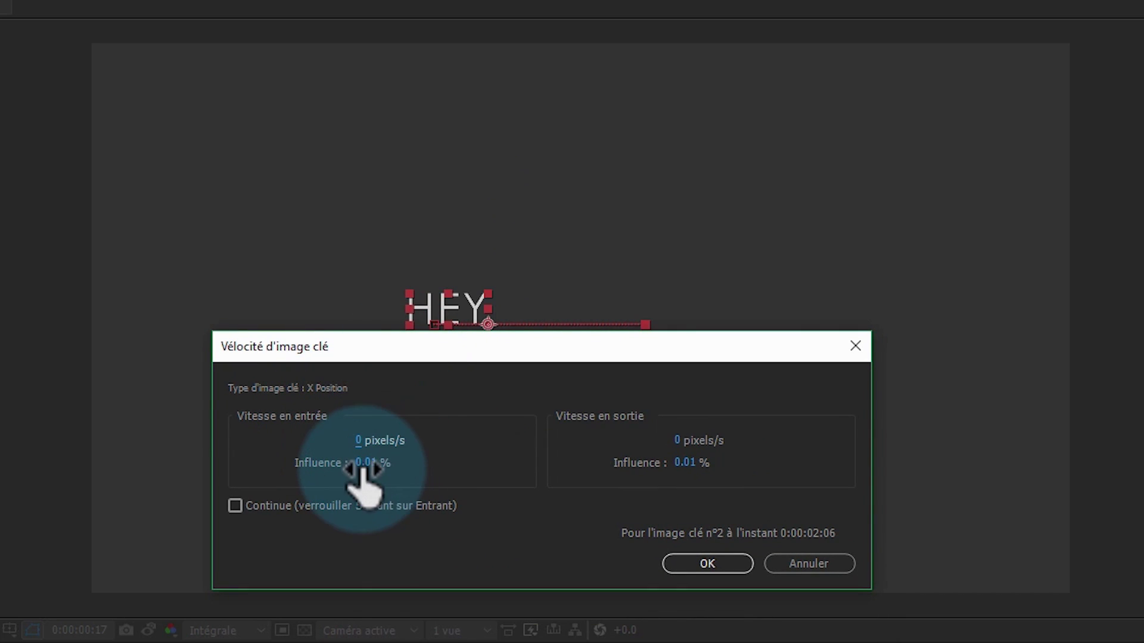
Try different incoming influence values, apply 0.01 %, and check the X Position curve in the graph editor.
click(365, 463)
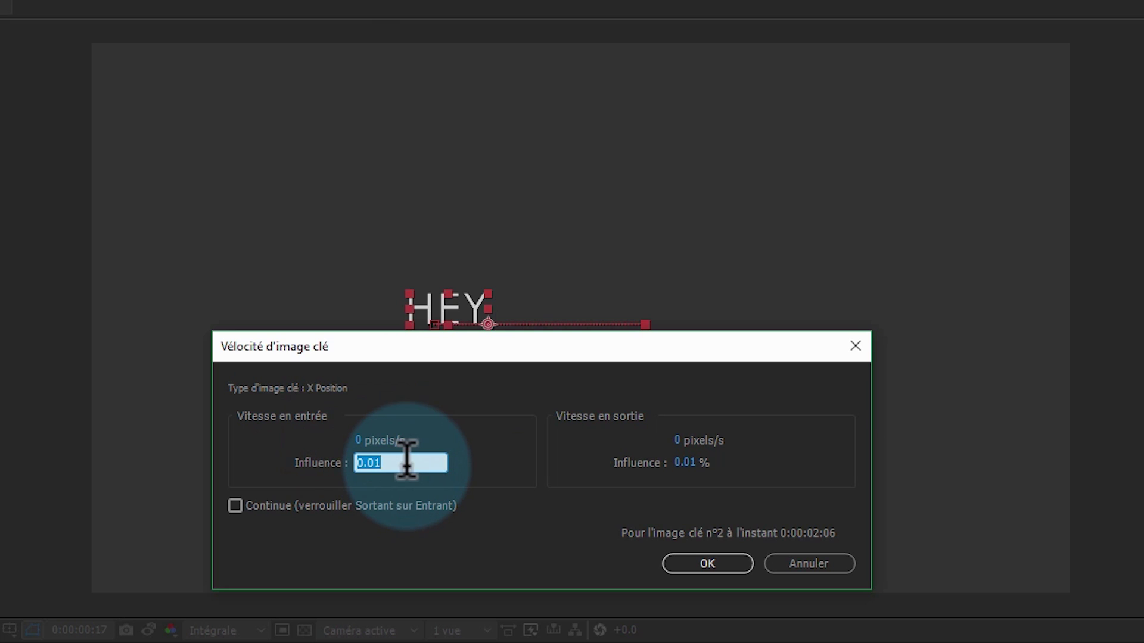
click(526, 411)
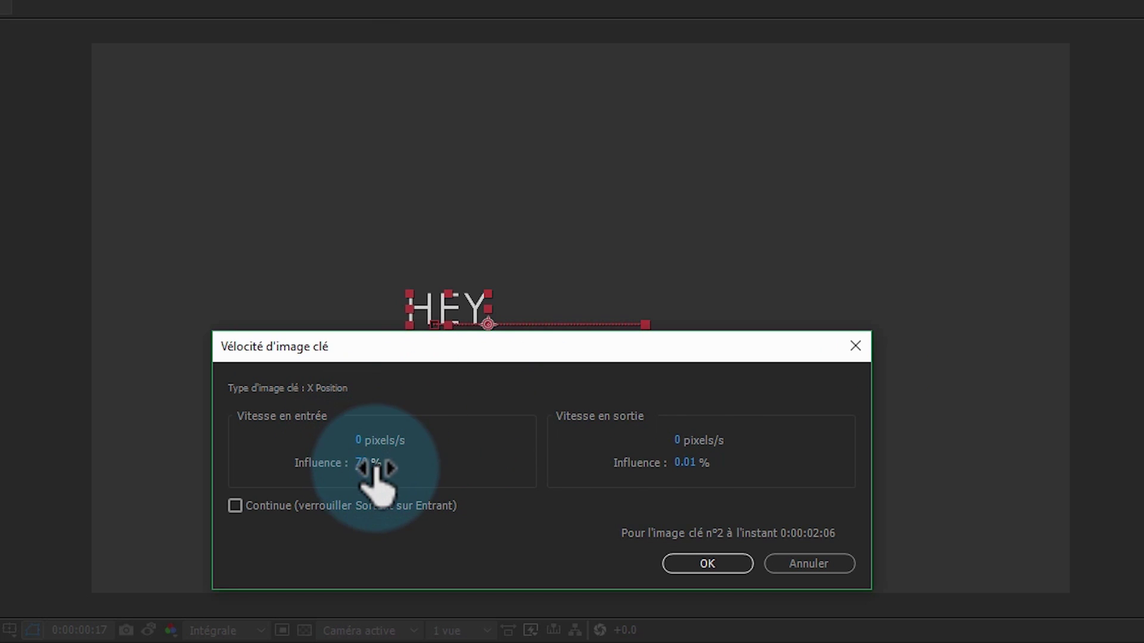
drag(363, 463, 263, 473)
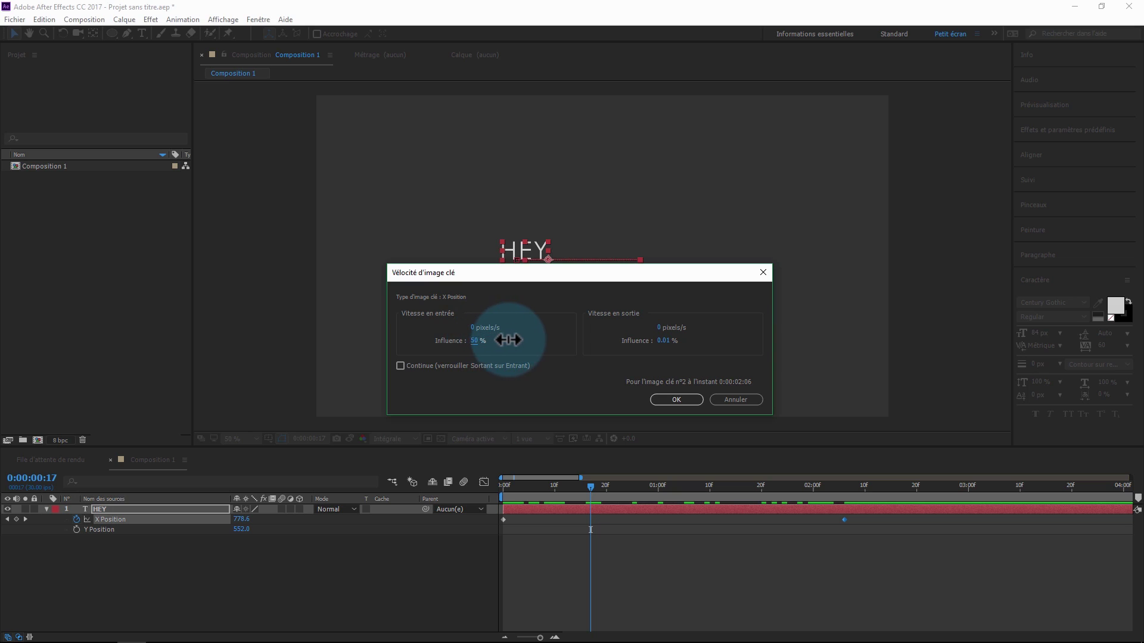
drag(533, 340, 441, 339)
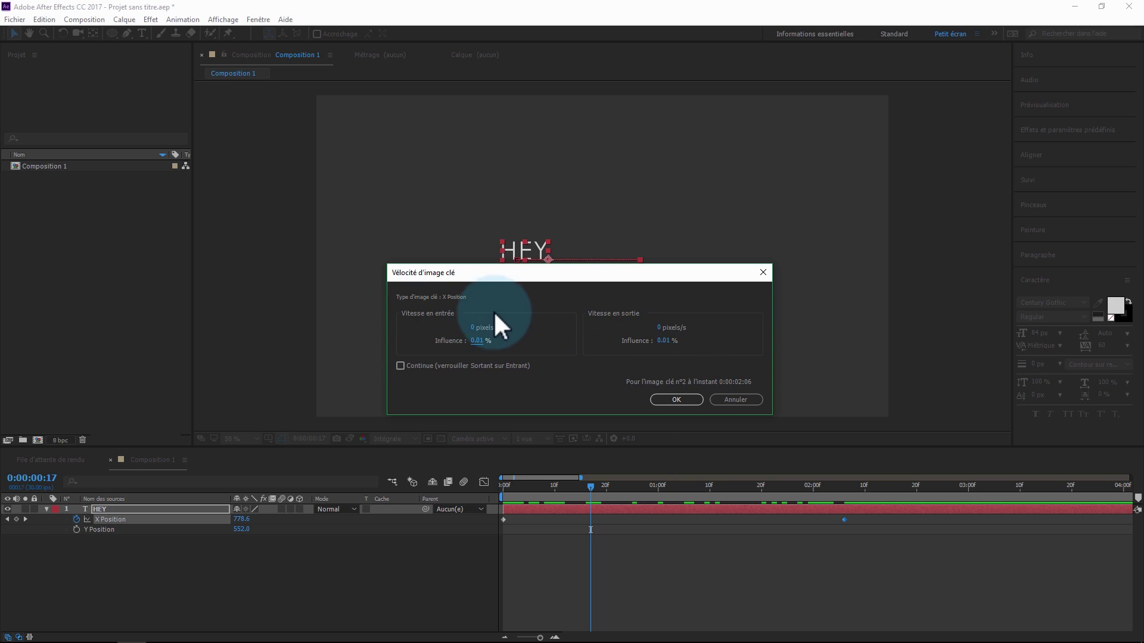
click(682, 400)
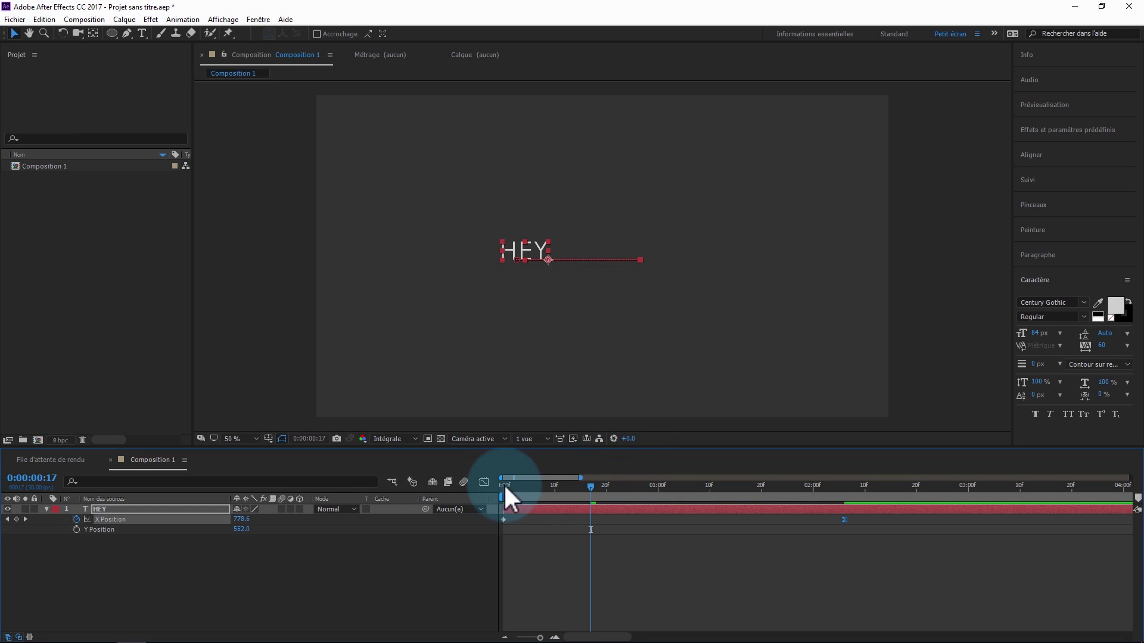
click(484, 482)
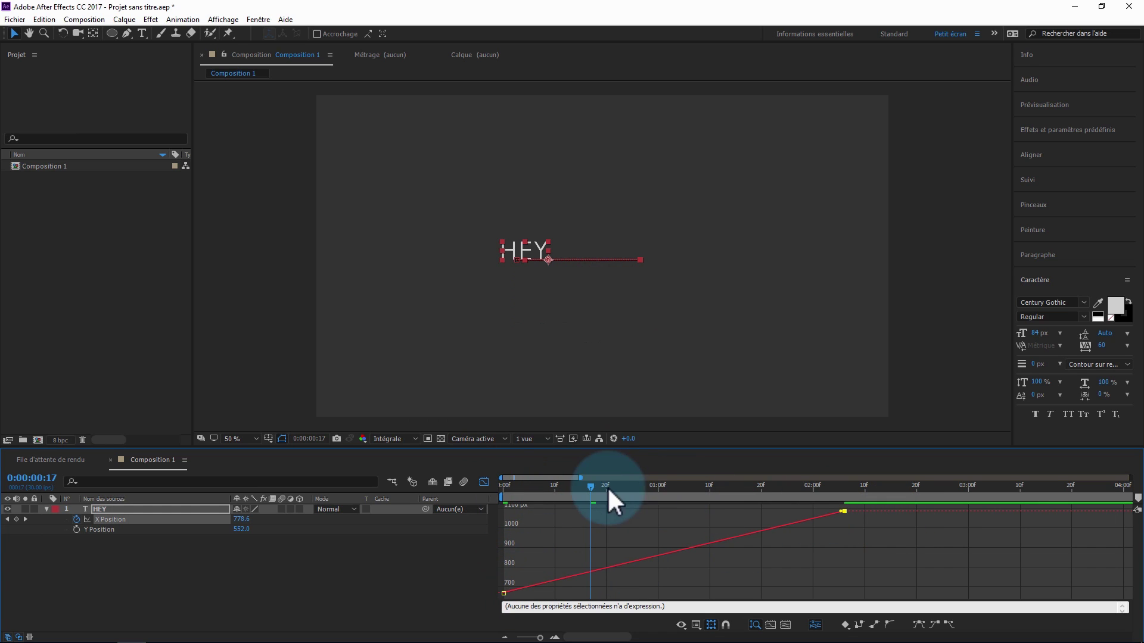
click(483, 483)
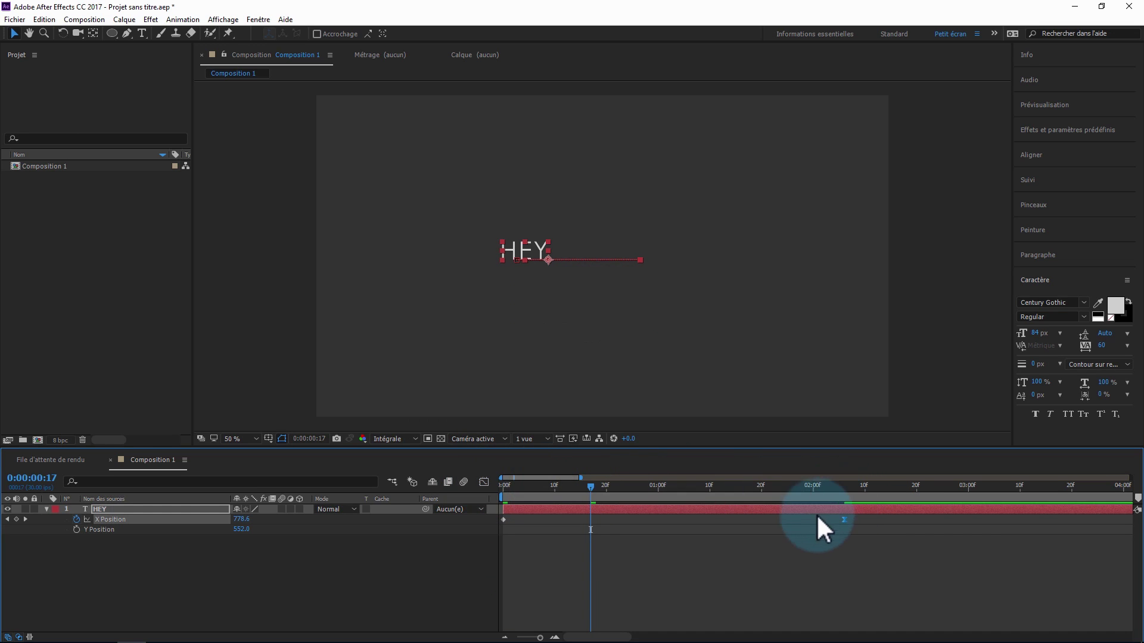
Set the second keyframe's incoming influence to 100 %, and shorten its handle in the graph editor to about frame 18.
alt+click(844, 519)
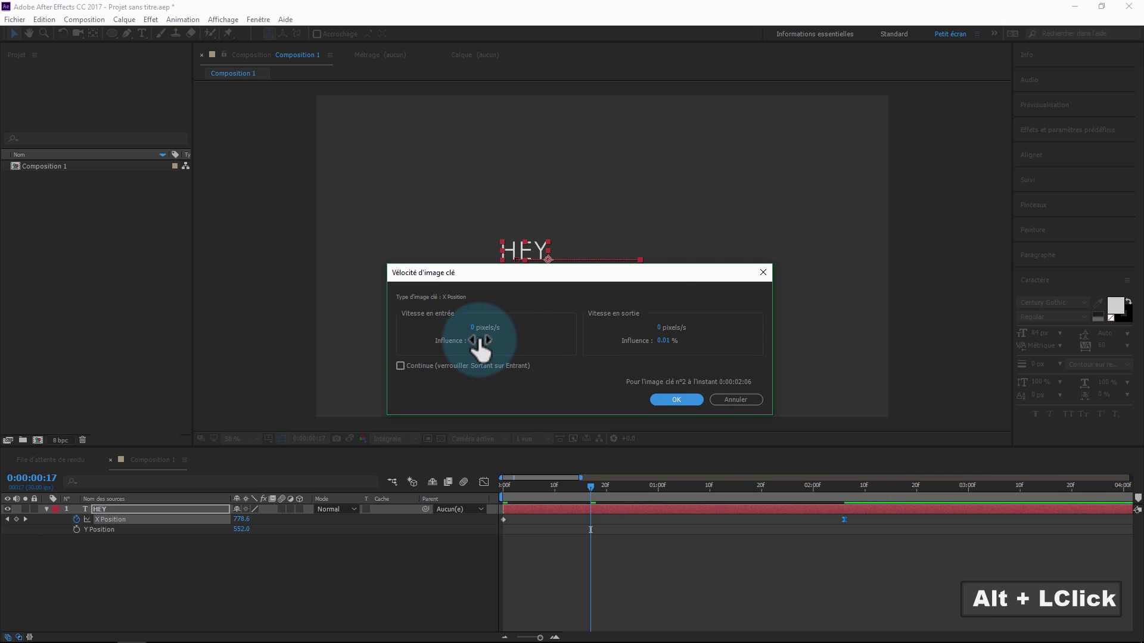
drag(476, 346, 546, 343)
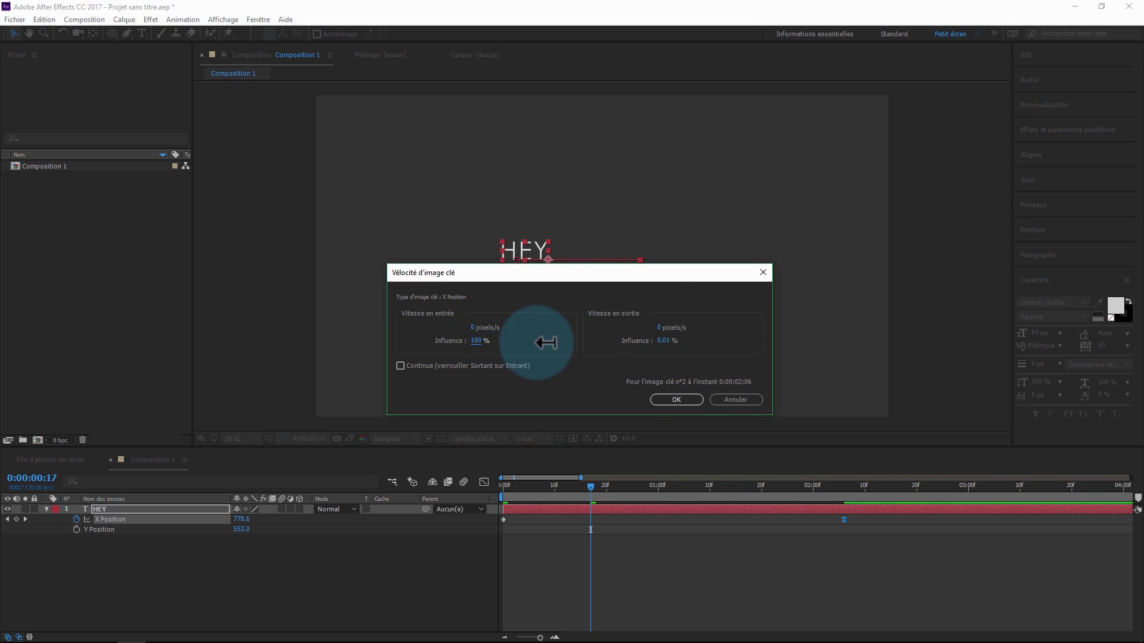
click(672, 400)
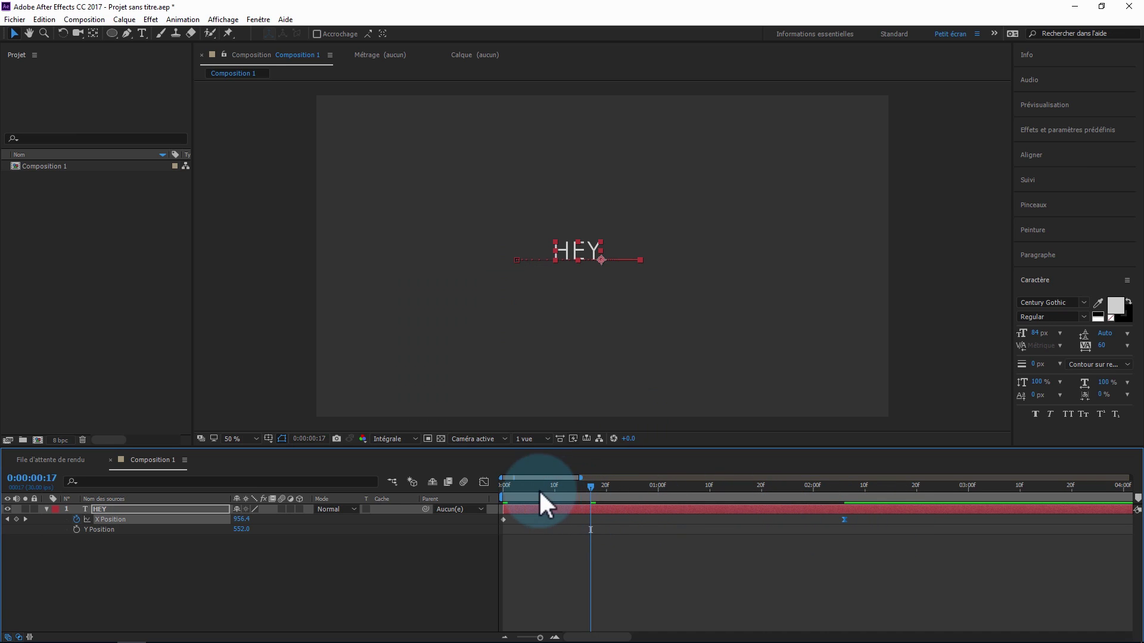
click(484, 483)
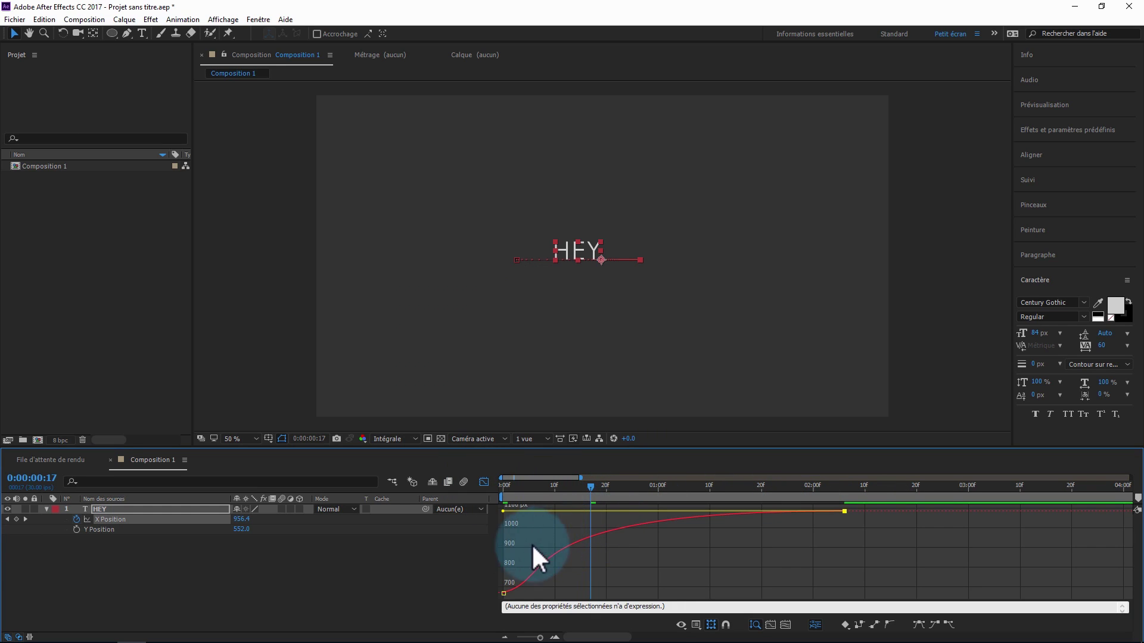
drag(507, 513, 597, 511)
click(484, 482)
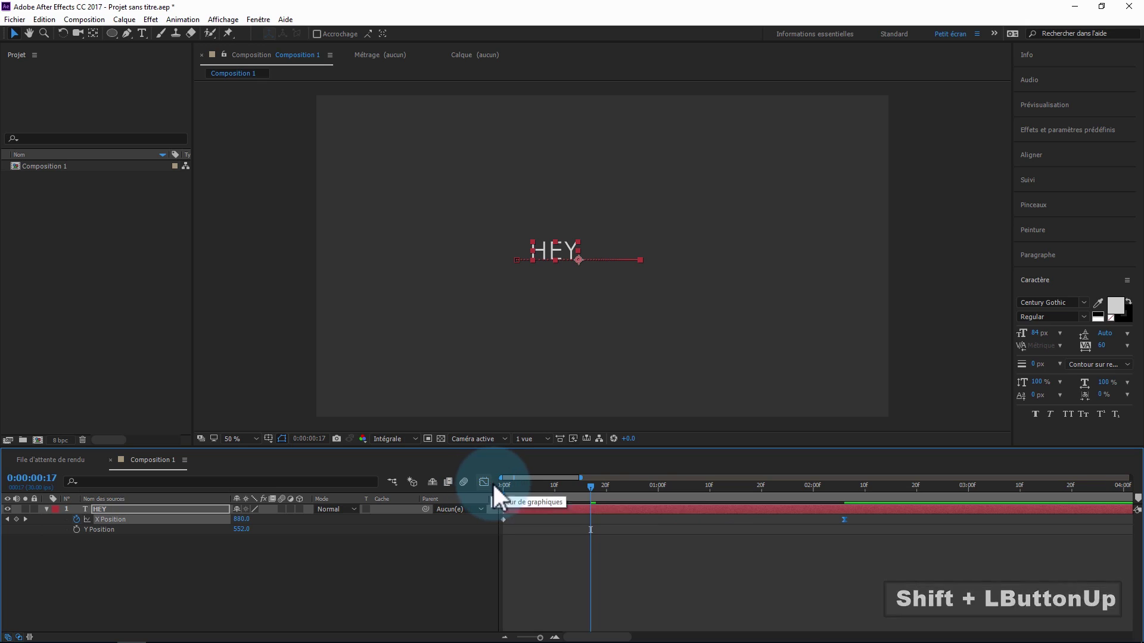
Set the second X Position keyframe's incoming influence to 70 % in its velocity settings.
alt+click(841, 521)
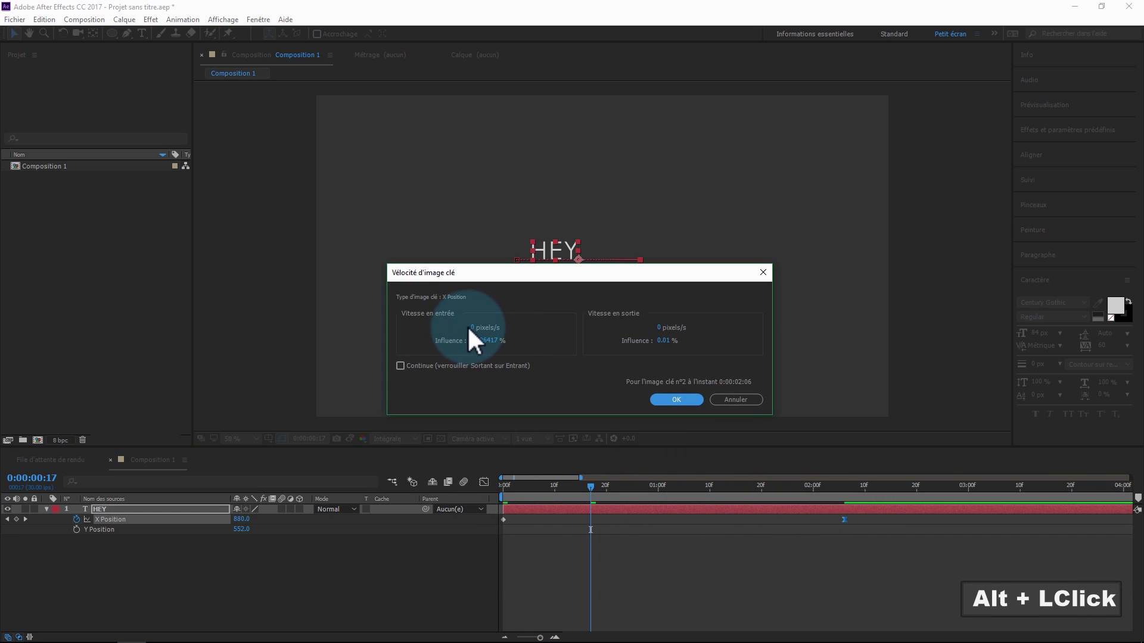
click(477, 341)
text(70)
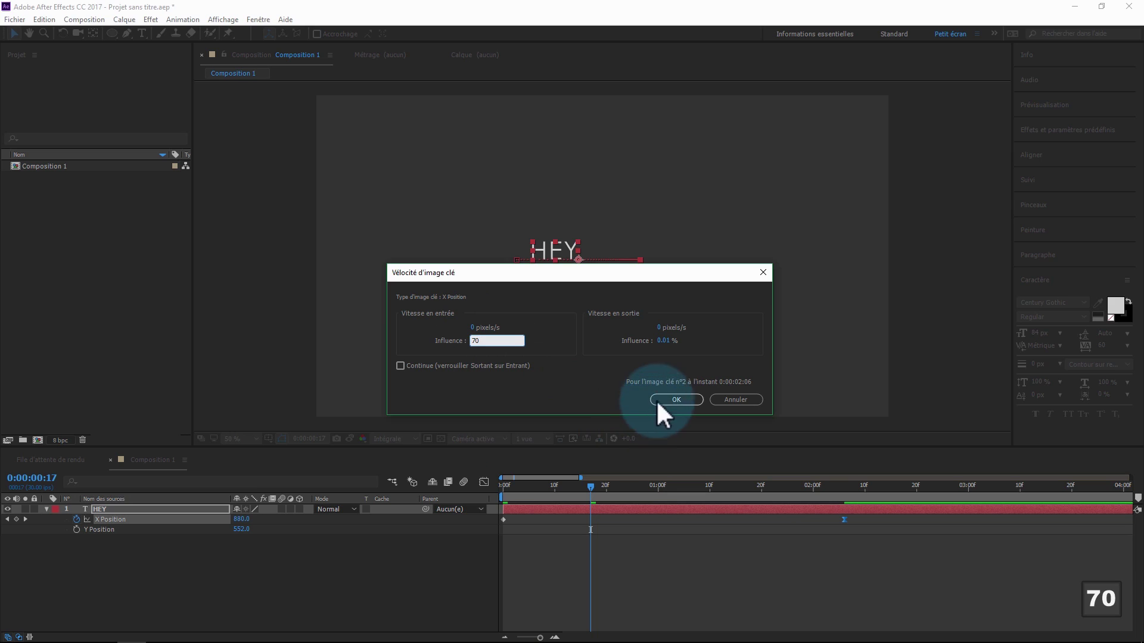
click(676, 400)
Set the first X Position keyframe's outgoing speed to 0 pixels/s and its outgoing influence to 30 %.
alt+click(503, 519)
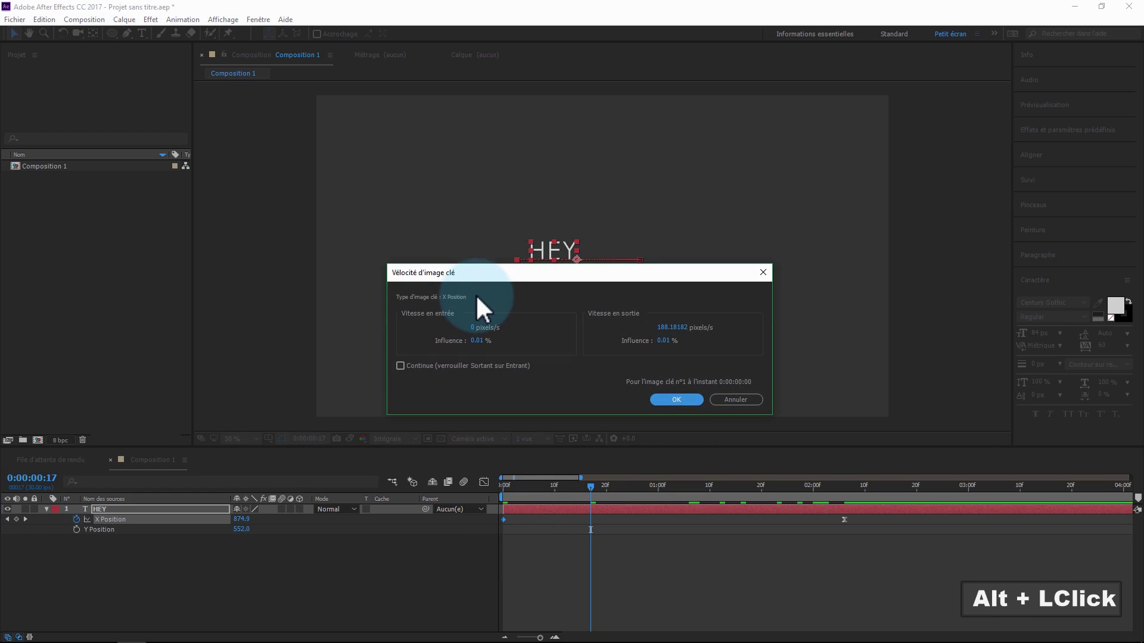
drag(659, 327, 670, 333)
text(0)
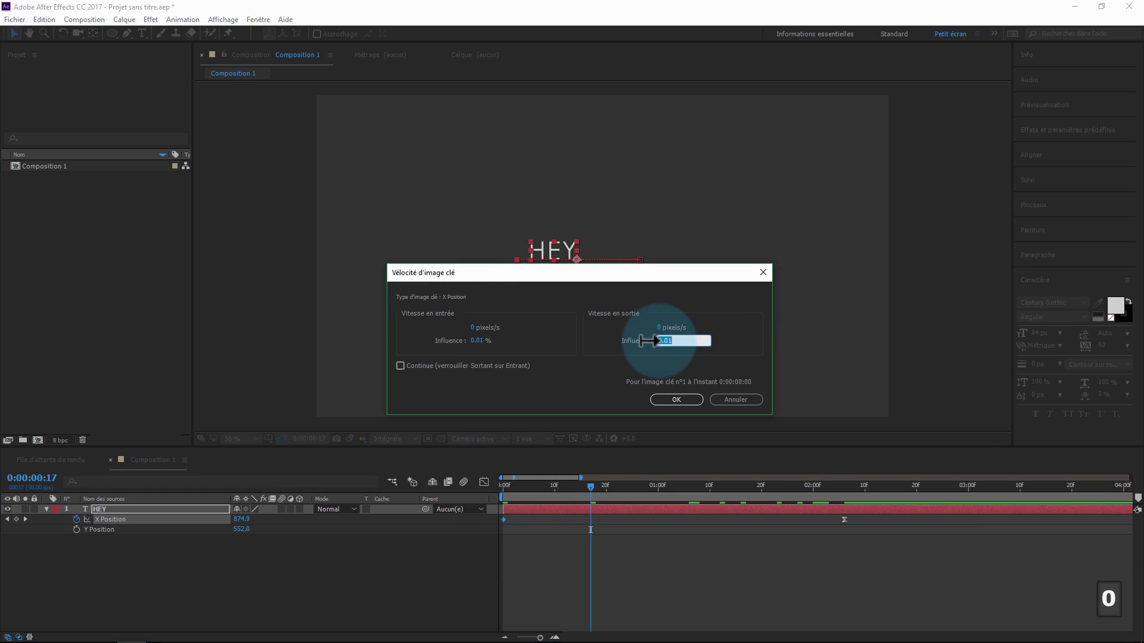
text(30)
click(674, 400)
Preview the HEY animation, move the second X Position keyframe to about frame 15, and preview the faster movement.
key(0)
click(539, 487)
drag(740, 520, 580, 526)
key(KP_0)
key(KP_0)
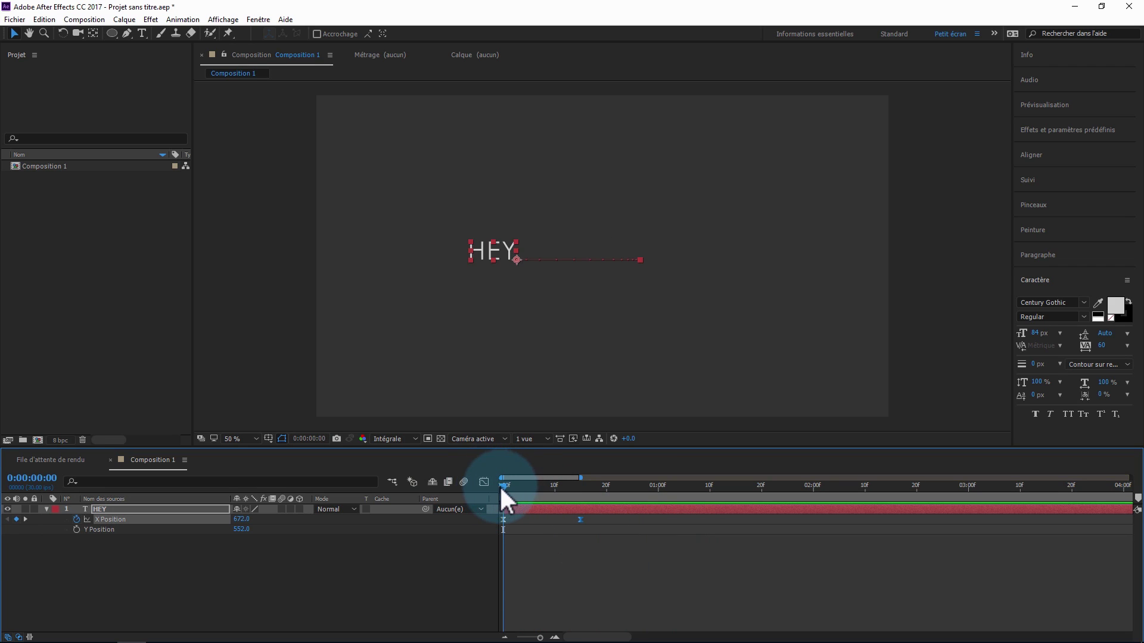
key(KP_0)
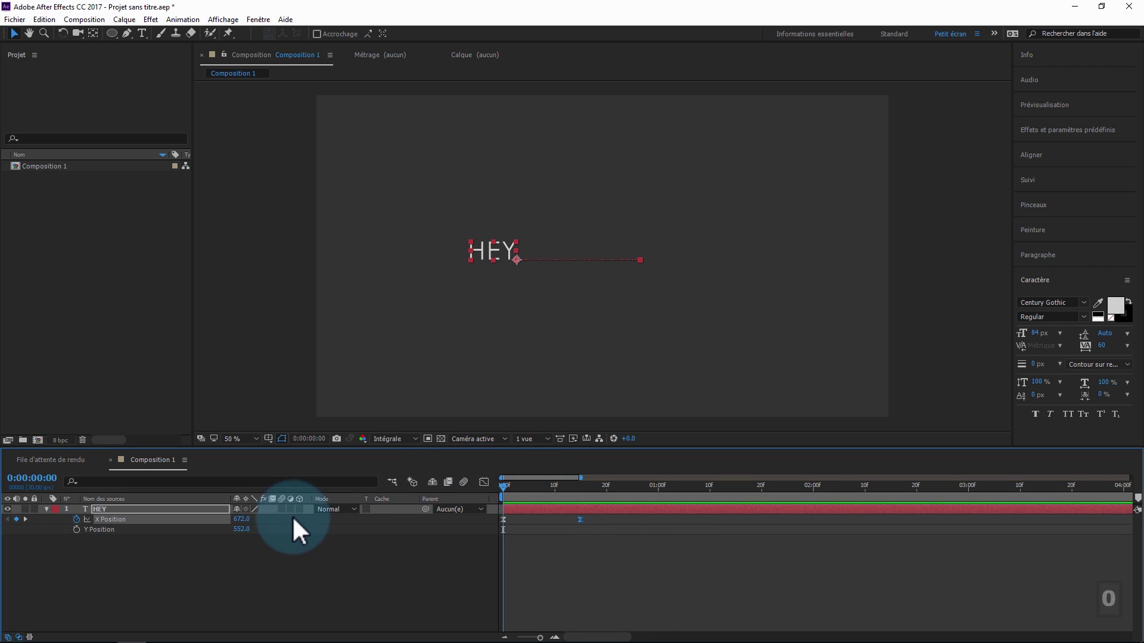
Keyframe the HEY layer's opacity at 0 % on frame 0 and 100 % on frame 15.
click(109, 509)
key(t)
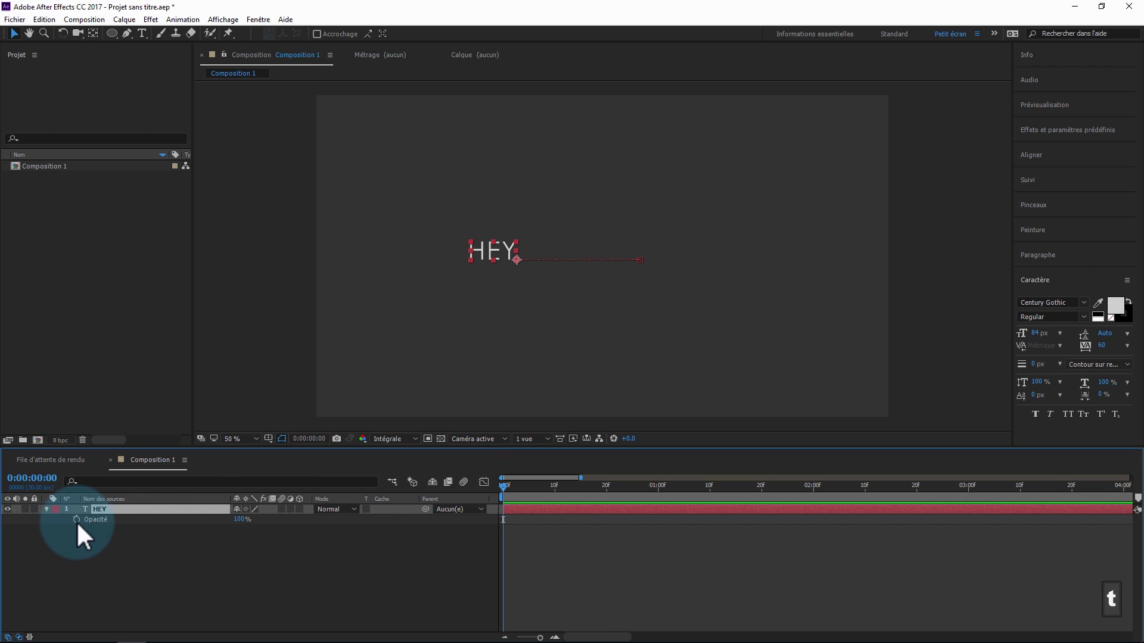
click(95, 521)
drag(239, 520, 580, 494)
key(u)
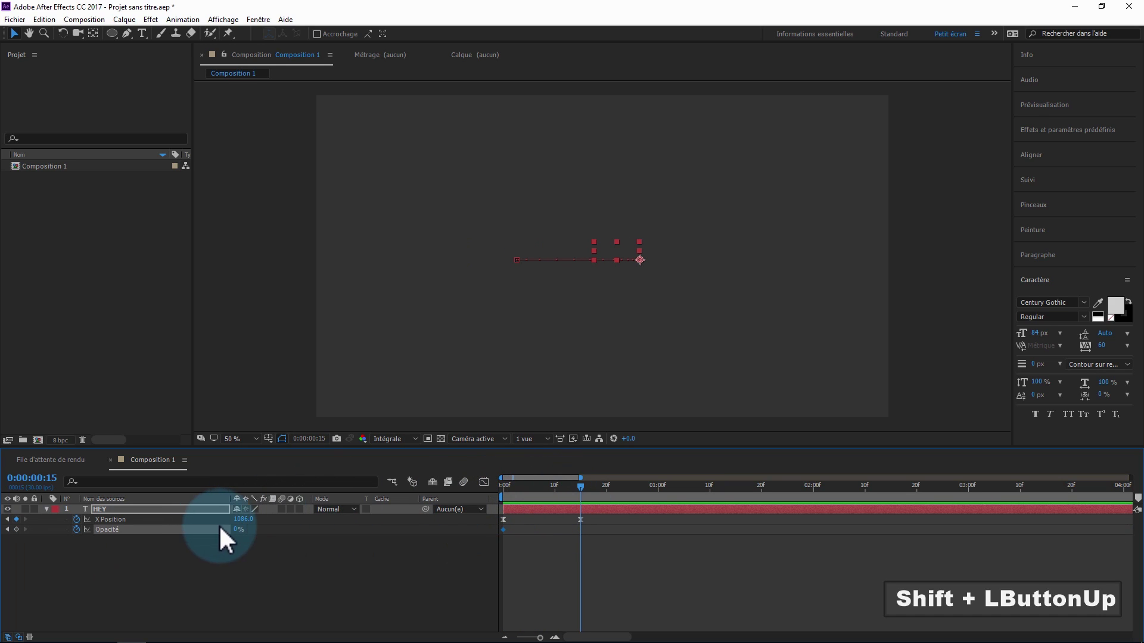
drag(240, 530, 405, 509)
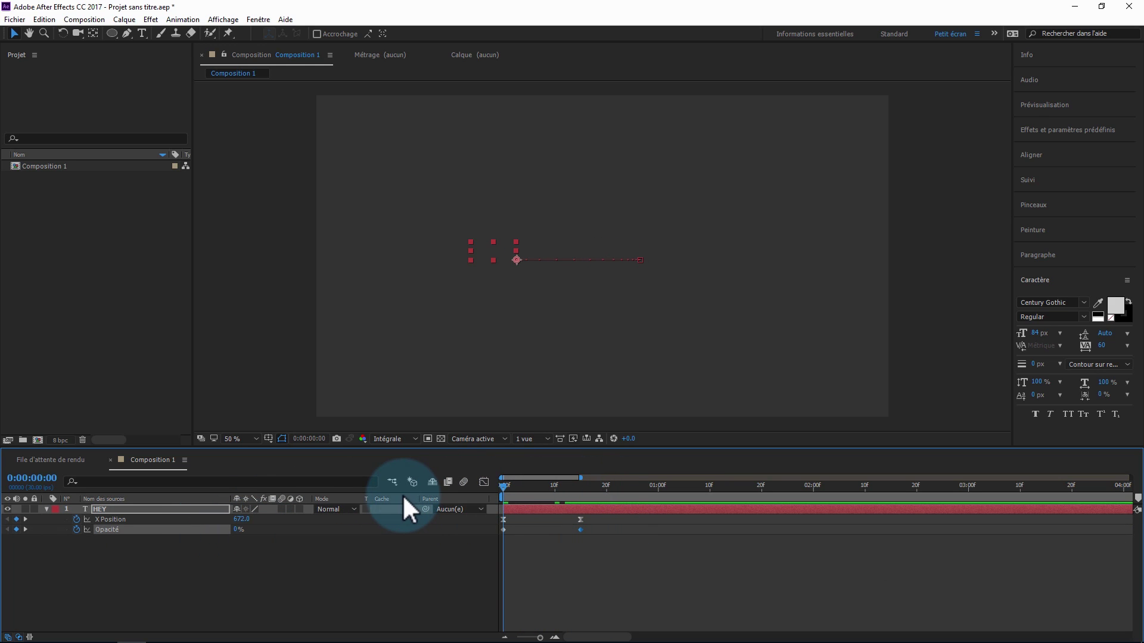
drag(514, 487, 501, 491)
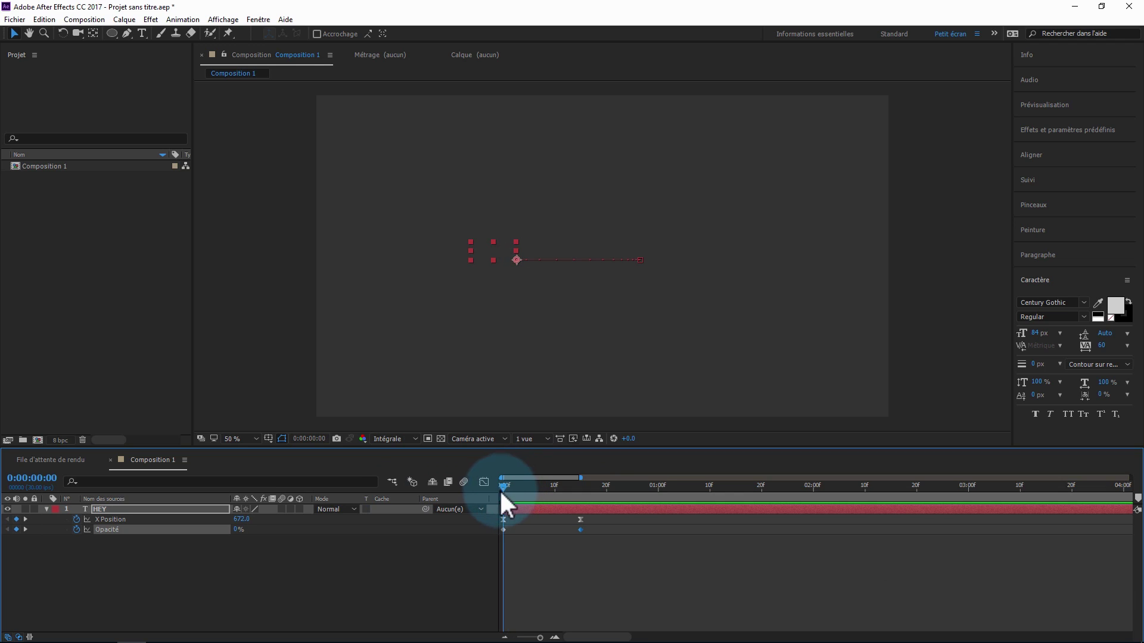
Set the first X Position keyframe's outgoing influence to 0 % in its velocity settings and preview the animation.
alt+double_click(503, 520)
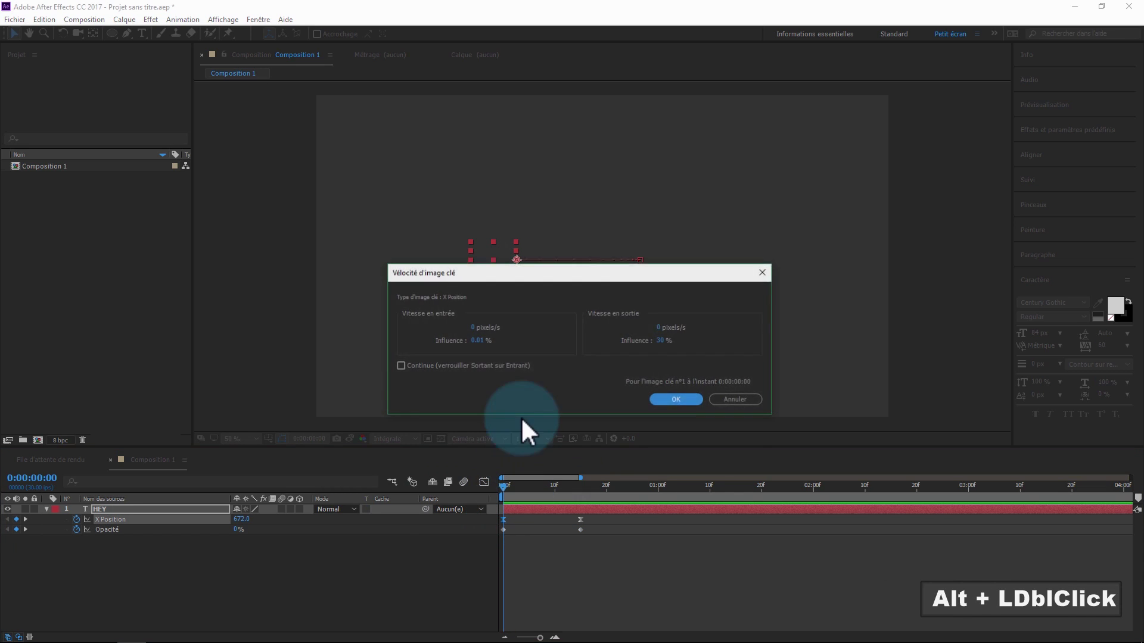
click(659, 340)
text(0)
click(676, 400)
key(KP_0)
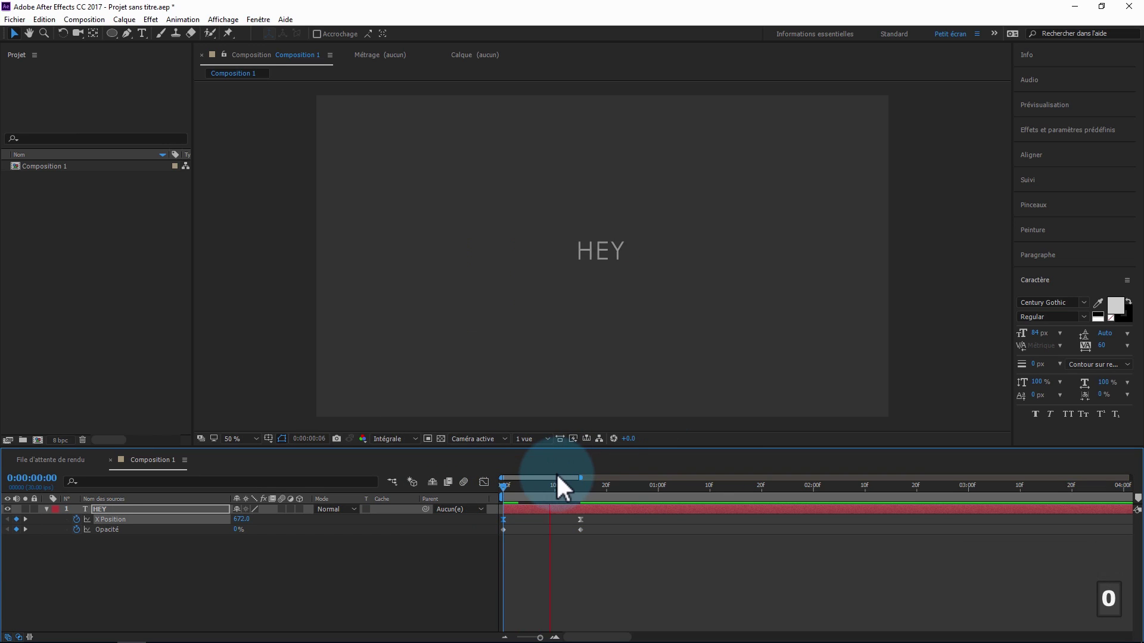
click(515, 488)
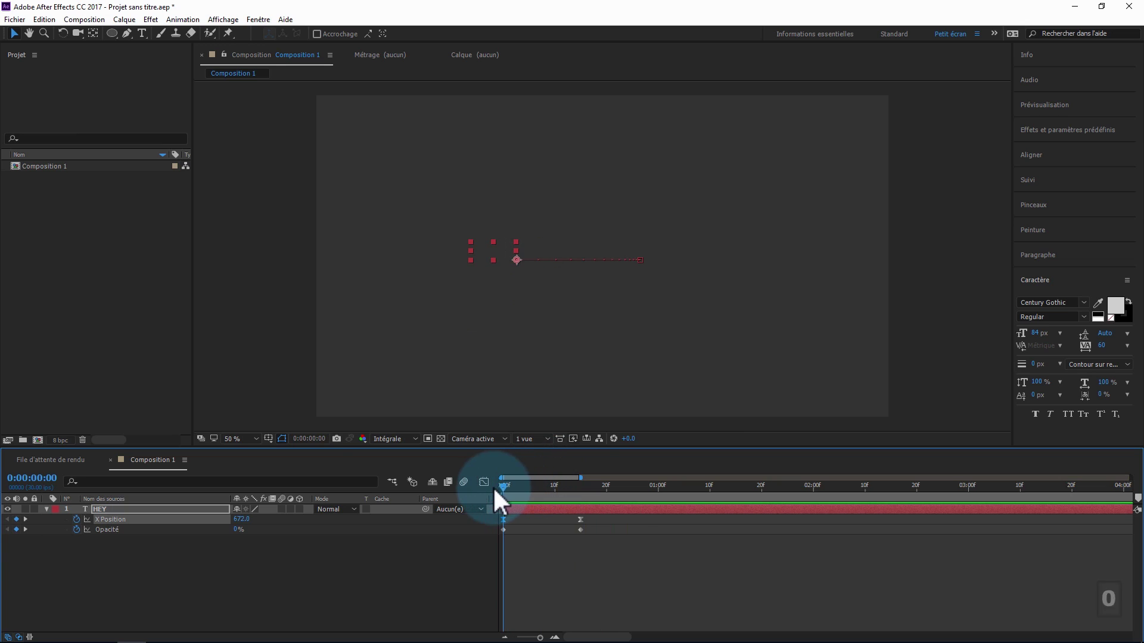
Set the composition's frame rate to 60 frames per second and return to the start of the timeline.
right_click(160, 462)
click(336, 240)
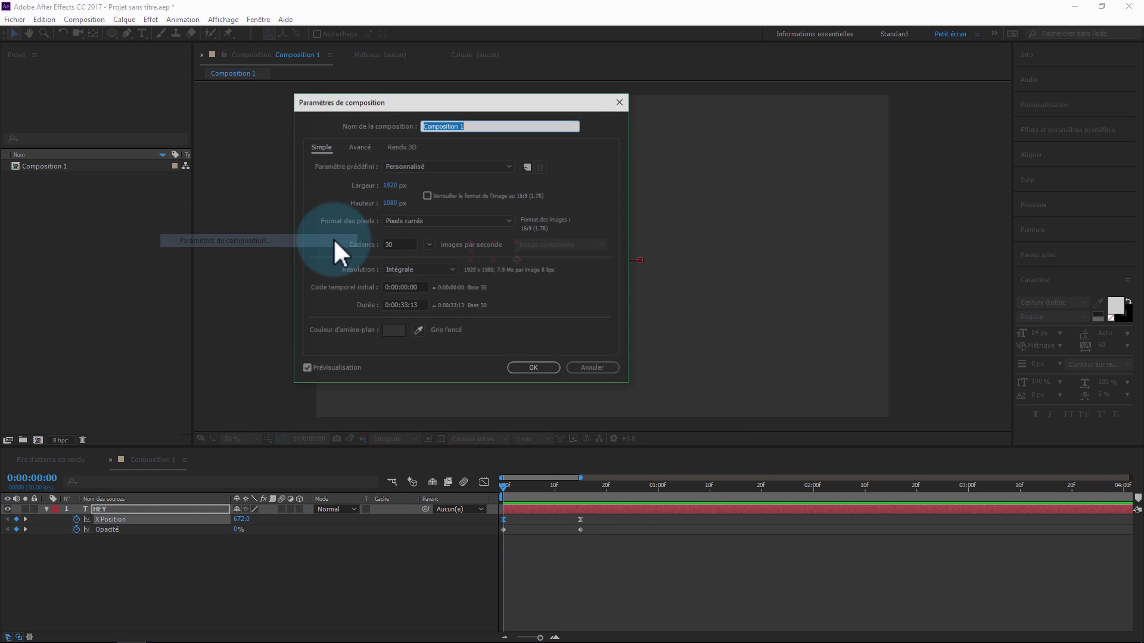
click(398, 245)
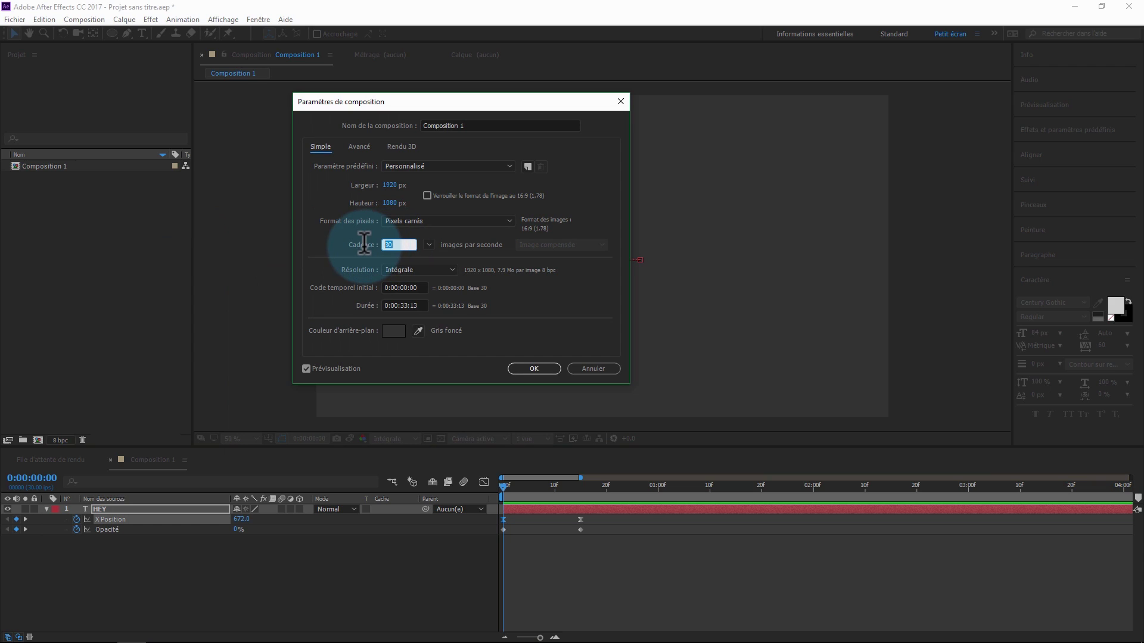
text(60)
key(Return)
mouse_move(512, 482)
mouse_down()
mouse_move(551, 483)
mouse_move(501, 481)
mouse_up()
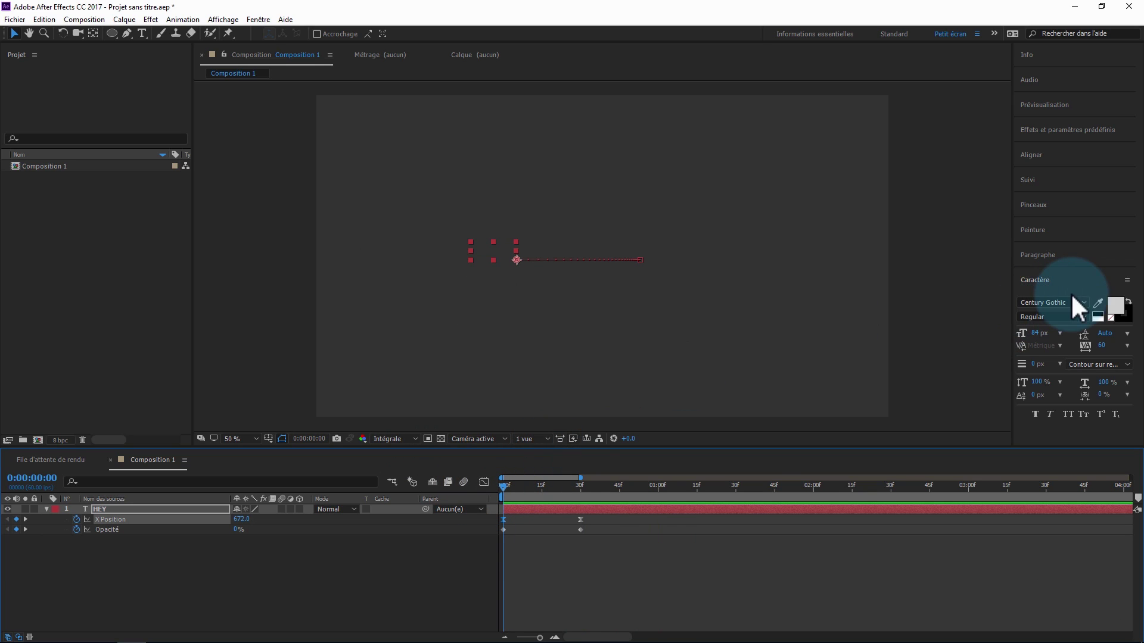
Search the effects for blurs and apply Flou accéléré to the HEY layer.
click(1035, 277)
click(1045, 134)
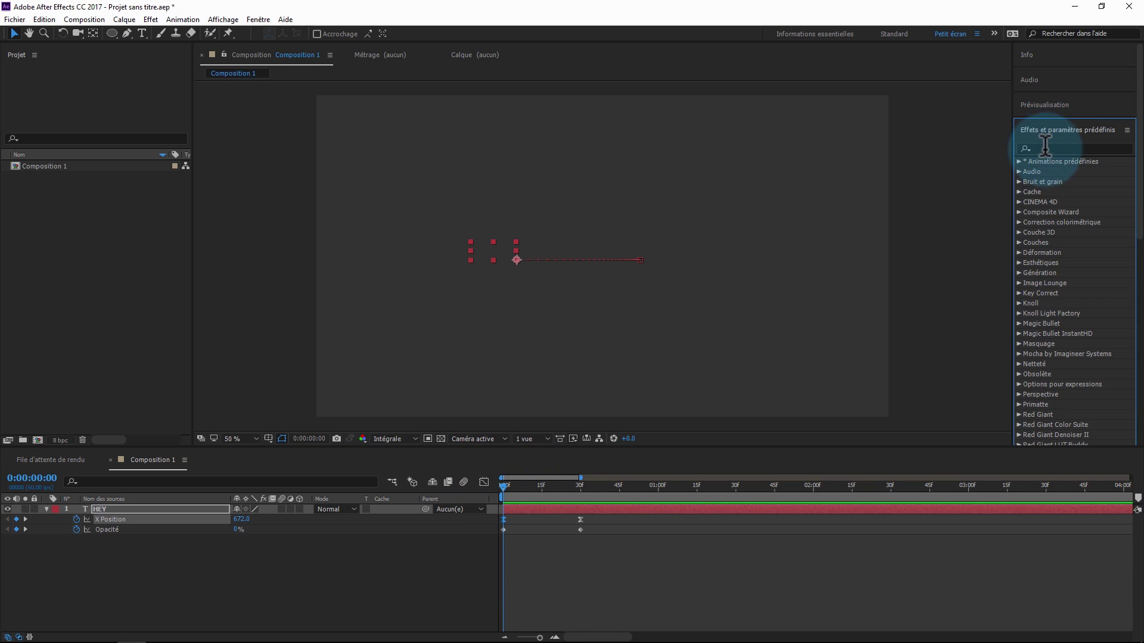
click(1046, 147)
text(flo)
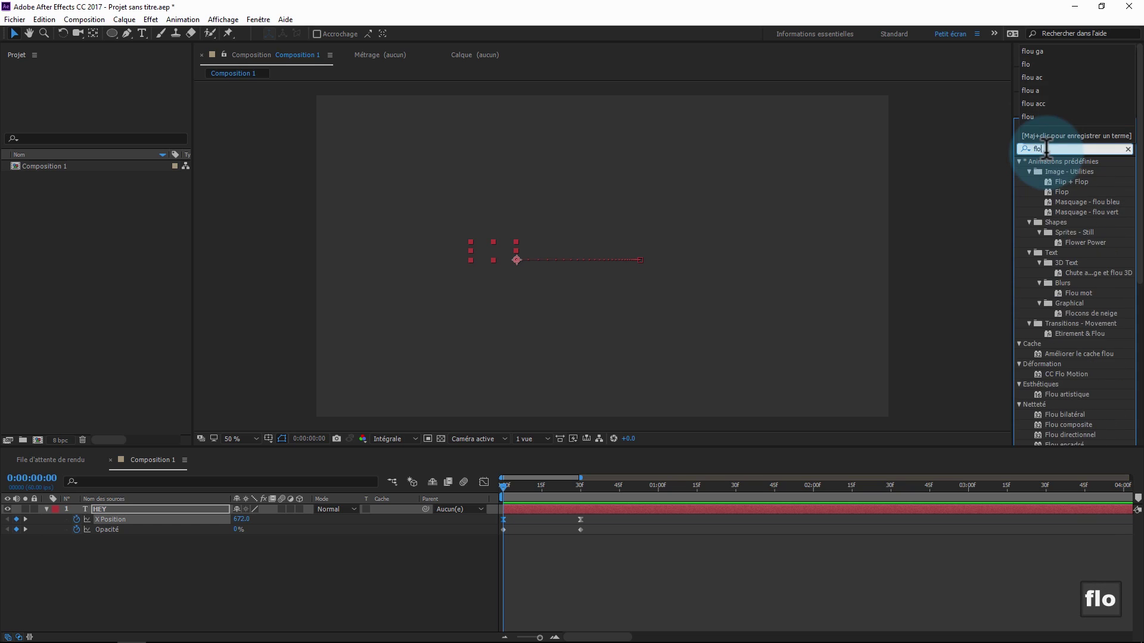
text(u ga)
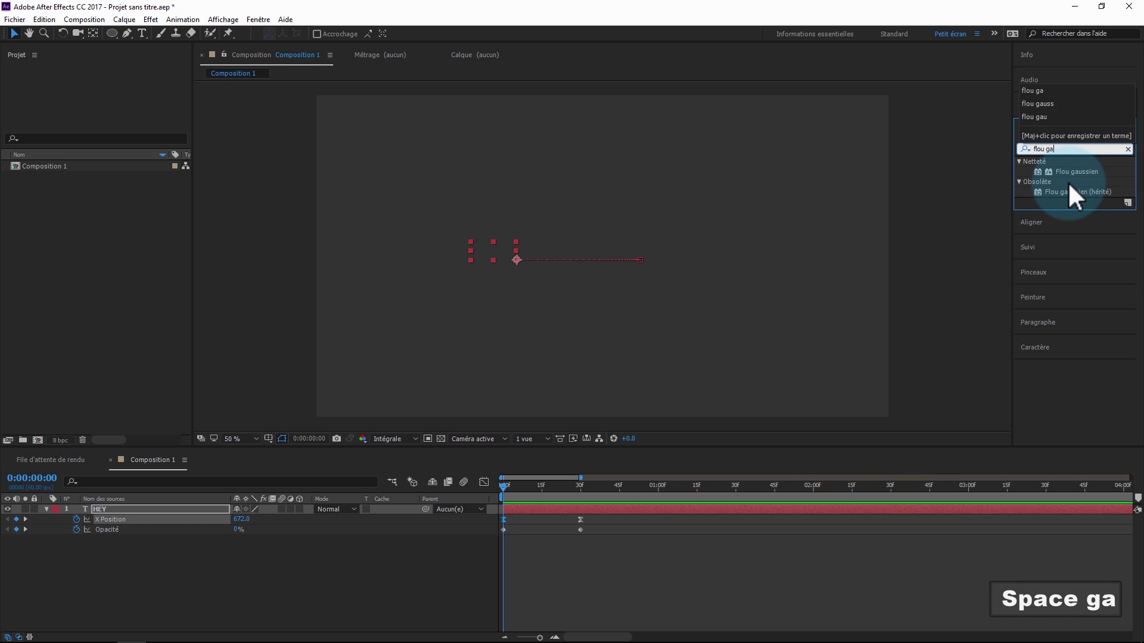
key(BackSpace)
key(BackSpace)
text(ac)
drag(1065, 172, 535, 510)
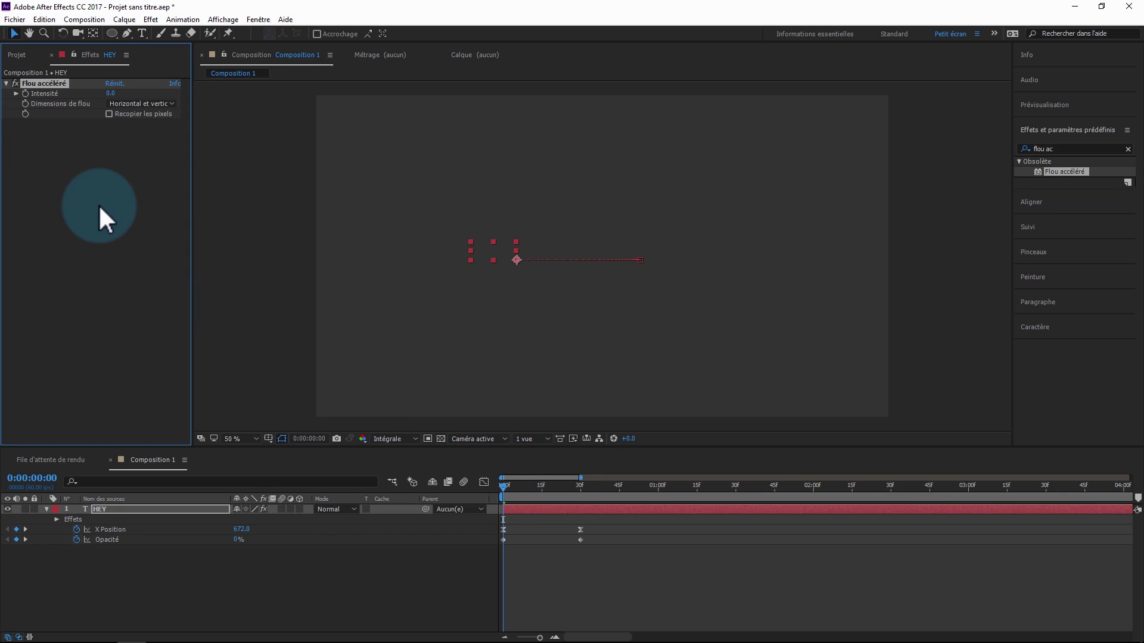
Start keyframing the blur's Intensity at about 19 on frame 0, and set it to 22 on frame 19.
click(25, 94)
drag(109, 94, 130, 94)
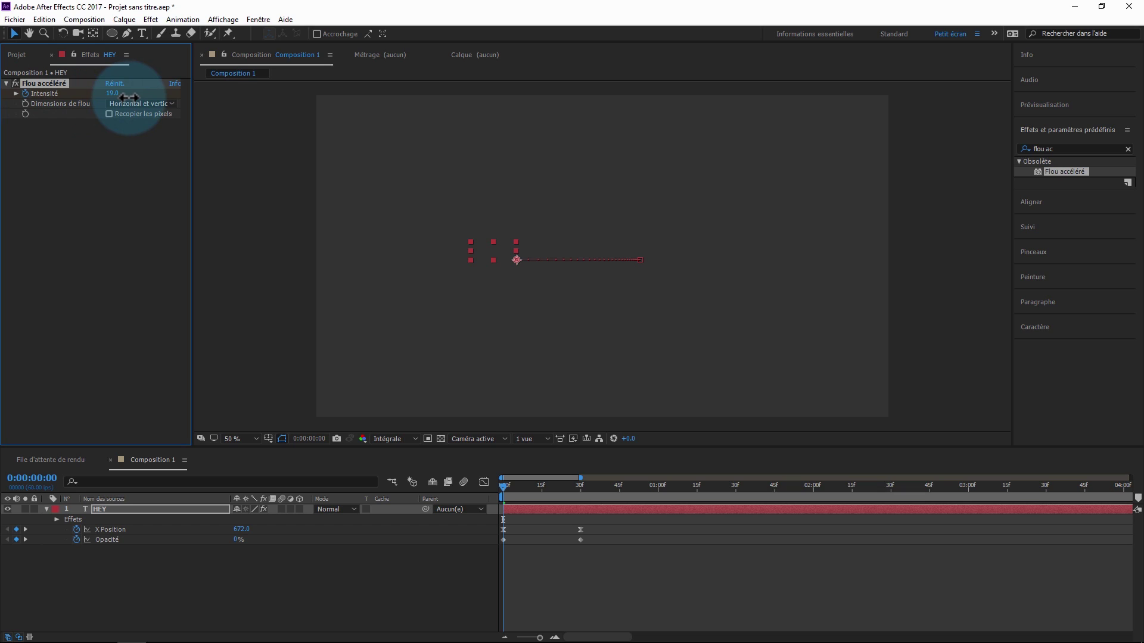
drag(520, 480, 553, 489)
drag(112, 93, 91, 103)
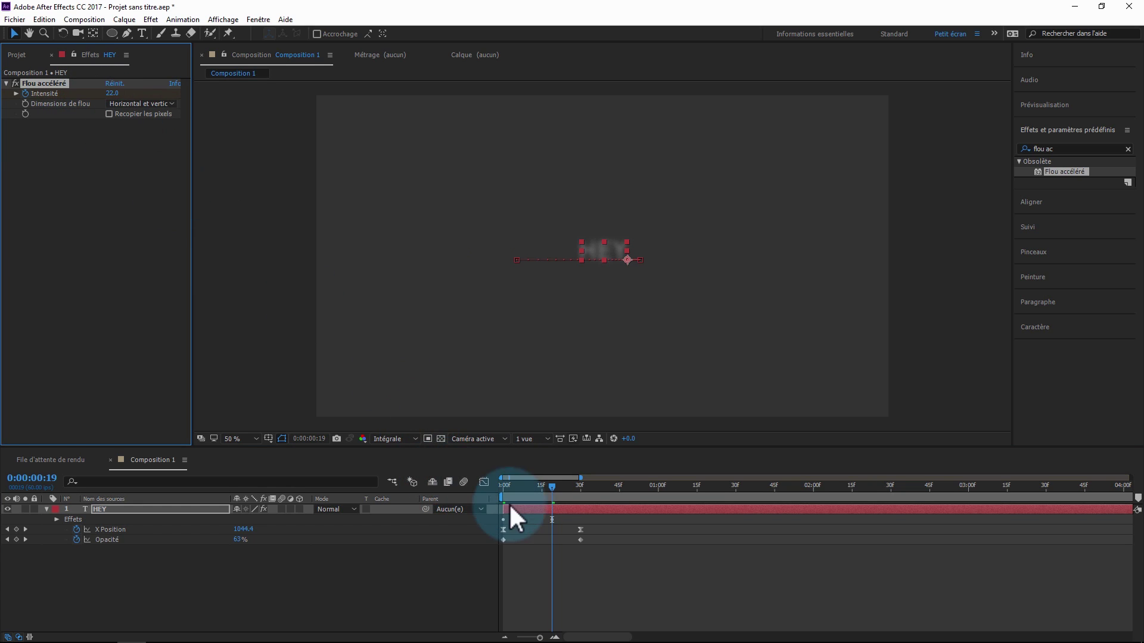
Reveal the HEY layer's keyframes and move the frame 19 Intensity keyframe to frame 0, replacing the first one.
click(552, 519)
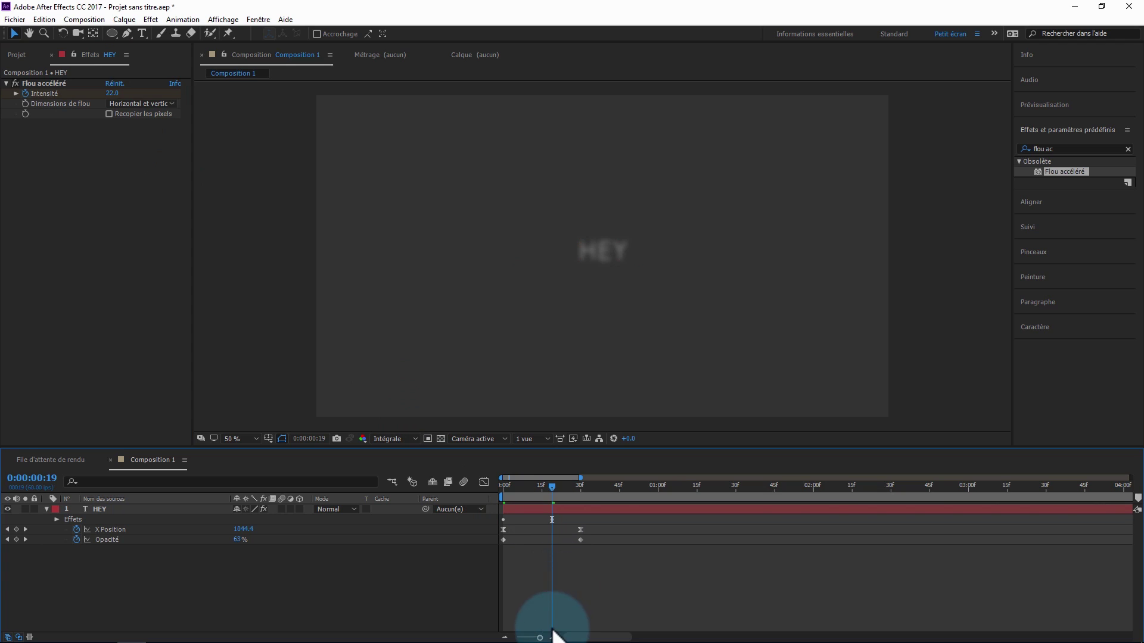
click(105, 510)
key(u)
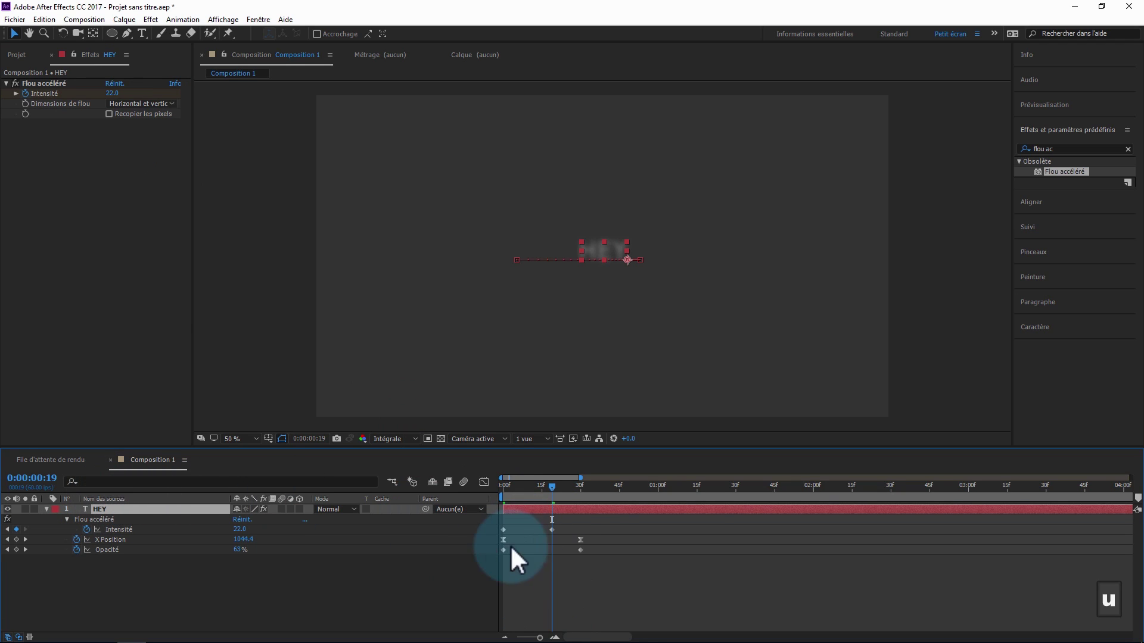
drag(551, 530, 503, 528)
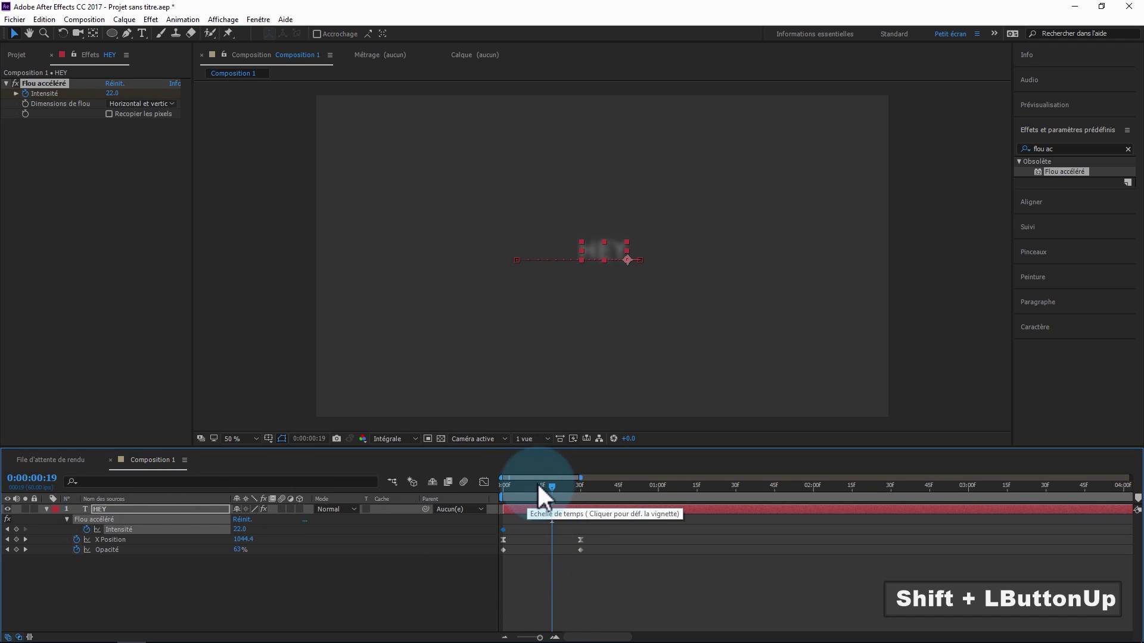
Set the blur's Intensity to 0 at frame 30 and its blur dimensions to Horizontal.
drag(545, 485, 570, 480)
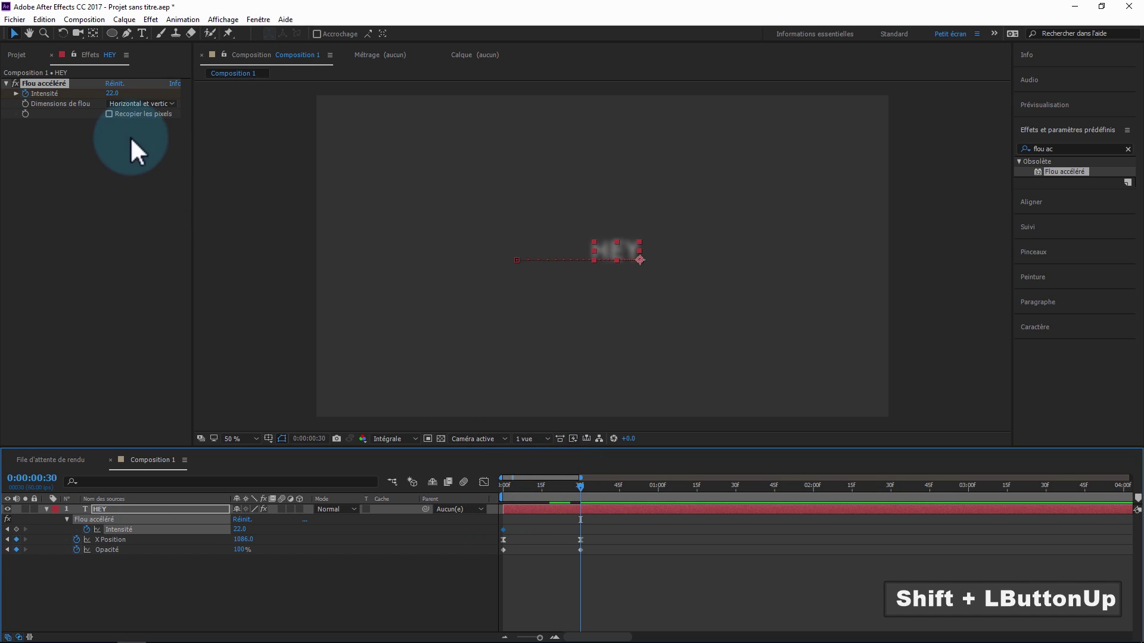
drag(120, 104, 111, 100)
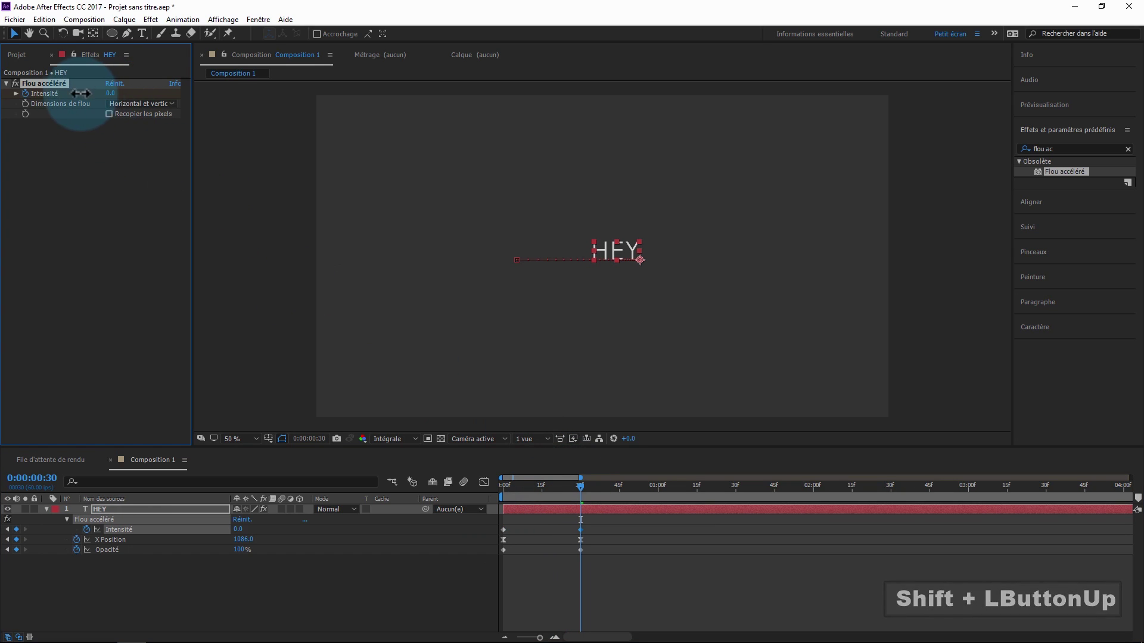
click(137, 104)
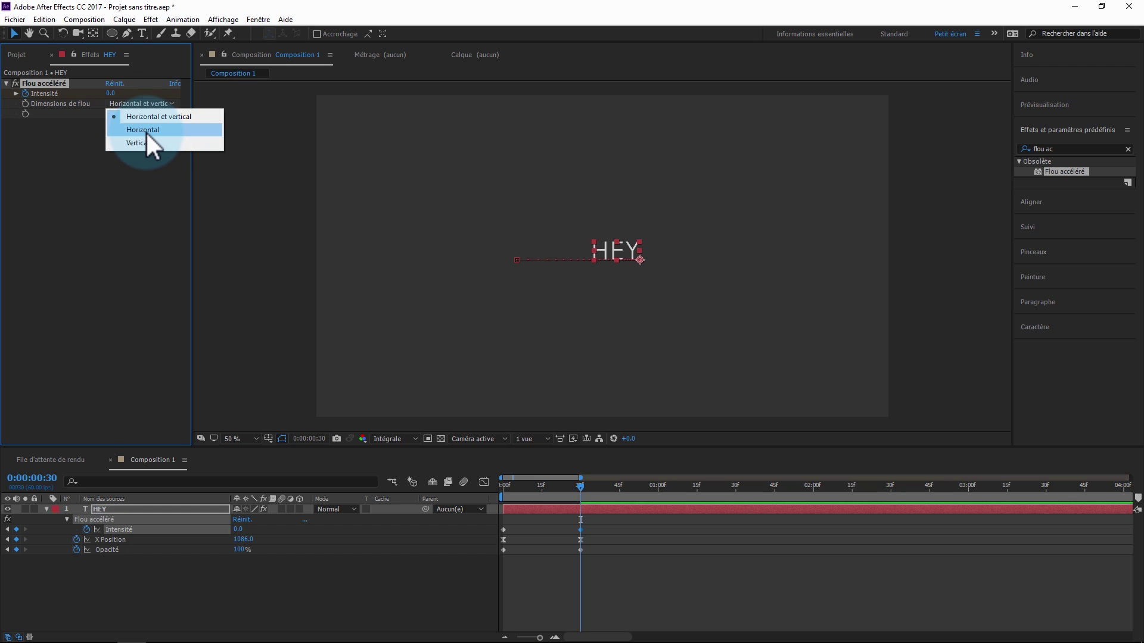
click(146, 131)
drag(581, 486, 527, 489)
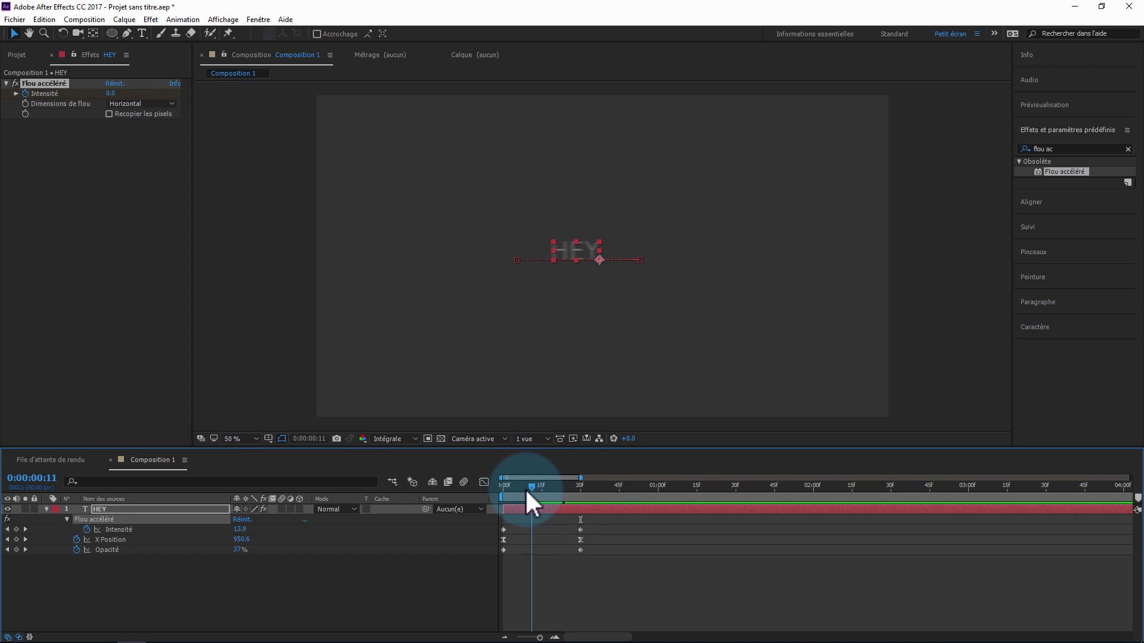
Preview the blurred entrance, move the ending Intensity, X Position and Opacity keyframes to frame 20, and preview the result.
click(539, 595)
key(KP_0)
key(KP_0)
drag(597, 572, 555, 545)
key(KP_0)
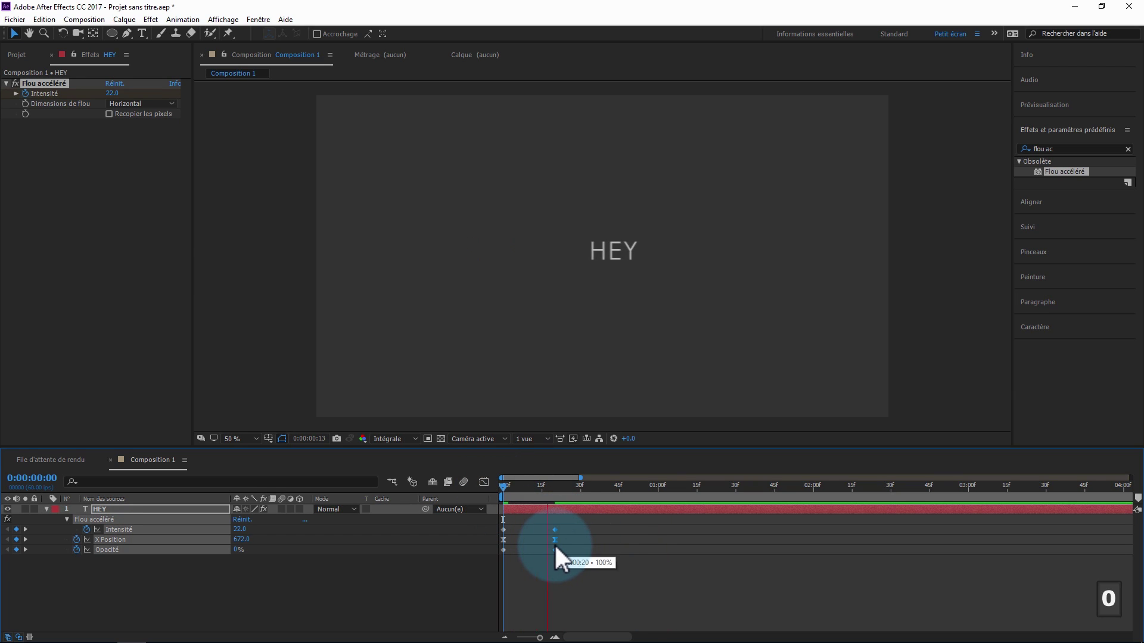
key(KP_0)
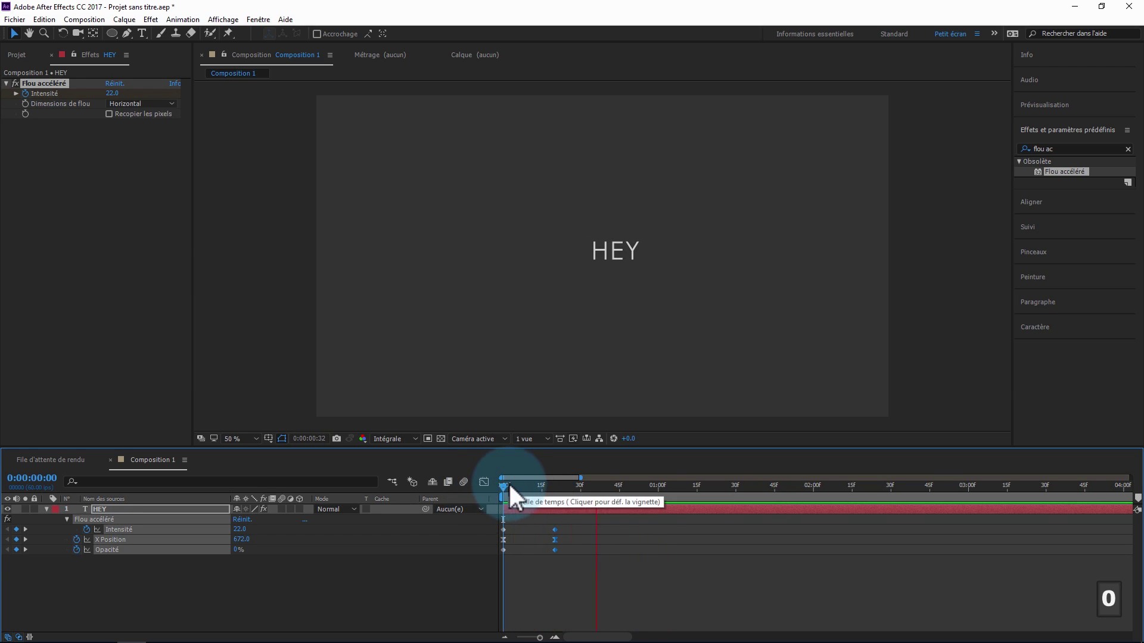
key(KP_0)
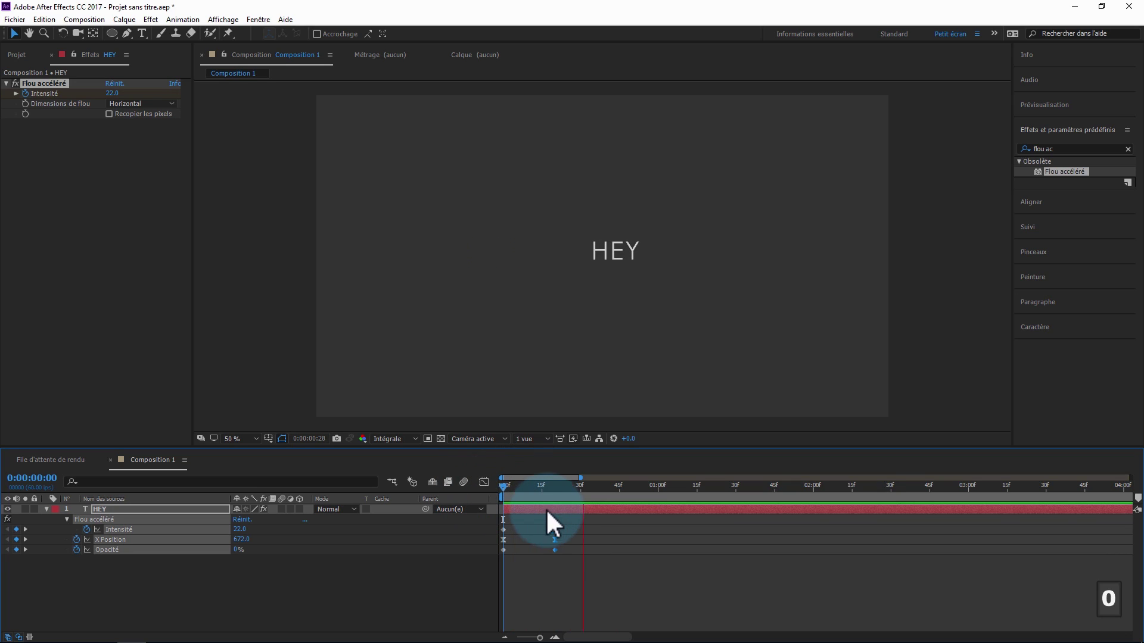
key(KP_0)
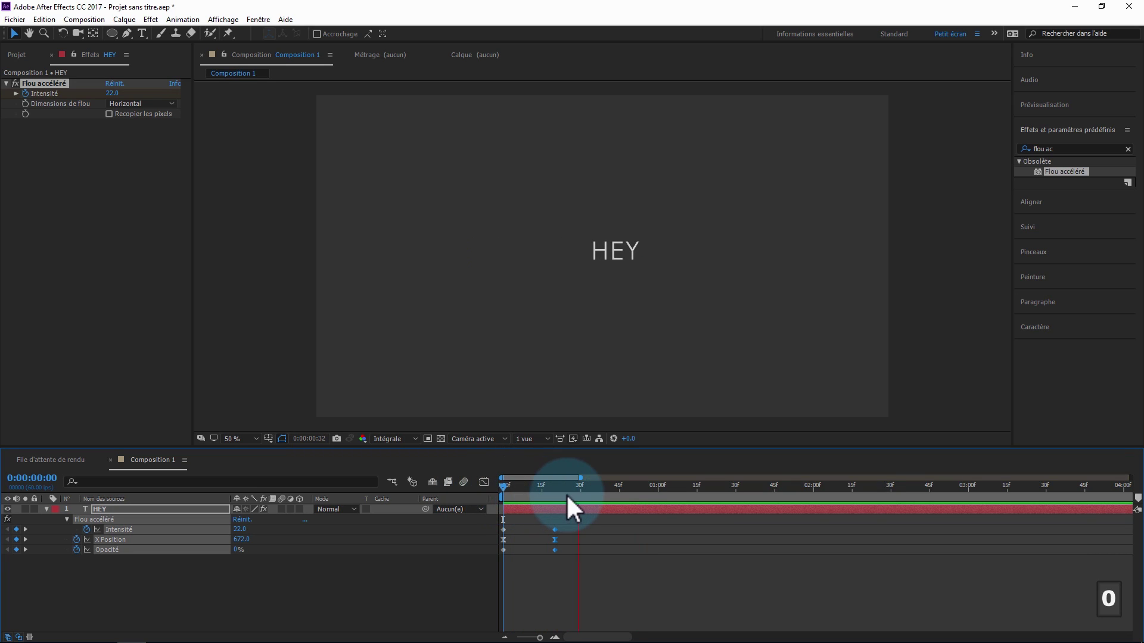
key(space)
click(511, 487)
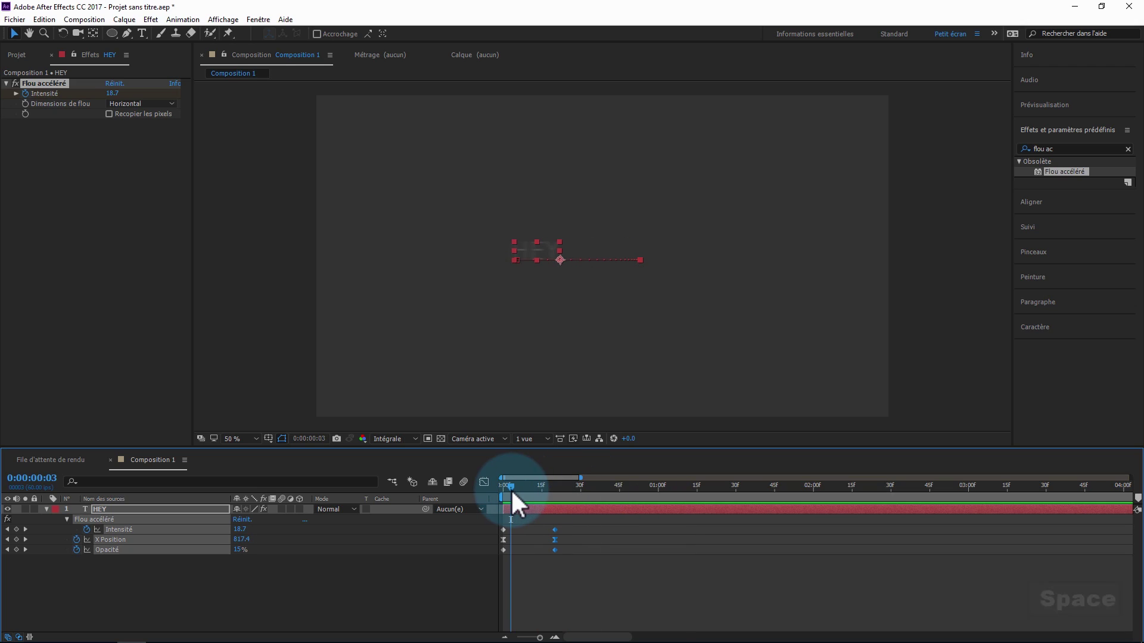
Copy all Intensity, X Position and Opacity keyframes and paste them at 0:00:01:03.
key(KP_0)
key(space)
click(652, 566)
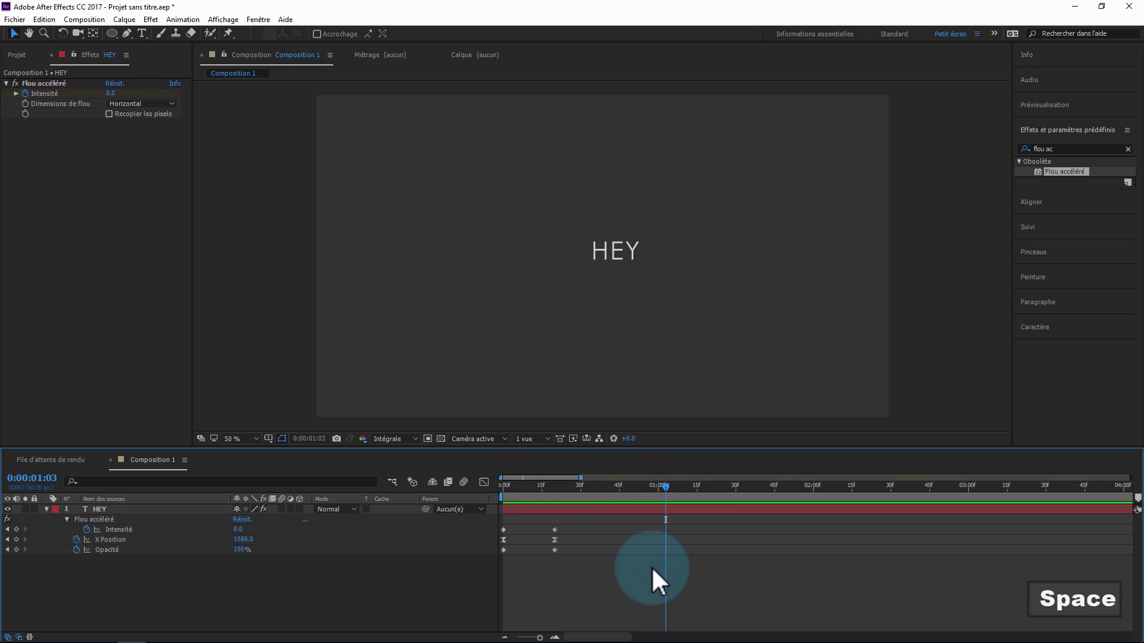
drag(561, 524, 517, 551)
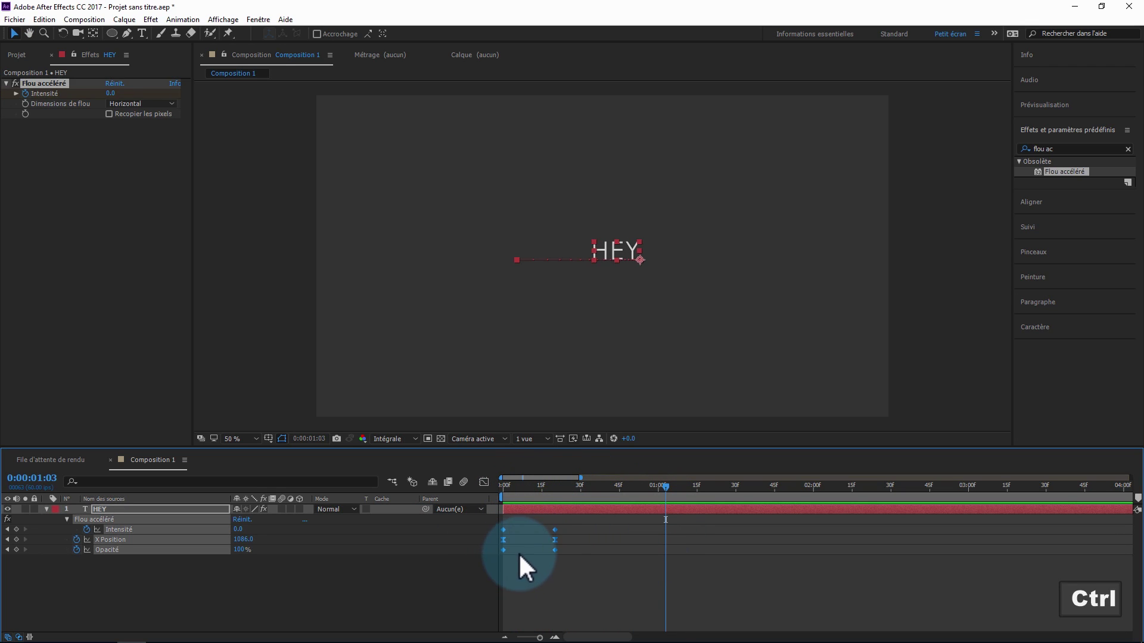
key(ctrl+c)
key(ctrl+v)
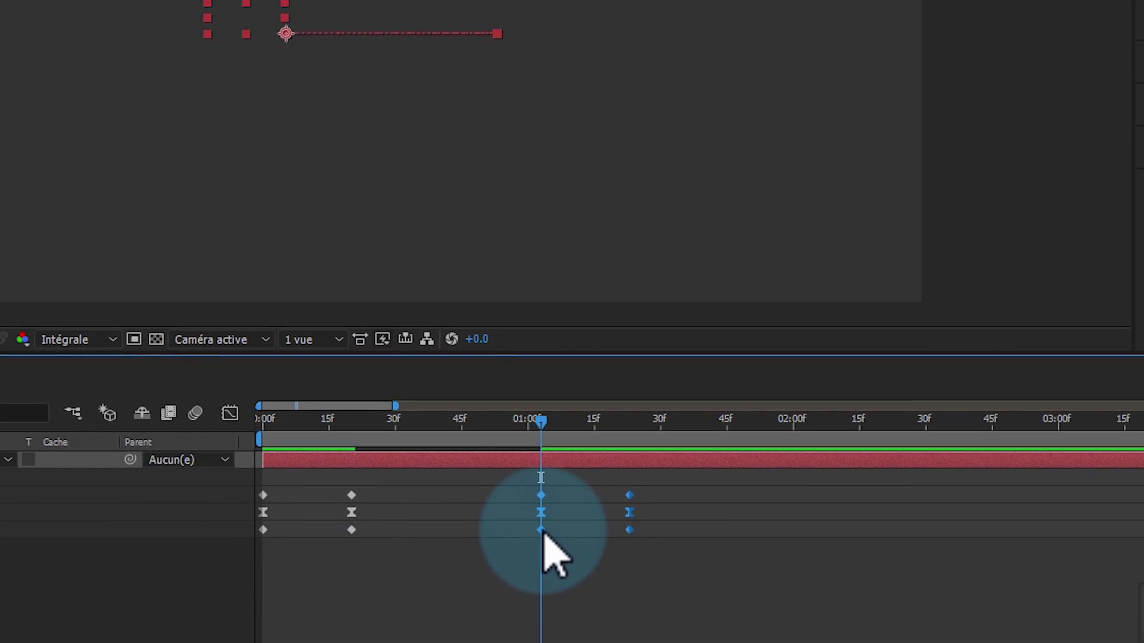
Reverse the pasted keyframes in time to make an exit animation, and check it in the timeline.
right_click(542, 530)
mouse_move(626, 516)
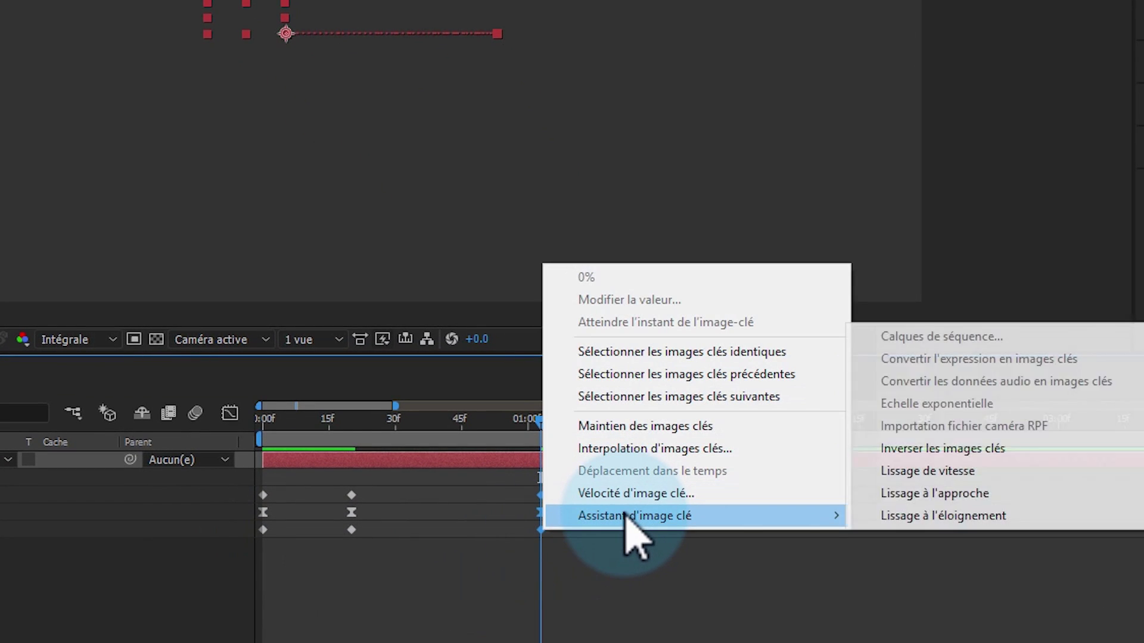
click(938, 449)
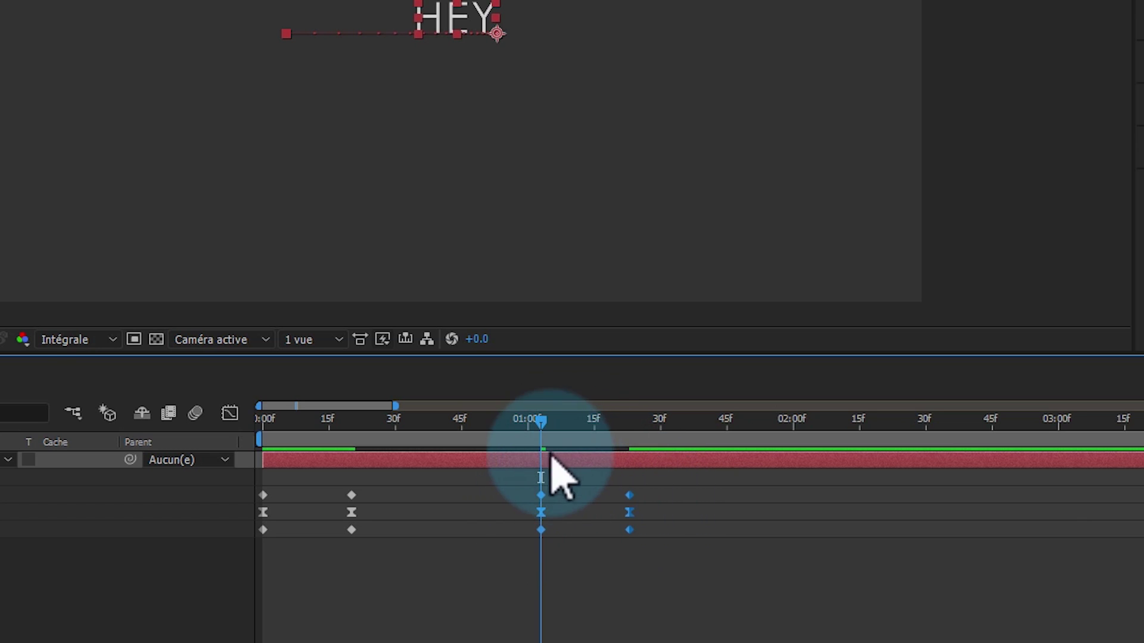
click(566, 568)
drag(541, 420, 632, 512)
key(space)
Set the incoming influence of the X Position keyframe at 0:00:01:23 to 70% and edit the outgoing influence at 0:00:01:03.
alt+double_click(629, 512)
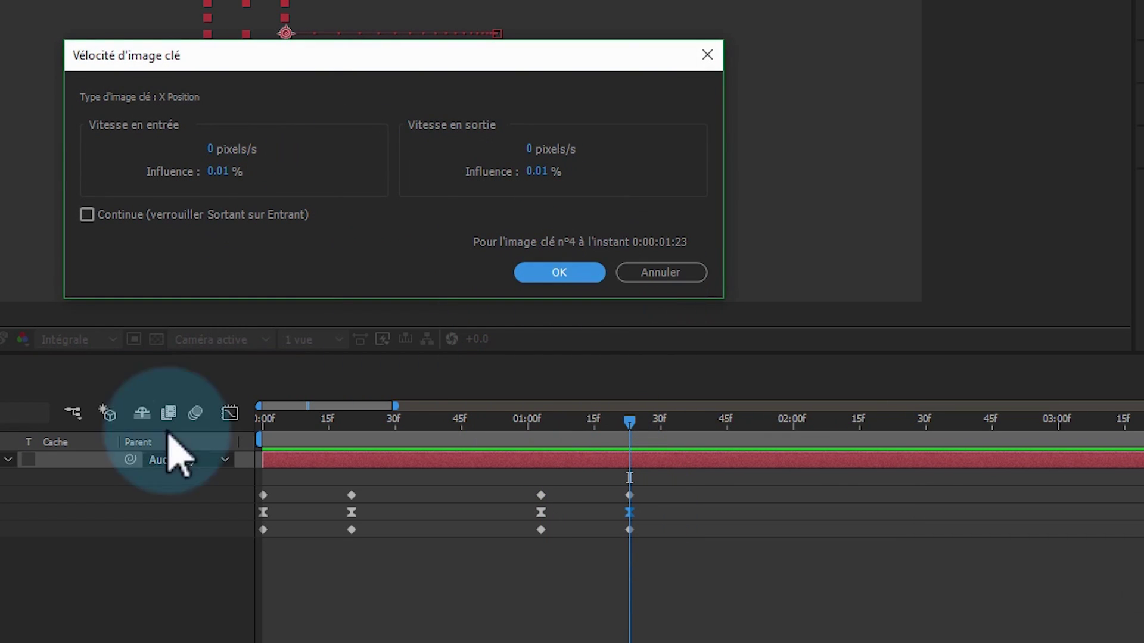
click(220, 173)
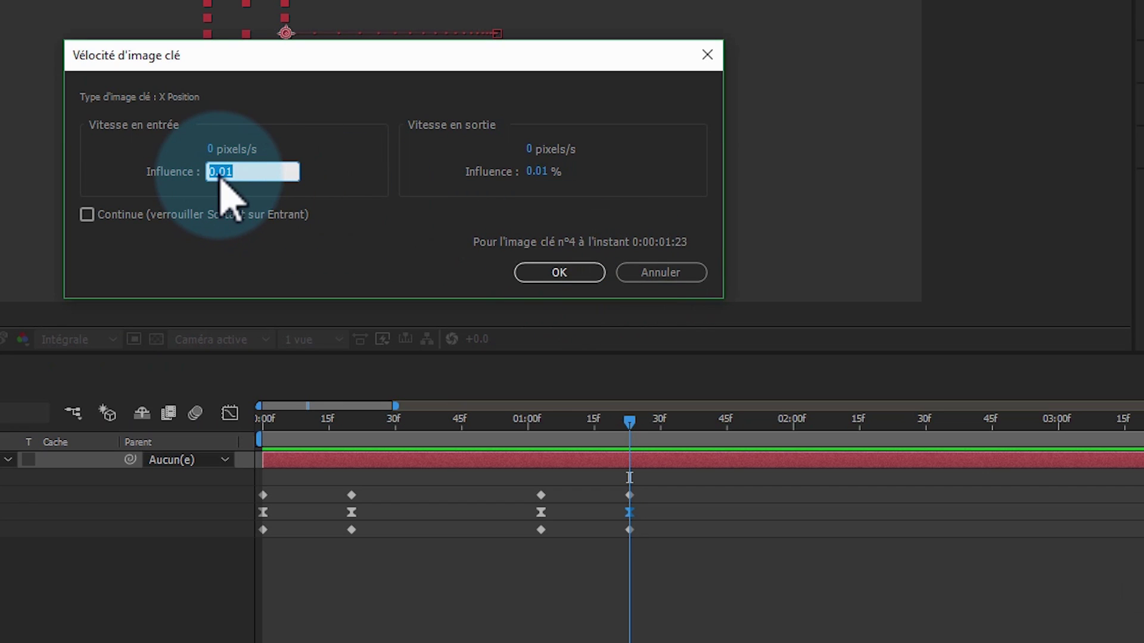
text(70)
key(Return)
alt+double_click(541, 513)
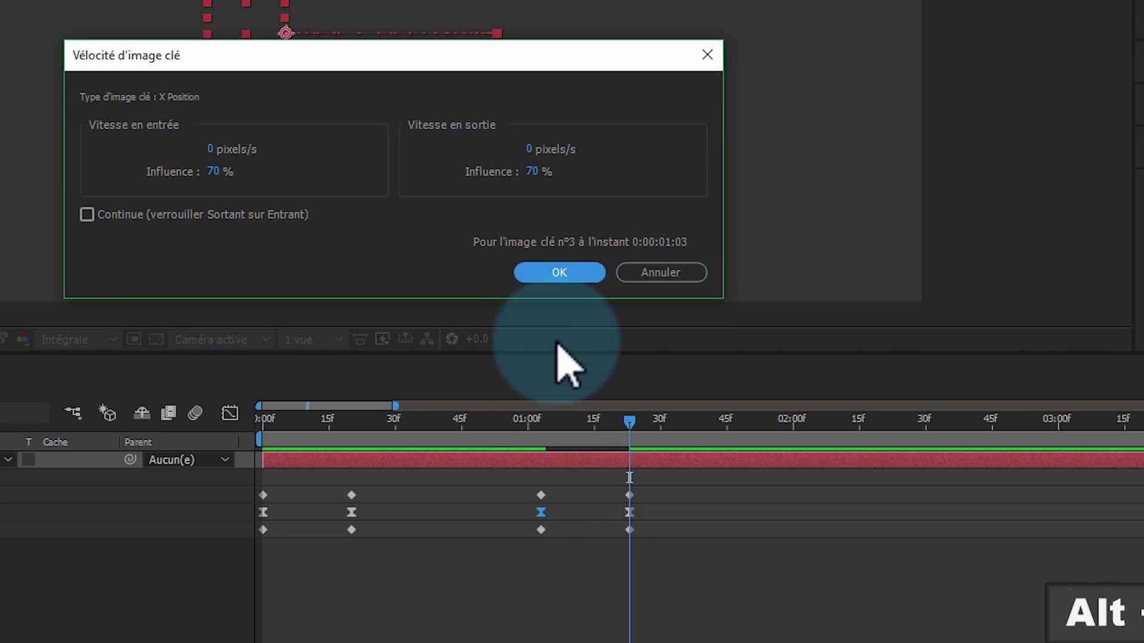
click(531, 171)
key(Return)
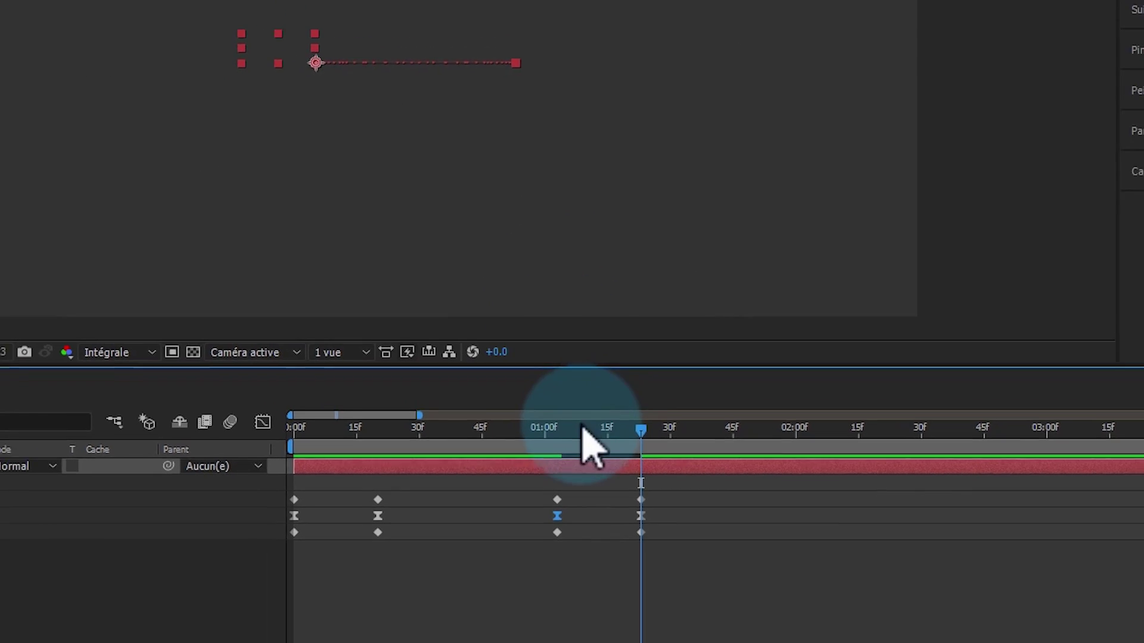
Increase the X Position value at 0:00:01:23 so HEY exits towards the right, and preview the animation.
key(0)
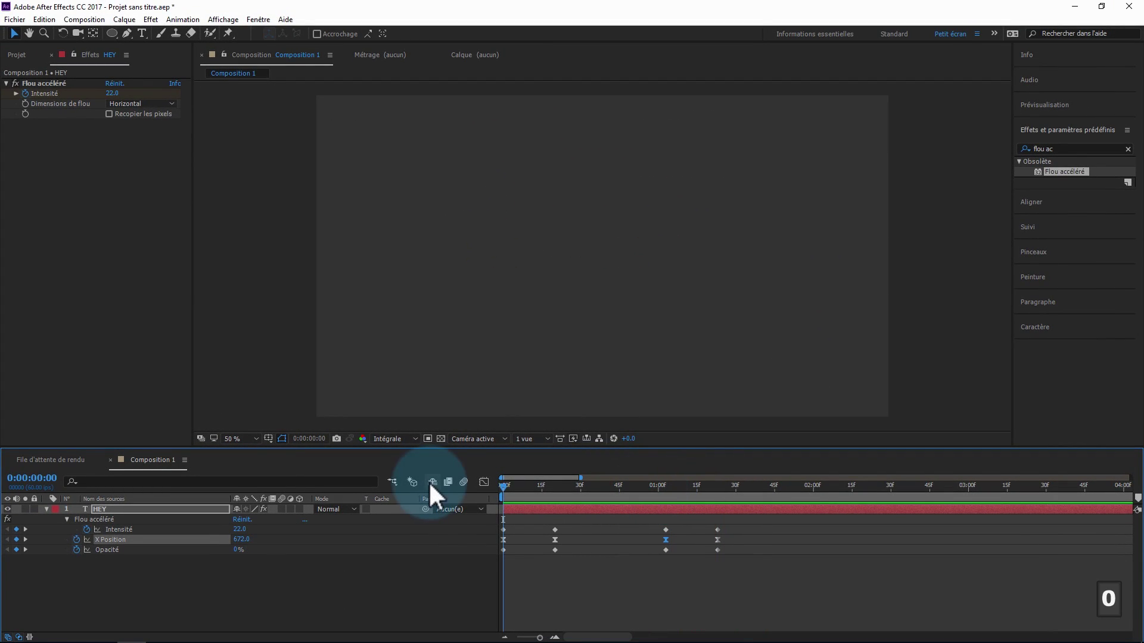
key(ctrl+z)
click(718, 480)
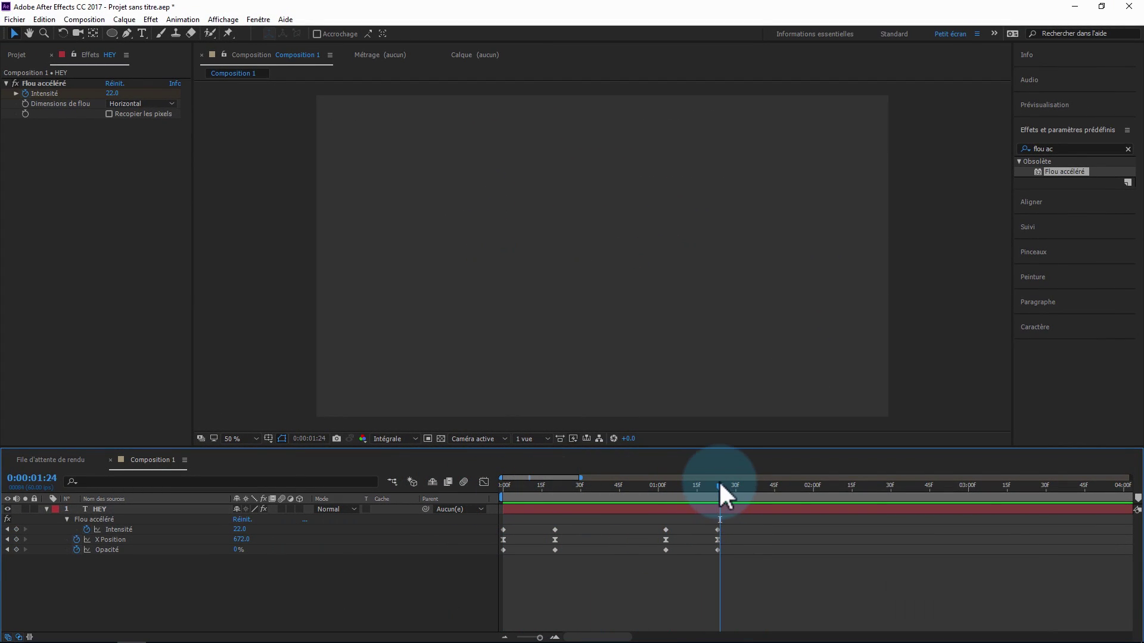
shift+click(717, 488)
drag(241, 545, 465, 539)
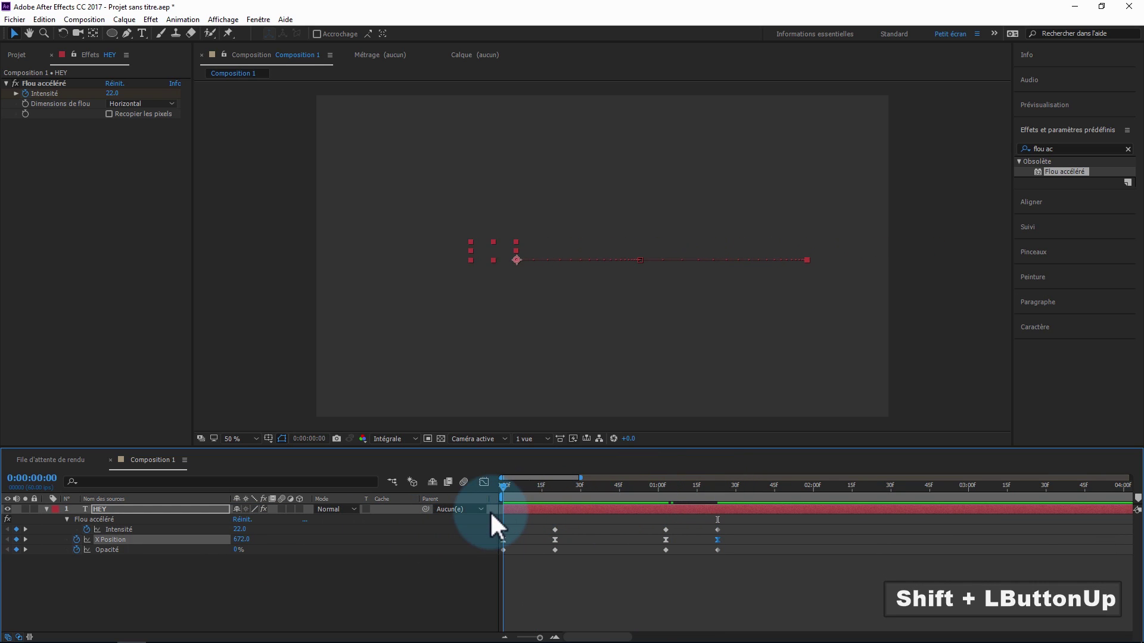
key(KP_0)
Move the Intensity, X Position and Opacity exit keyframes earlier so the exit starts at about frame 44, and preview it.
click(617, 501)
key(ctrl+z)
drag(726, 576, 618, 545)
key(Home)
click(621, 505)
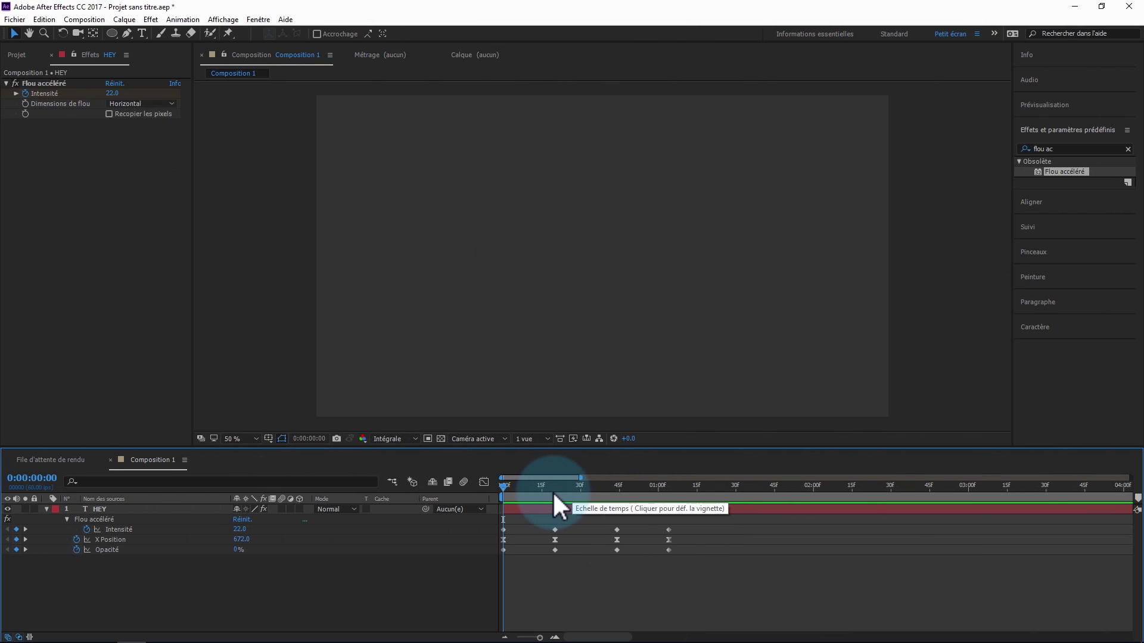
Delete the Flou accéléré effect and the HEY text layer with its keyframes to empty the composition.
drag(556, 491, 583, 490)
click(113, 521)
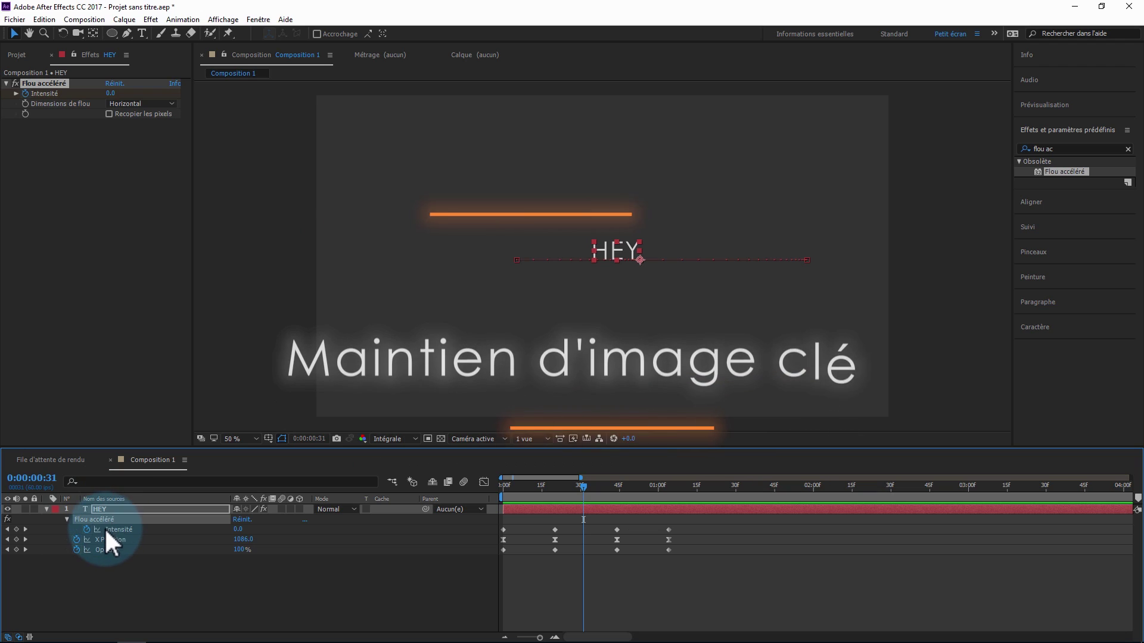
key(Delete)
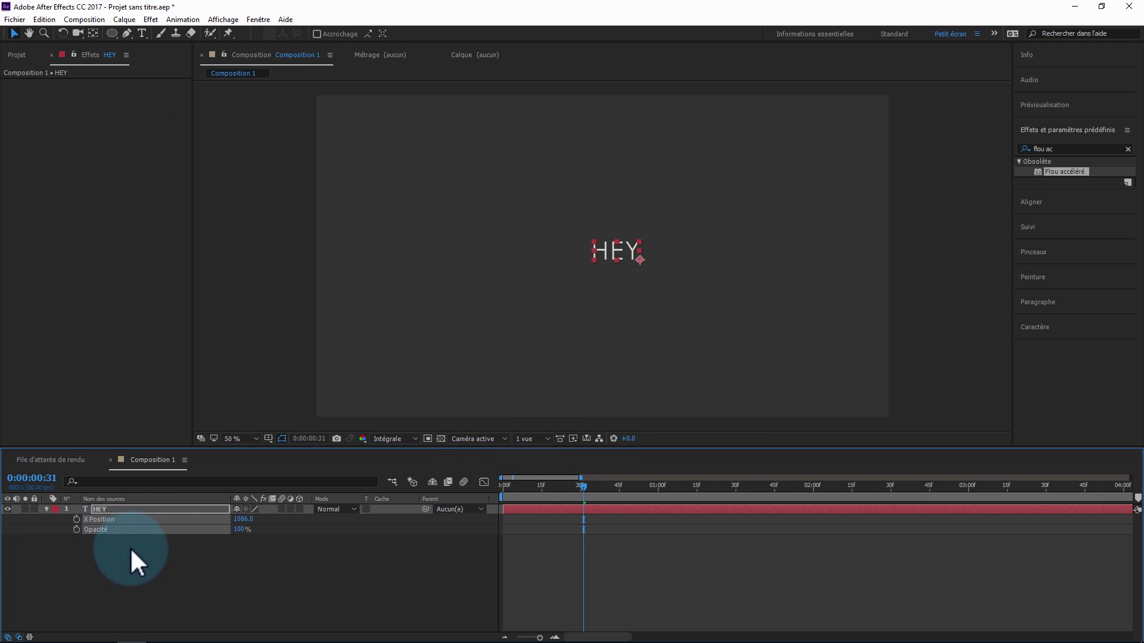
key(u)
key(Delete)
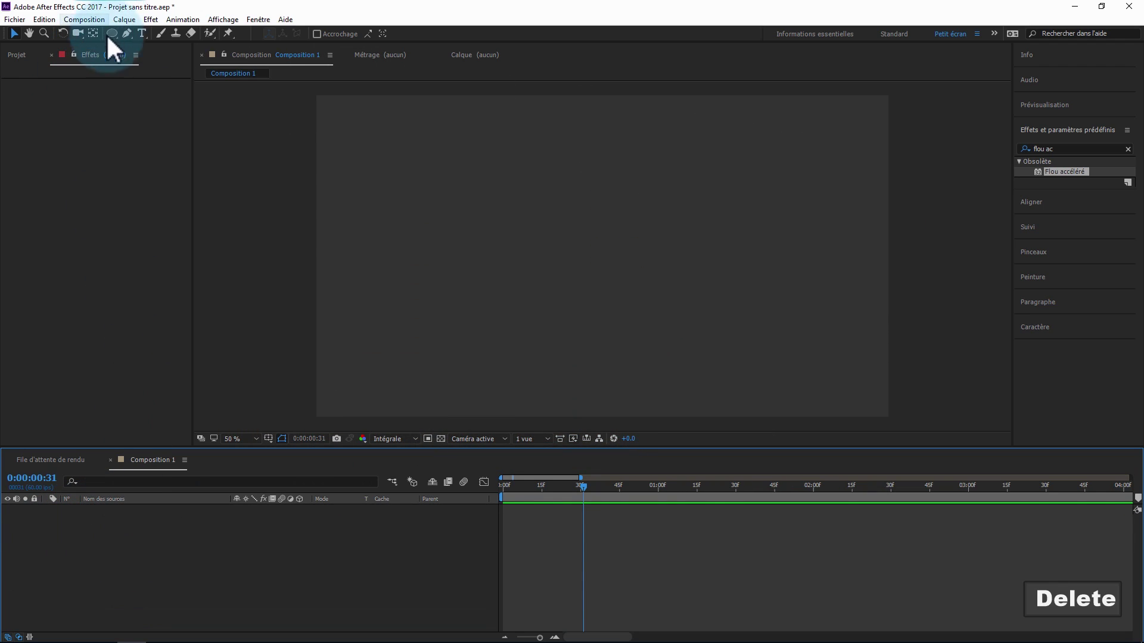
Draw a blue rectangle shape just left of the composition's centre.
drag(116, 32, 144, 35)
drag(448, 209, 582, 281)
click(114, 558)
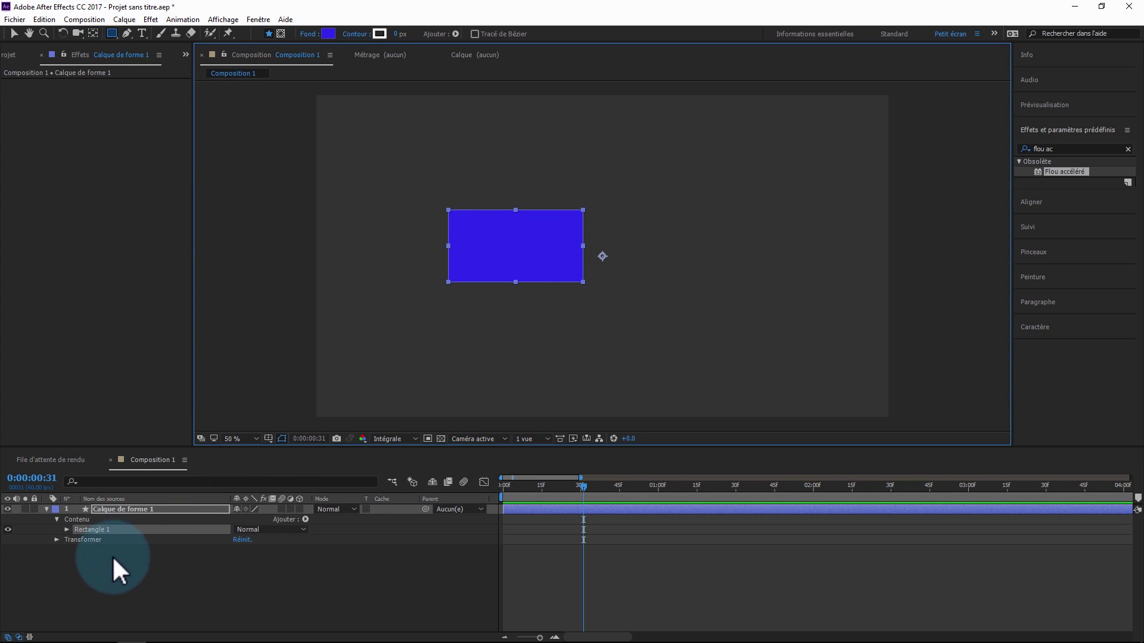
Enable keyframing for the rectangle's fill colour and move its blue keyframe to frame 0.
click(67, 530)
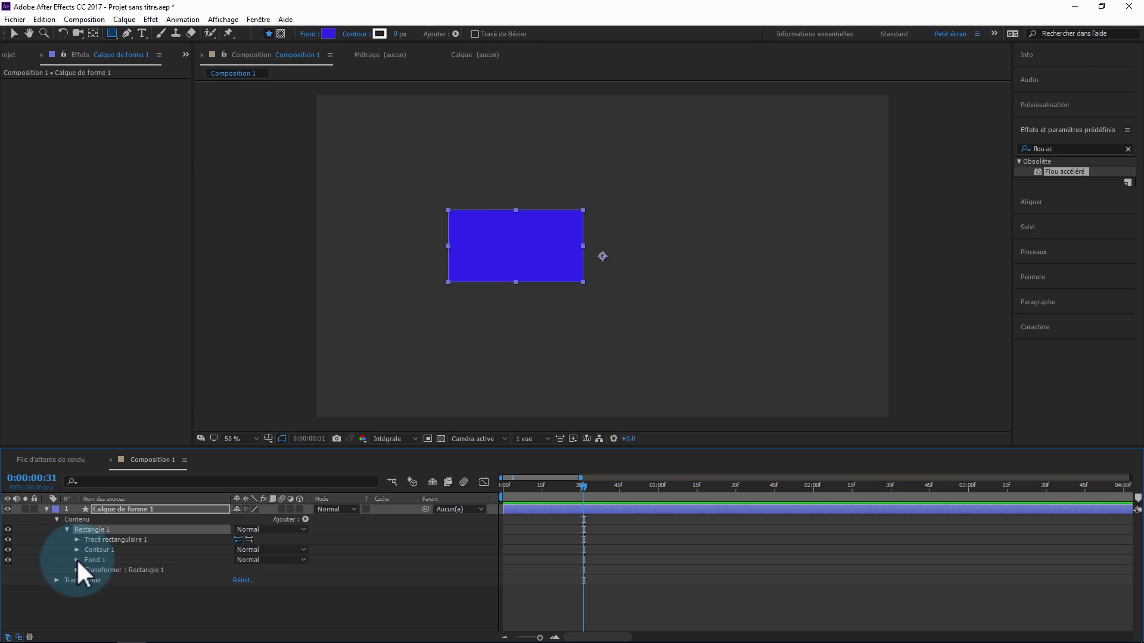
click(76, 559)
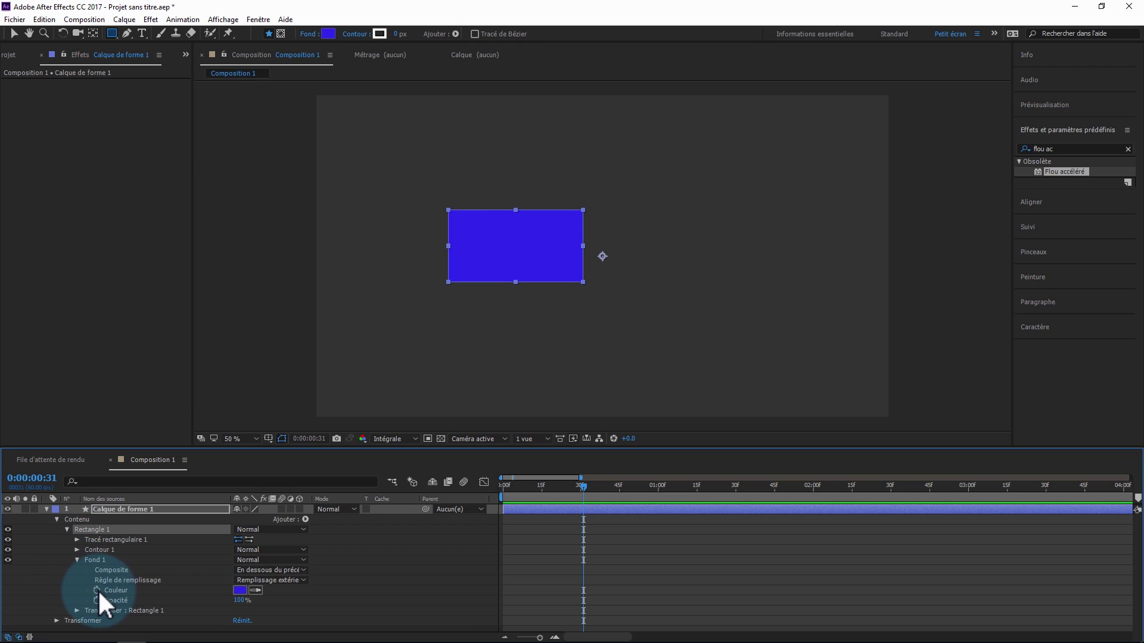
click(97, 590)
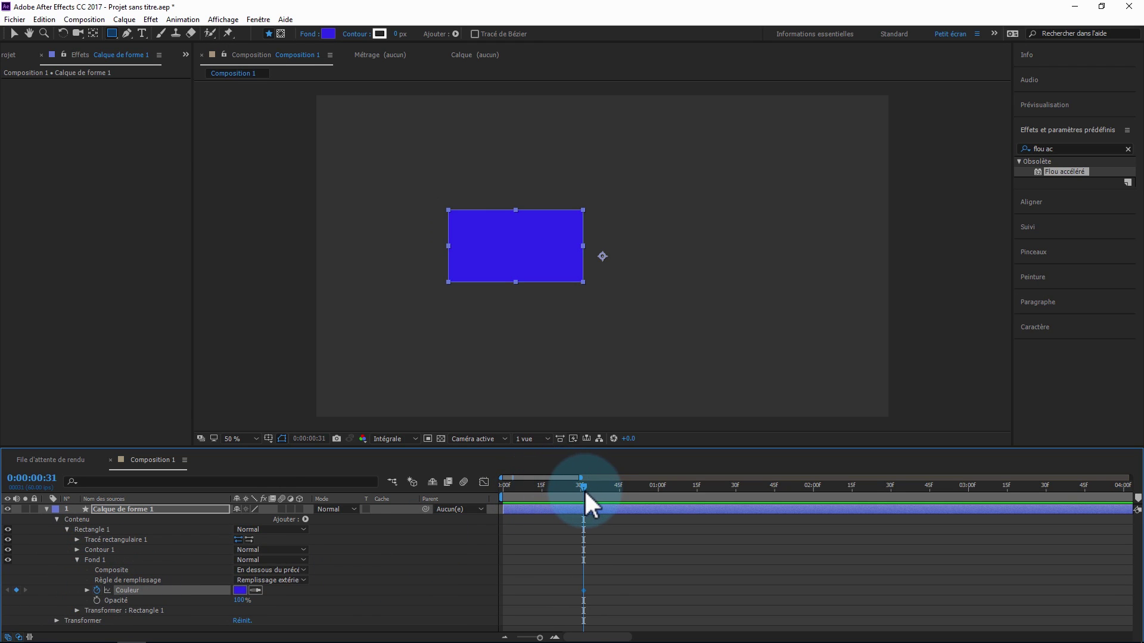
drag(580, 592, 507, 588)
Add a red fill colour keyframe for the rectangle at about frame 39.
drag(584, 487, 602, 489)
click(240, 589)
drag(477, 350, 402, 264)
click(683, 269)
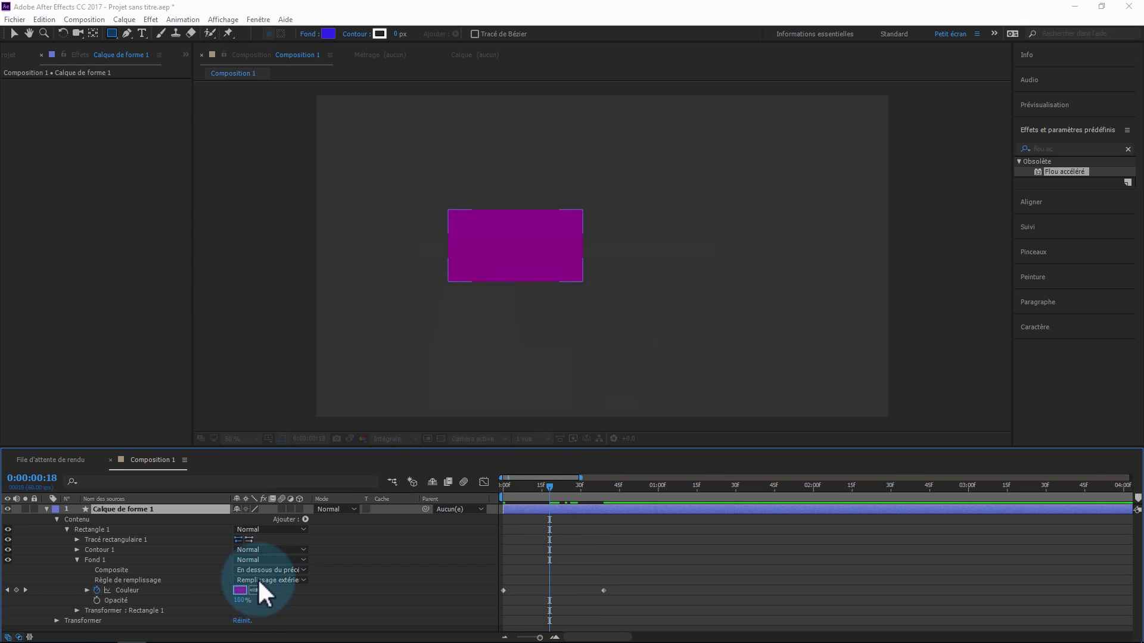
Change the rectangle's fill colour to green at frame 18 and preview the colour animation from the start.
click(240, 589)
drag(548, 292, 477, 268)
click(683, 269)
drag(548, 484, 473, 484)
key(0)
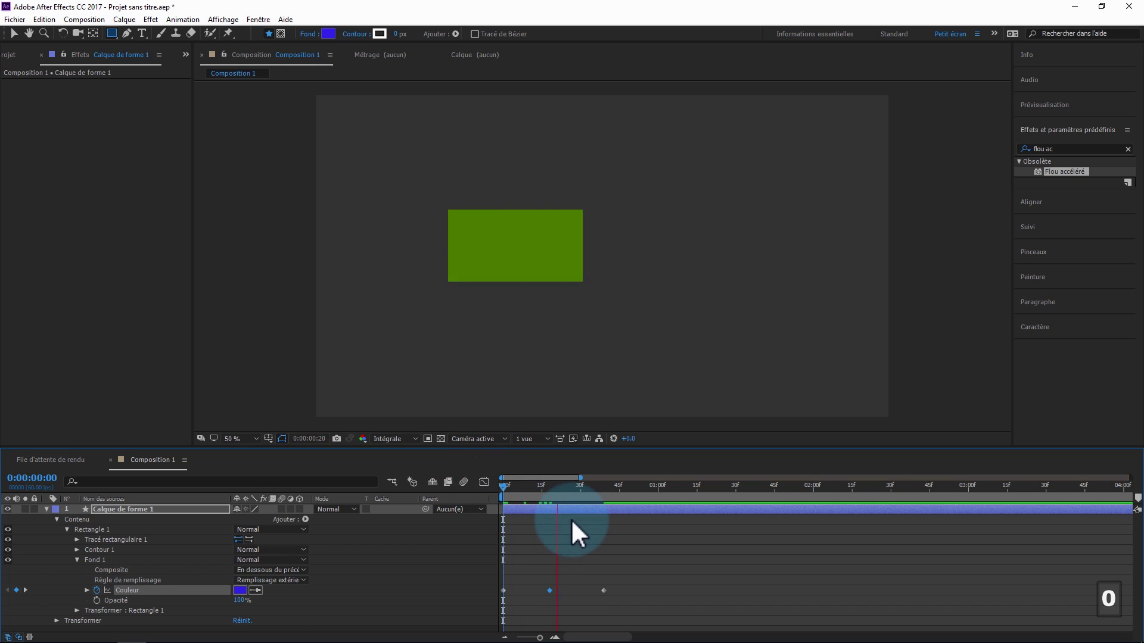
key(0)
Stretch the three colour keyframes proportionally so the last falls at about 0:00:01:20, and preview the slower change.
drag(638, 595, 475, 592)
drag(602, 590, 709, 590)
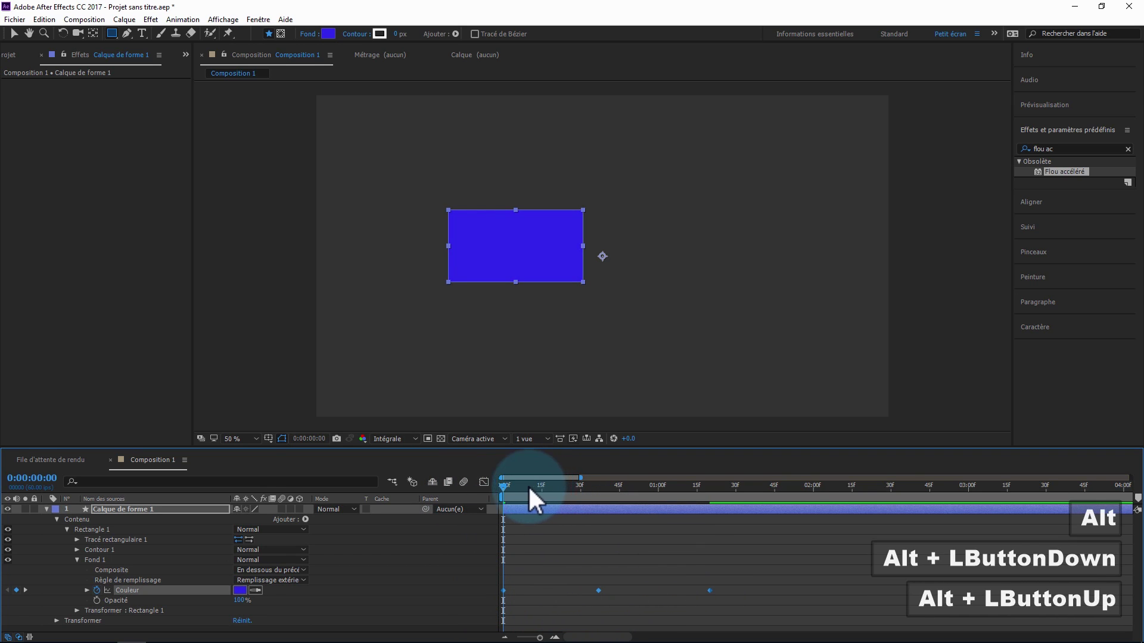
click(532, 553)
key(0)
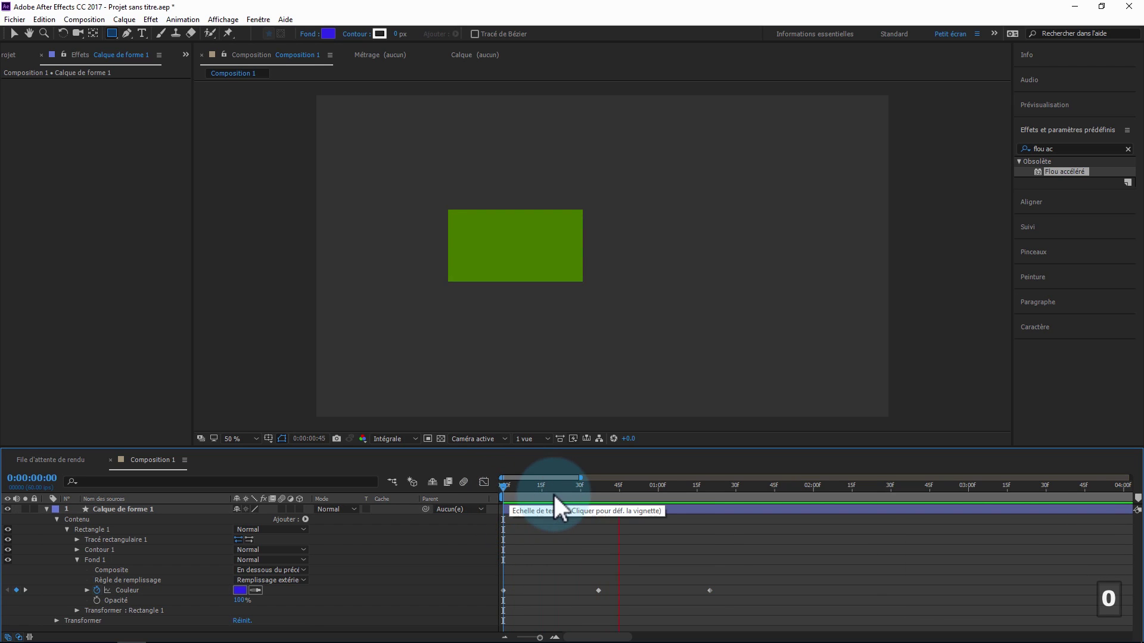
click(482, 505)
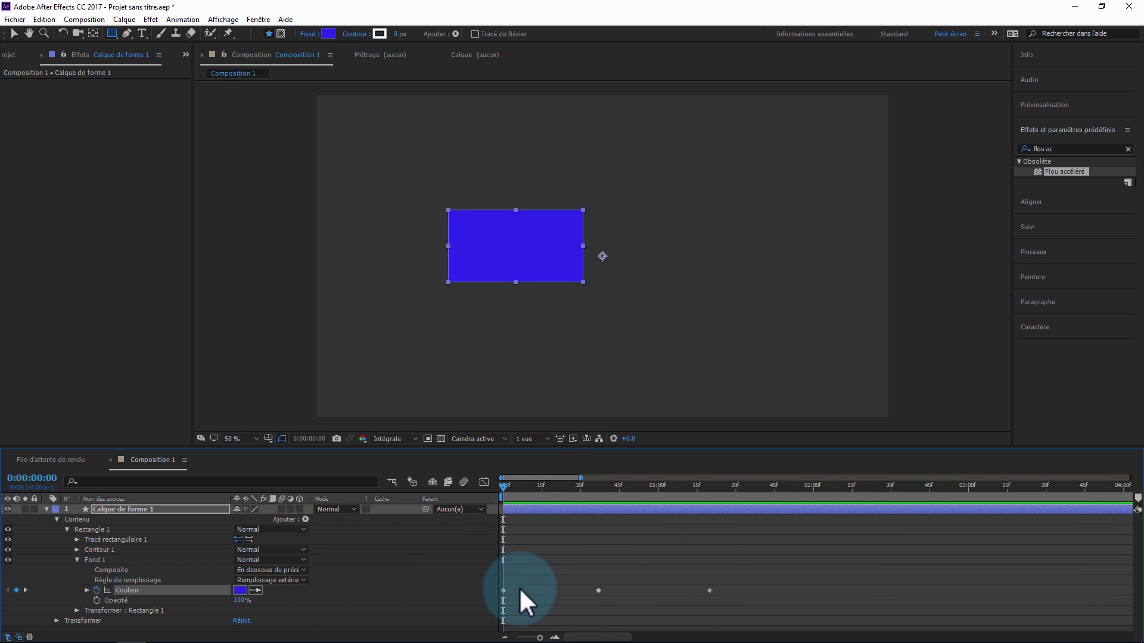
Copy the first blue colour keyframe and paste it at frame 36, just before the green keyframe.
drag(517, 490, 595, 486)
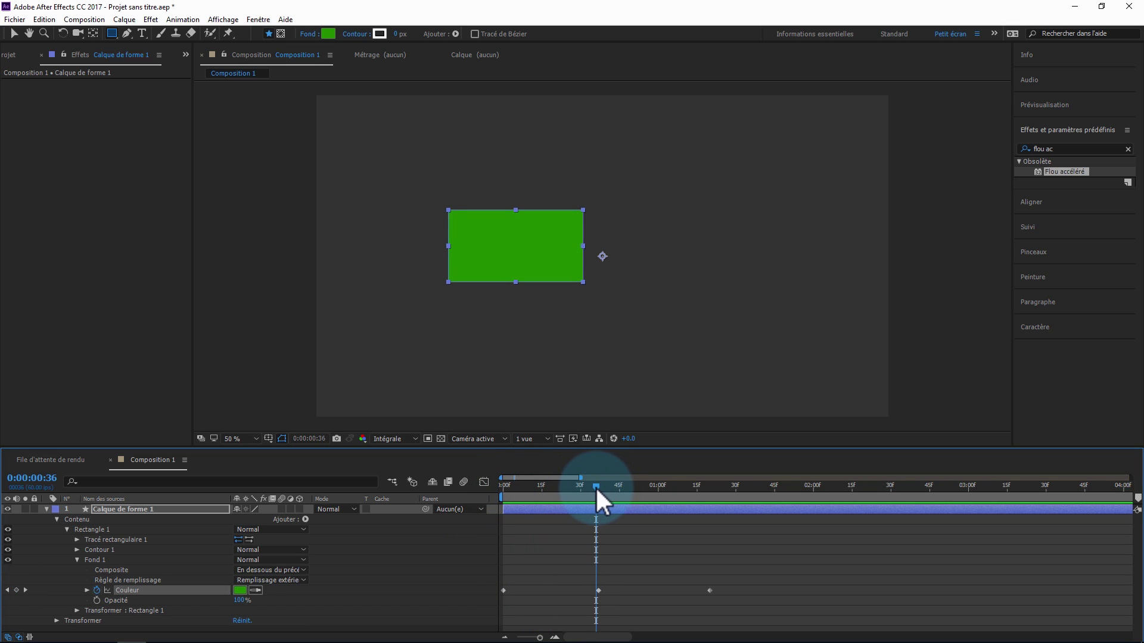
click(122, 573)
click(503, 589)
key(ctrl+c)
key(ctrl+v)
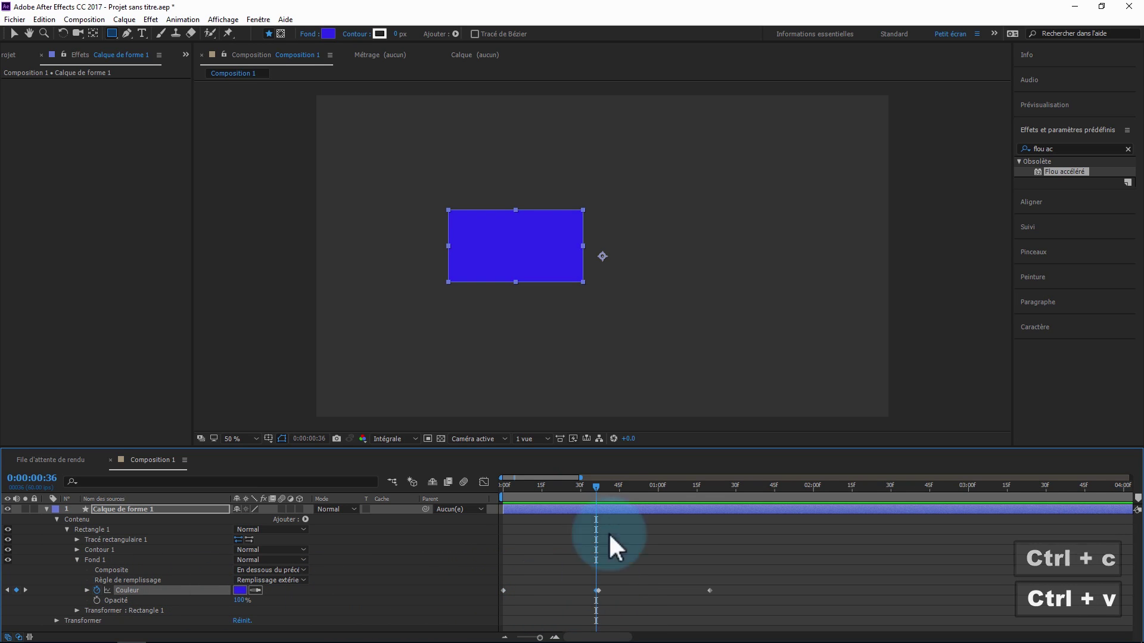
Copy the green colour keyframe from frame 37 and paste it just before the final red keyframe.
shift+click(599, 483)
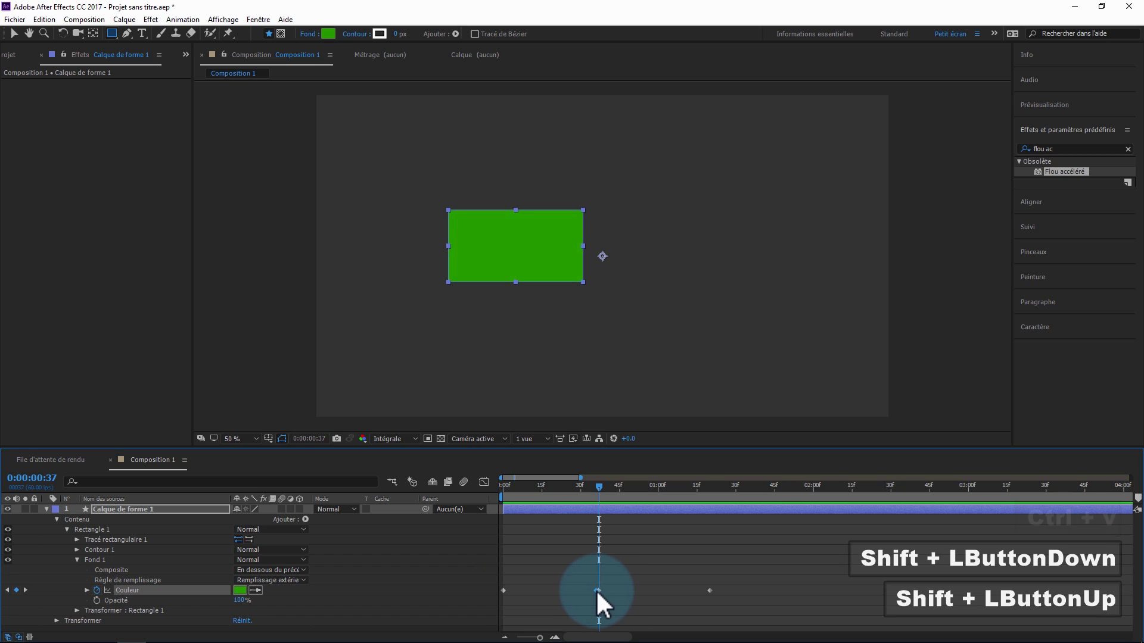
key(ctrl+c)
click(708, 487)
shift+click(705, 490)
key(ctrl+v)
Change the rectangle's fill colour at frame 36 to pink.
drag(706, 491, 617, 497)
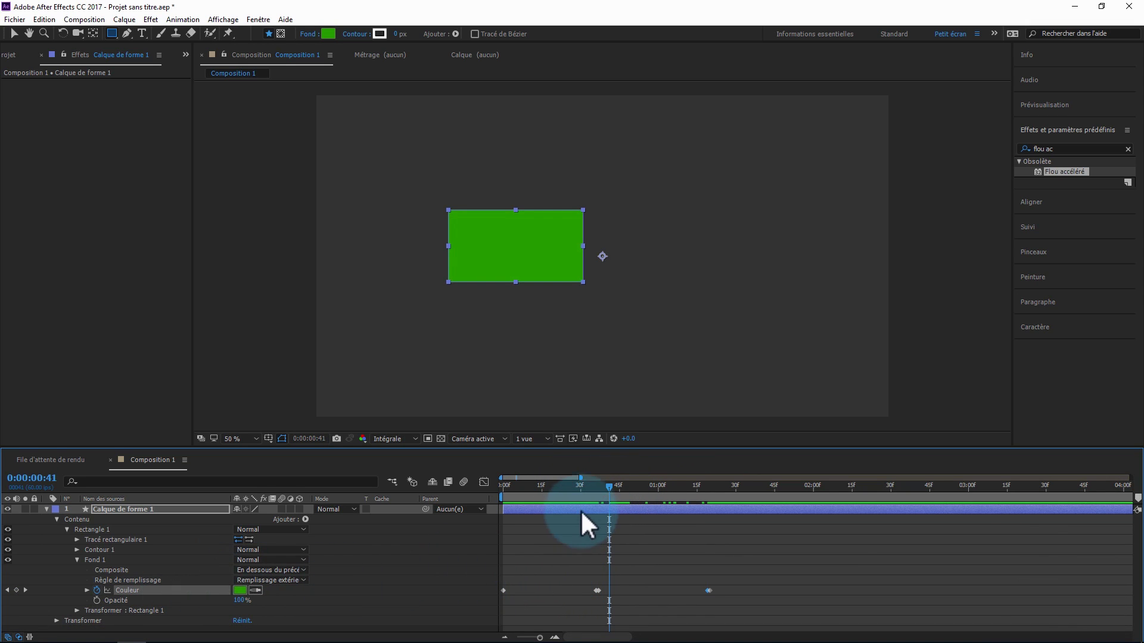
shift+click(592, 488)
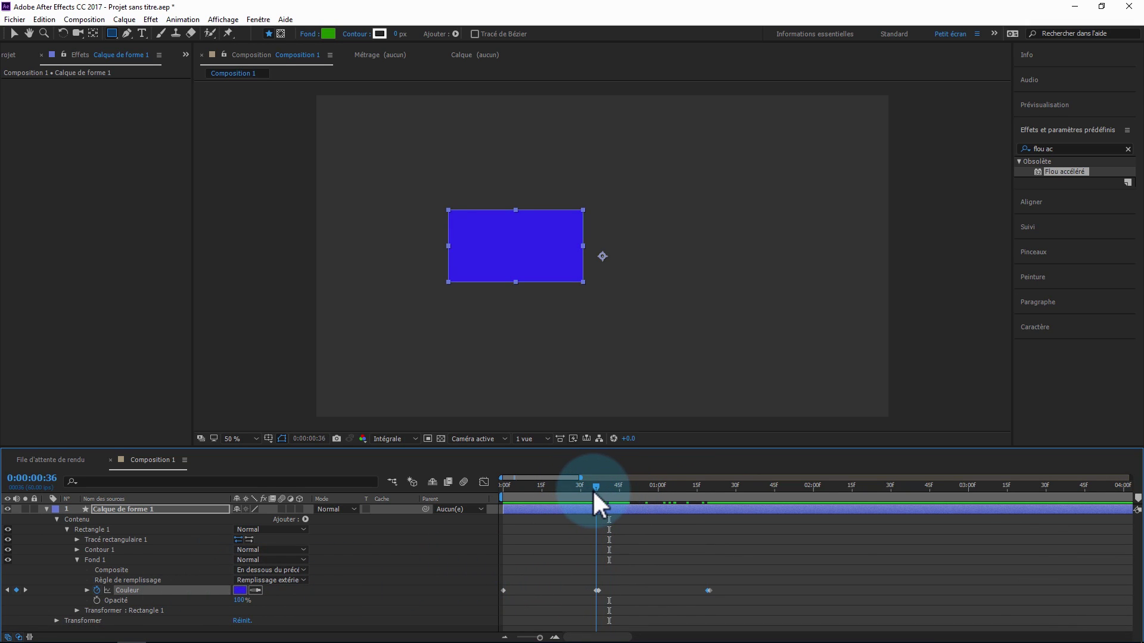
click(240, 590)
drag(479, 375, 364, 343)
click(690, 268)
Copy the pink colour keyframe from frame 36 and paste it over the first keyframe at frame 0.
drag(575, 487, 504, 496)
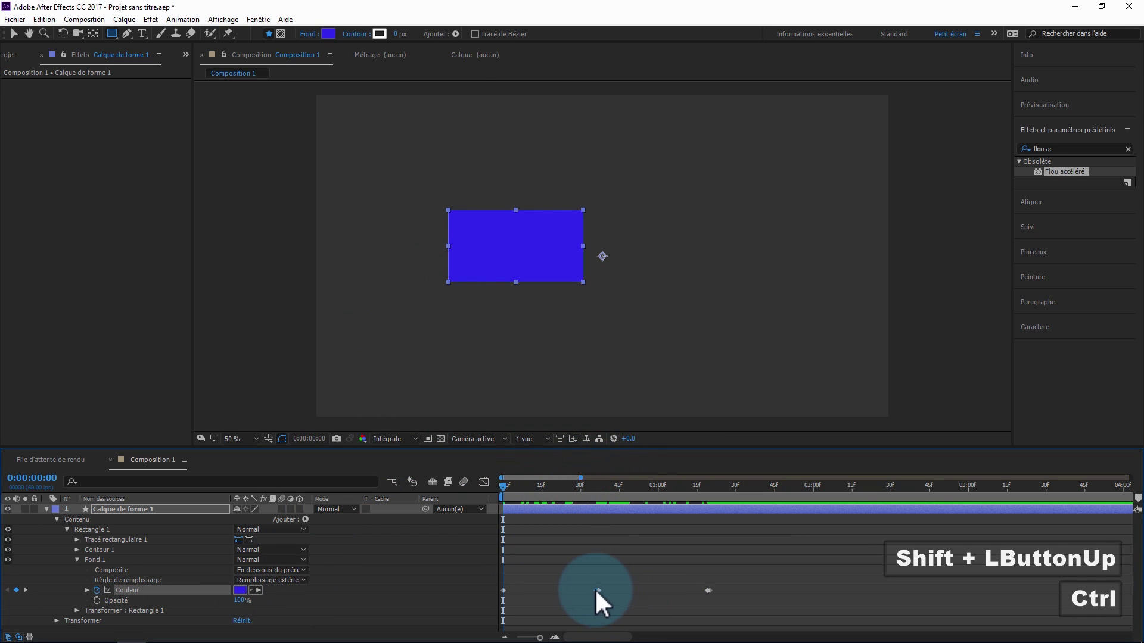
key(ctrl+c)
key(ctrl+v)
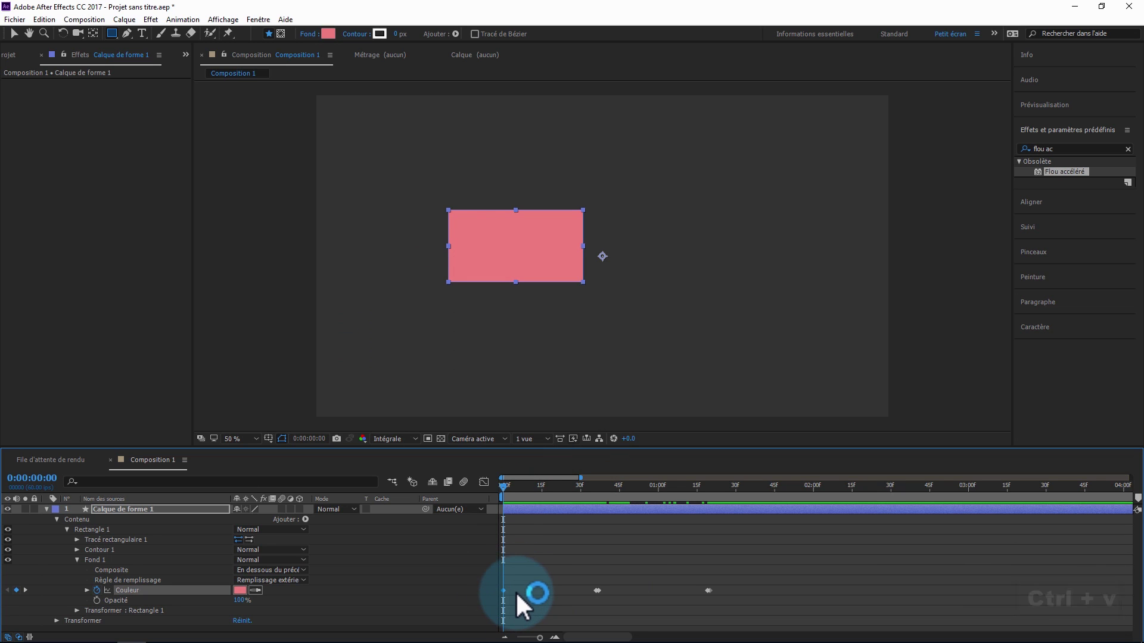
Apply keyframe hold (Maintien des images clés) to the first pink colour keyframe.
click(503, 518)
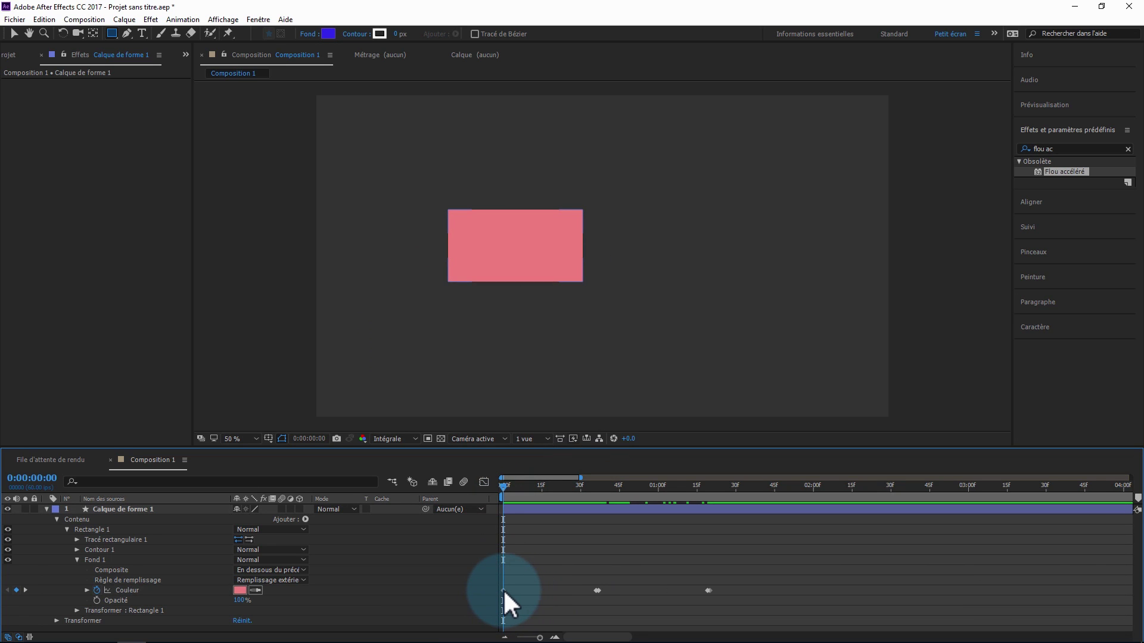
right_click(503, 589)
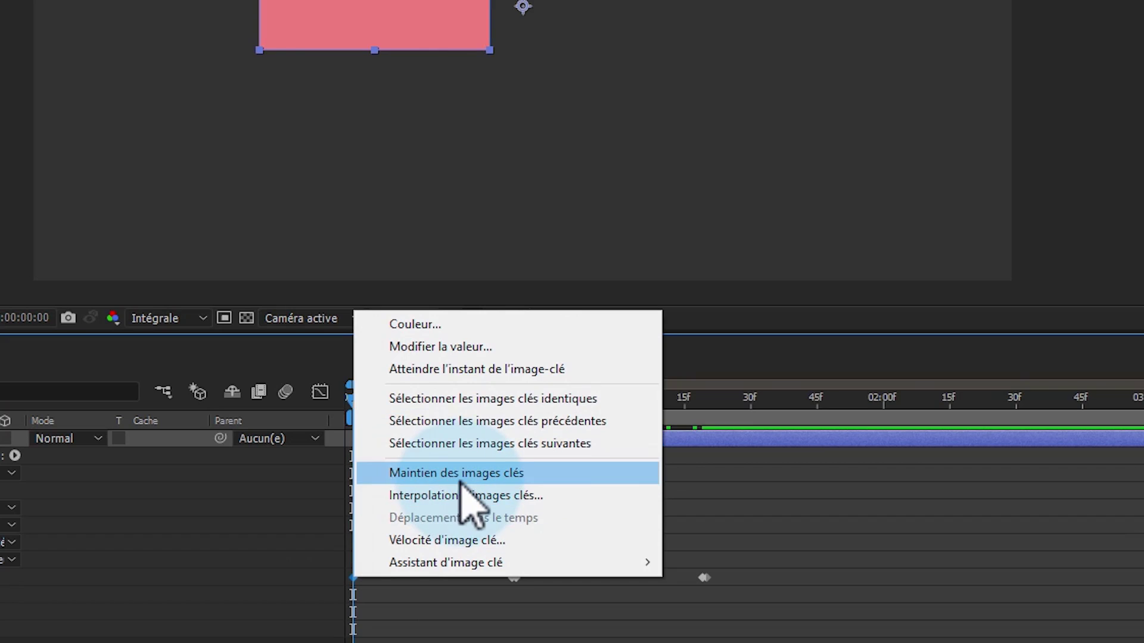
click(432, 478)
Remove the extra pink keyframe at frame 36 and apply keyframe hold to the green keyframe at frame 37.
drag(353, 398, 499, 408)
click(513, 577)
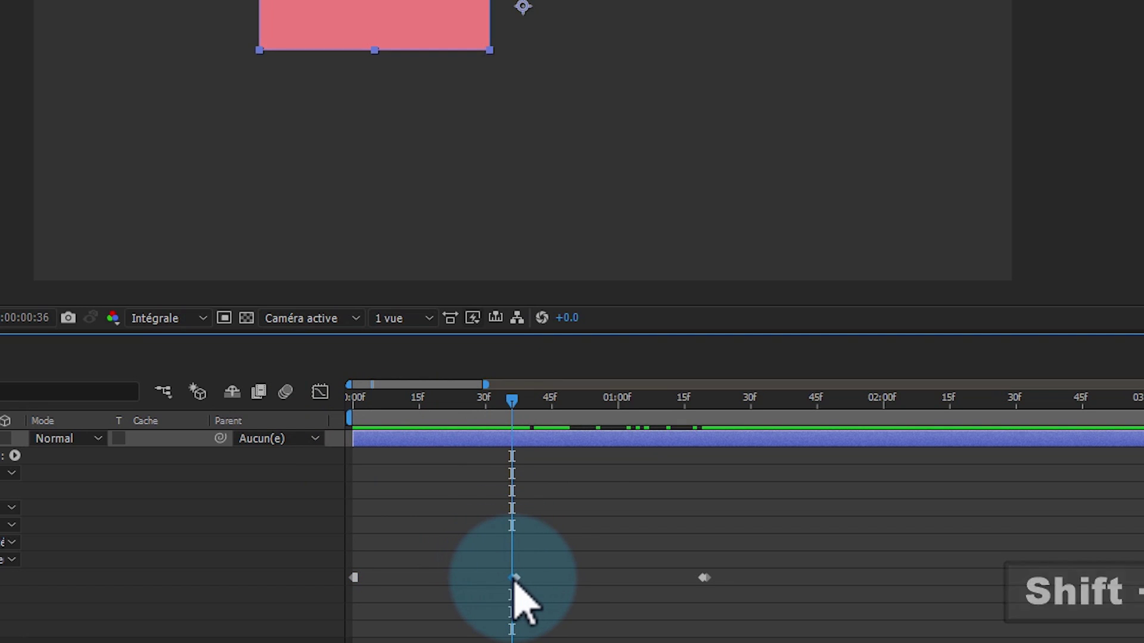
right_click(514, 579)
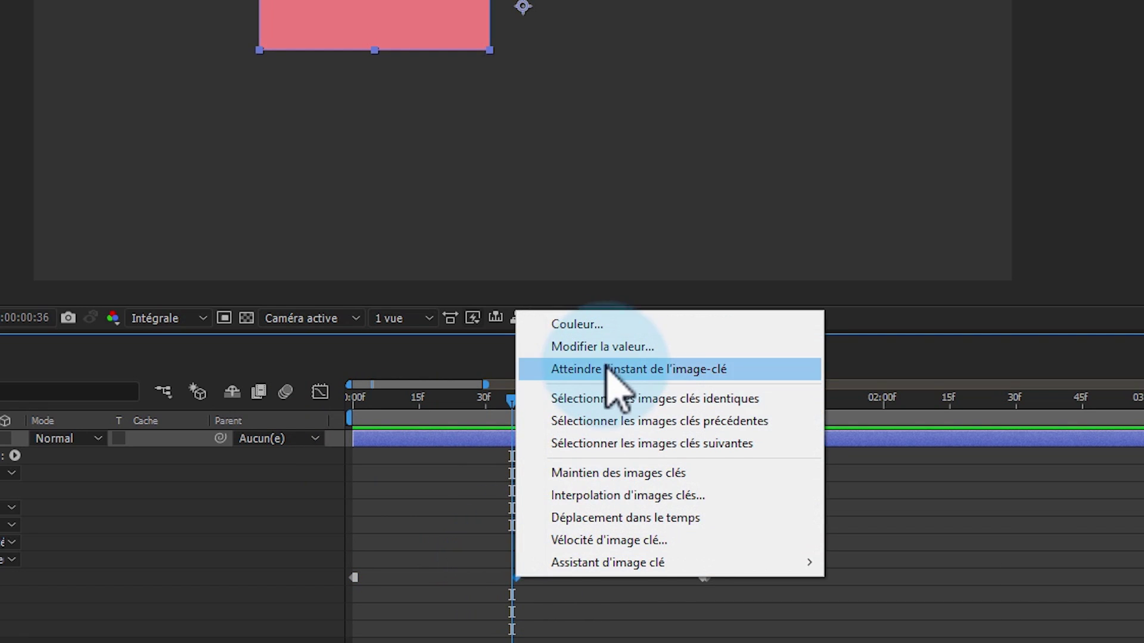
click(600, 477)
Check the held colour changes along the timeline and move the last red keyframe to about 0:00:02:10.
click(353, 576)
key(Home)
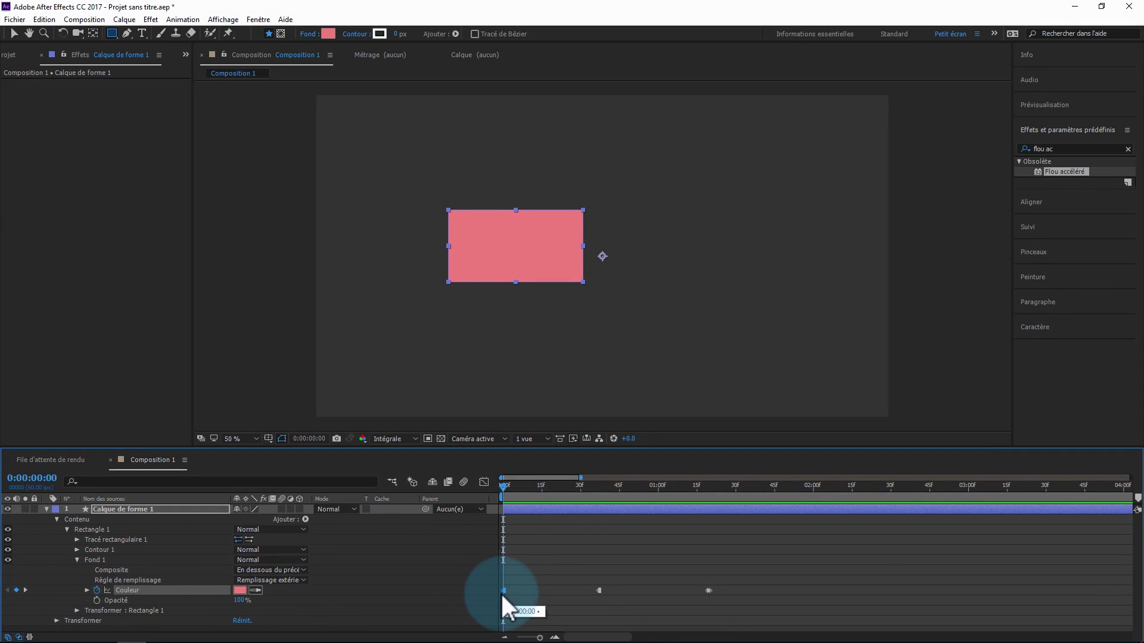
drag(503, 485, 598, 491)
click(598, 590)
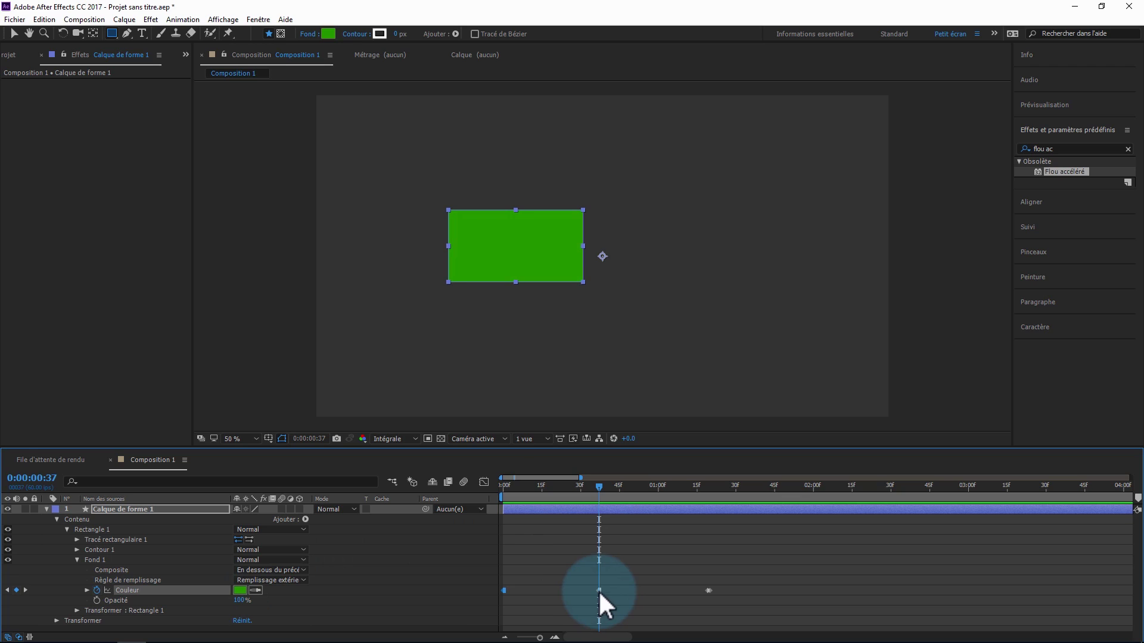
drag(599, 487, 691, 488)
drag(710, 590, 840, 585)
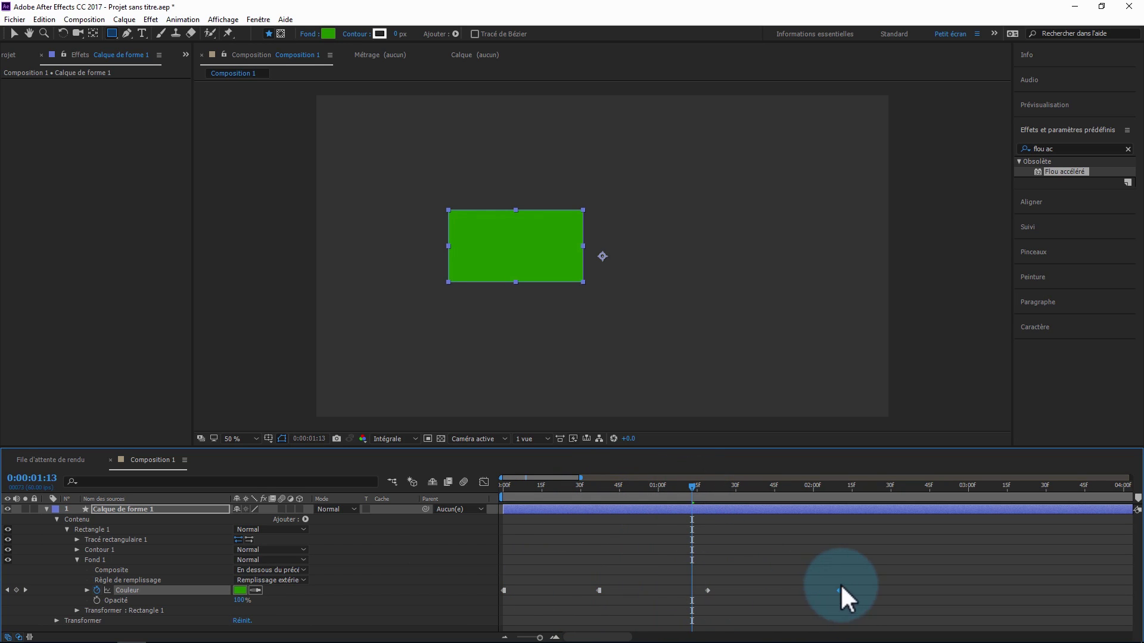
drag(716, 487, 836, 501)
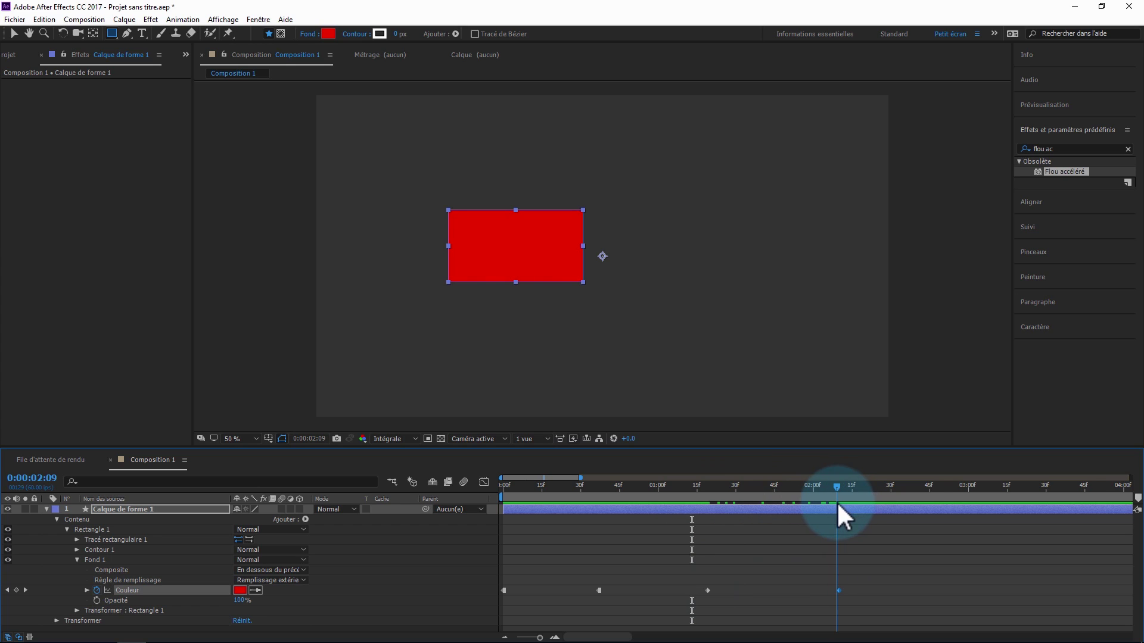
Change the fill colour of the last keyframe at 0:00:02:09 to bright green.
click(241, 591)
drag(567, 352, 481, 273)
click(691, 269)
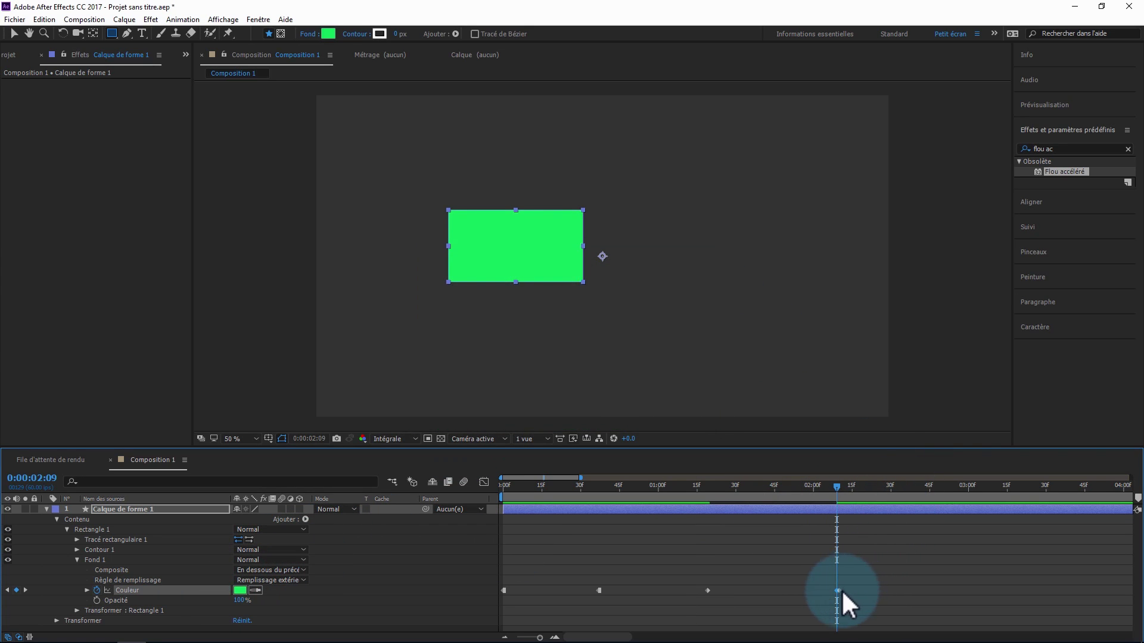
Delete the last colour keyframe, select the preceding one, and bring the playhead back to about 0:00:02:09.
key(Delete)
drag(817, 485, 701, 558)
click(707, 591)
drag(703, 488, 835, 510)
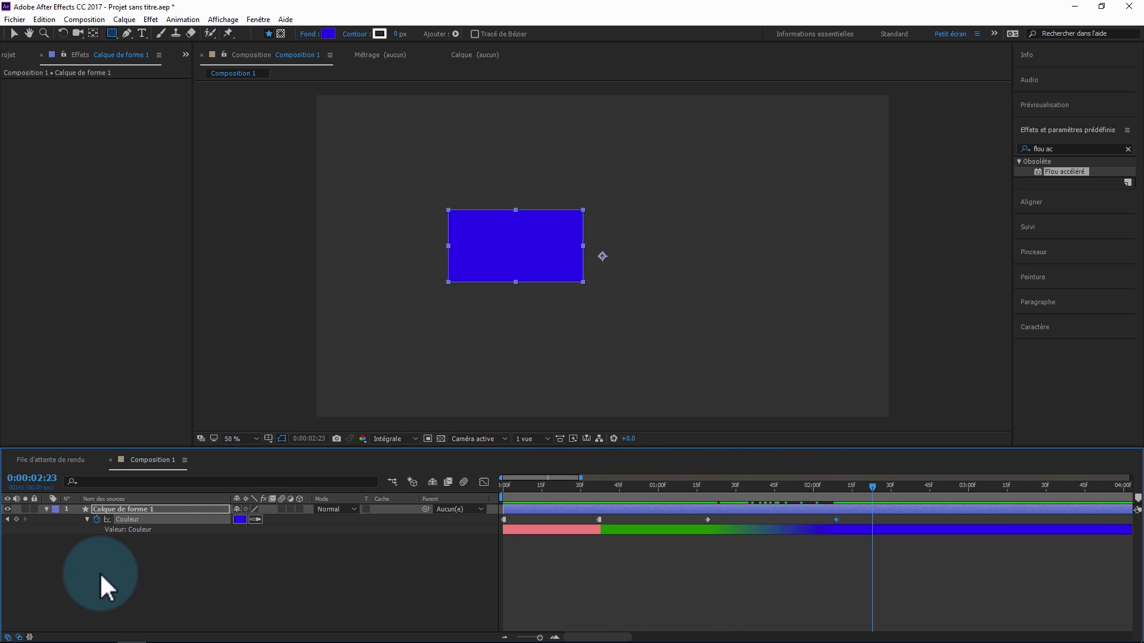
Examine the colour strip under the Couleur keyframes and scrub from the start to 0:00:00:35.
click(119, 539)
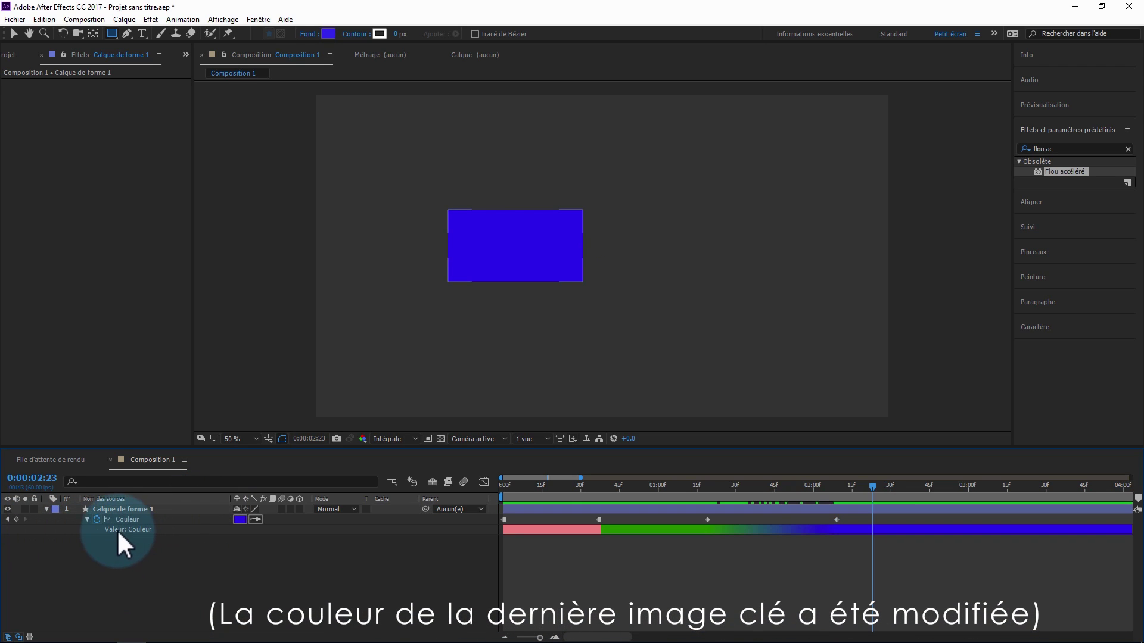
drag(517, 485, 502, 485)
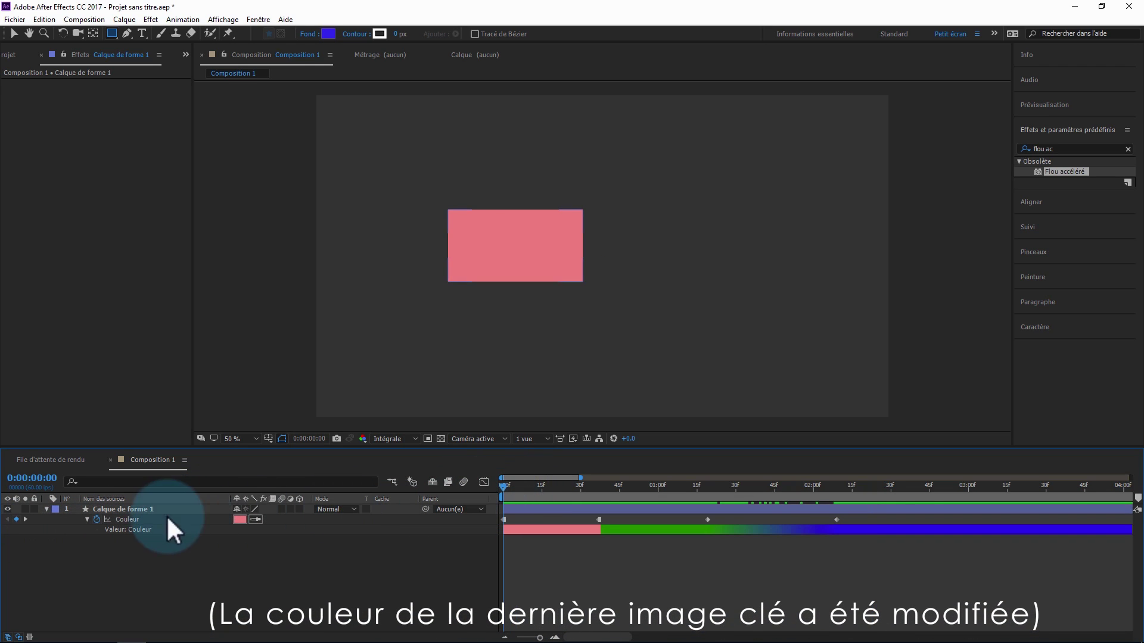
click(87, 519)
click(86, 519)
drag(549, 494, 593, 485)
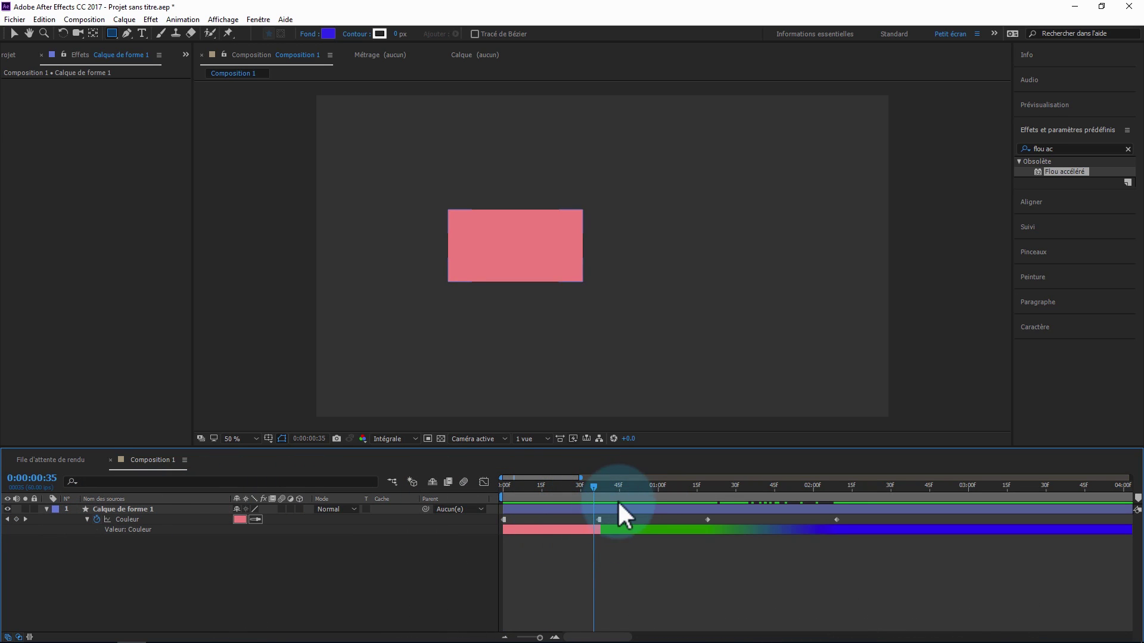
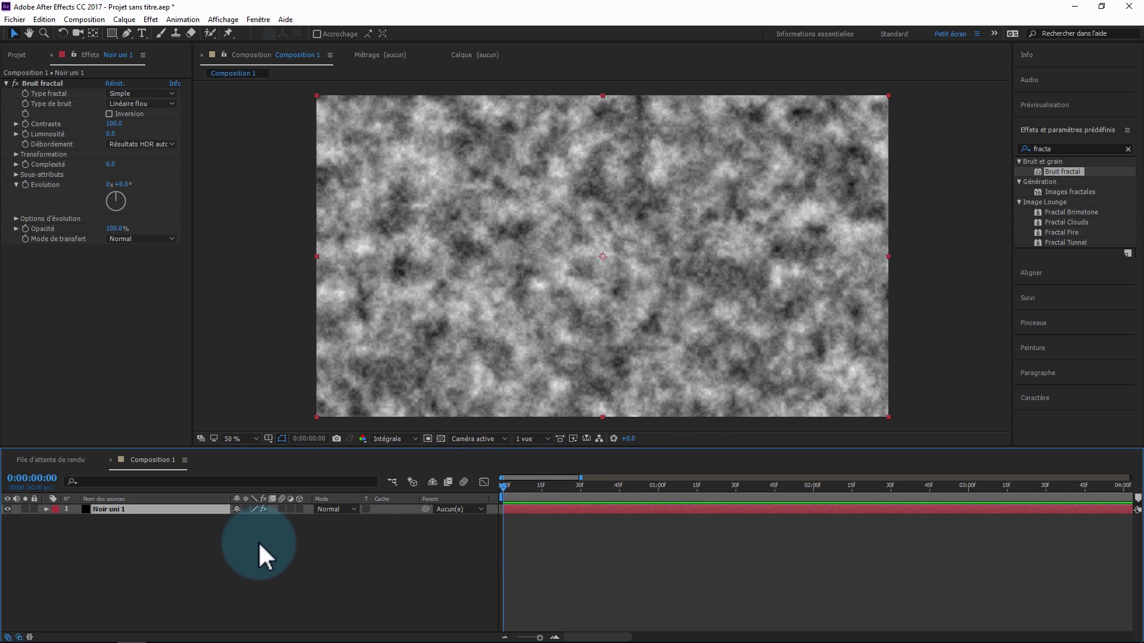
Add an Evolution keyframe to the Bruit fractal effect at 0:00:00:00 and undo the trial value change.
click(36, 83)
click(120, 511)
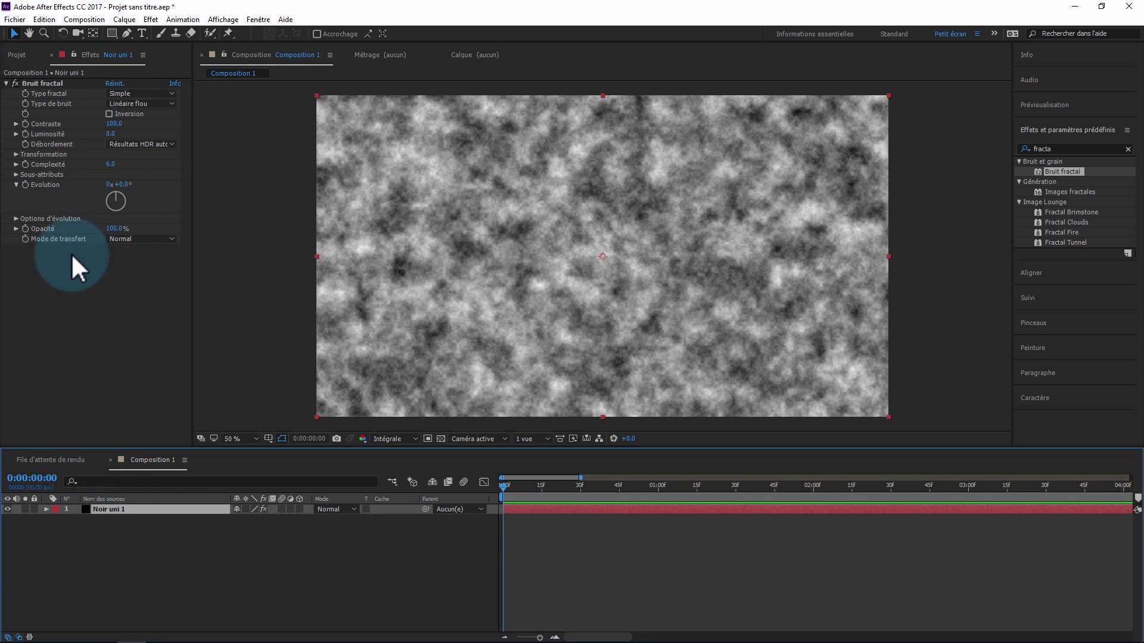
click(23, 184)
drag(122, 184, 214, 187)
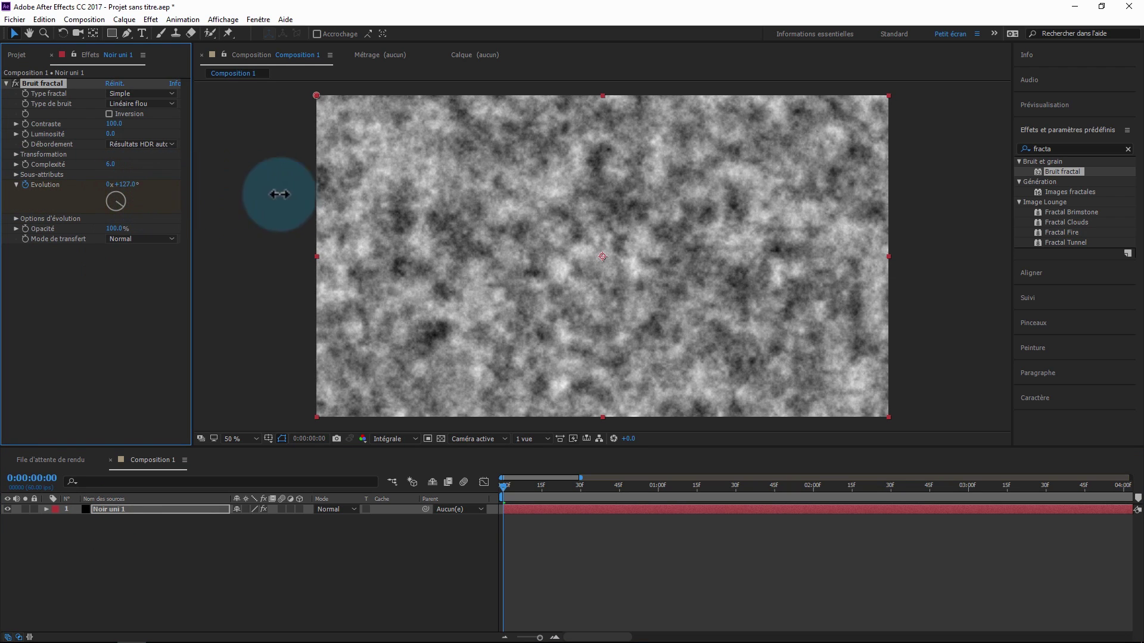
key(ctrl+z)
click(25, 185)
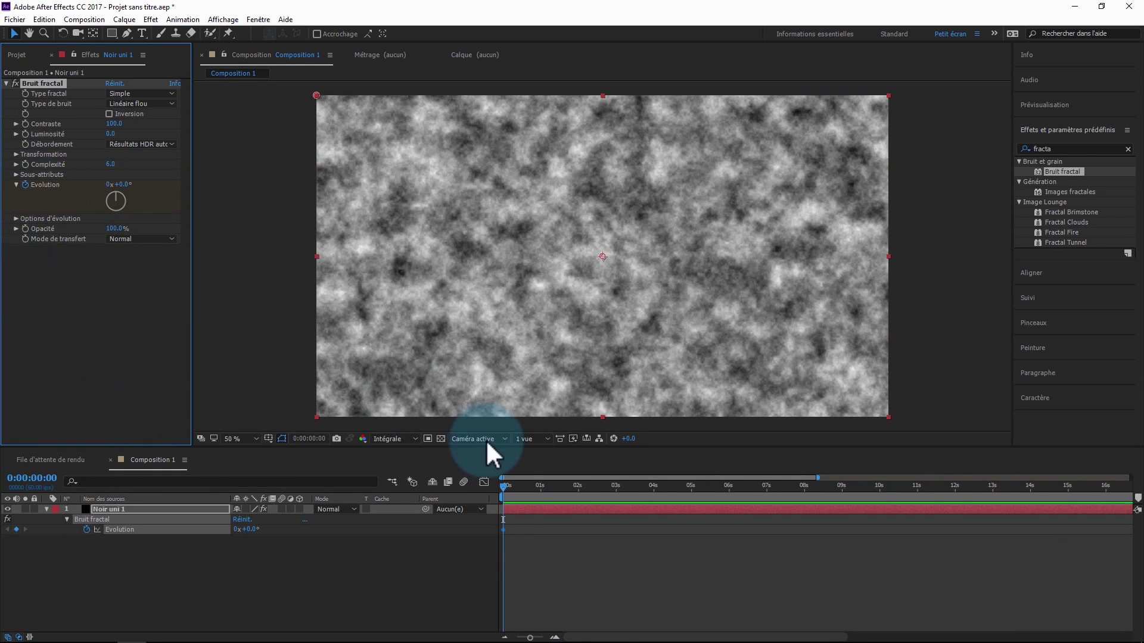
Set Evolution to 2x+22.0° at about 4 seconds and scrub the timeline to check the noise animation.
drag(520, 490, 654, 486)
drag(236, 528, 679, 519)
drag(606, 483, 727, 488)
key(0)
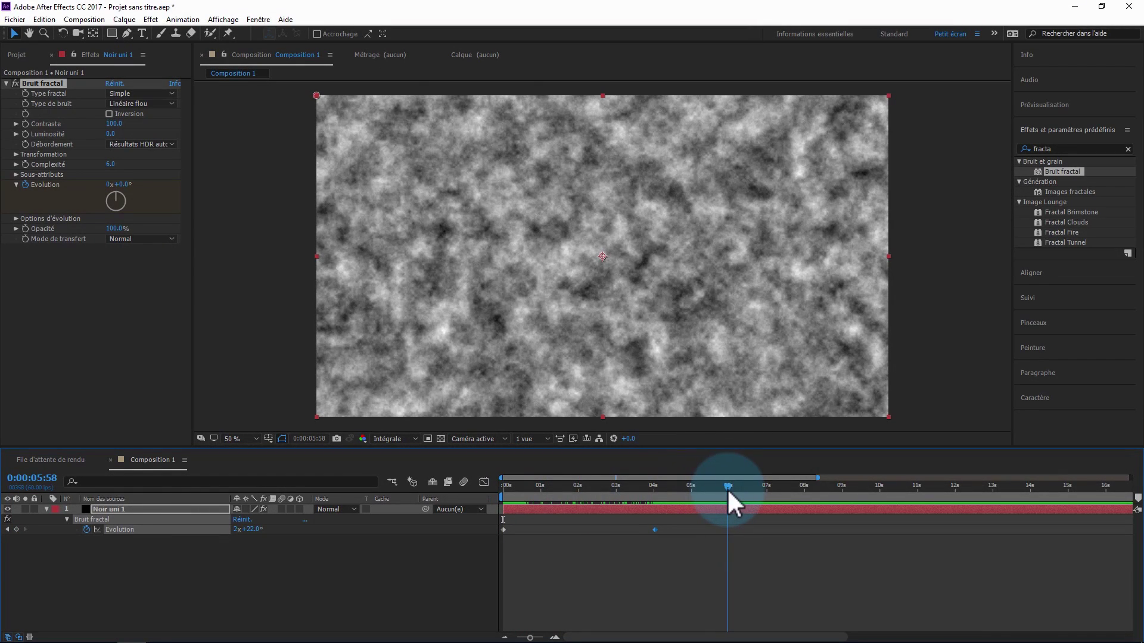
drag(523, 489, 648, 488)
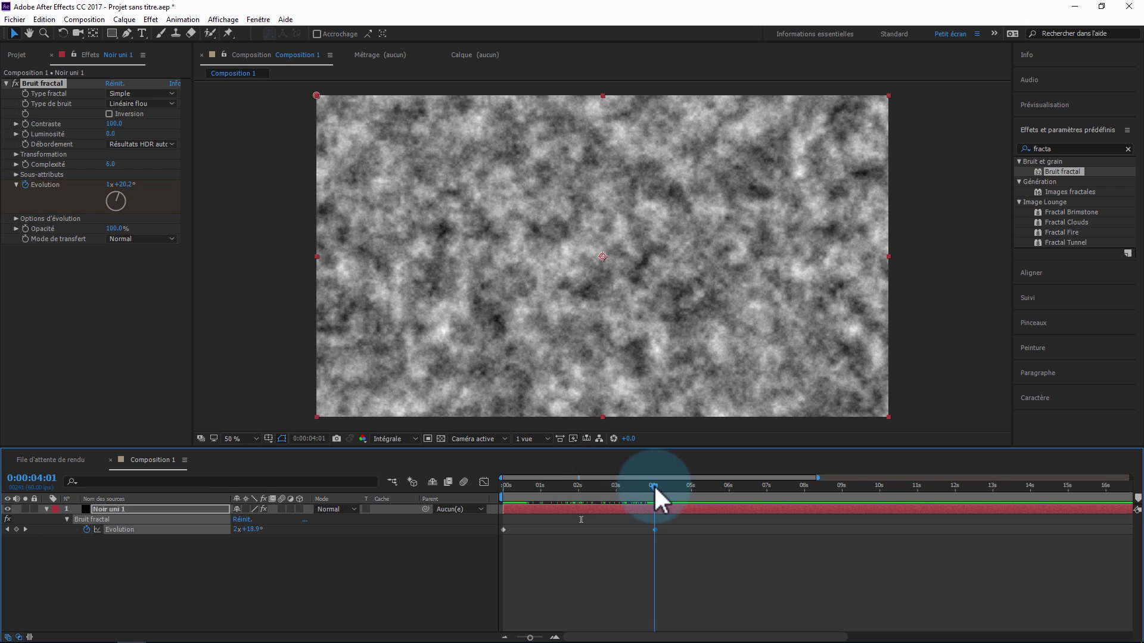
click(577, 487)
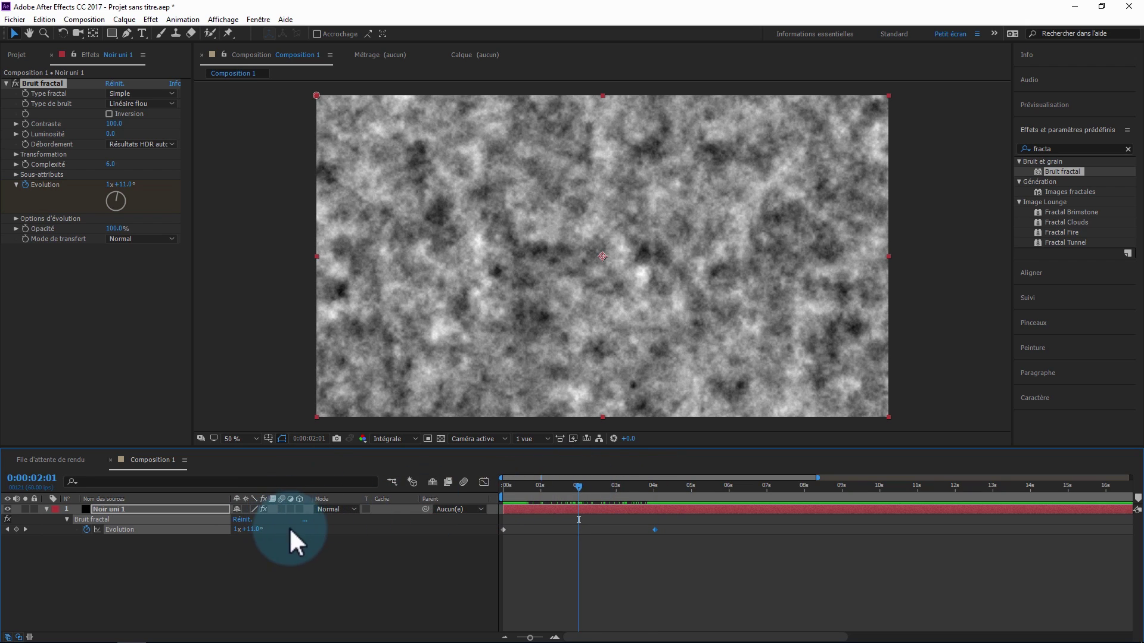
Set Evolution to 3x+22.0° at 0:00:05:56, delete the keyframe at about 4 seconds, and preview the animation.
drag(592, 495, 726, 481)
click(240, 529)
text(3)
key(Return)
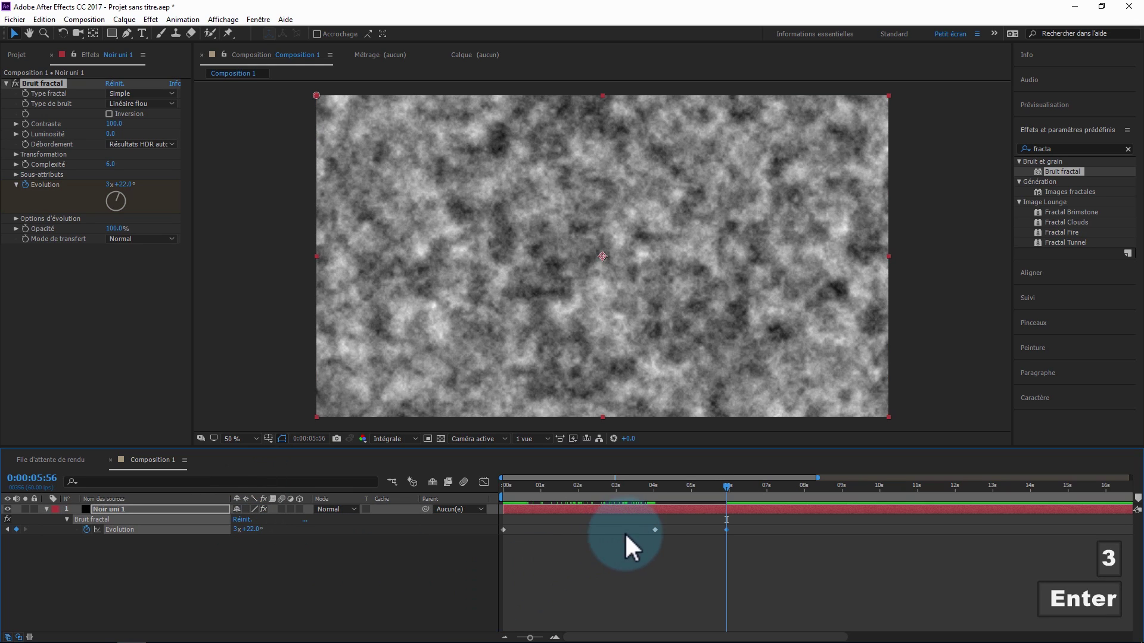
click(654, 530)
key(Delete)
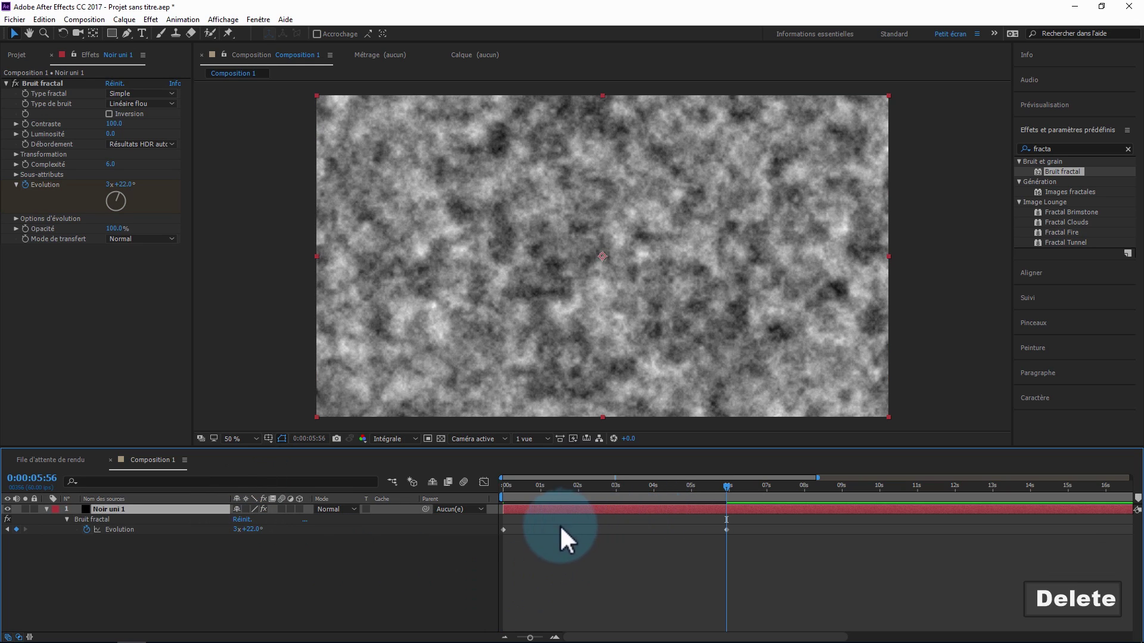
drag(571, 494, 758, 491)
key(0)
drag(758, 491, 762, 489)
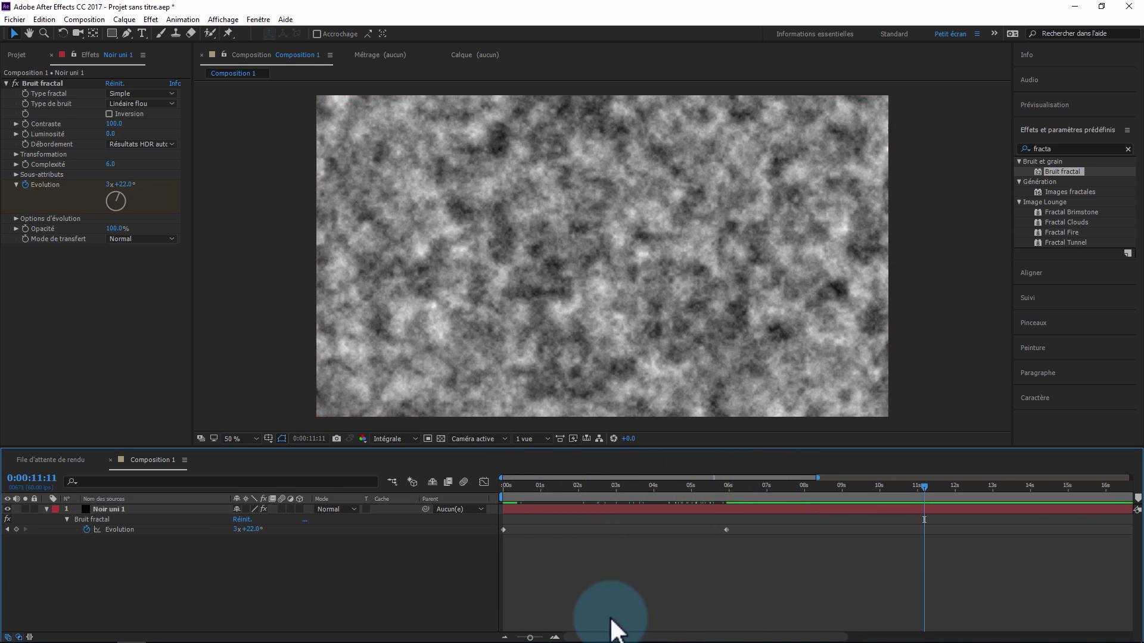
Try the last Evolution keyframe at about 30 seconds and at about 1 second, previewing the animation speed.
click(505, 636)
click(504, 636)
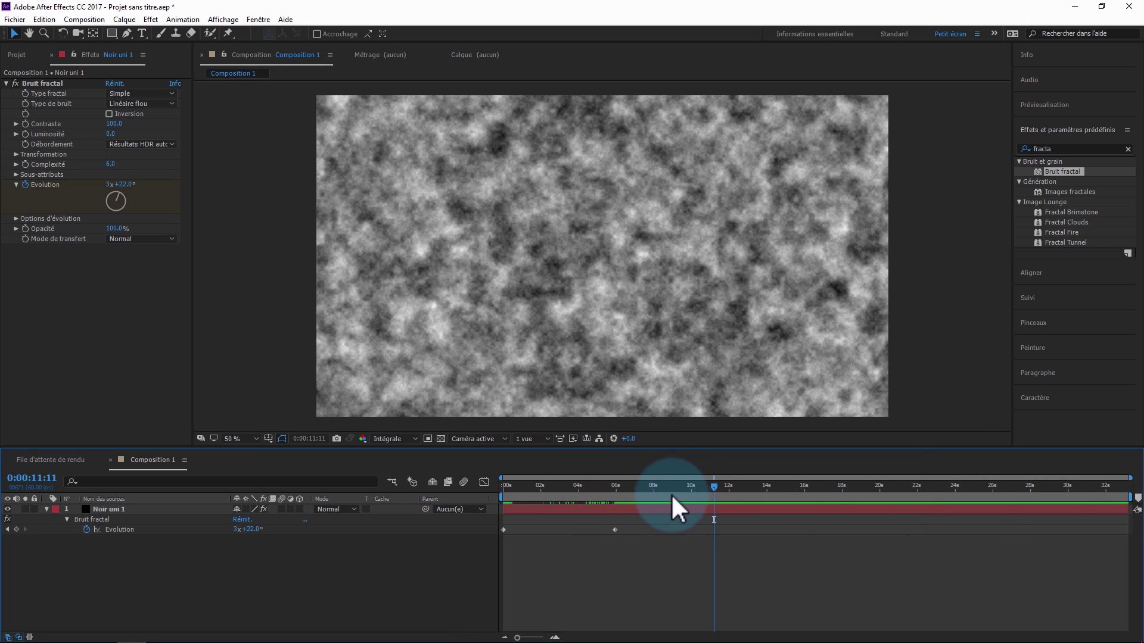
drag(871, 494, 1071, 491)
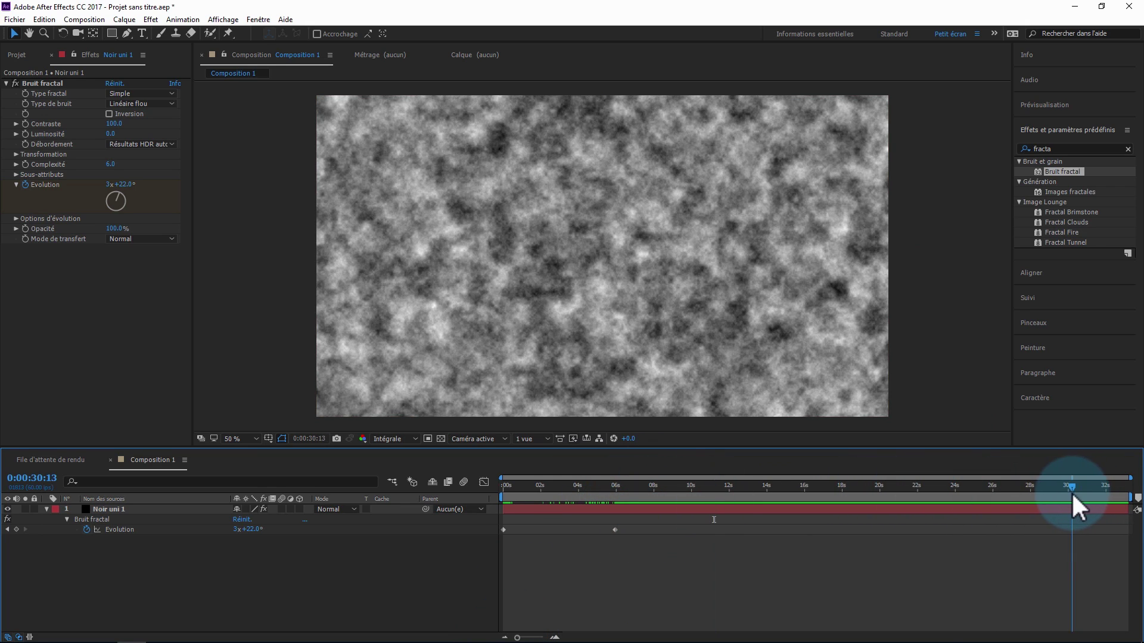
click(614, 527)
key(KP_0)
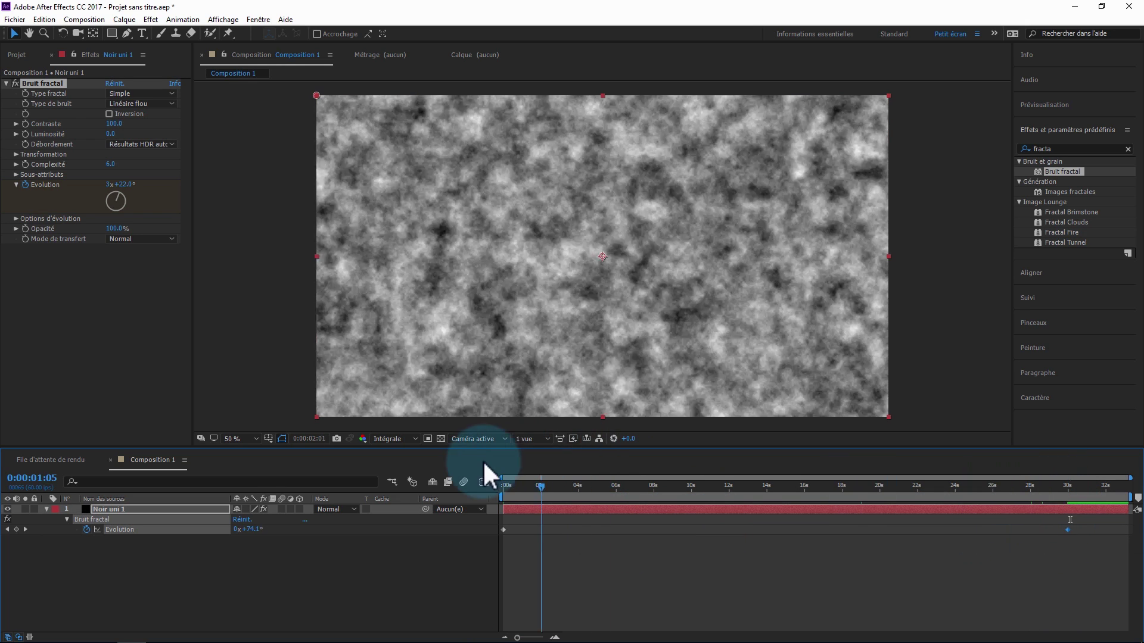
click(558, 493)
key(KP_0)
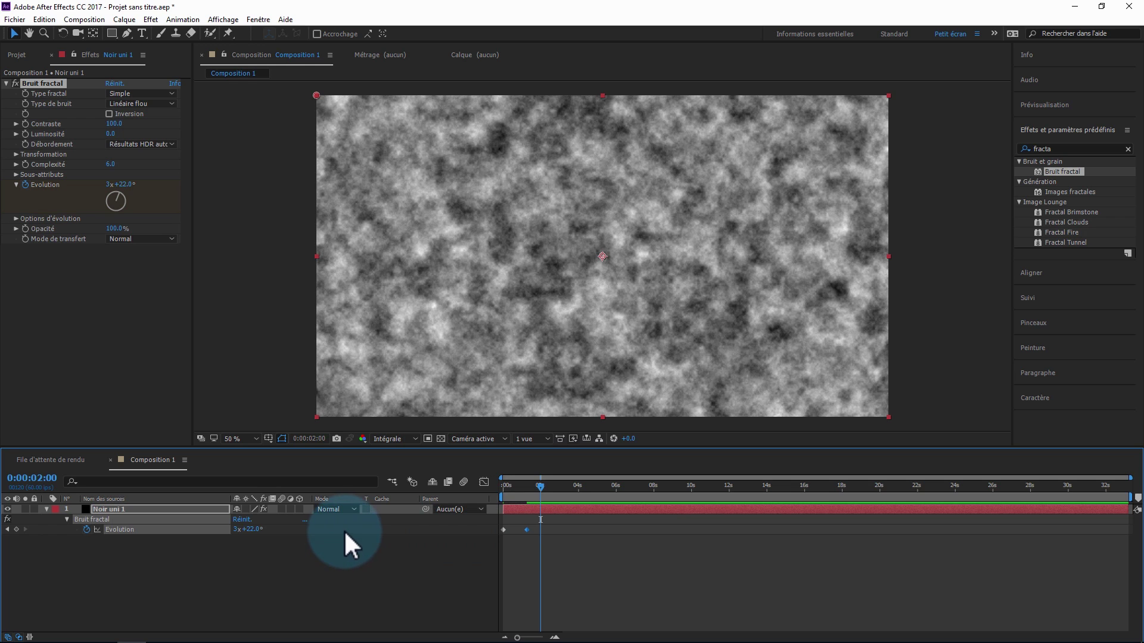
Remove all Evolution keyframes at the start of the timeline and give the property the expression time.
key(Home)
click(87, 529)
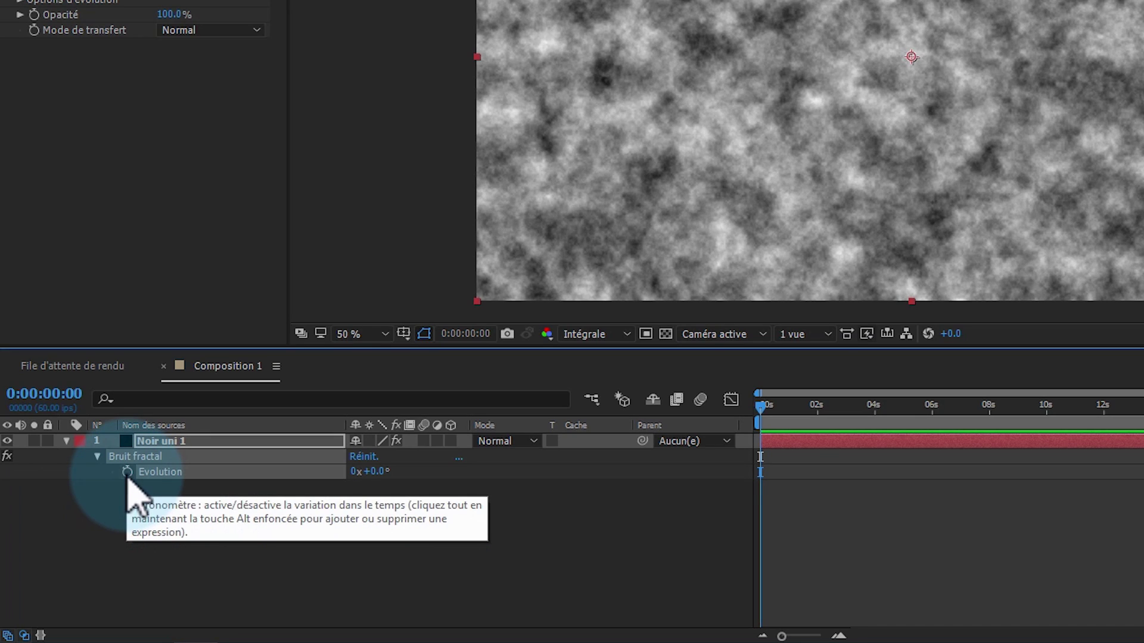
alt+click(127, 475)
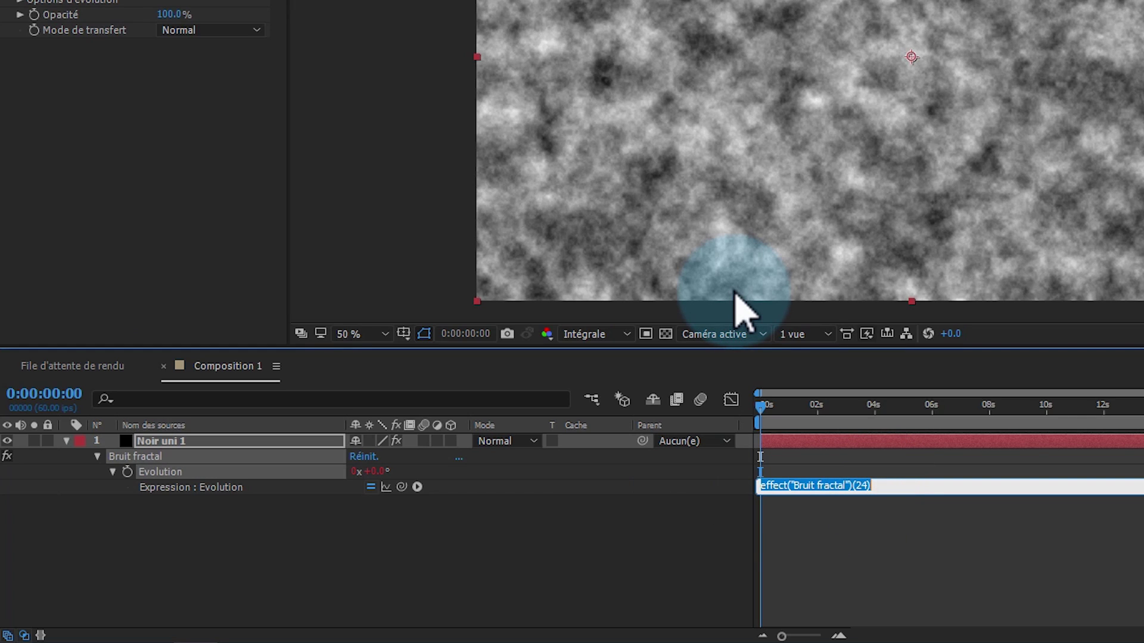
text(time)
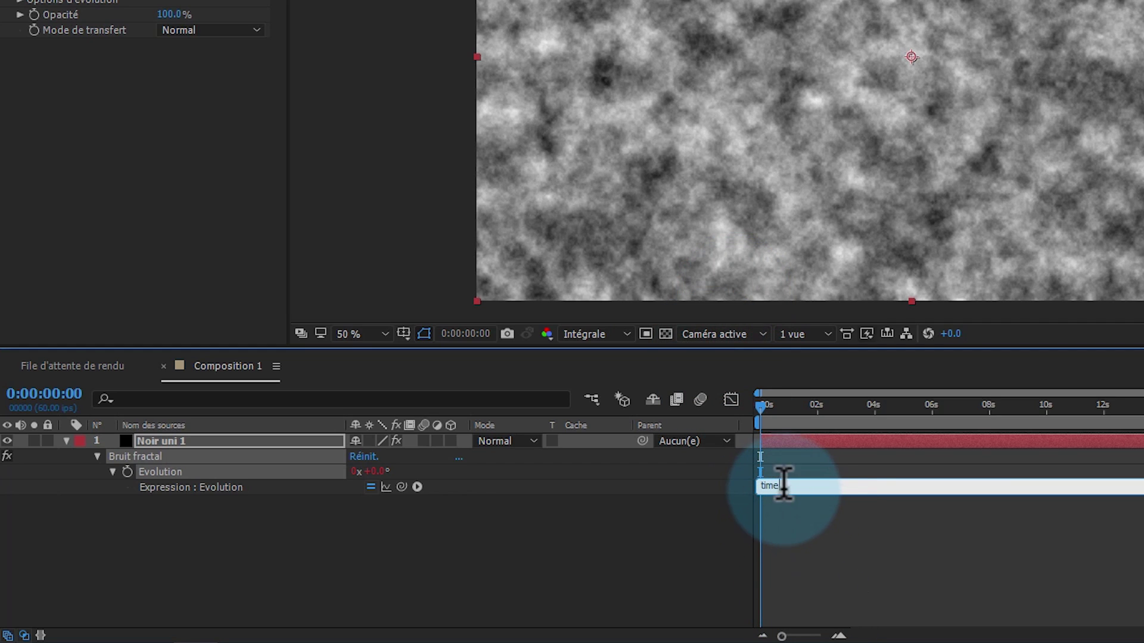
click(798, 530)
Play and scrub the composition to check how the time expression drives Evolution.
key(space)
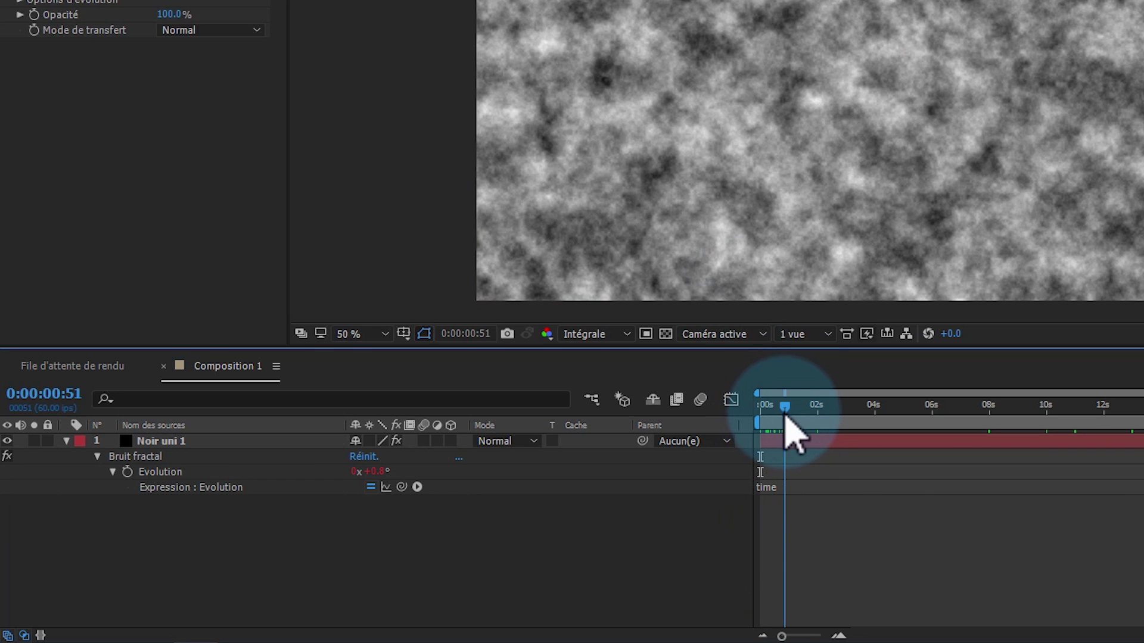
key(space)
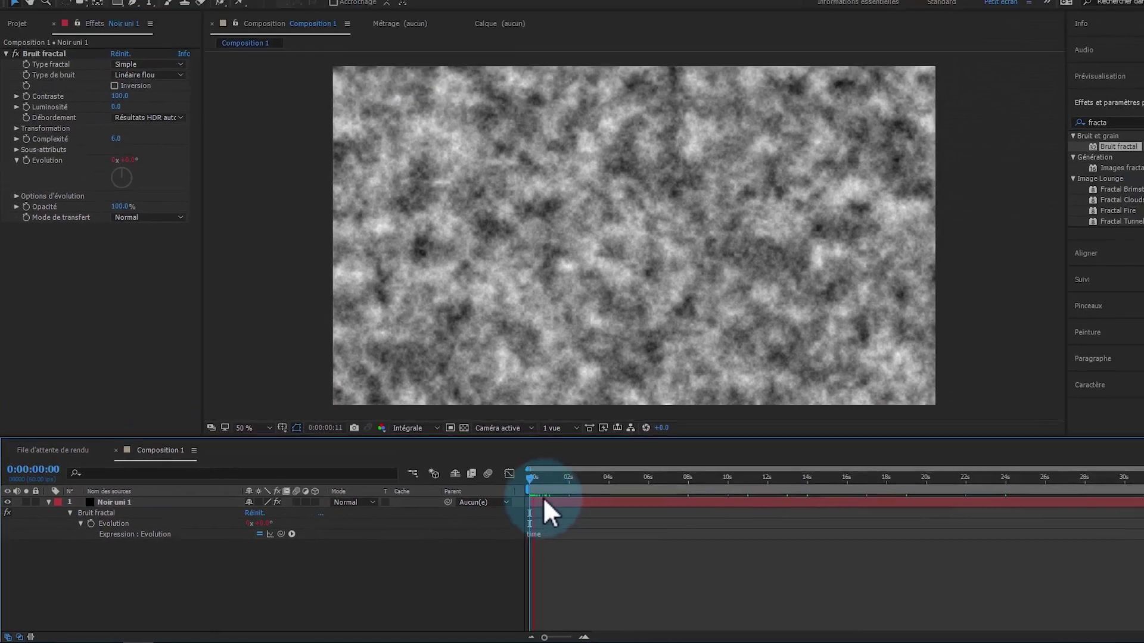
key(KP_0)
click(719, 496)
Change the Evolution expression to time*100 and preview the noise.
click(518, 536)
text(*100)
click(540, 578)
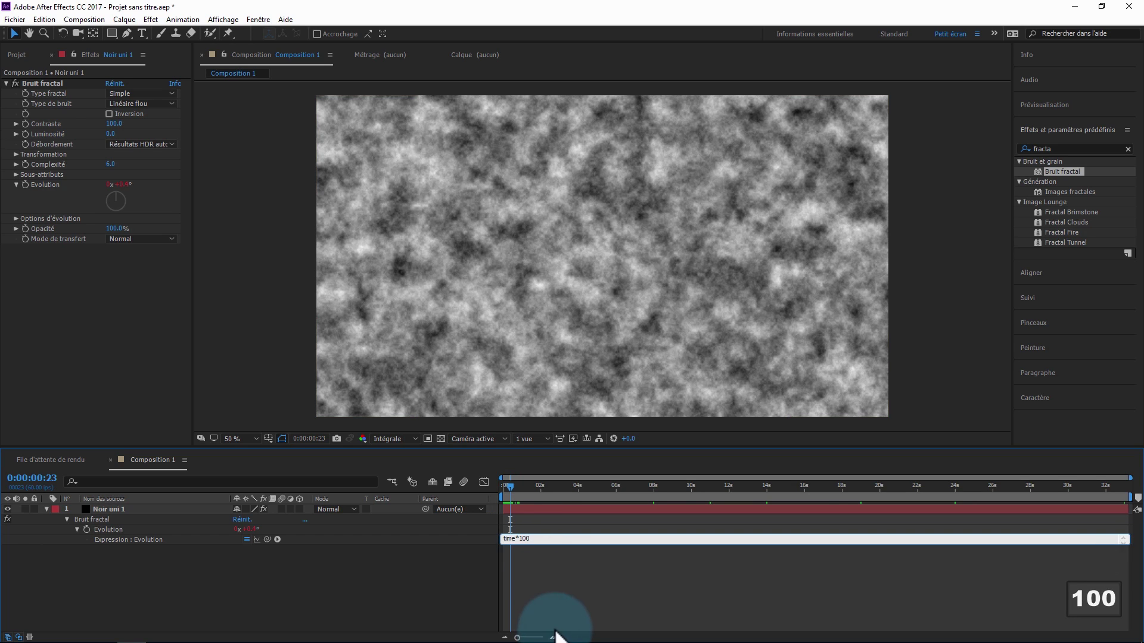
key(KP_0)
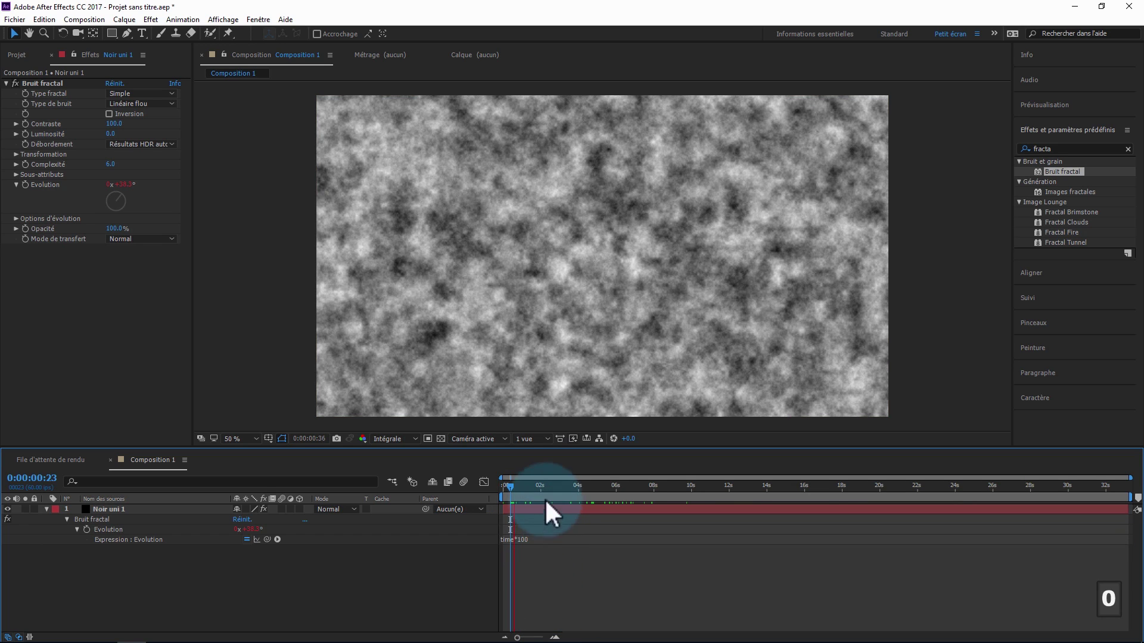
Change the Evolution expression to time*200 and preview the noise from the start.
click(522, 544)
click(523, 542)
click(525, 539)
key(BackSpace)
text(2)
click(535, 584)
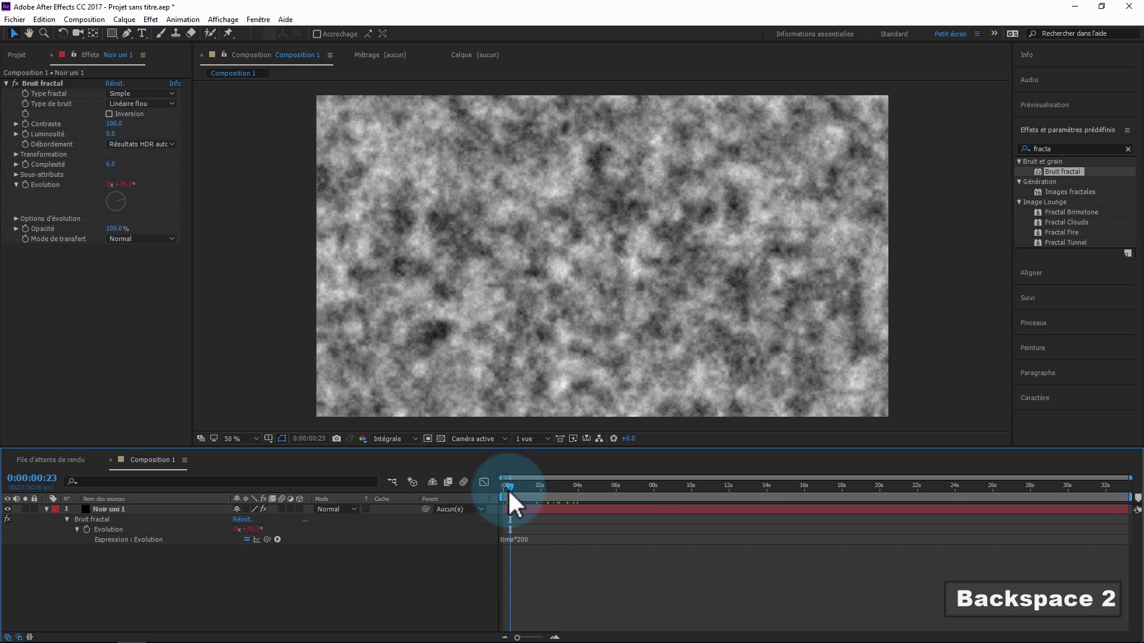
click(503, 490)
key(KP_0)
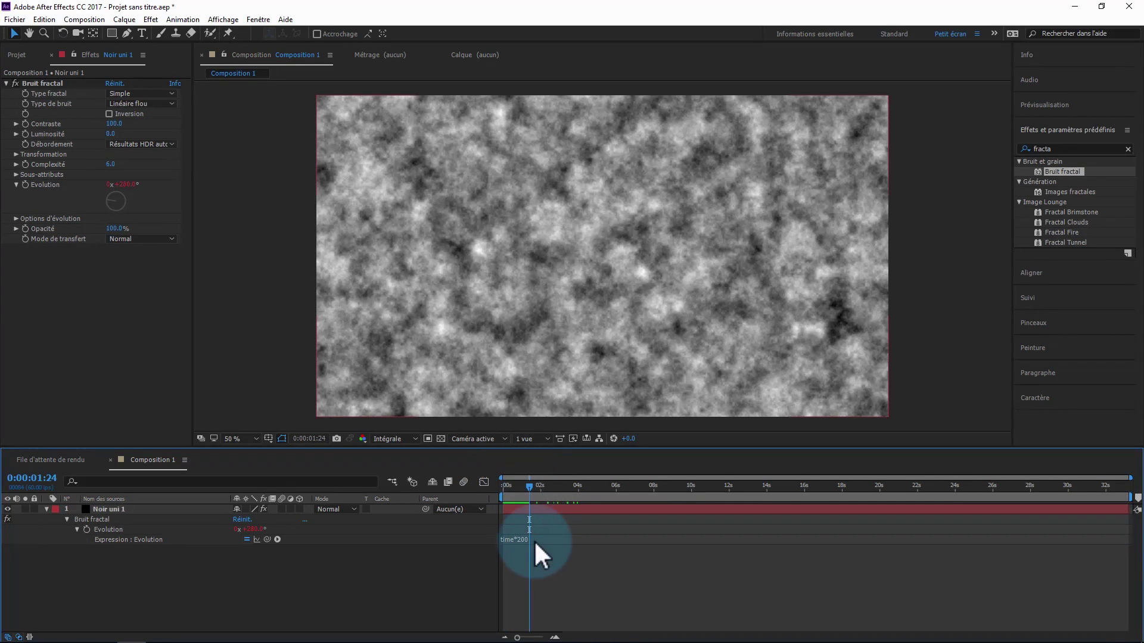
Reduce the Evolution expression to time by removing the multiplier, and discard the trial plus sign.
click(532, 539)
drag(531, 539, 517, 539)
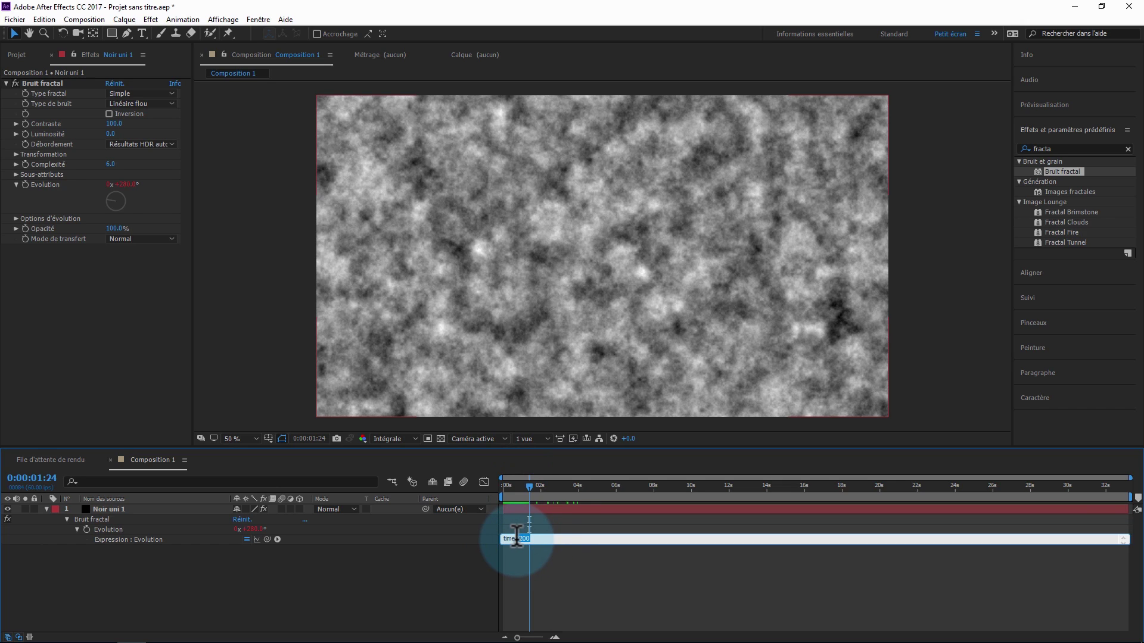
key(BackSpace)
click(529, 566)
click(529, 539)
click(525, 539)
text(+)
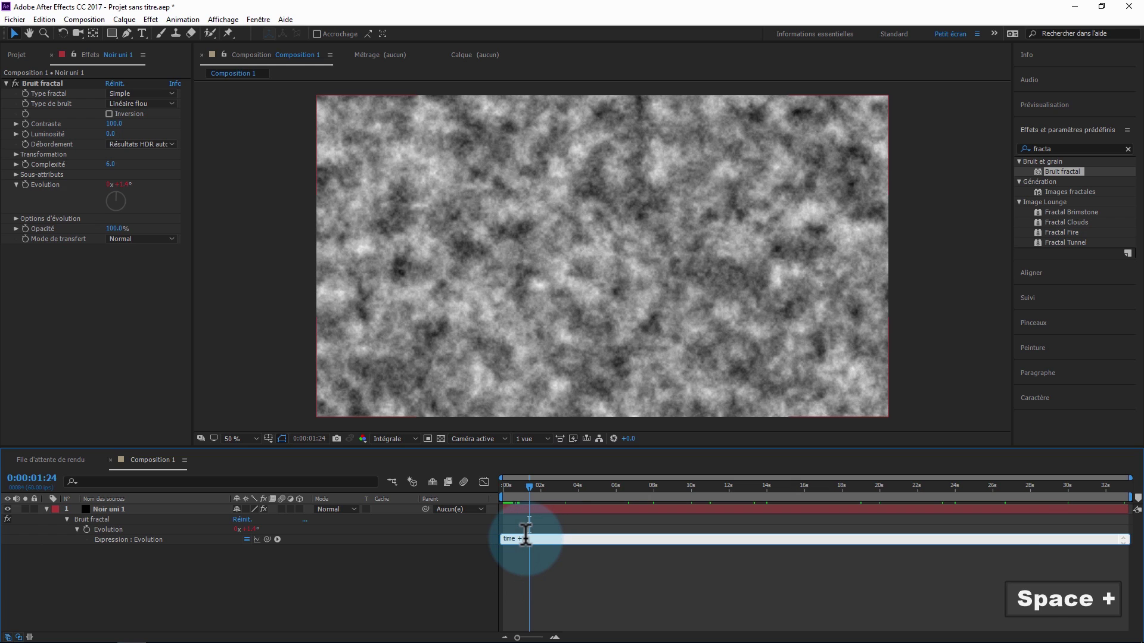
key(BackSpace)
key(BackSpace)
Rewrite the Evolution expression as if (time>2) with the value 545456456 and an else branch, and check it at 0:00:02:38.
key(ctrl+Left)
text(if ()
key(ctrl+Right)
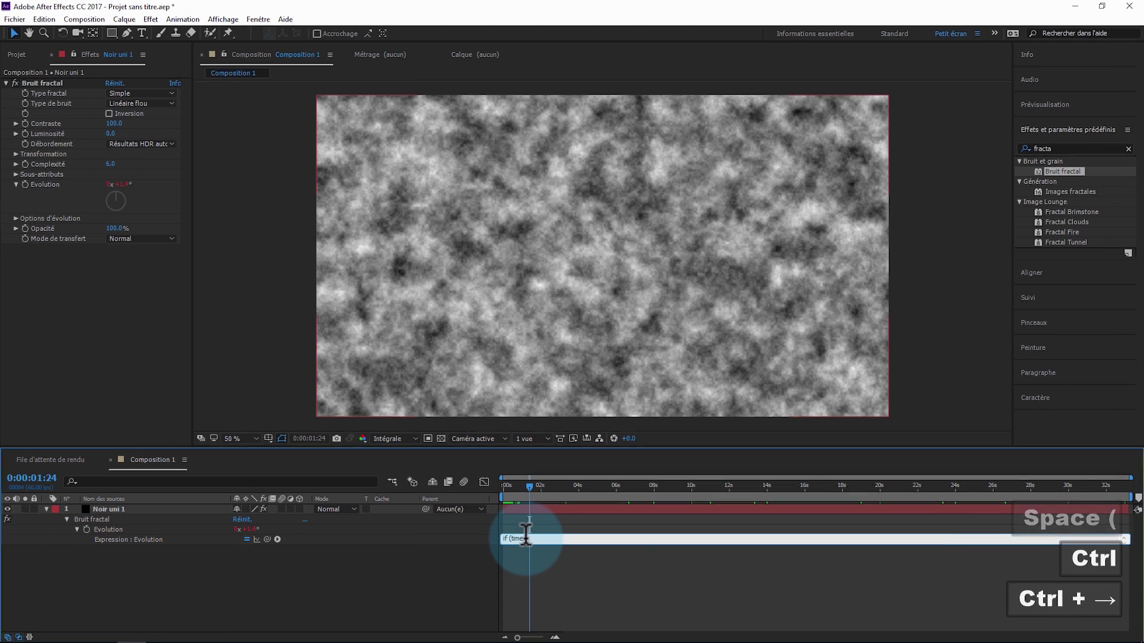
text(<)
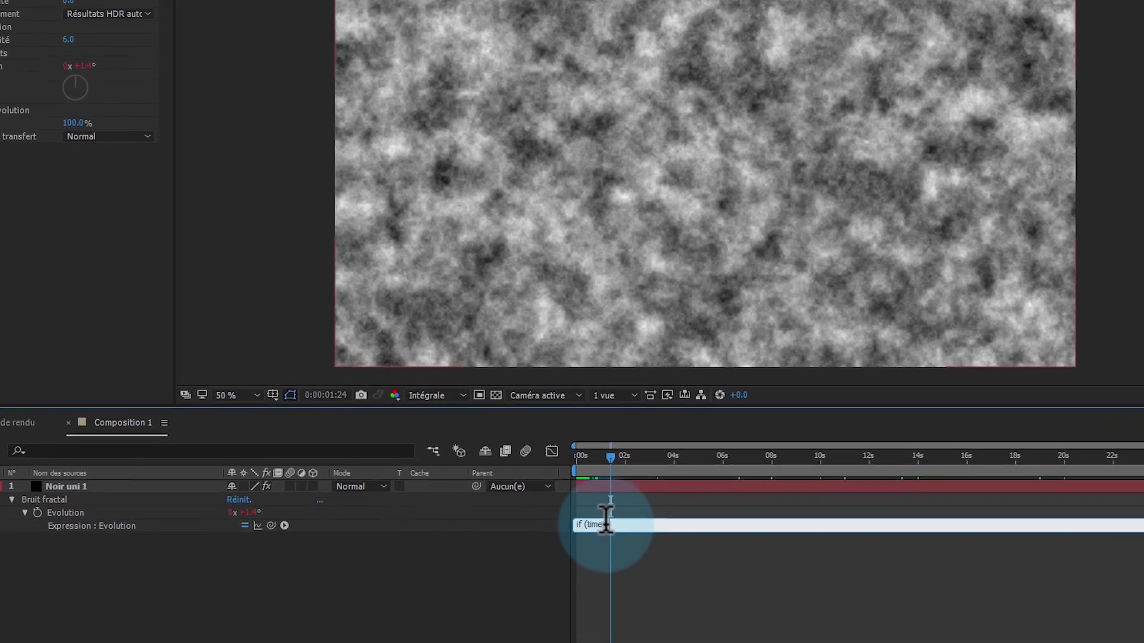
text(2)
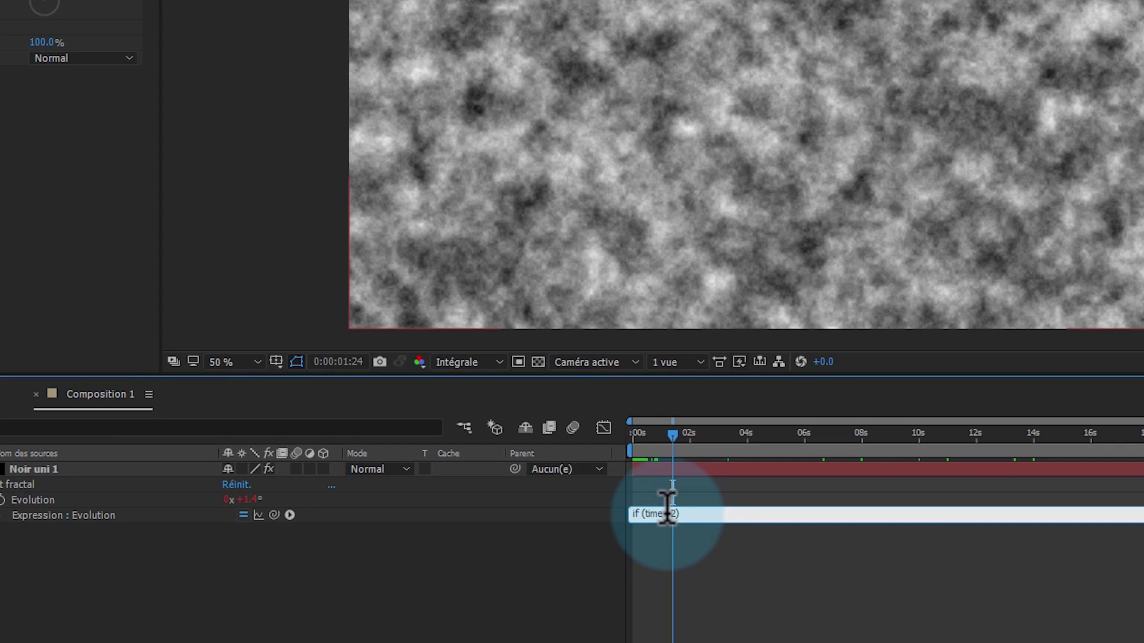
text())
key(Return)
text({)
key(Return)
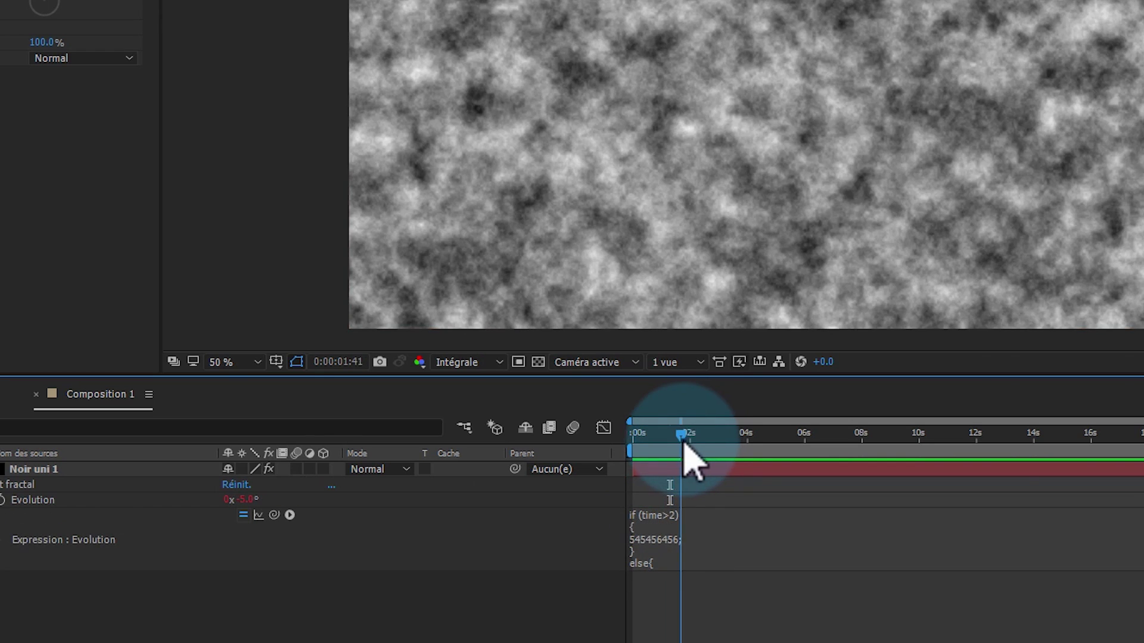
drag(681, 441, 708, 441)
click(276, 505)
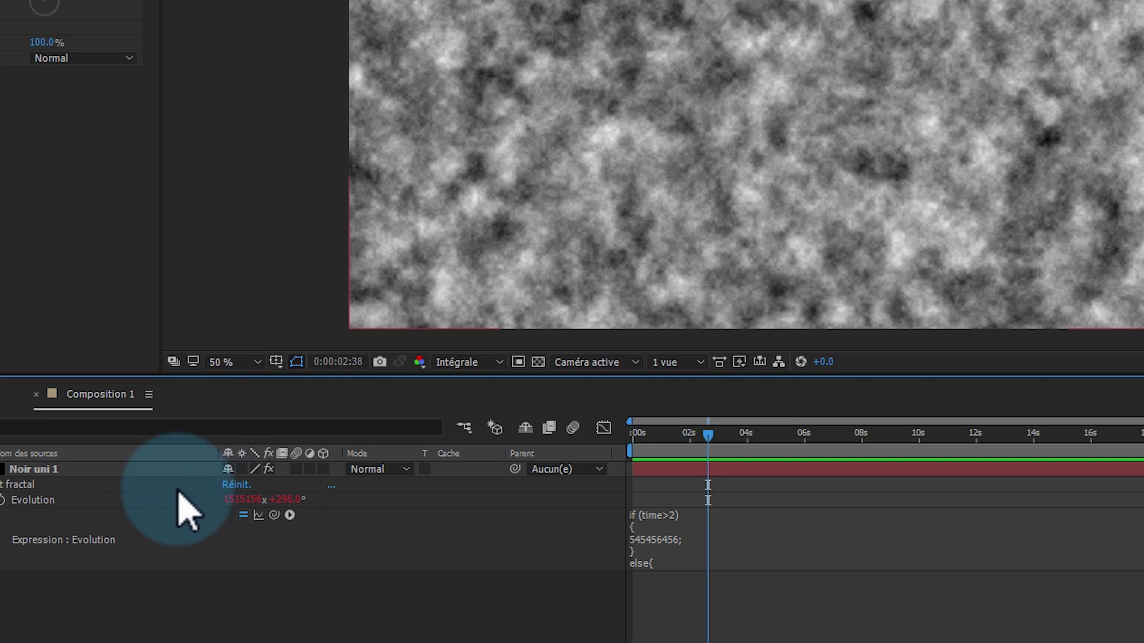
Check the noise at 0:00:01:24, and delete the Noir uni 1 layer.
click(137, 500)
click(672, 433)
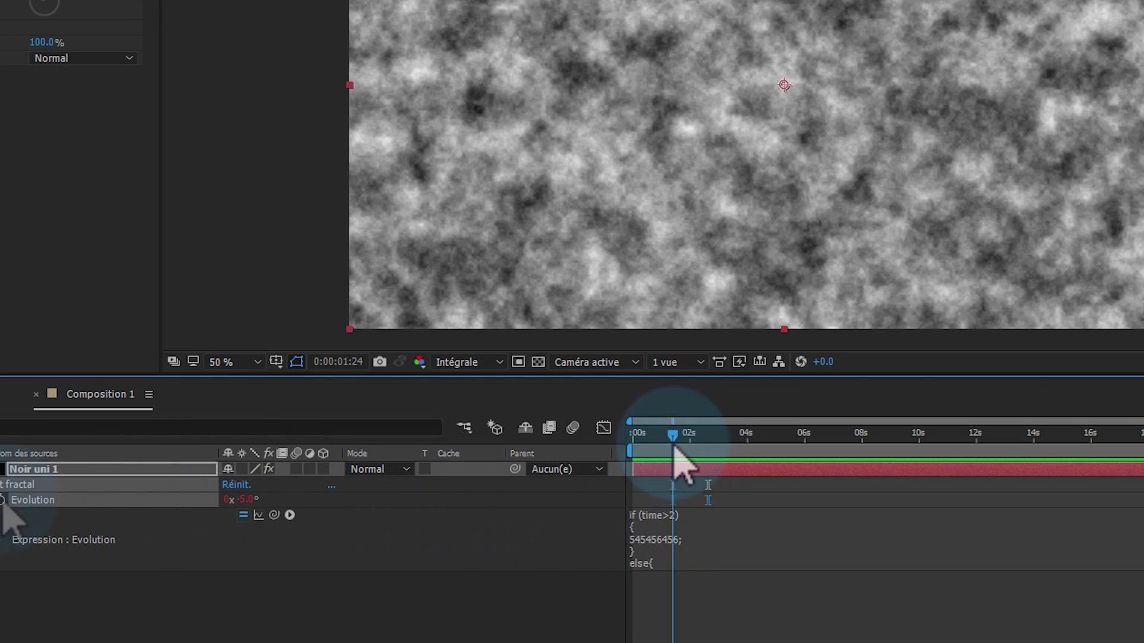
click(53, 467)
key(Delete)
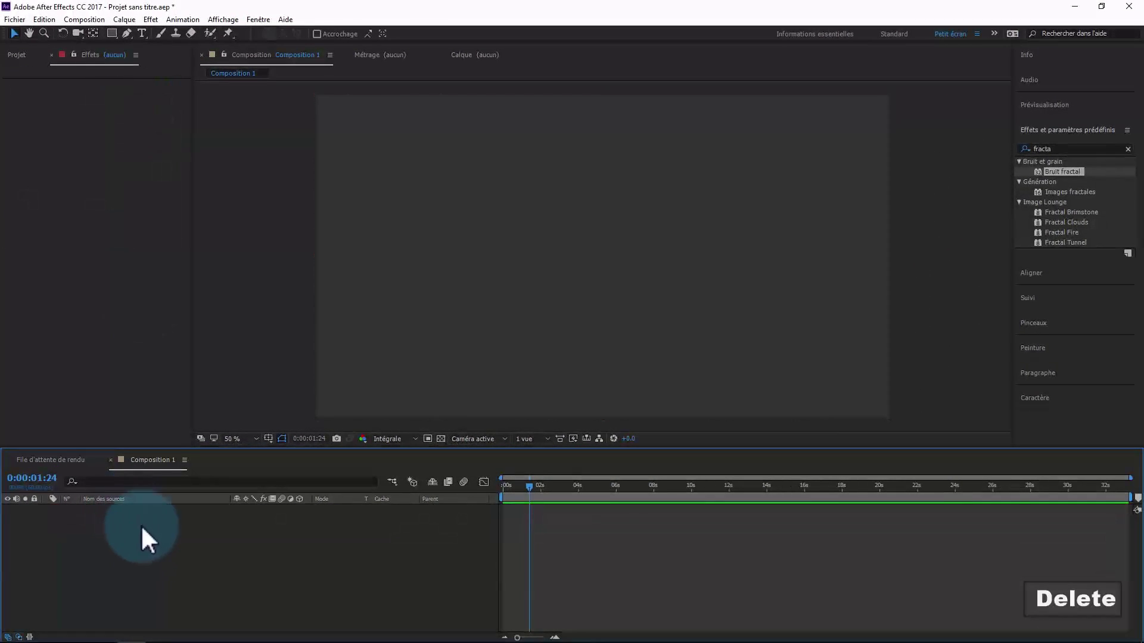
Draw a blue circle on a new shape layer with the Ellipse tool.
click(110, 28)
drag(511, 303, 523, 313)
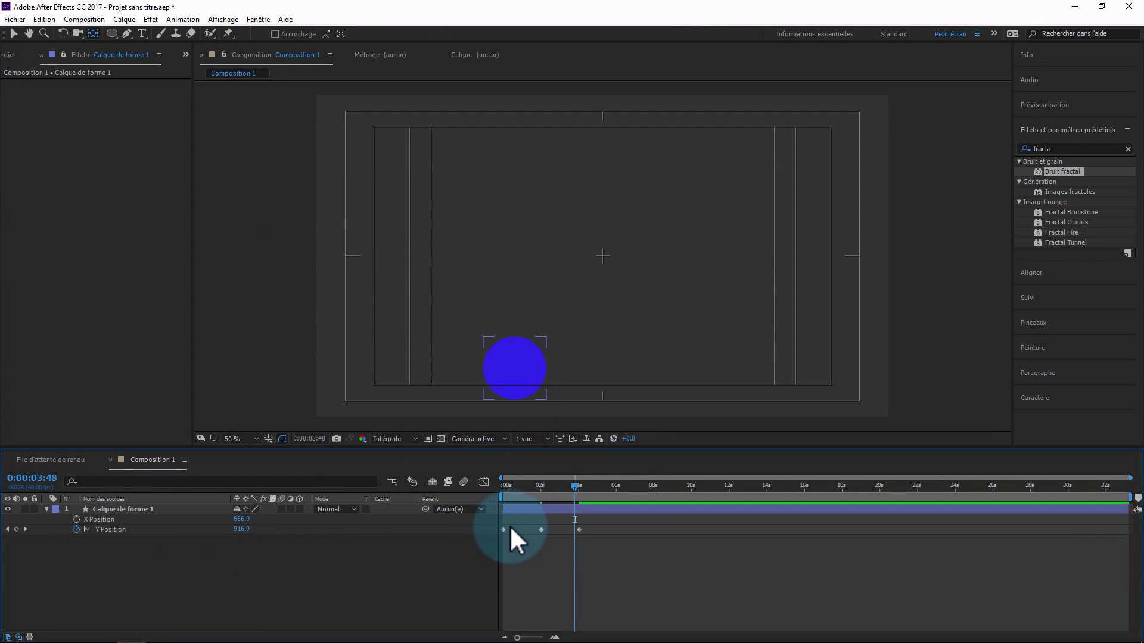
Move the second and third Y Position keyframes close to the first one at the start of the timeline.
double_click(556, 637)
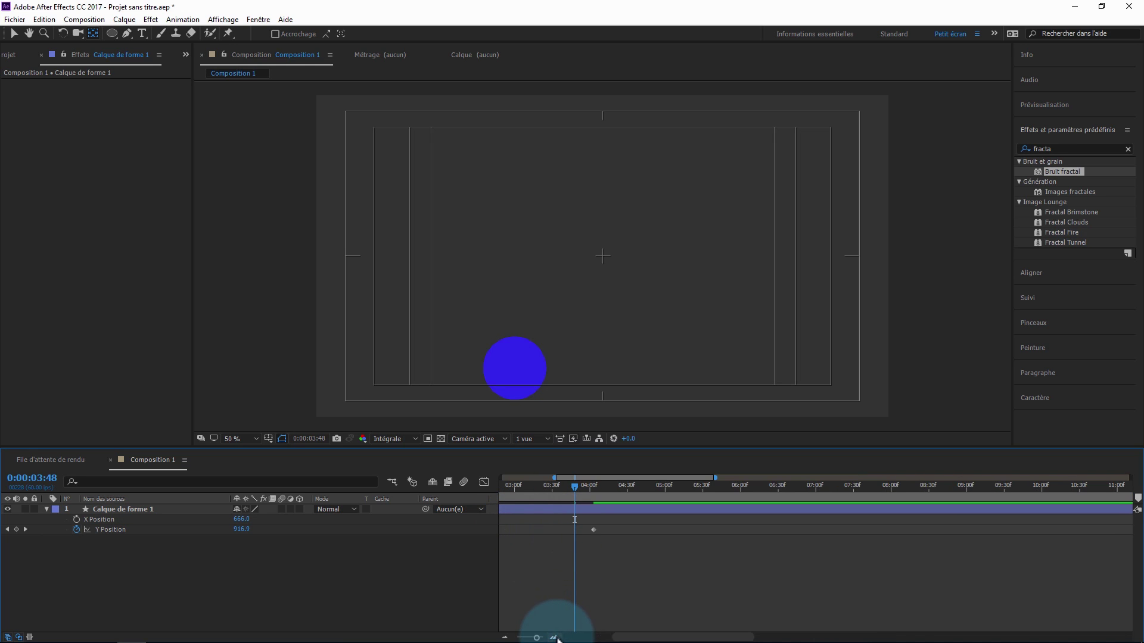
drag(634, 638, 539, 641)
drag(654, 529, 515, 532)
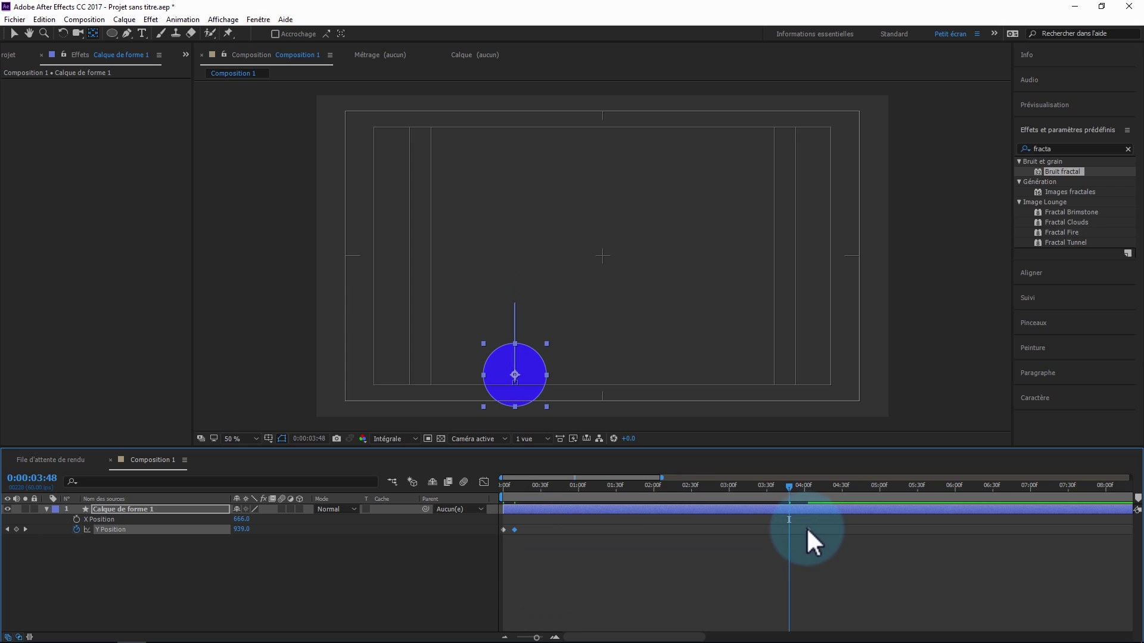
drag(807, 529, 540, 530)
double_click(556, 637)
drag(624, 637, 558, 628)
drag(533, 532, 508, 531)
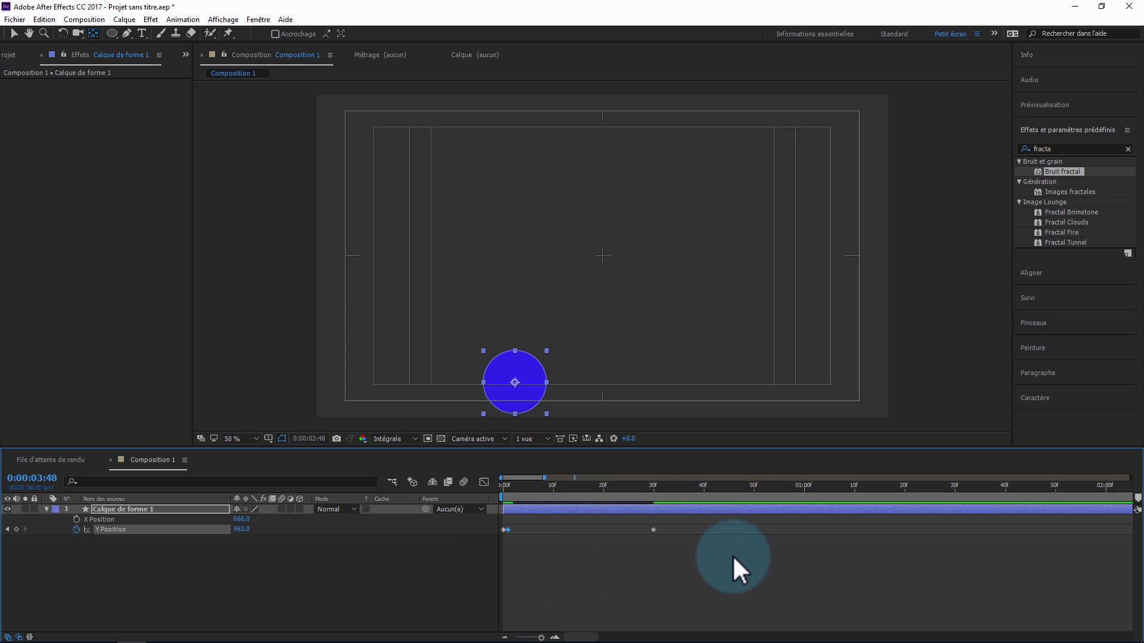
drag(654, 530, 493, 528)
click(505, 637)
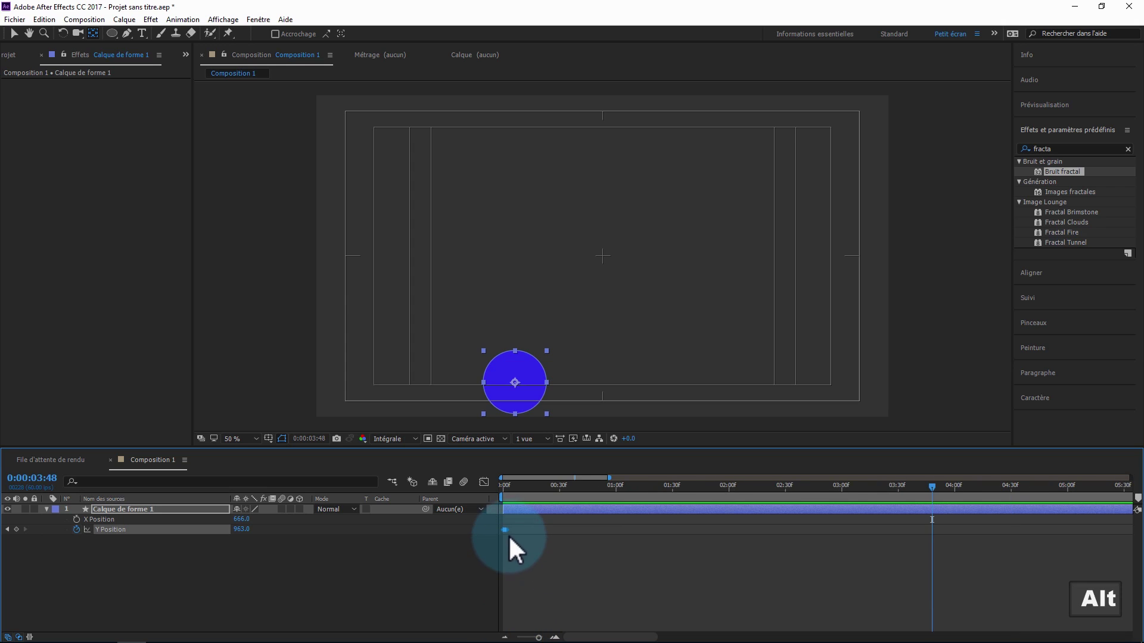
Stretch the Y Position keyframes proportionally so the bounce ends at 0:00:01:02, and preview it with the keyframe view restored.
drag(506, 528, 874, 527)
click(505, 637)
key(0)
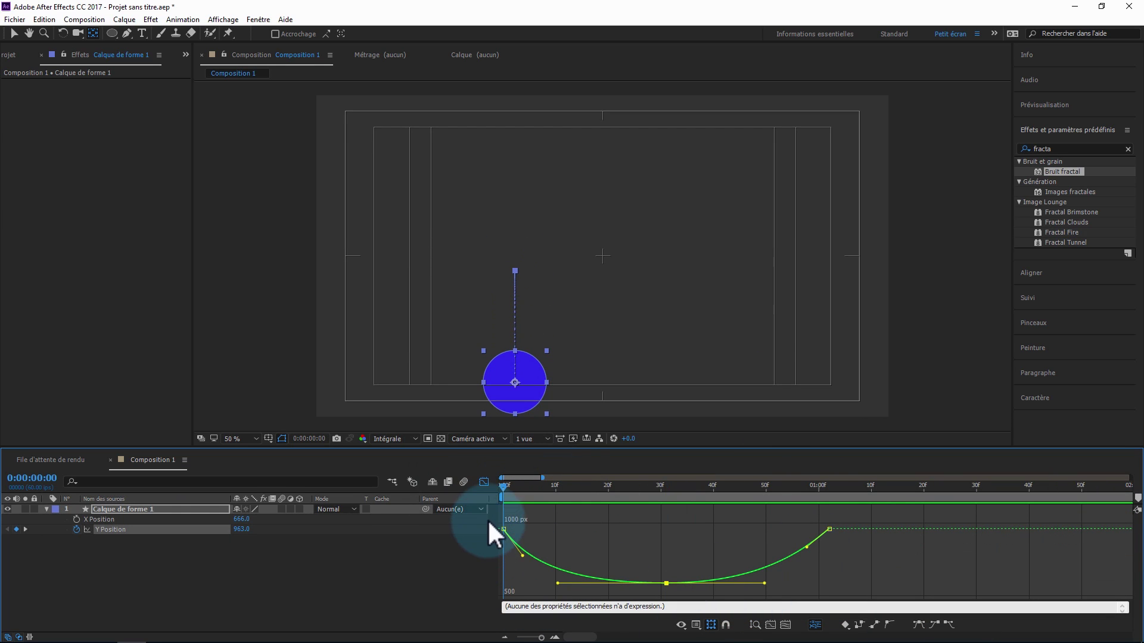
click(484, 481)
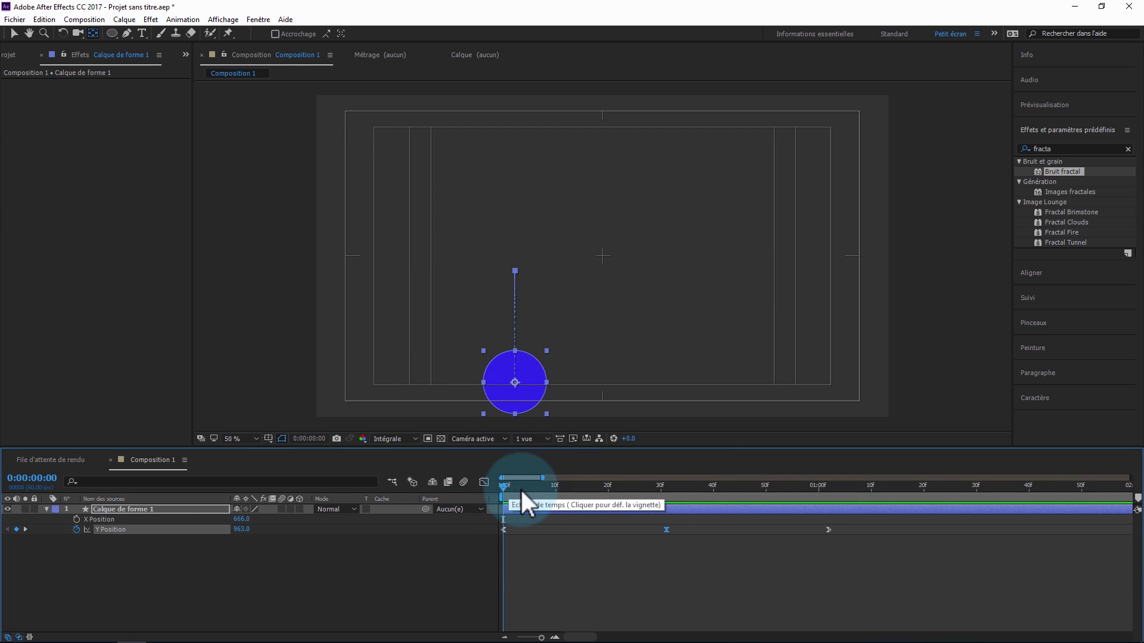
key(0)
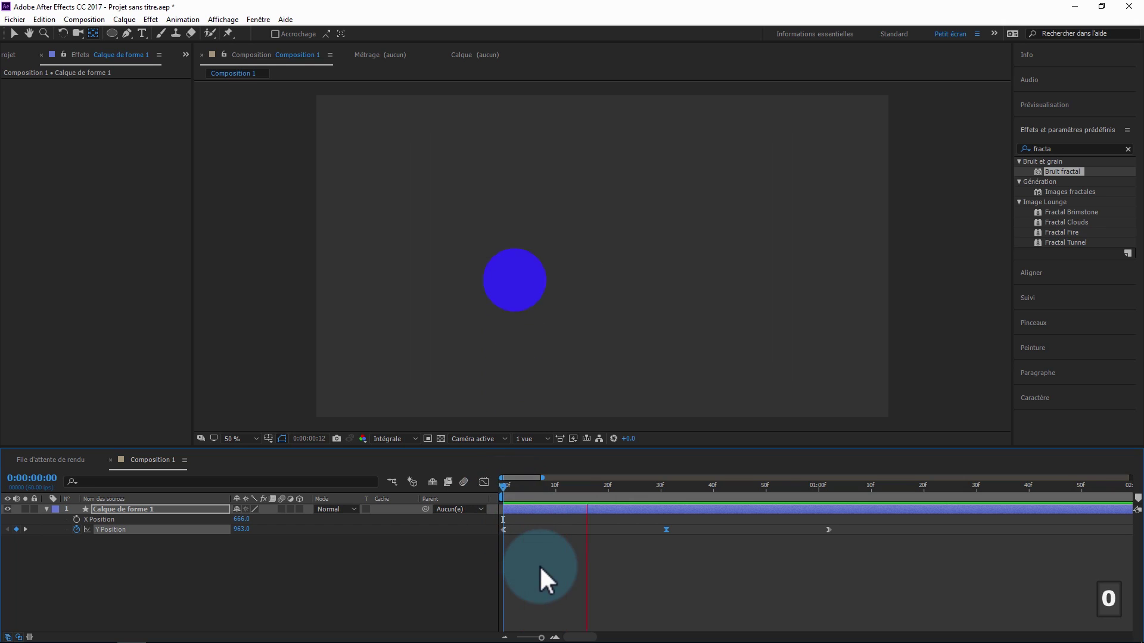
Return near the start of the timeline, and copy all three Y Position keyframes.
drag(555, 491, 509, 497)
click(521, 333)
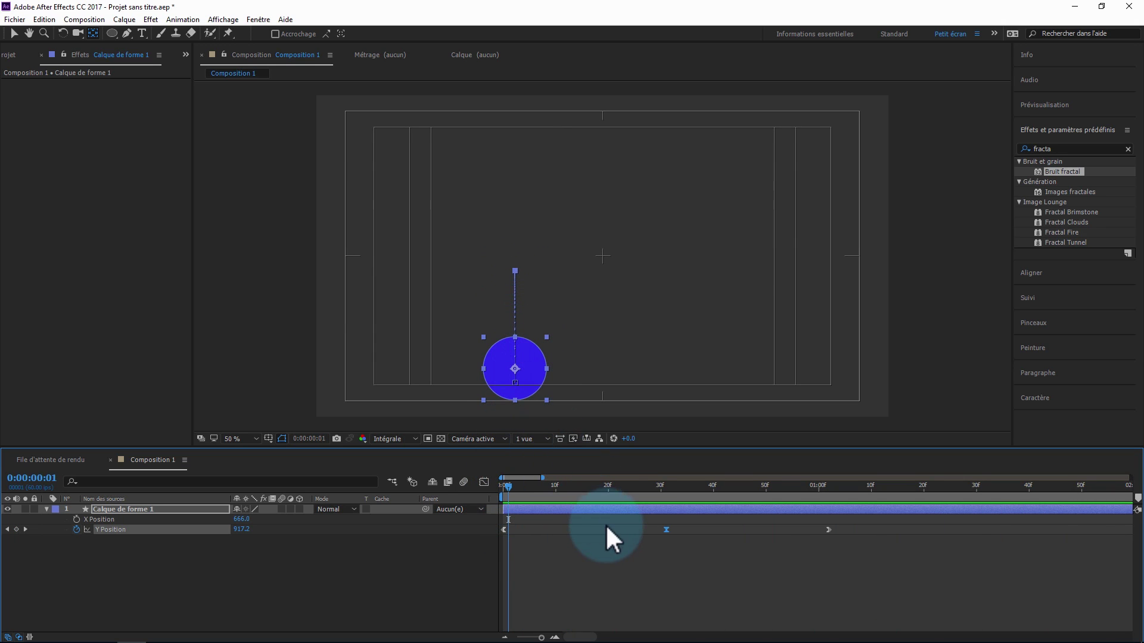
drag(864, 558, 496, 520)
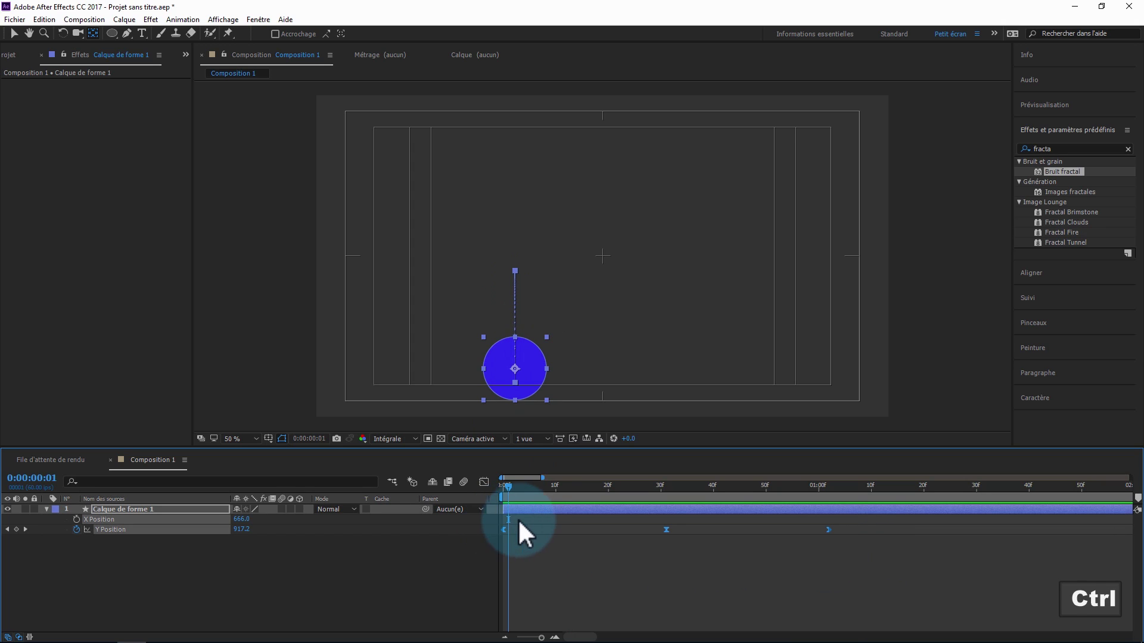
key(ctrl+c)
Try pasting the copied keyframes at 0:00:01:11, and undo the paste.
drag(816, 488, 834, 489)
key(ctrl+v)
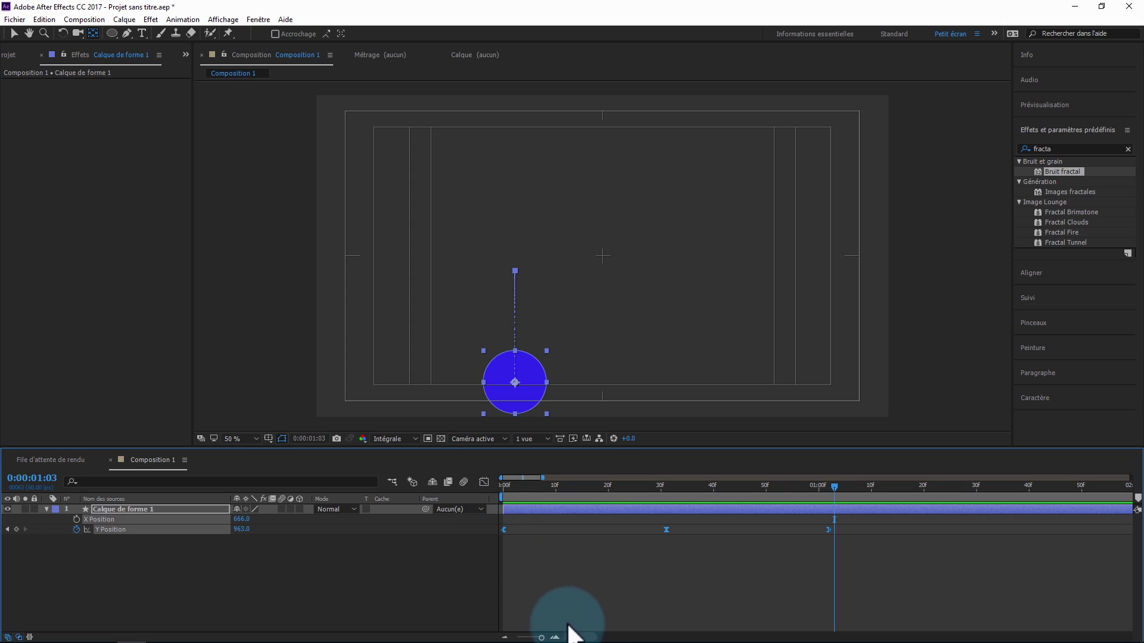
drag(575, 637, 583, 637)
drag(736, 487, 743, 486)
key(ctrl+v)
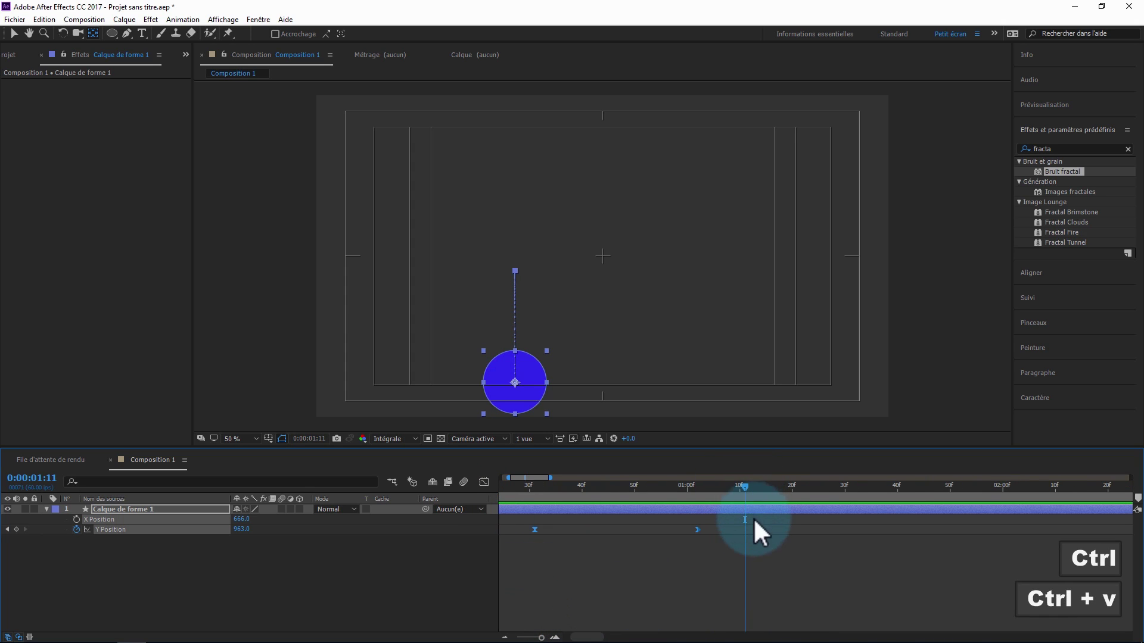
key(ctrl+z)
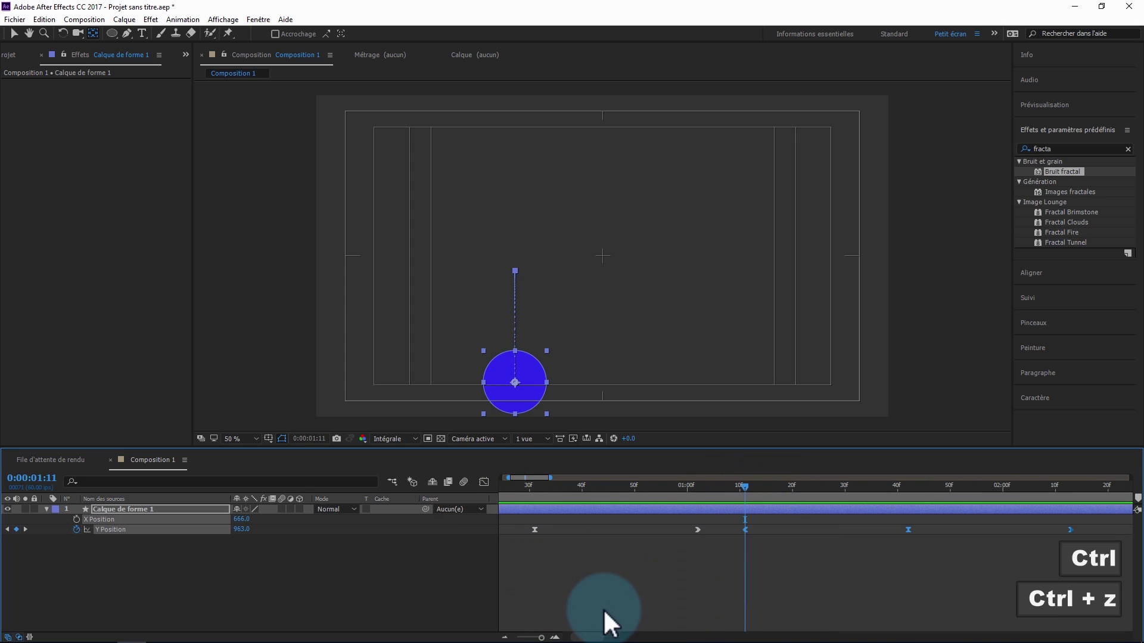
Paste the copied Y Position keyframes at 0:00:01:04, and preview the bounce from the start.
drag(740, 512, 707, 490)
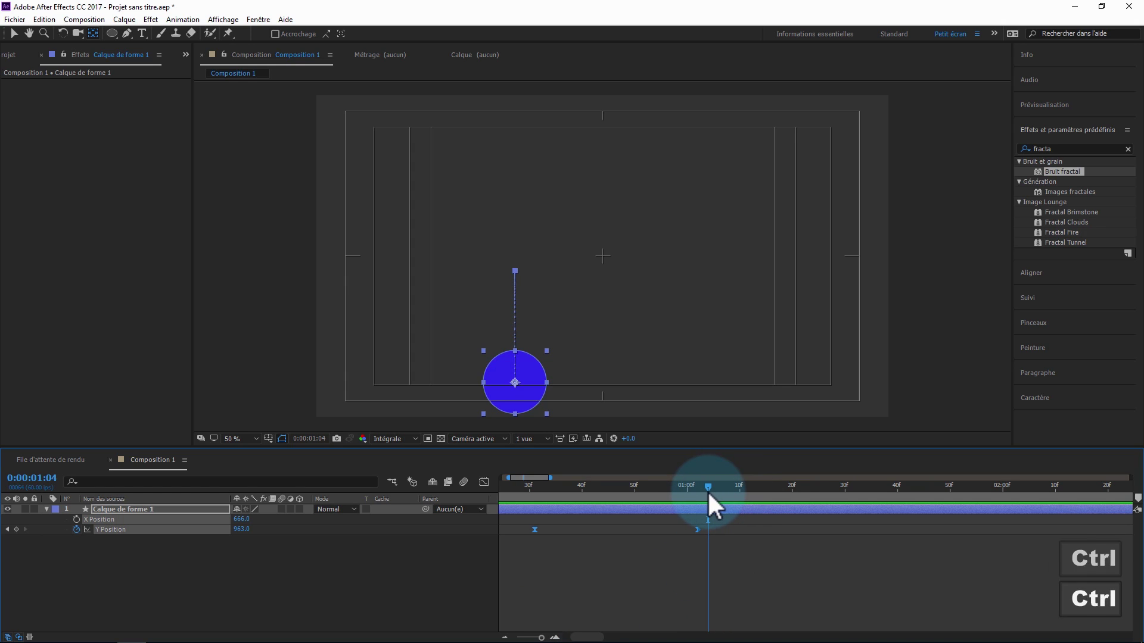
key(ctrl+v)
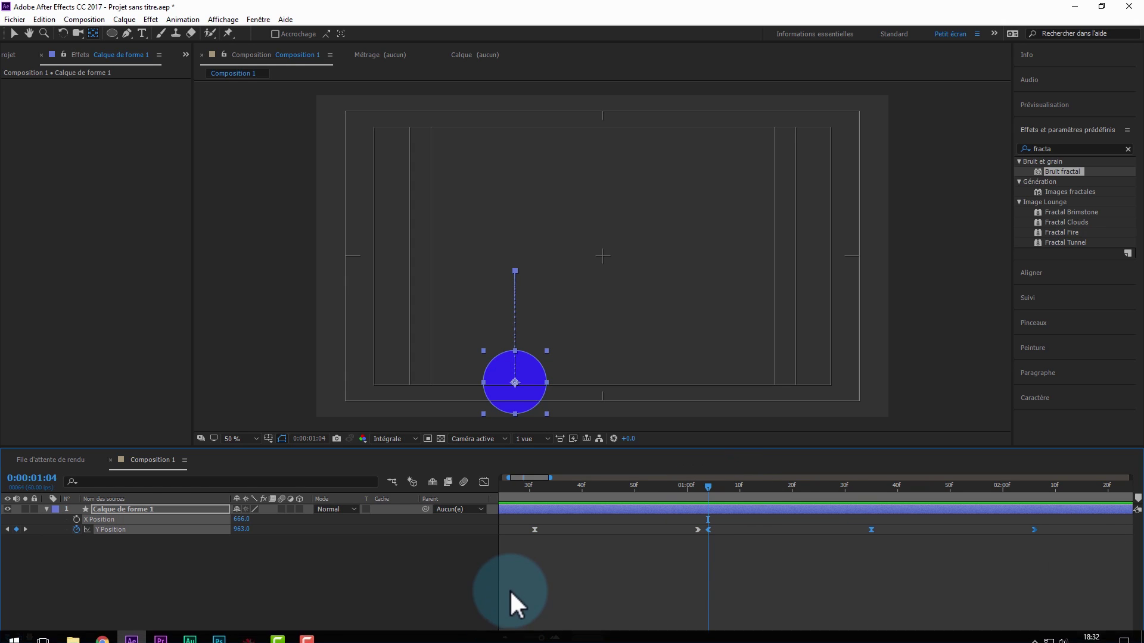
click(506, 638)
drag(561, 488, 511, 493)
key(KP_0)
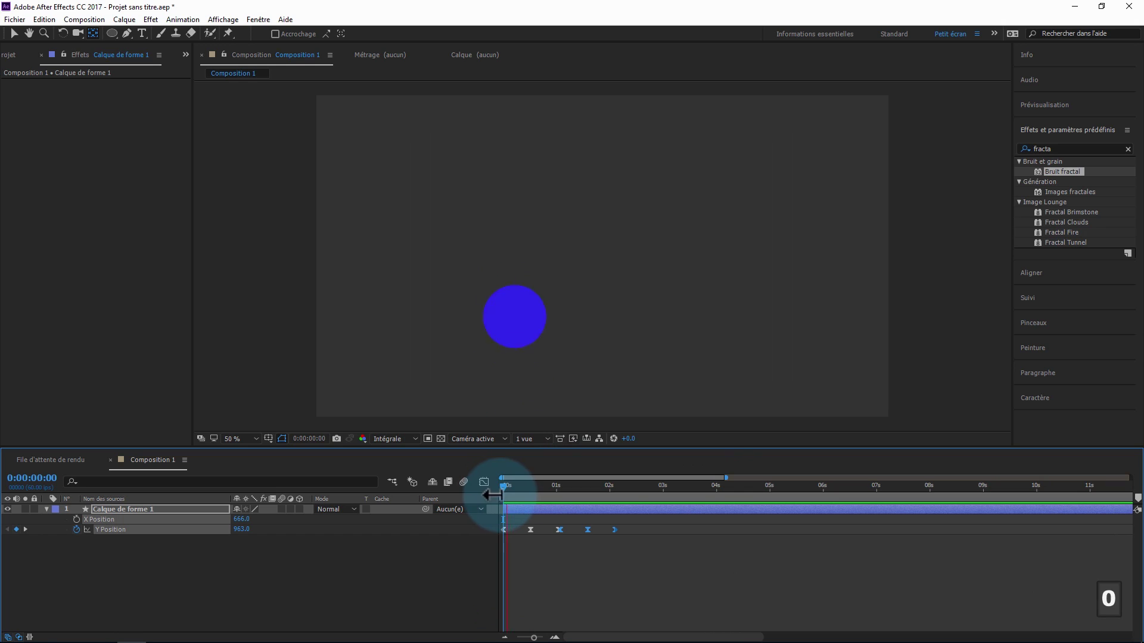
Paste three more copies of the bounce keyframes one after another, the last starting at 0:00:04:26.
drag(612, 493, 739, 491)
key(ctrl+v)
key(ctrl+v)
key(ctrl+v)
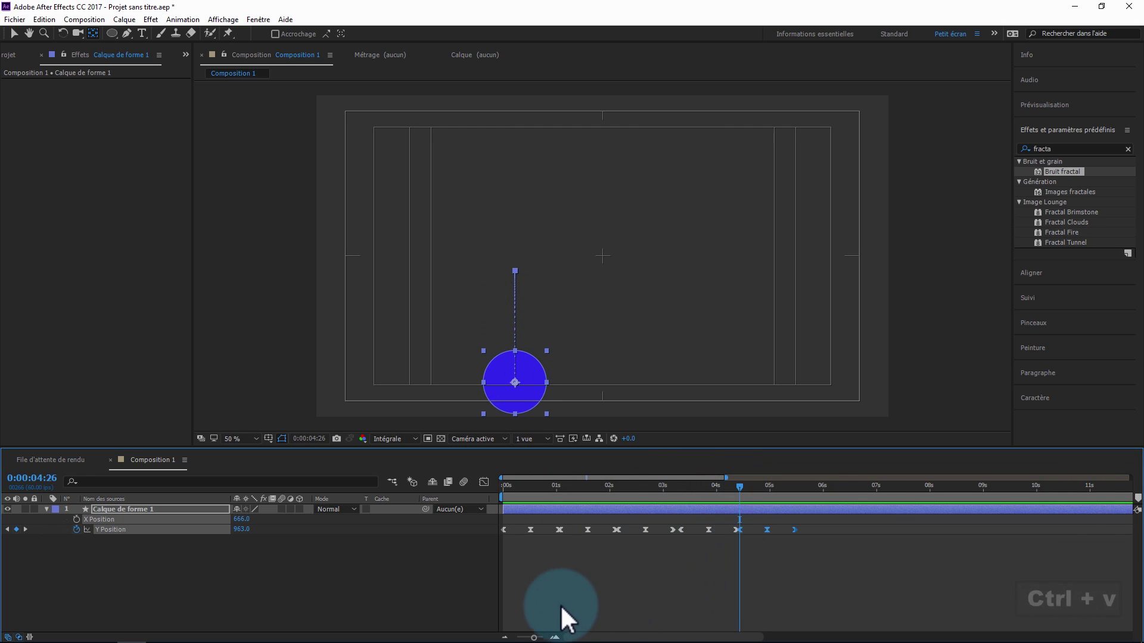
Delete all the pasted Y Position keyframes, keeping only the original three.
click(583, 489)
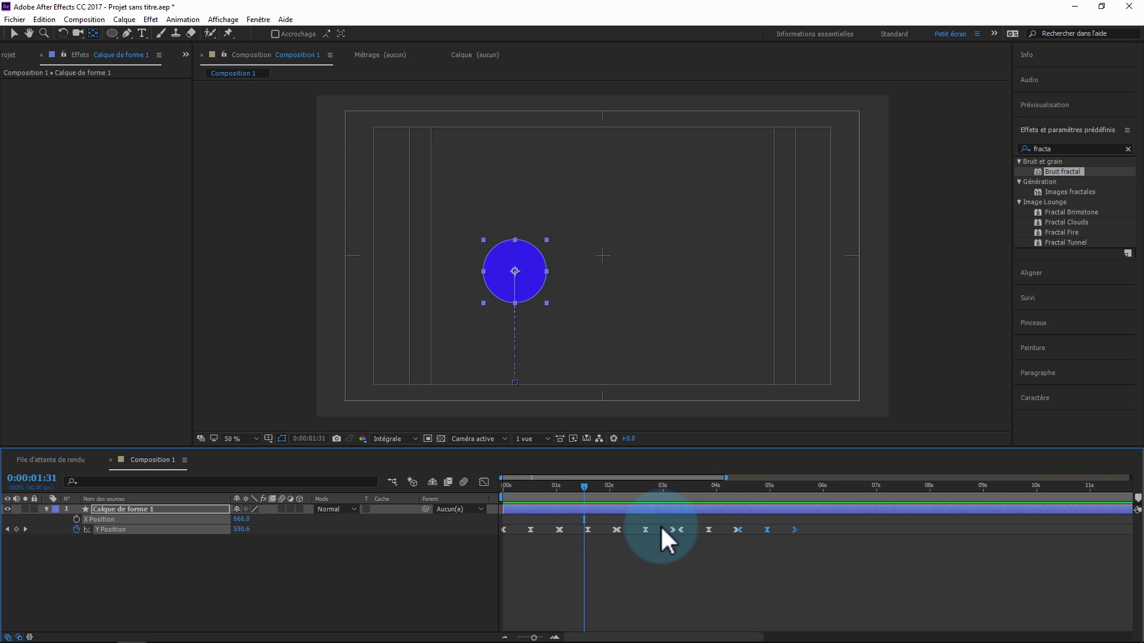
drag(803, 546, 559, 518)
key(Delete)
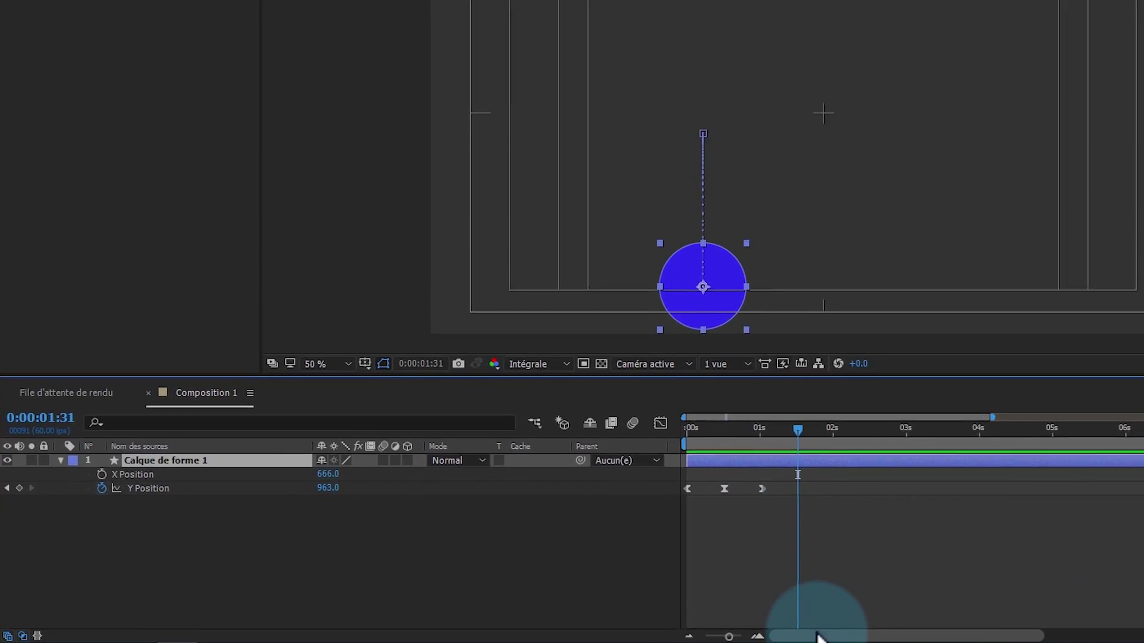
Add an expression to the circle's Y Position, and remove it again.
click(303, 490)
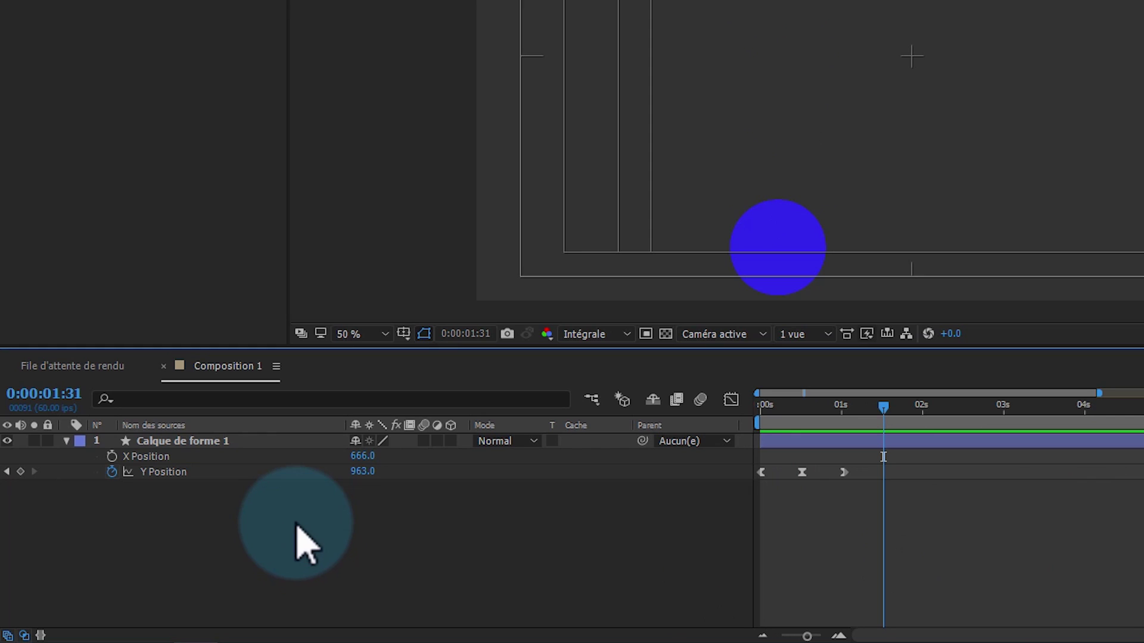
alt+click(112, 472)
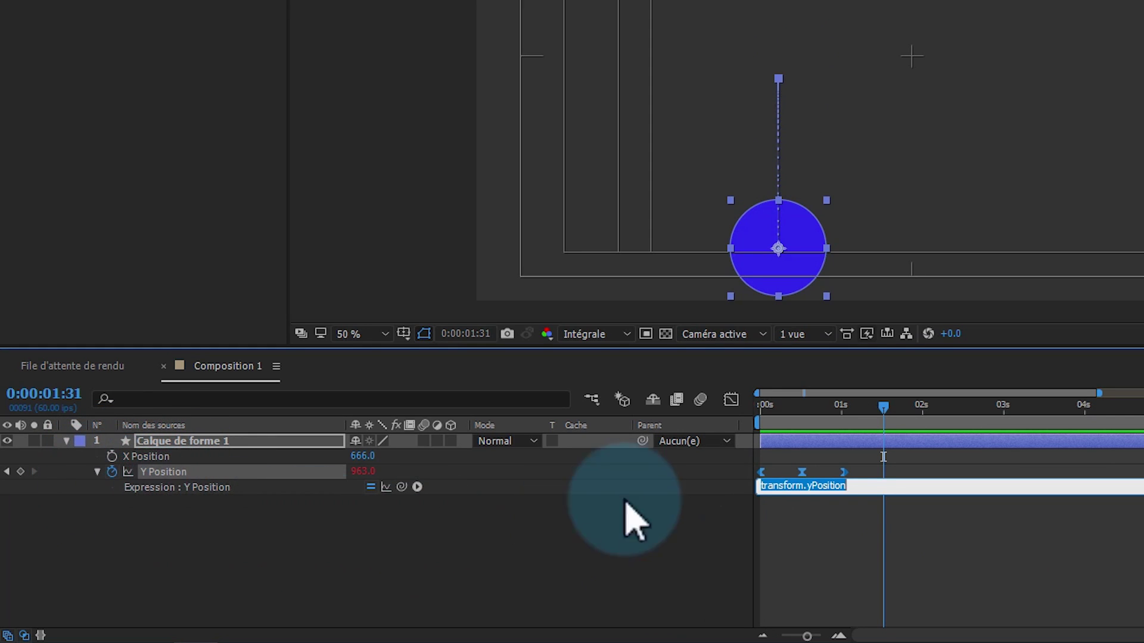
alt+click(112, 473)
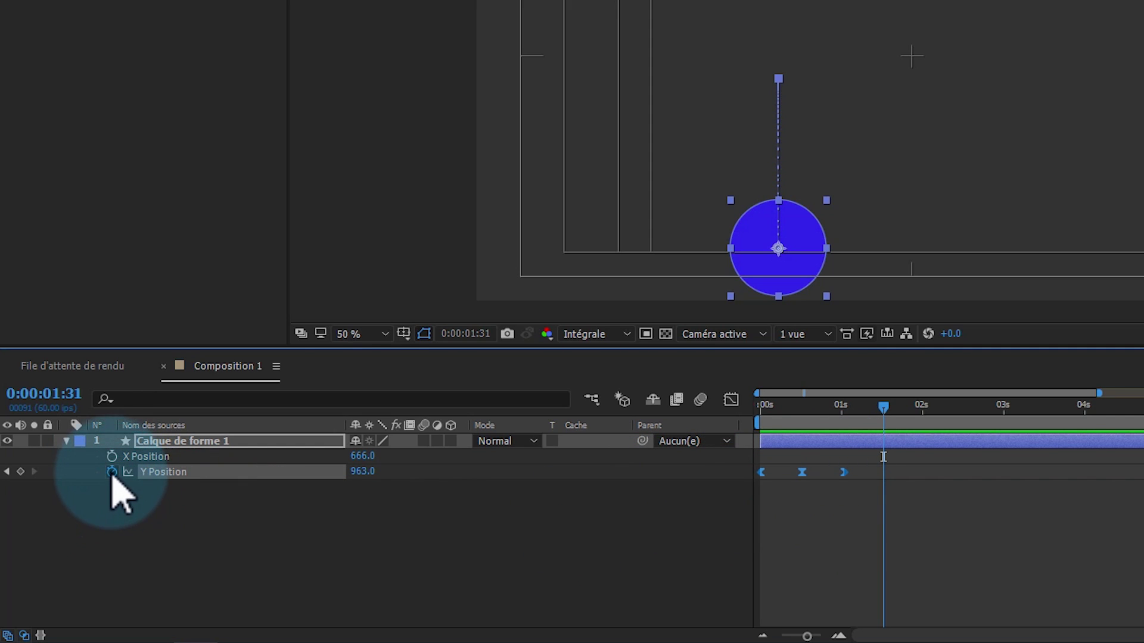
Add the expression loopOut() to the circle's Y Position, and preview the motion from the start.
alt+click(112, 473)
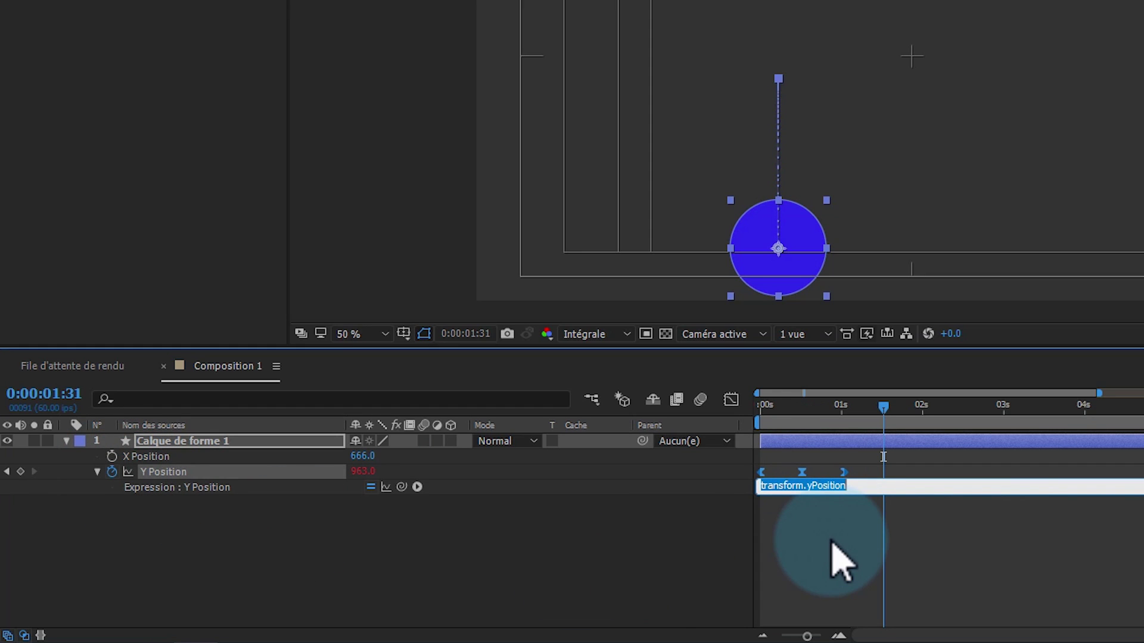
key(BackSpace)
text(loopOut()
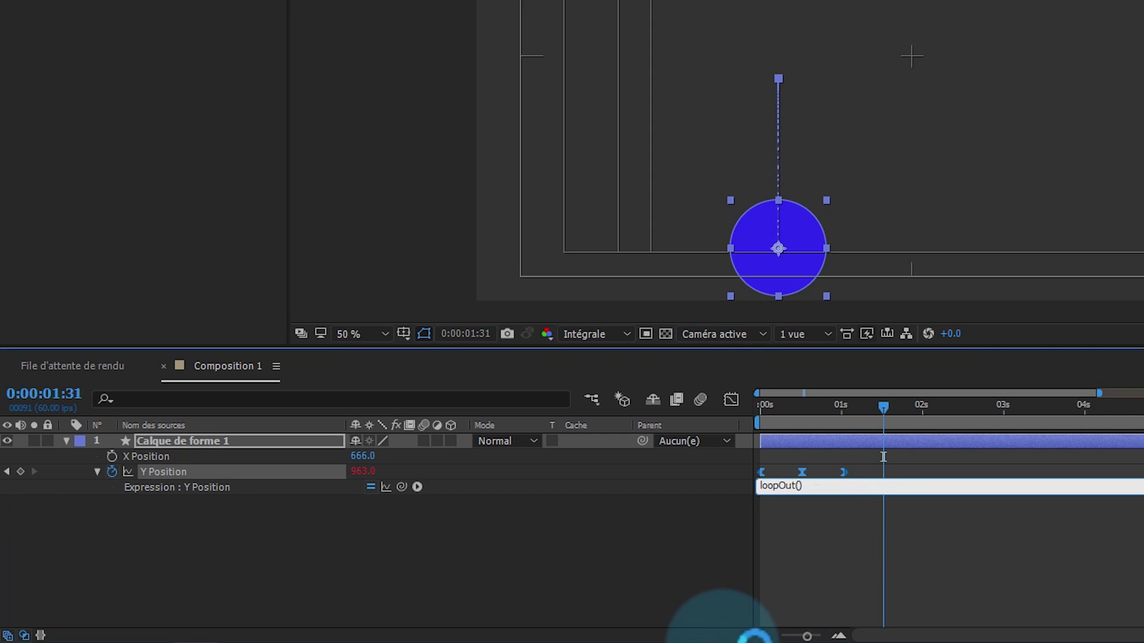
click(957, 544)
drag(884, 412, 745, 427)
click(835, 635)
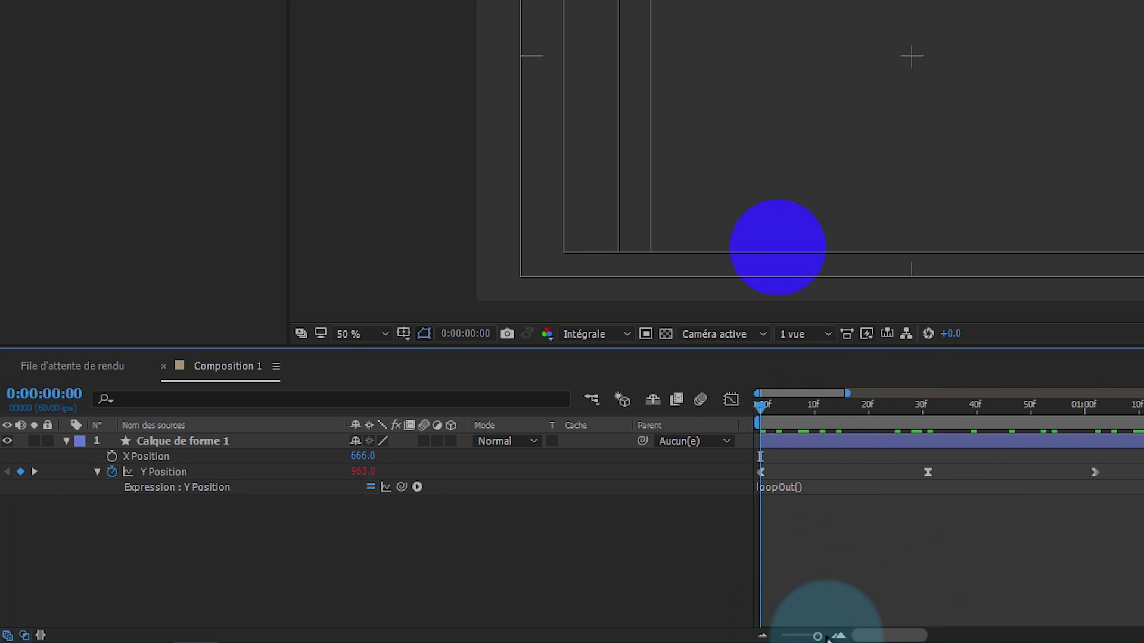
click(761, 471)
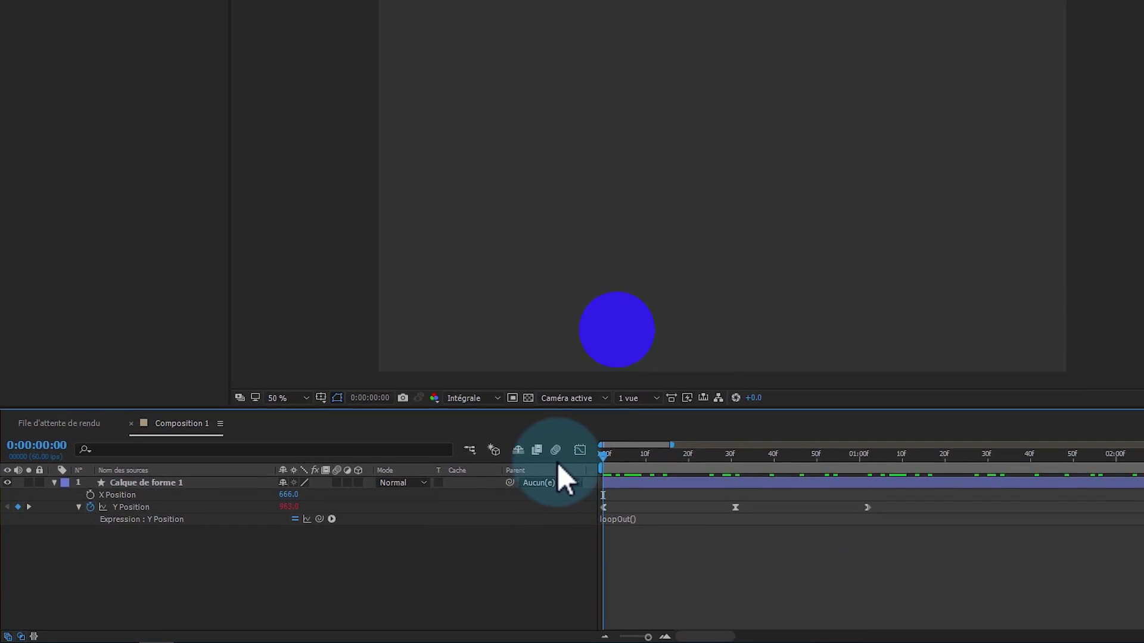
key(space)
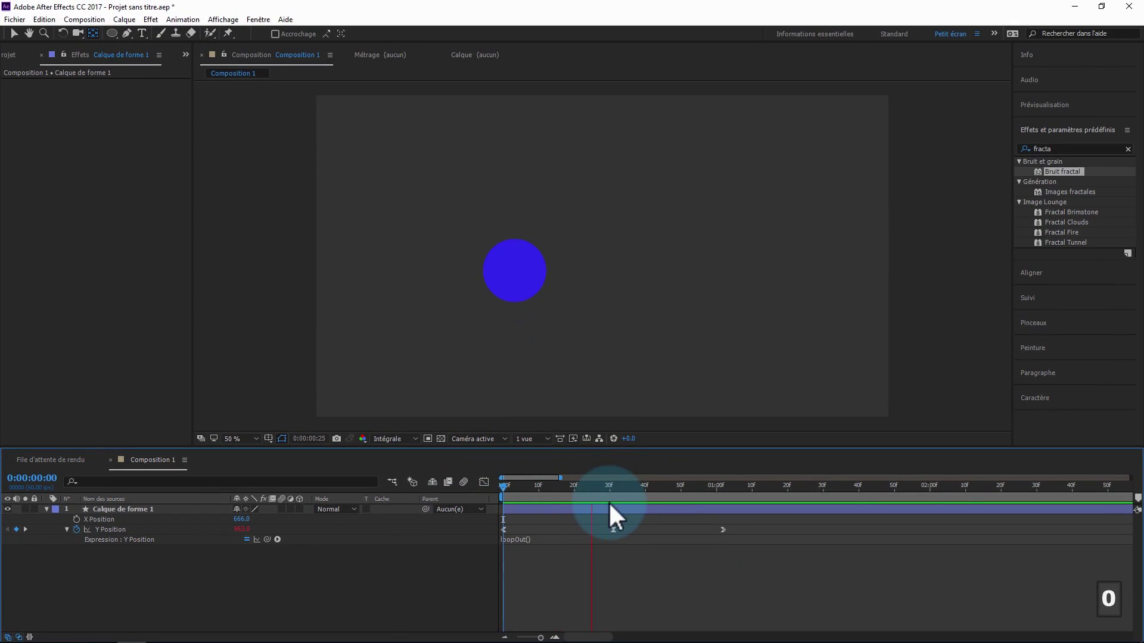
Examine the circle at the last keyframe, 0:00:01:02, along with the first and middle keyframes and the expression.
click(838, 462)
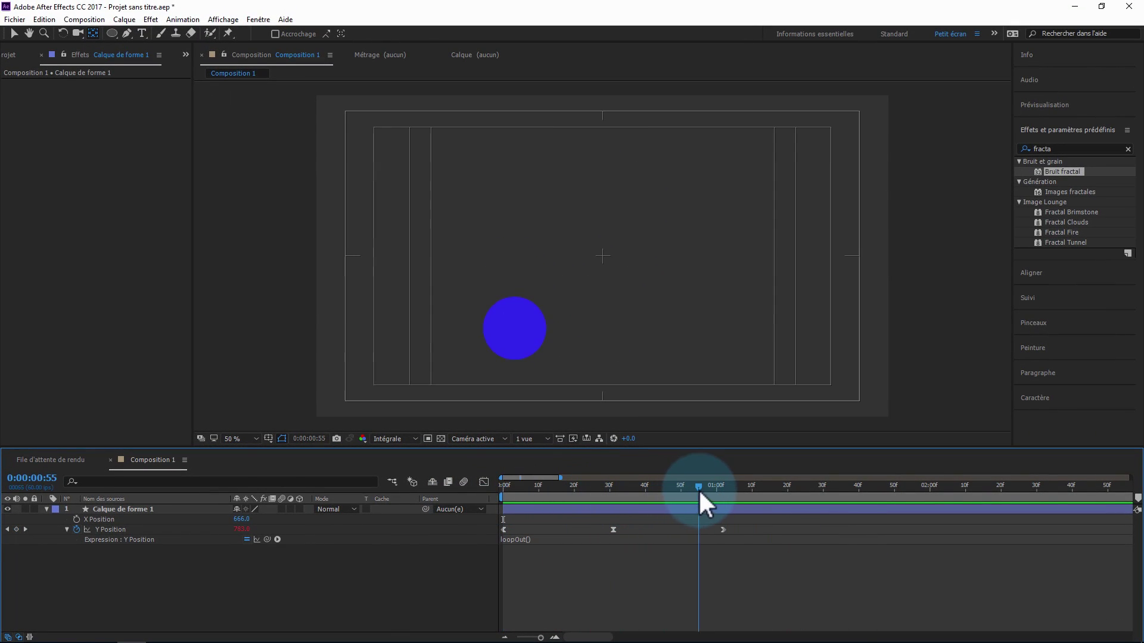
drag(700, 495, 724, 489)
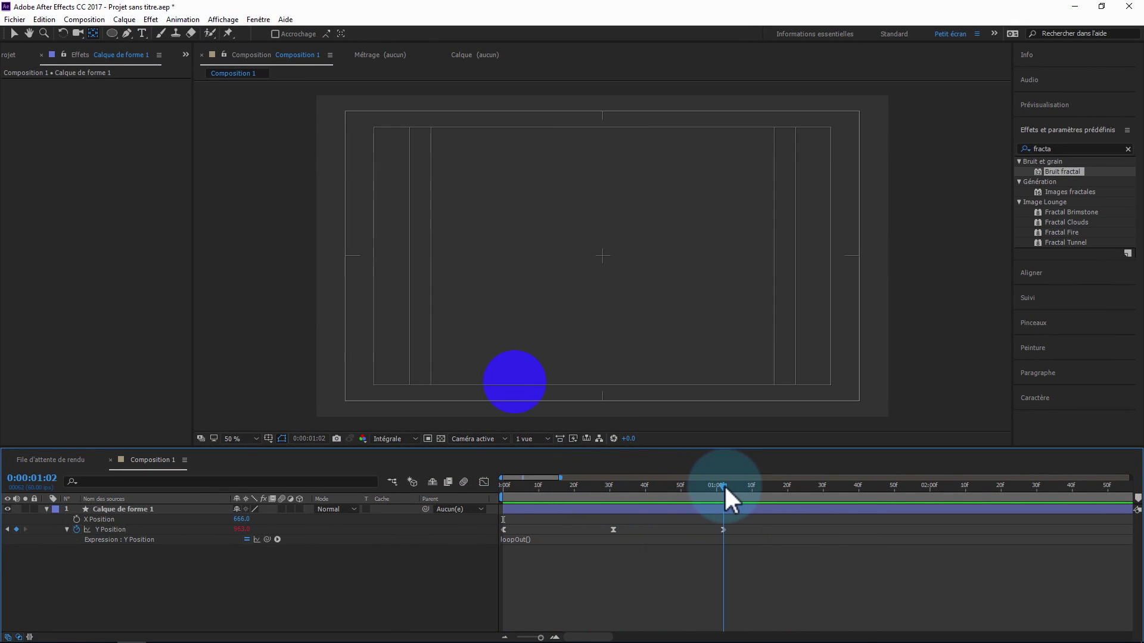
click(527, 530)
click(502, 527)
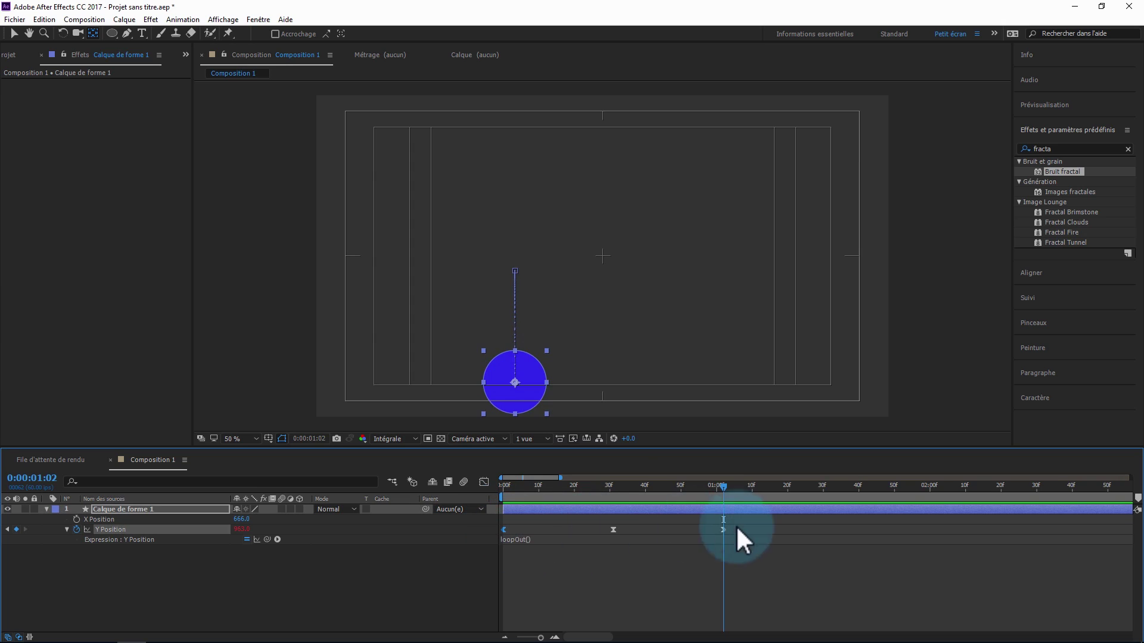
click(613, 528)
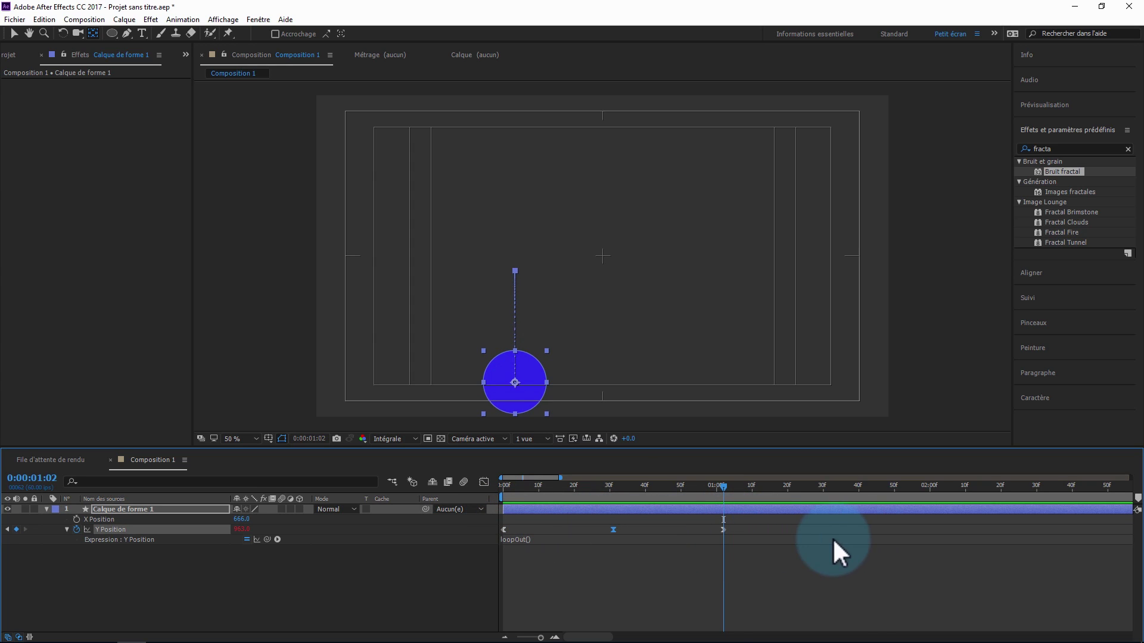
click(854, 539)
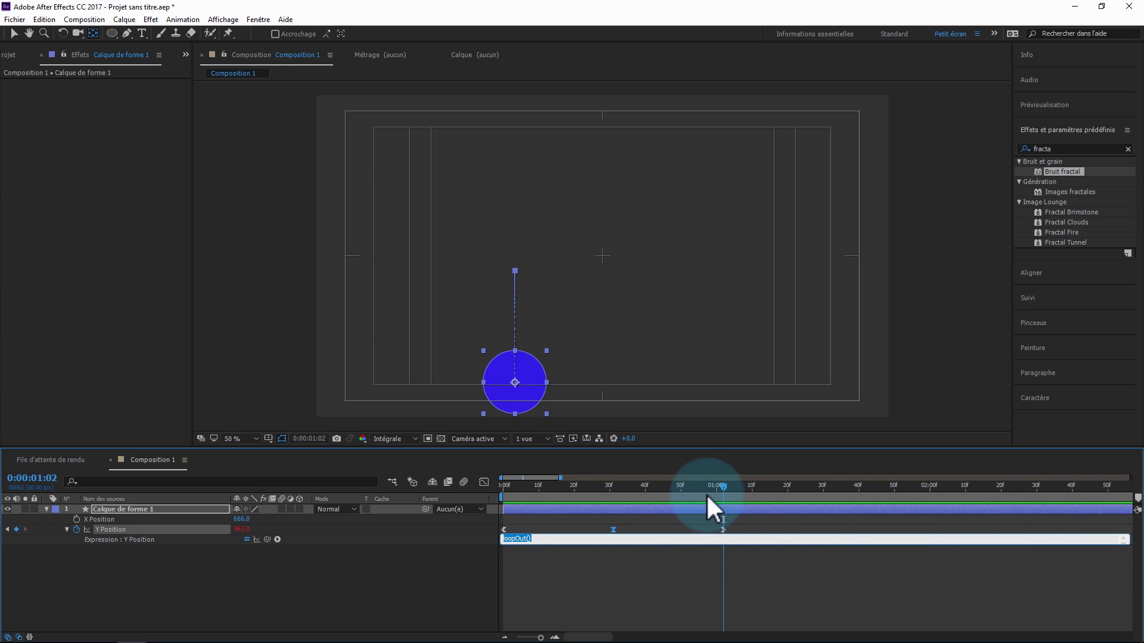
click(688, 574)
Preview the looped bounce from the start, and check the circle at 0:00:01:11 past the last keyframe.
drag(707, 493, 490, 485)
key(0)
drag(719, 490, 756, 483)
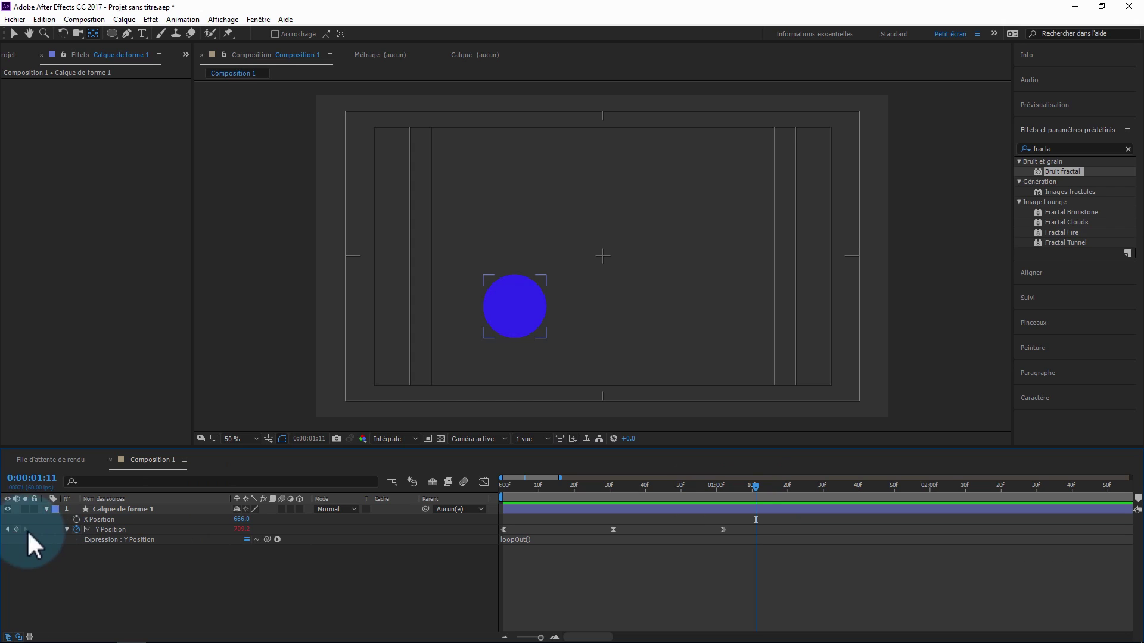
Preview the loop from the start, and paste a copy of the circle's last Y Position keyframe at 0:00:01:13.
drag(662, 481, 388, 503)
key(0)
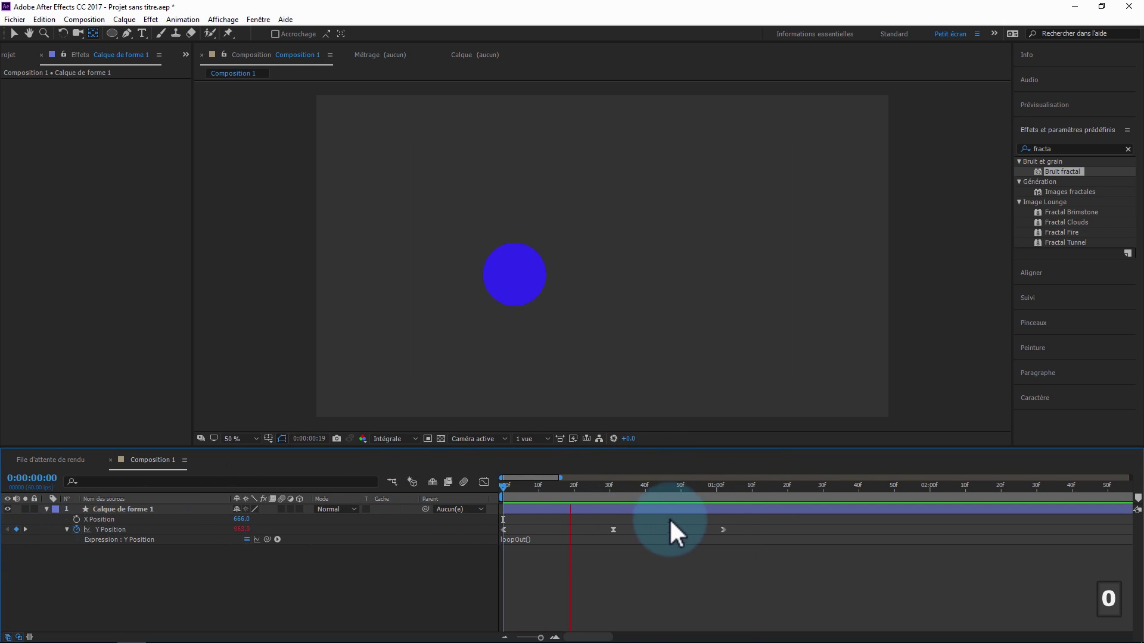
click(762, 487)
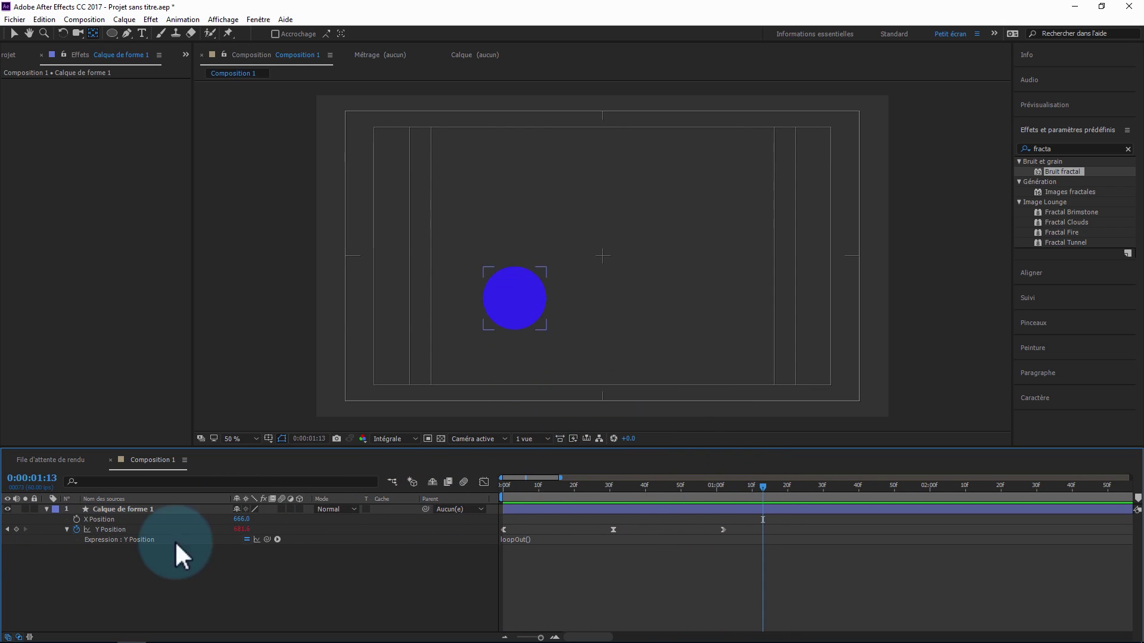
click(17, 529)
click(723, 528)
key(ctrl+c)
key(ctrl+v)
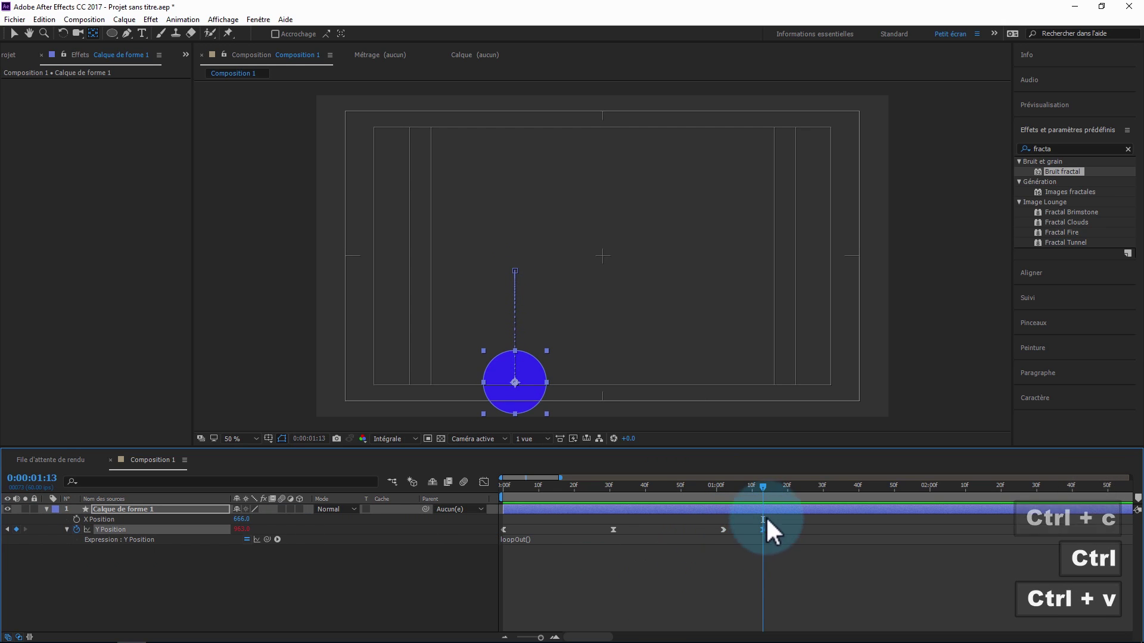
Convert the pasted Y Position keyframe to linear interpolation, and preview the bounce from the start.
drag(762, 487, 727, 487)
ctrl+click(762, 528)
ctrl+click(762, 529)
drag(723, 484, 491, 474)
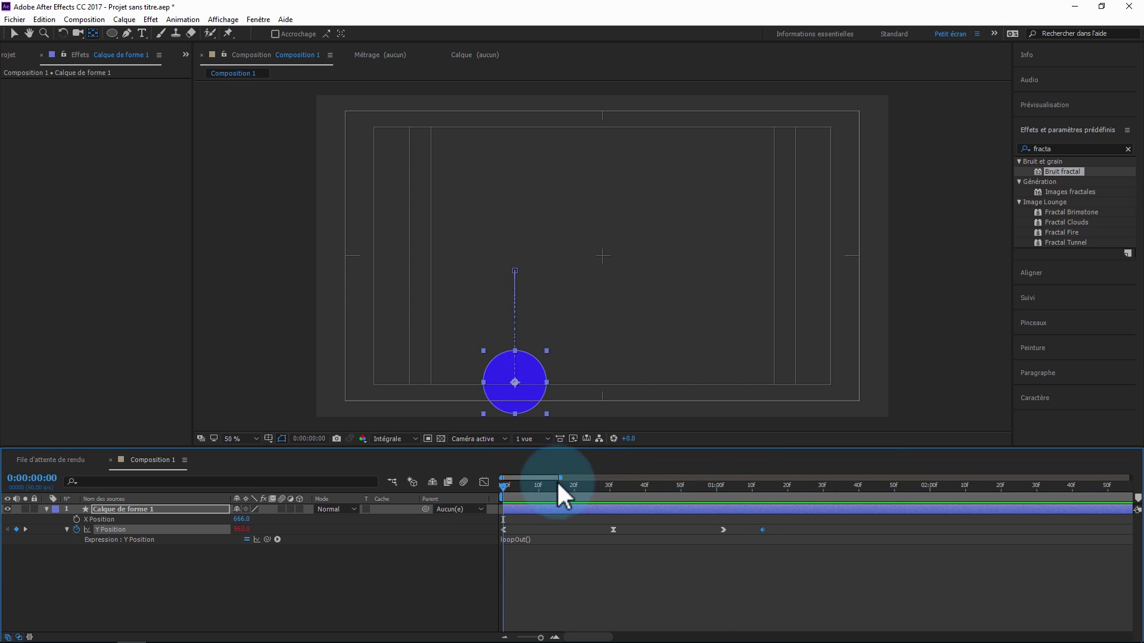
key(0)
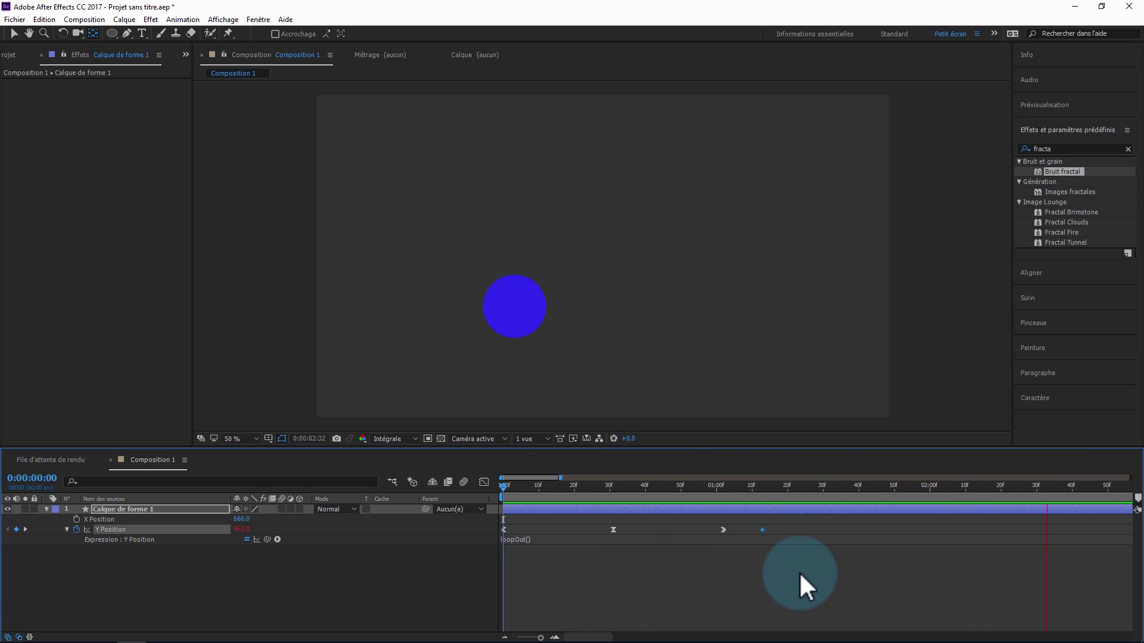
Move the last Y Position keyframe to about 0:00:01:48, and preview the looped motion from the start.
click(784, 488)
drag(761, 529, 887, 527)
drag(753, 486, 442, 488)
key(0)
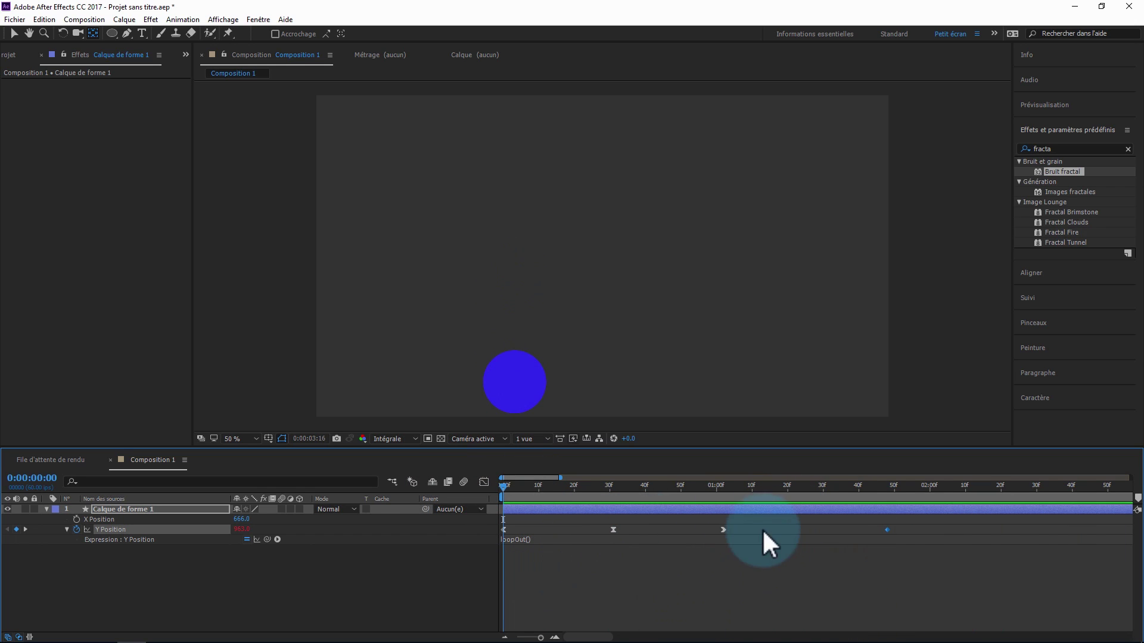
Shift all four Y Position keyframes later so the first sits at about 0:00:01:38, and preview from the start.
drag(705, 487, 598, 487)
click(507, 637)
click(514, 490)
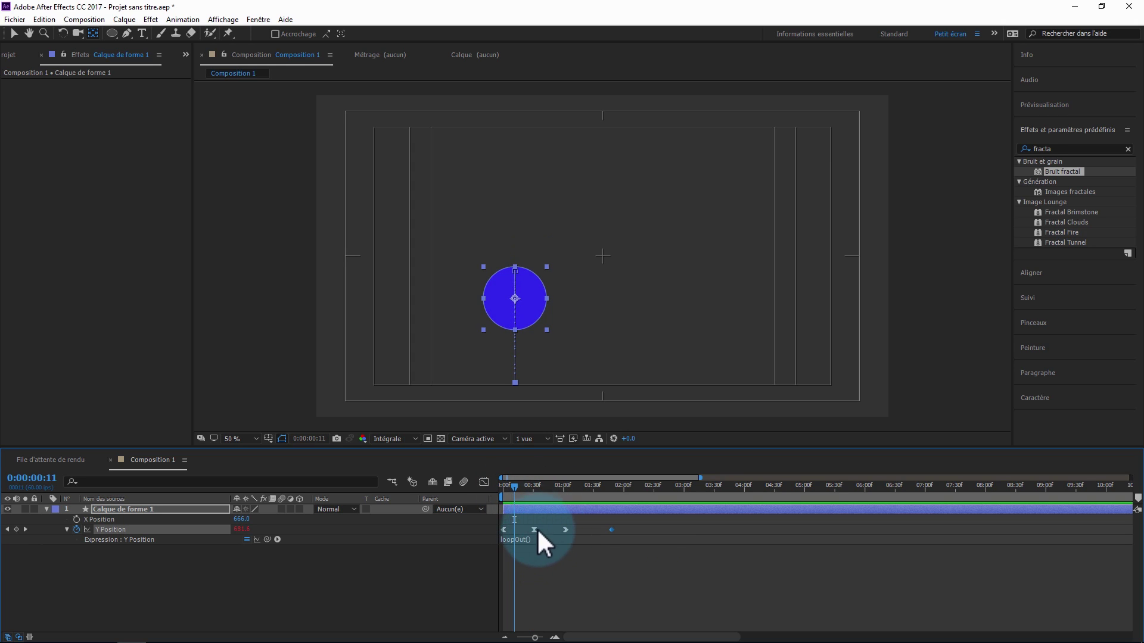
click(499, 485)
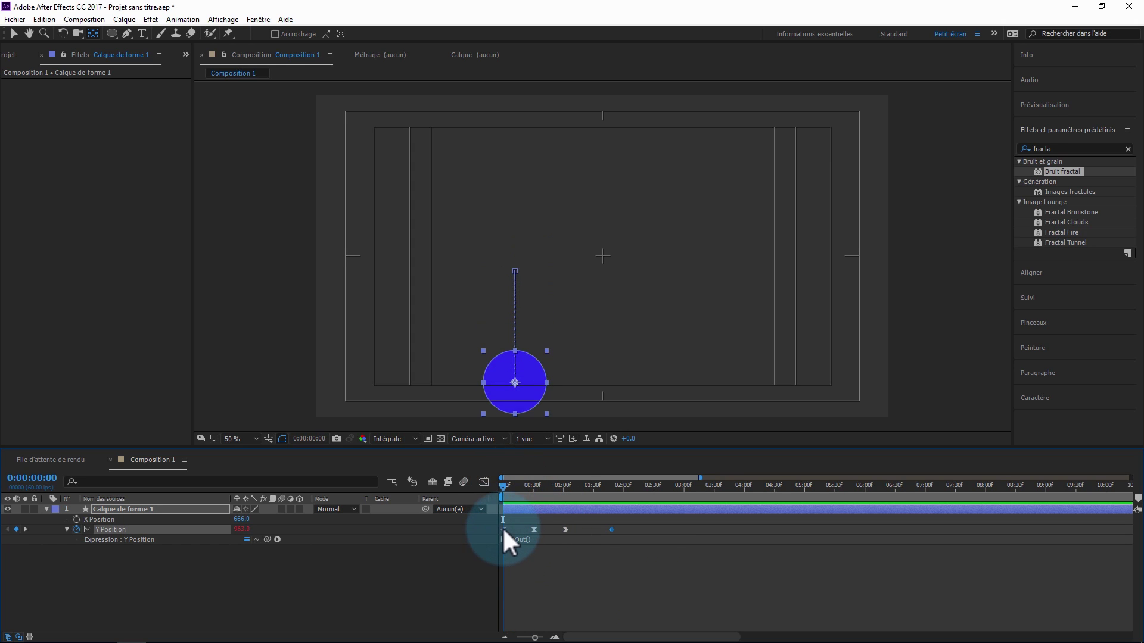
click(503, 520)
drag(627, 525, 600, 528)
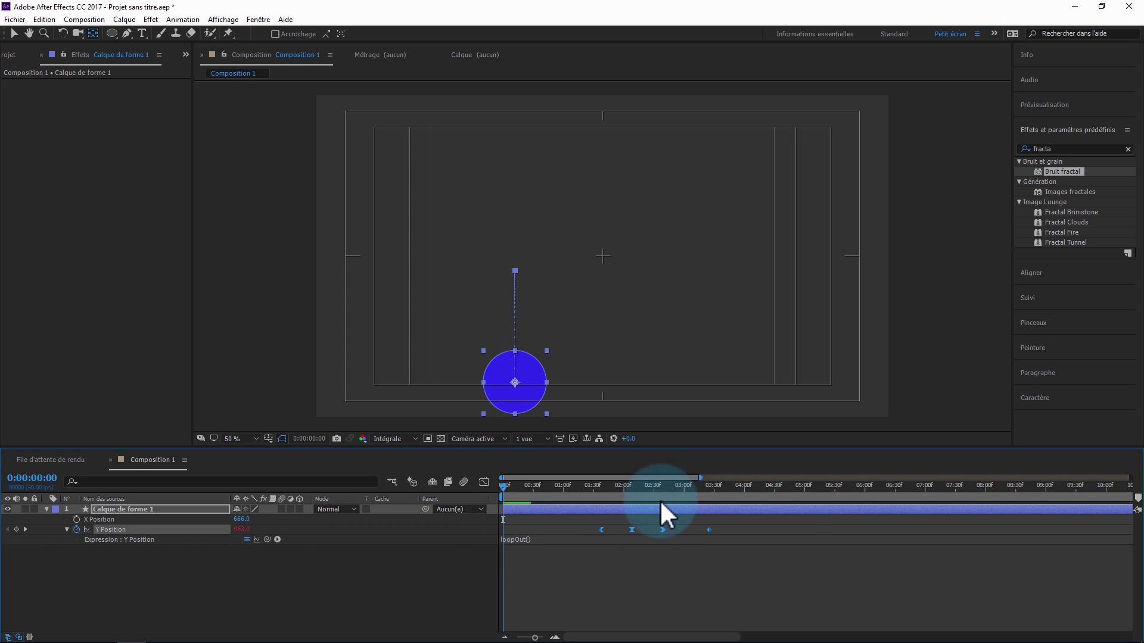
click(576, 584)
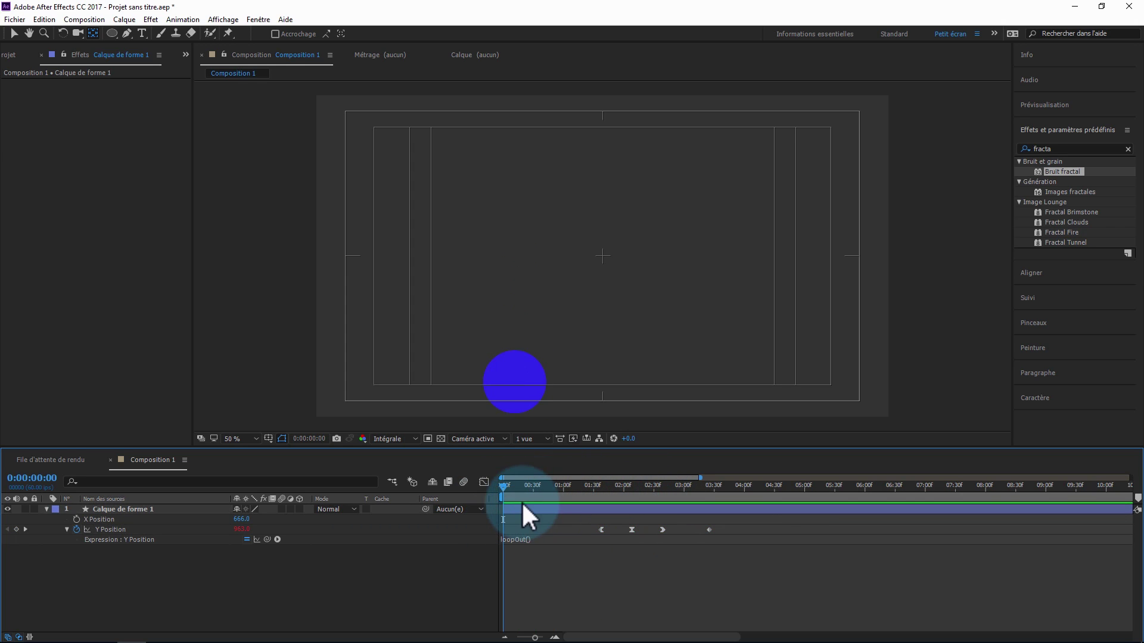
key(KP_0)
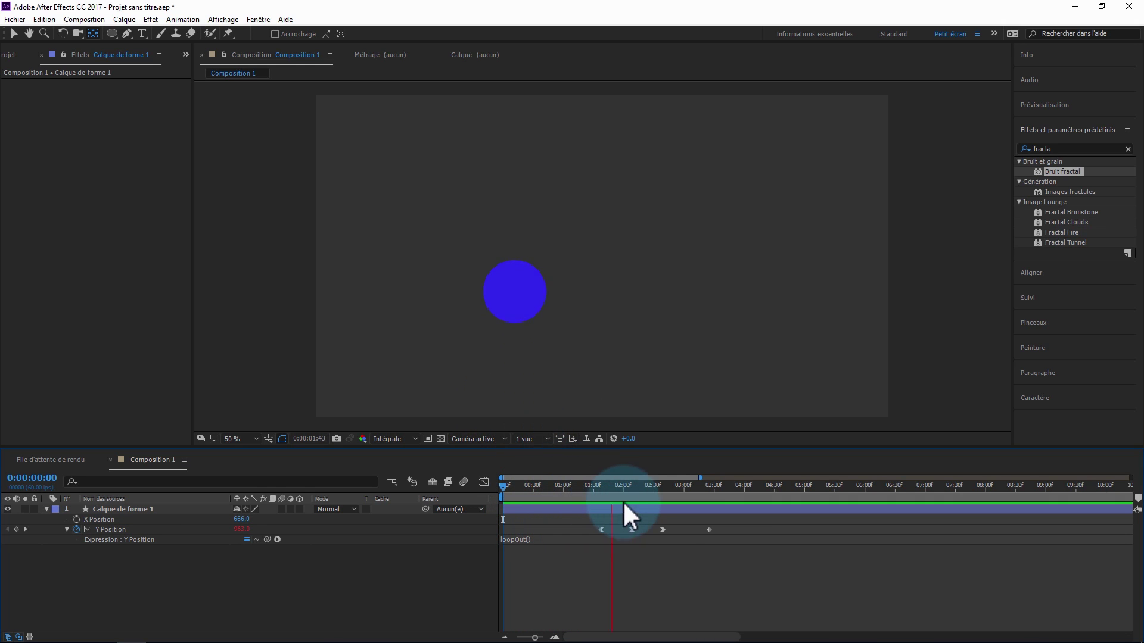
click(614, 490)
Change the Y Position expression to loopIn(), and preview the motion from the start.
click(515, 539)
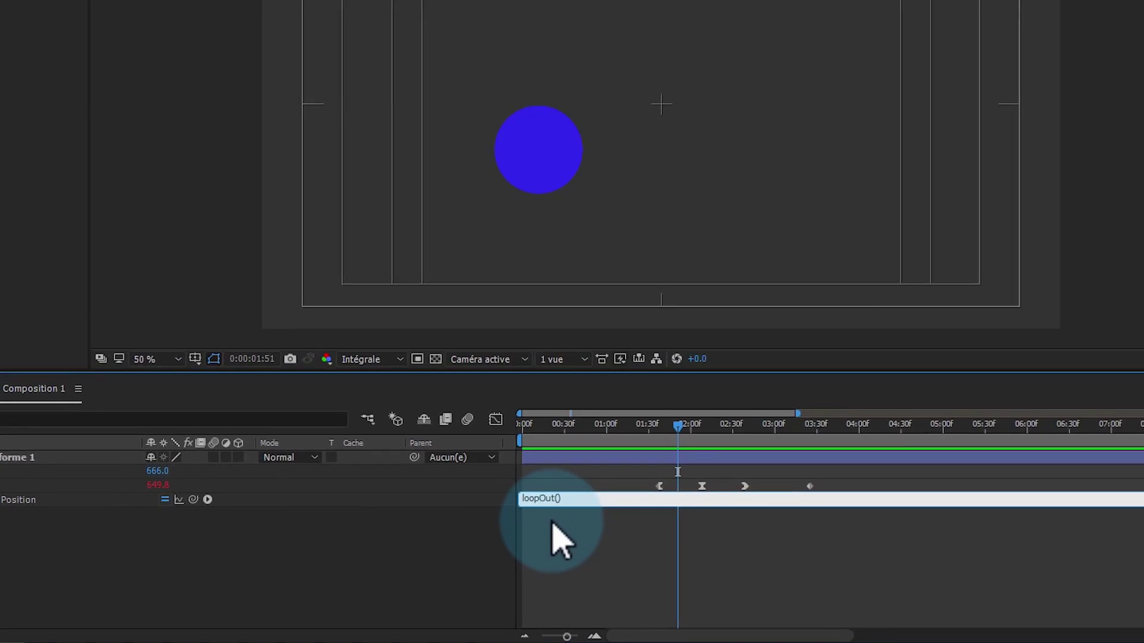
key(BackSpace)
key(BackSpace)
key(BackSpace)
text(In)
click(568, 530)
drag(698, 409, 519, 443)
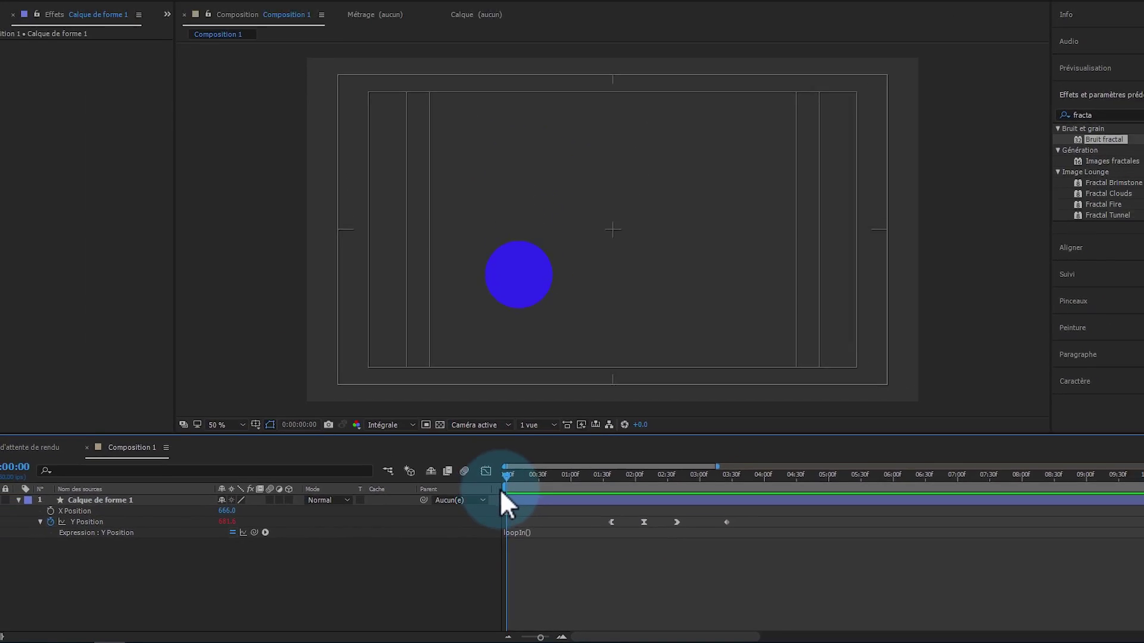
key(0)
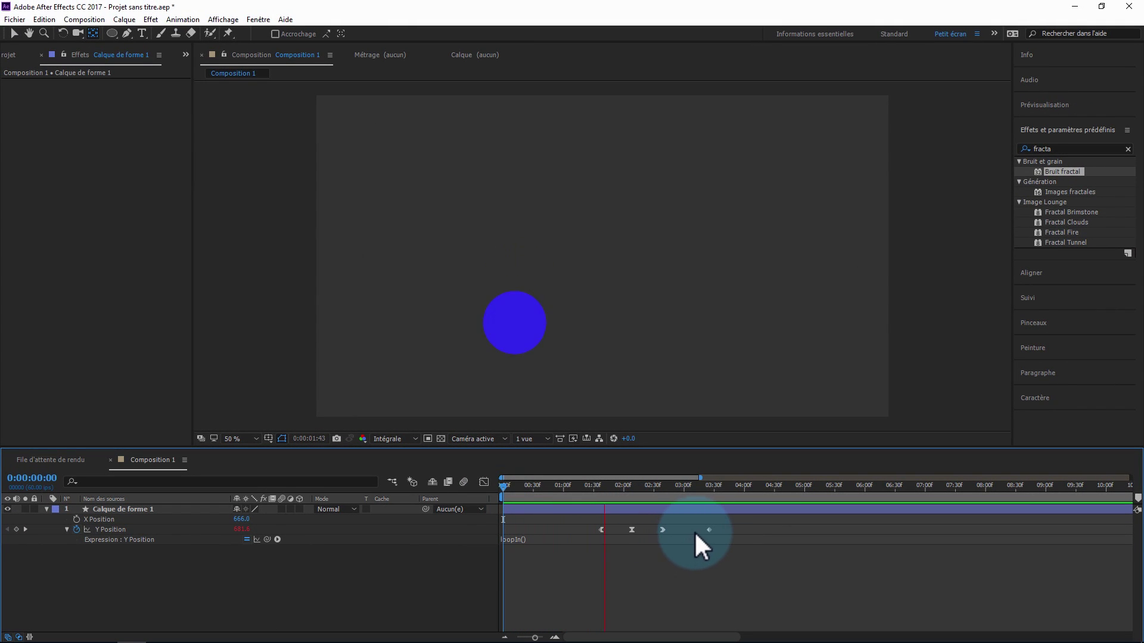